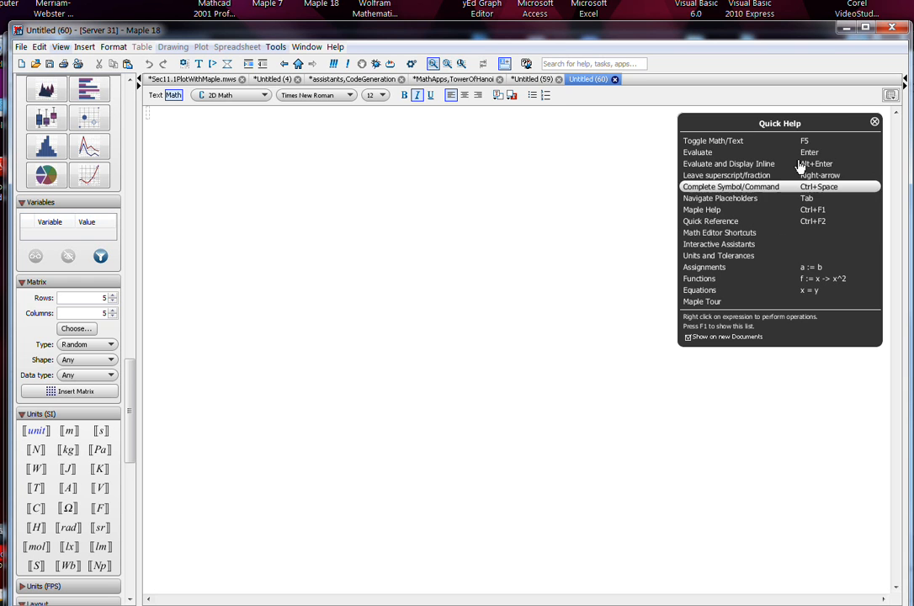
Review the detailed Quick Help page from Toggle Math/Text through the Evaluate and Display sections, and return to the blank document
{"action": "left_click", "coordinate": [911, 96]}
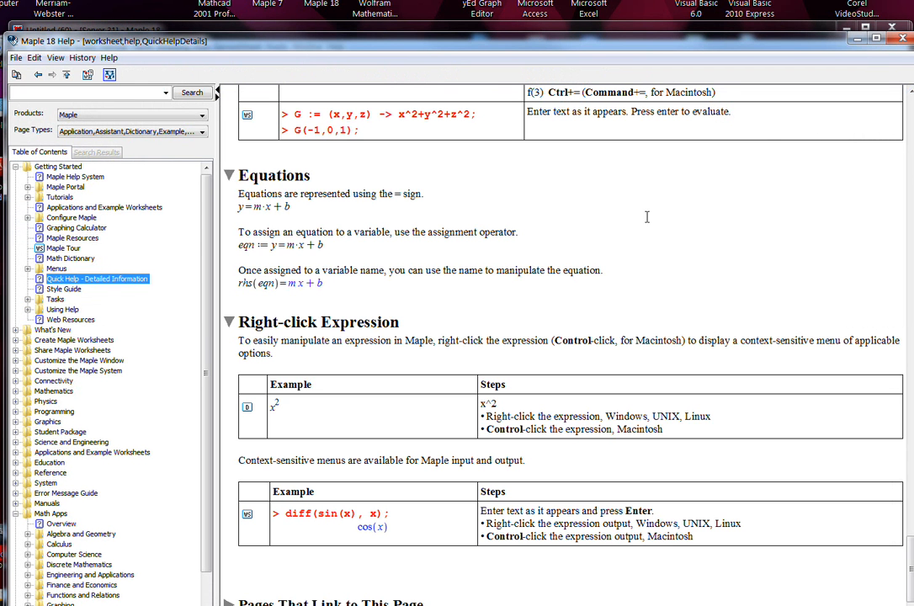
{"action": "left_click_drag", "start_coordinate": [908, 552], "coordinate": [900, 86]}
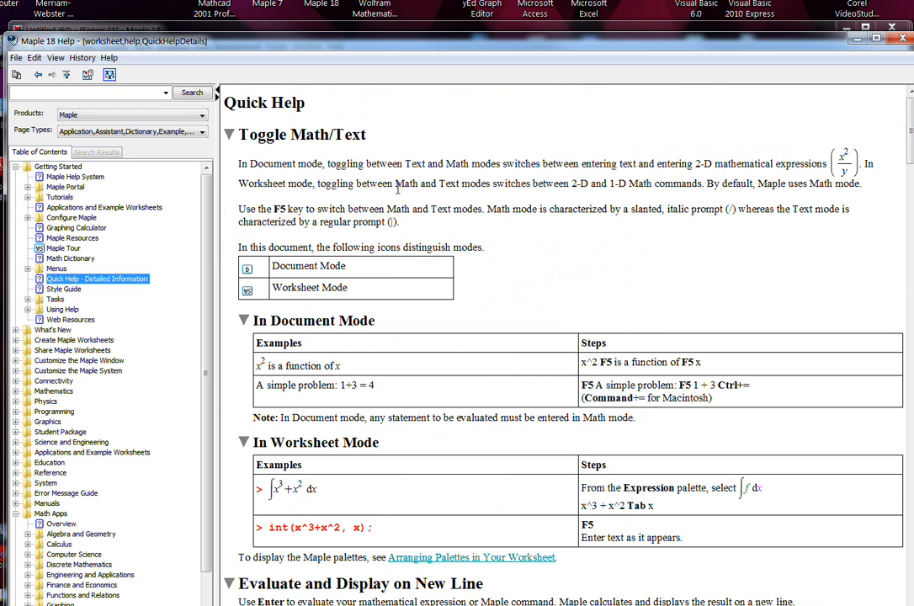
{"action": "scroll", "coordinate": [414, 225], "scroll_direction": "down", "scroll_amount": 3}
{"action": "scroll", "coordinate": [413, 225], "scroll_direction": "down", "scroll_amount": 12}
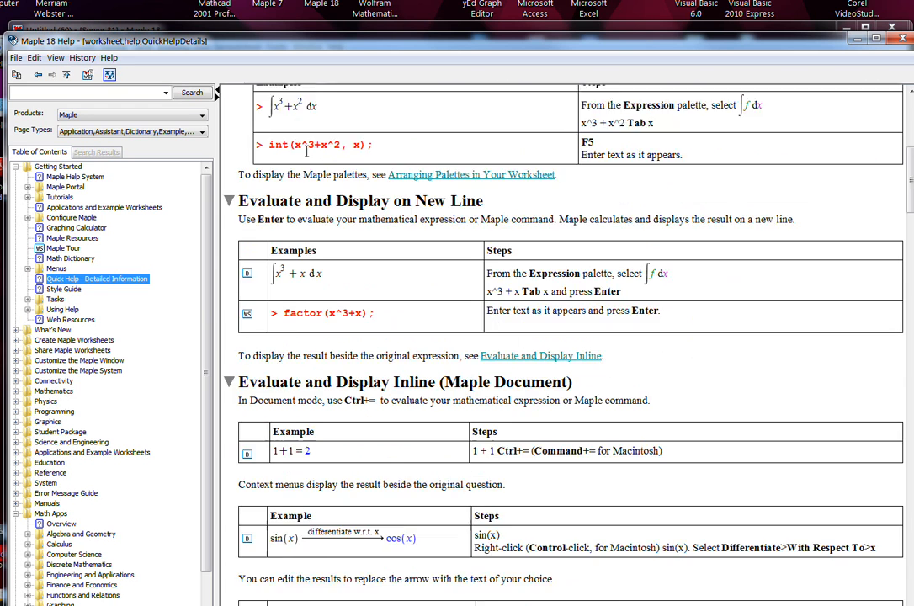
{"action": "scroll", "coordinate": [328, 193], "scroll_direction": "down", "scroll_amount": 1}
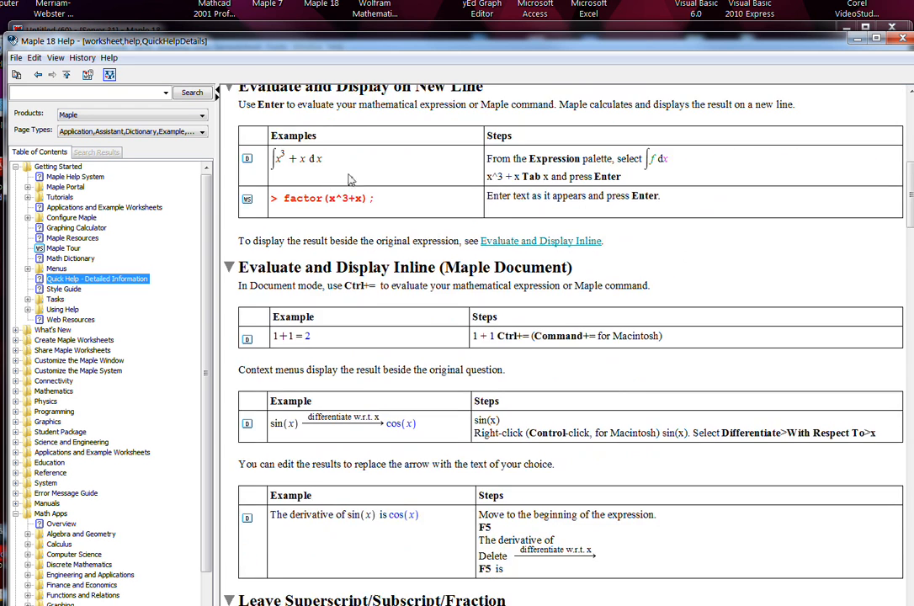
{"action": "left_click", "coordinate": [378, 33]}
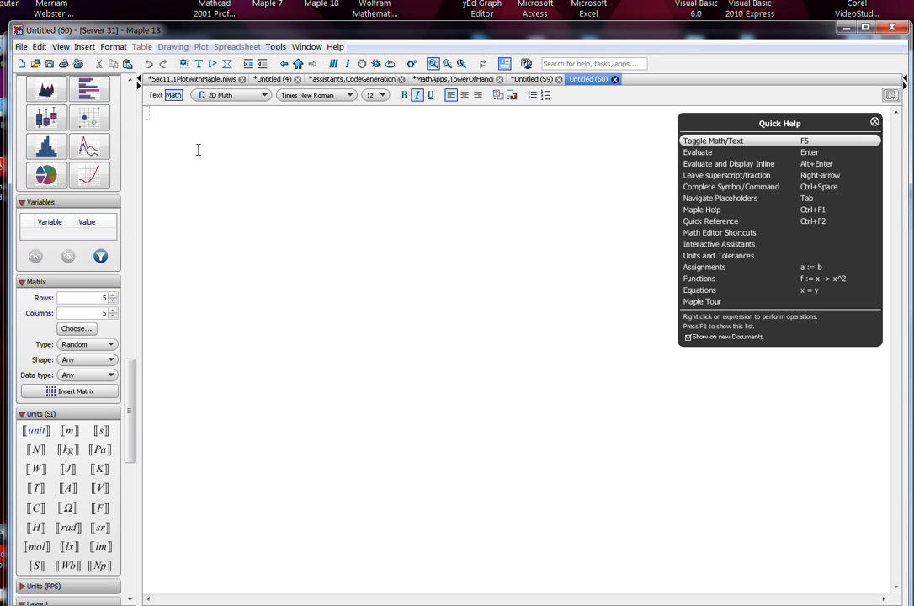
Enter the fraction sum 1/2 + 2/3 and evaluate it with the result on a new line
{"action": "type", "text": "1/2"}
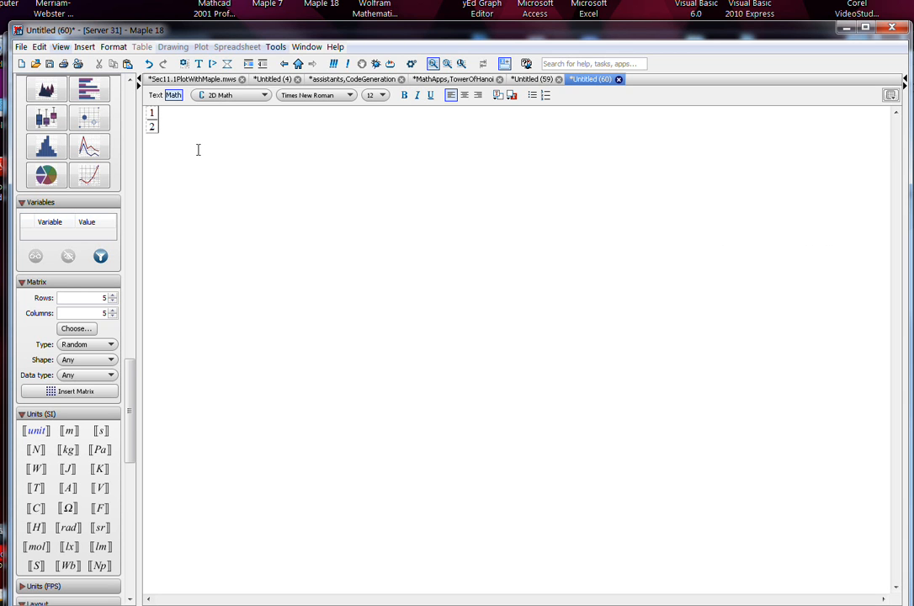
{"action": "key", "text": "Right"}
{"action": "type", "text": "+2/3"}
{"action": "key", "text": "Return"}
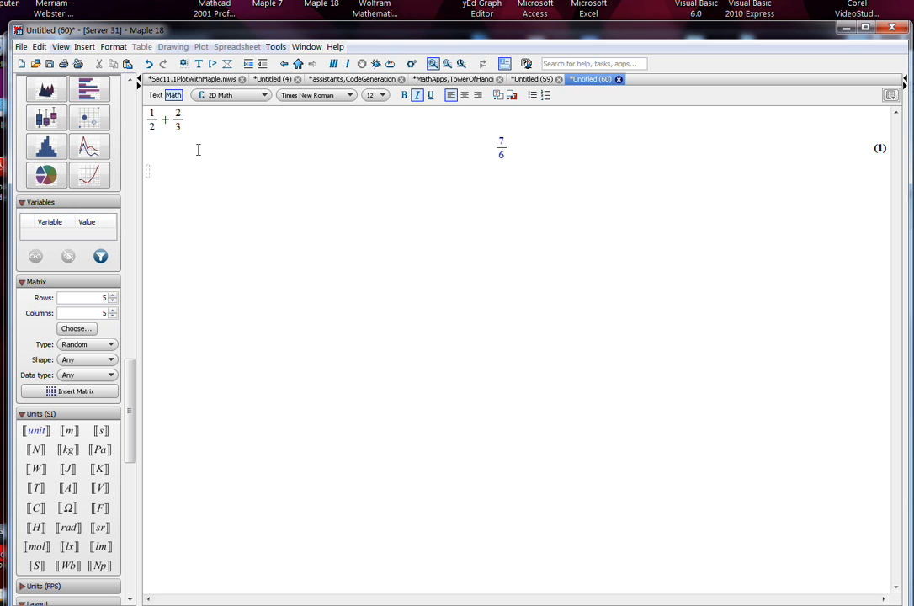
Enter the fraction sum 1/2 + 3/4 on the next line and evaluate it inline
{"action": "type", "text": "1/2"}
{"action": "key", "text": "Right"}
{"action": "type", "text": "+34"}
{"action": "key", "text": "BackSpace"}
{"action": "type", "text": "/4"}
{"action": "key", "text": "ctrl+equal"}
{"action": "key", "text": "Return"}
Insert a random matrix with 7 rows and 7 columns below the fraction sums and evaluate it
{"action": "left_click", "coordinate": [74, 328]}
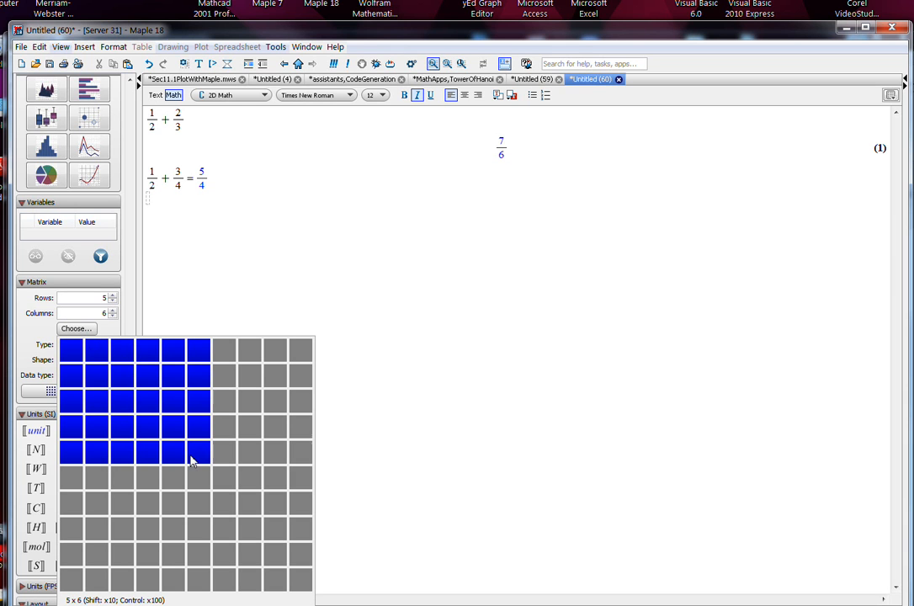
{"action": "left_click", "coordinate": [212, 496]}
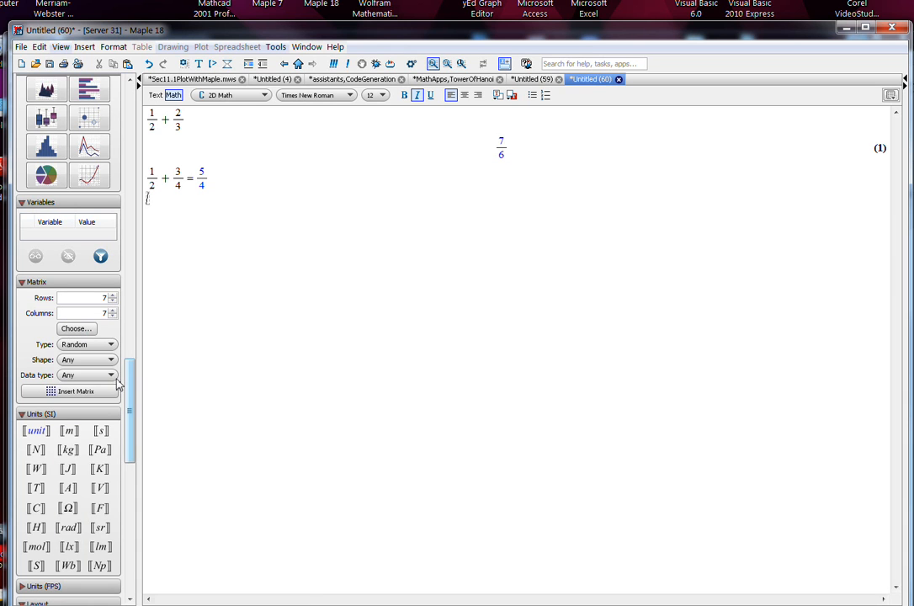
{"action": "left_click", "coordinate": [111, 345]}
{"action": "left_click", "coordinate": [113, 345]}
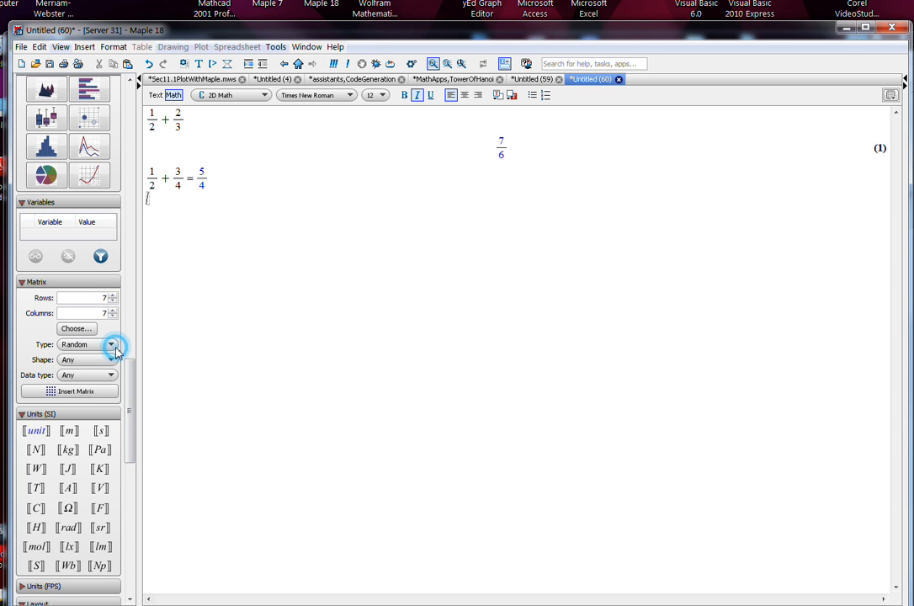
{"action": "left_click", "coordinate": [109, 392]}
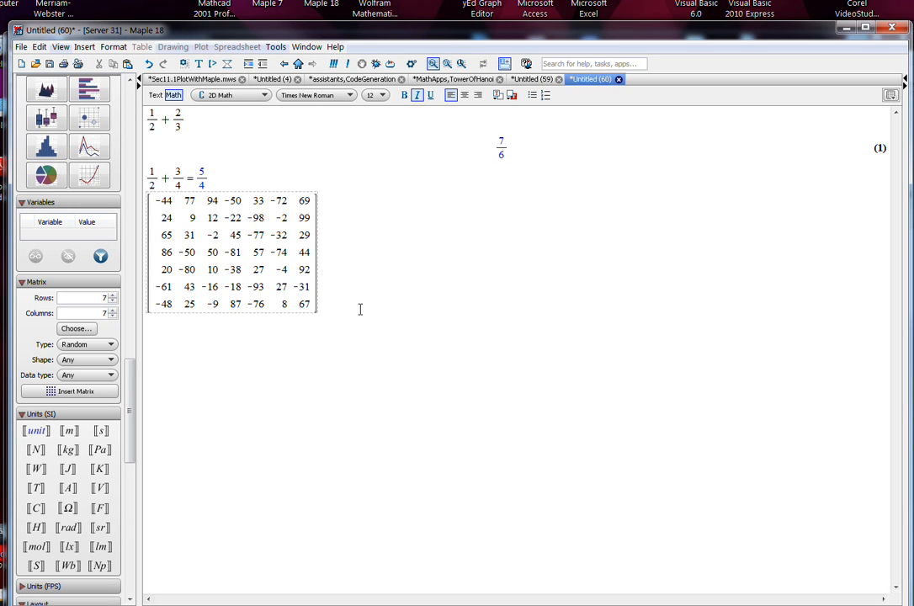
{"action": "key", "text": "Return"}
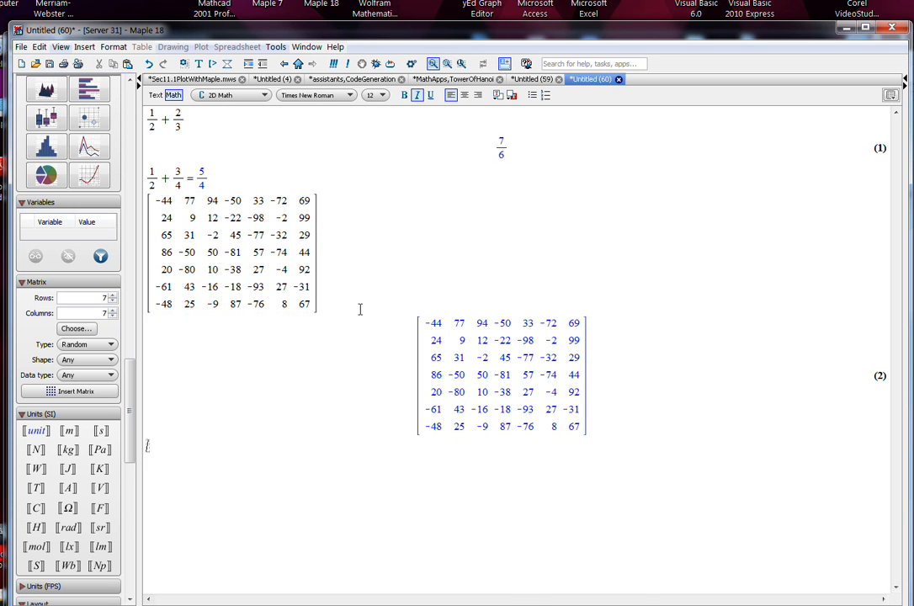
Examine the operations offered for the evaluated matrix output, including its plot options
{"action": "right_click", "coordinate": [483, 346]}
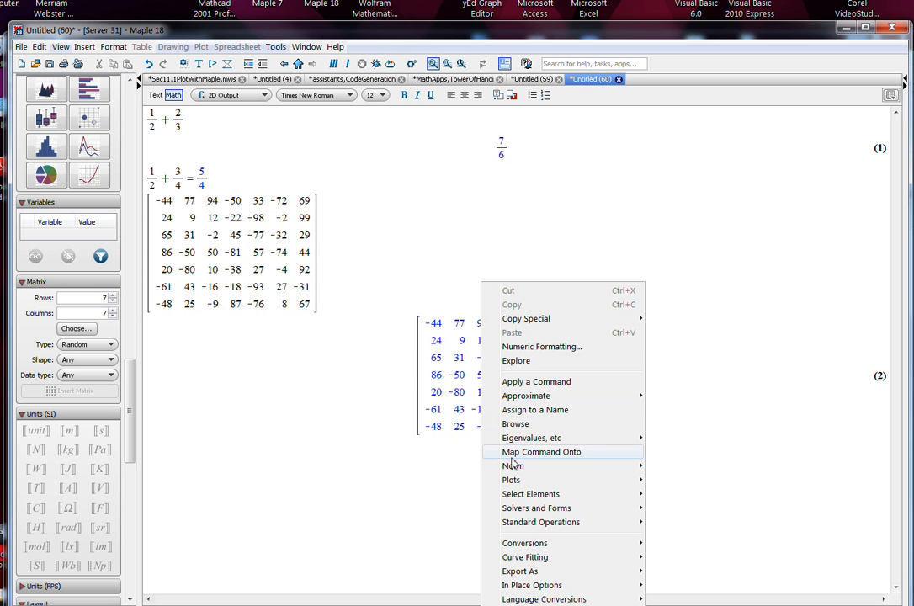
{"action": "left_click", "coordinate": [417, 322]}
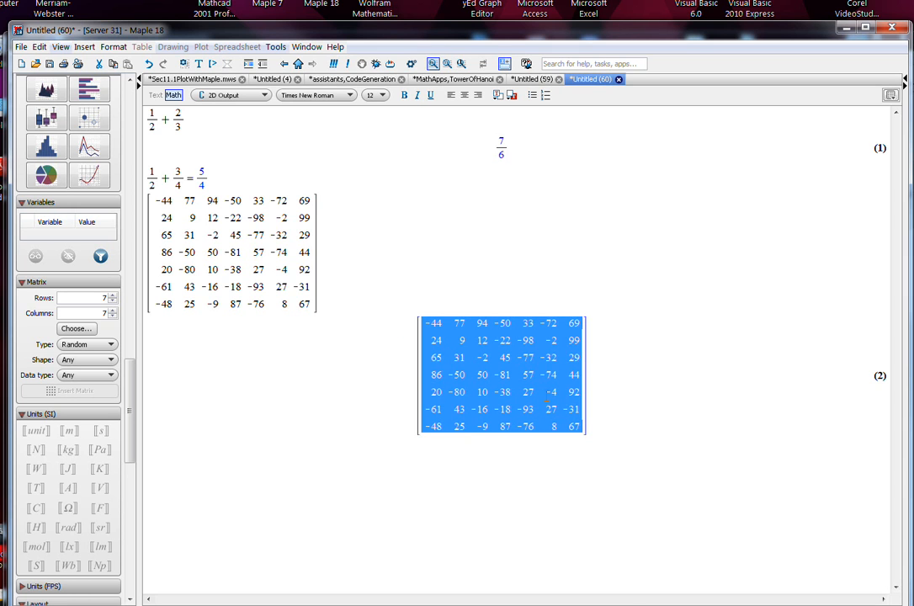
{"action": "left_click", "coordinate": [589, 427]}
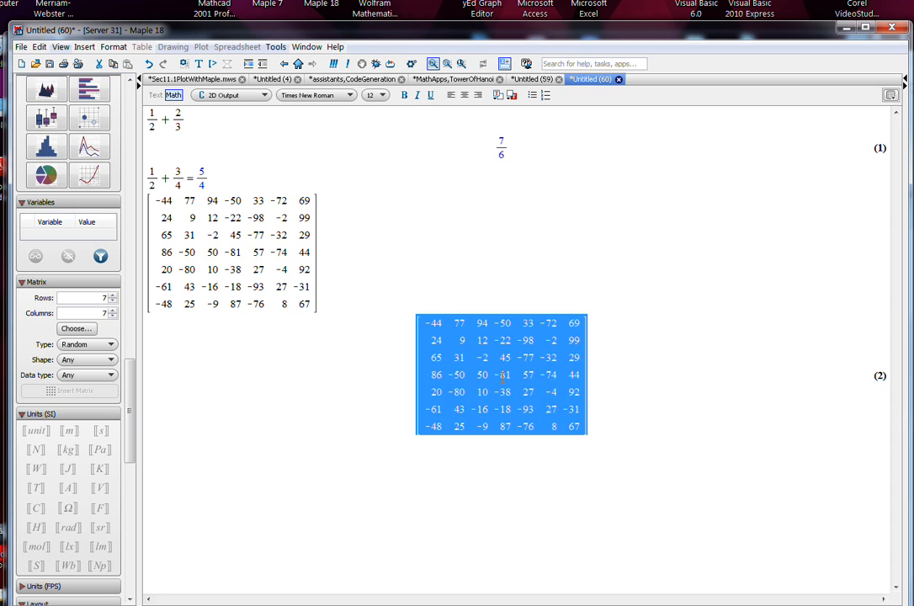
{"action": "right_click", "coordinate": [512, 426]}
{"action": "mouse_move", "coordinate": [554, 480]}
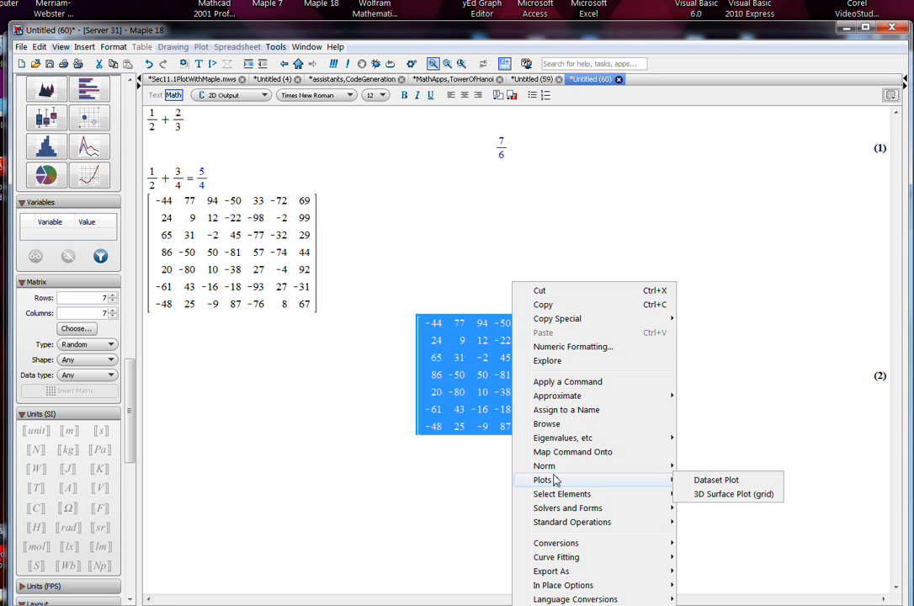
{"action": "left_click", "coordinate": [391, 332]}
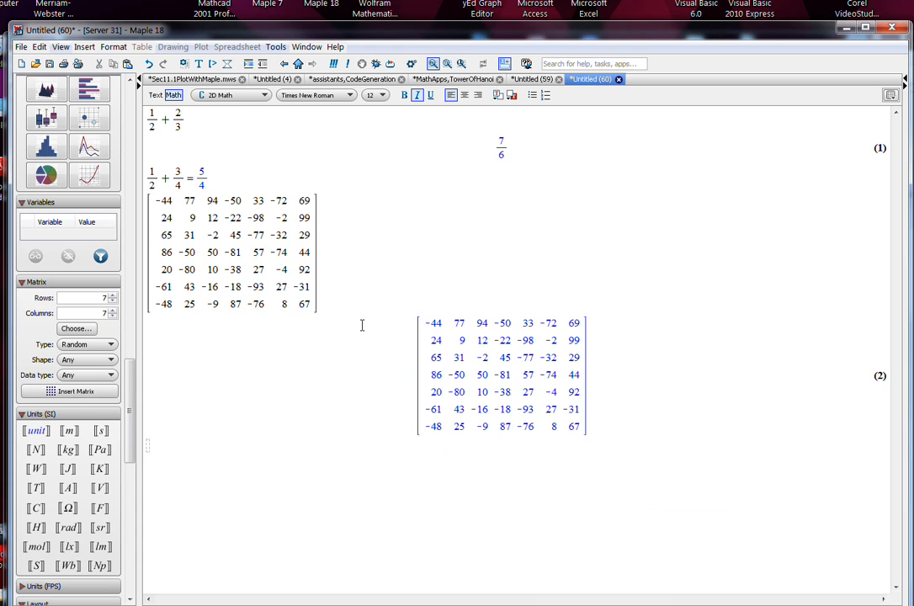
Insert the π common symbol on the empty line below the matrix output and evaluate it
{"action": "left_click_drag", "start_coordinate": [132, 377], "coordinate": [120, 469]}
{"action": "left_click_drag", "start_coordinate": [69, 367], "coordinate": [913, 316]}
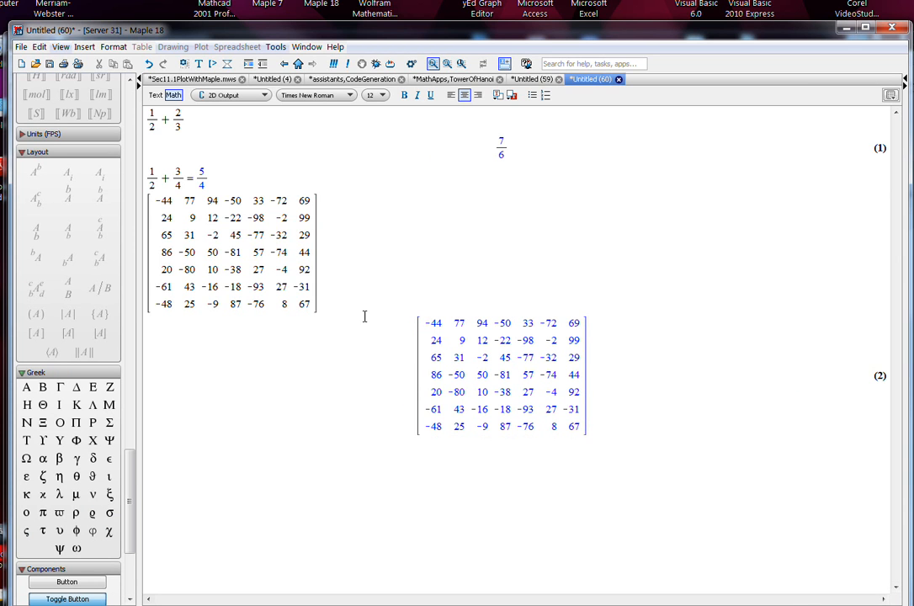
{"action": "left_click_drag", "start_coordinate": [132, 481], "coordinate": [126, 308]}
{"action": "left_click", "coordinate": [183, 488]}
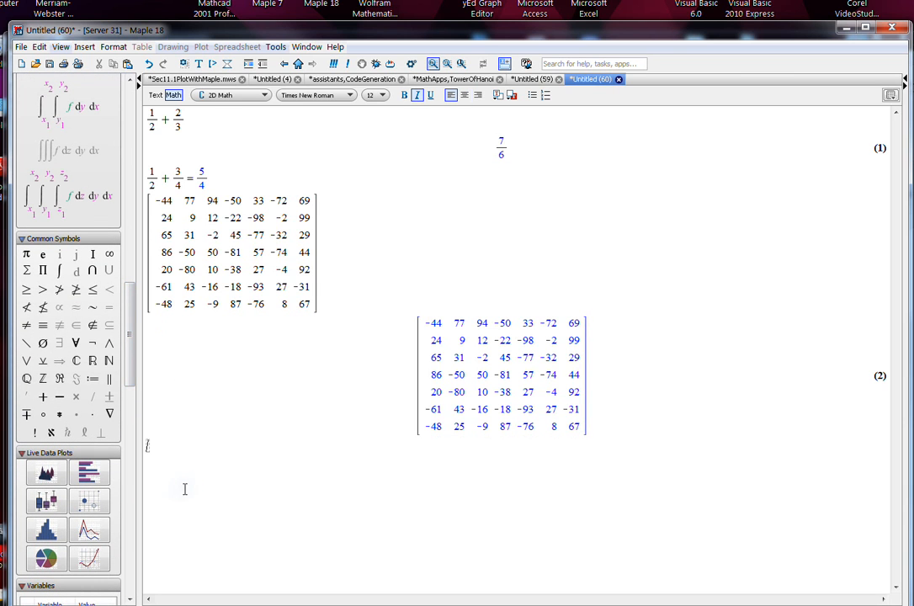
{"action": "left_click", "coordinate": [26, 254]}
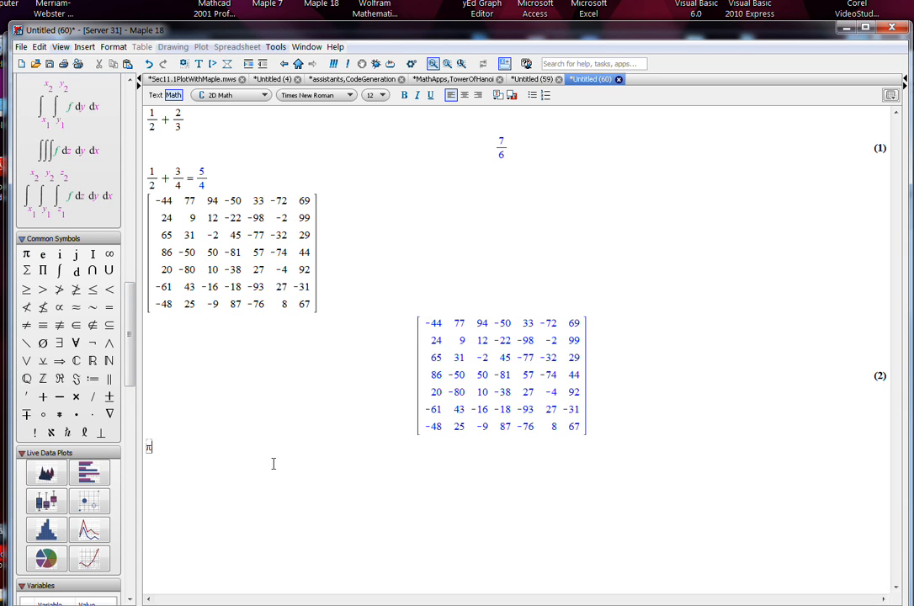
{"action": "key", "text": "Return"}
Enter Pi on the next line, complete it as the constant π, and evaluate it
{"action": "type", "text": "Pi"}
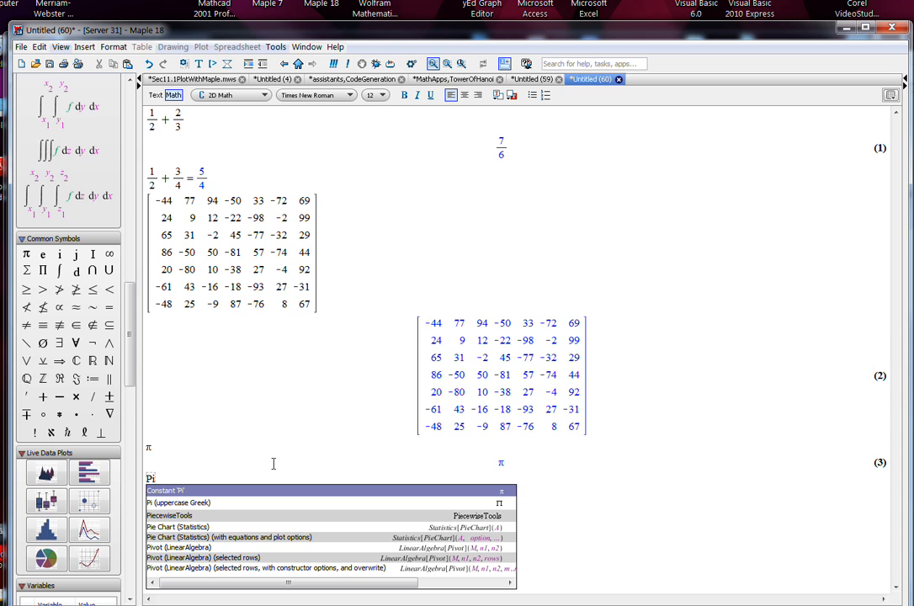
{"action": "key", "text": "Return"}
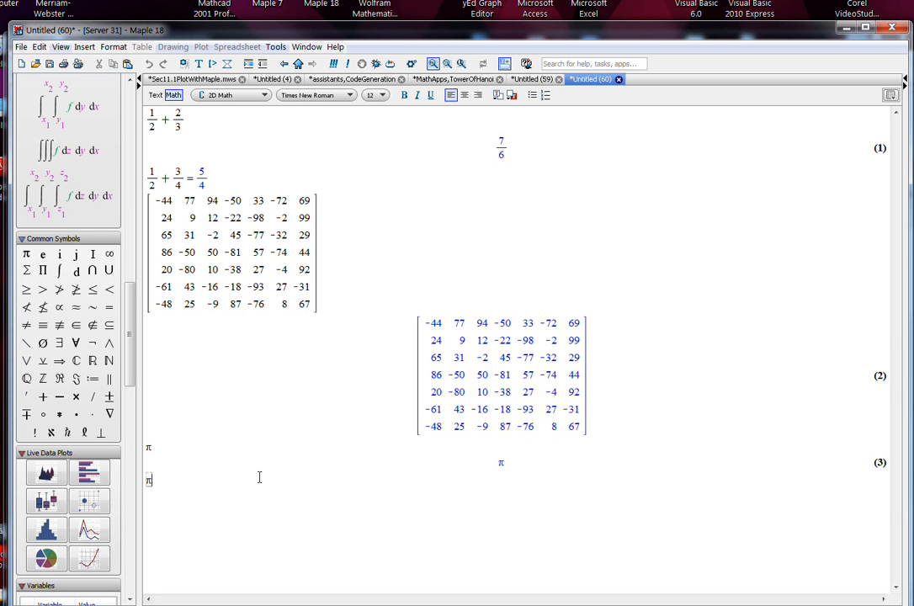
{"action": "key", "text": "Return"}
Enter x-7+4, evaluate it inline, and integrate the simplified result with respect to x
{"action": "type", "text": "x-7+4"}
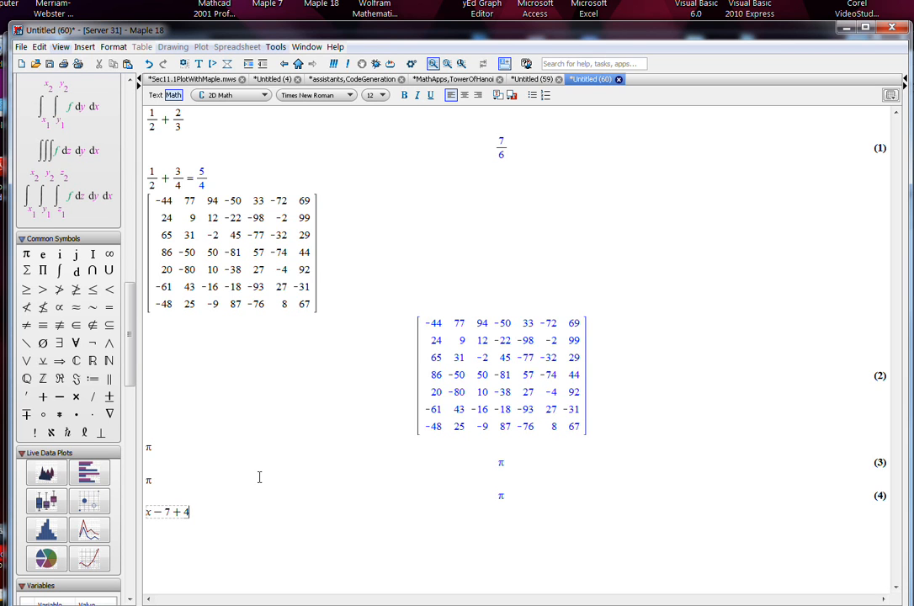
{"action": "key", "text": "ctrl+equal"}
{"action": "right_click", "coordinate": [222, 514]}
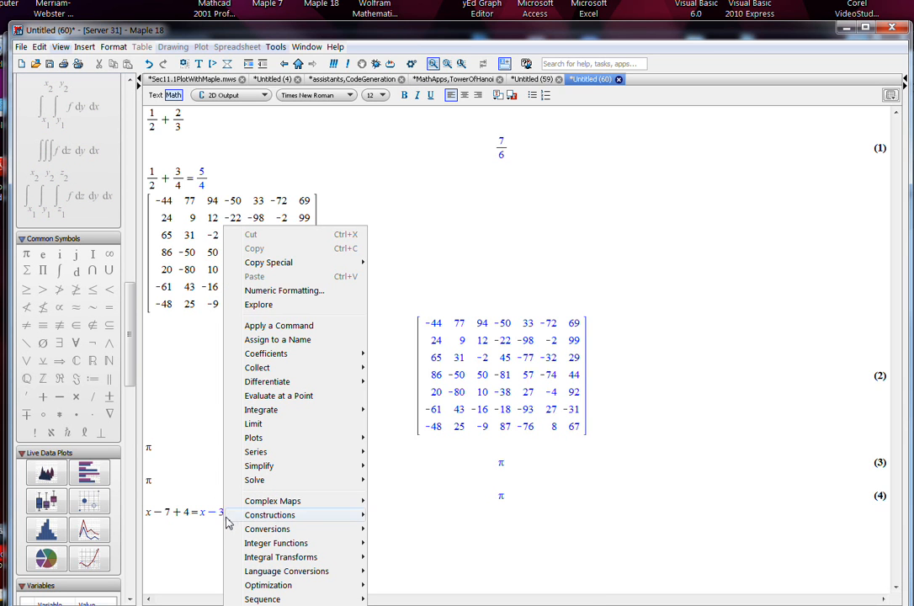
{"action": "mouse_move", "coordinate": [347, 410]}
{"action": "left_click", "coordinate": [375, 411]}
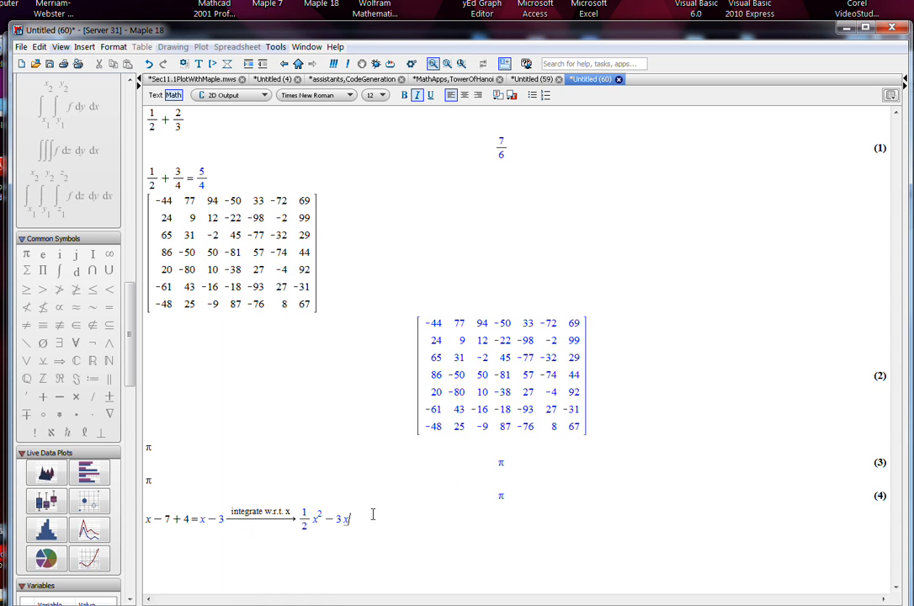
Create a 2-D plot of the integrated expression beside it and begin a new line below
{"action": "right_click", "coordinate": [348, 517]}
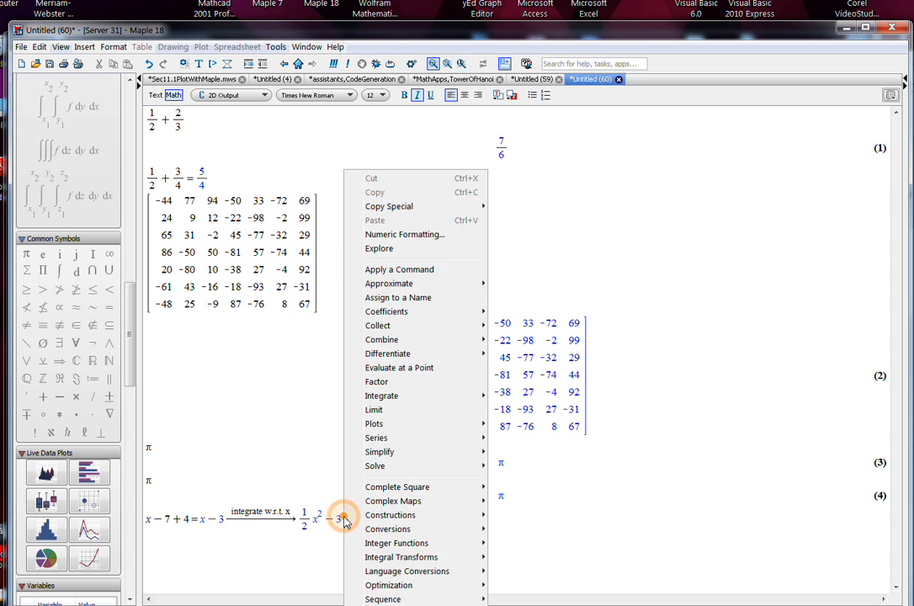
{"action": "mouse_move", "coordinate": [386, 468]}
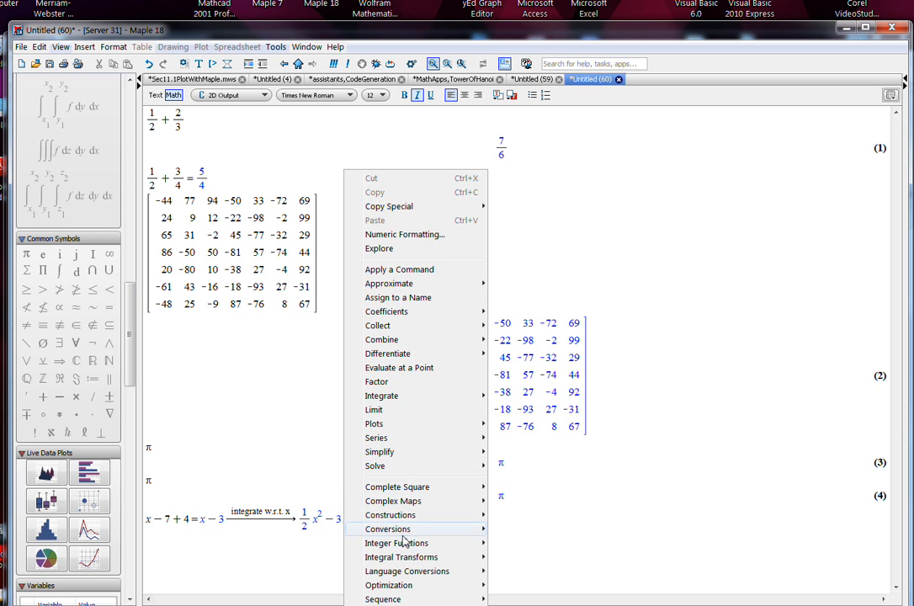
{"action": "mouse_move", "coordinate": [407, 426]}
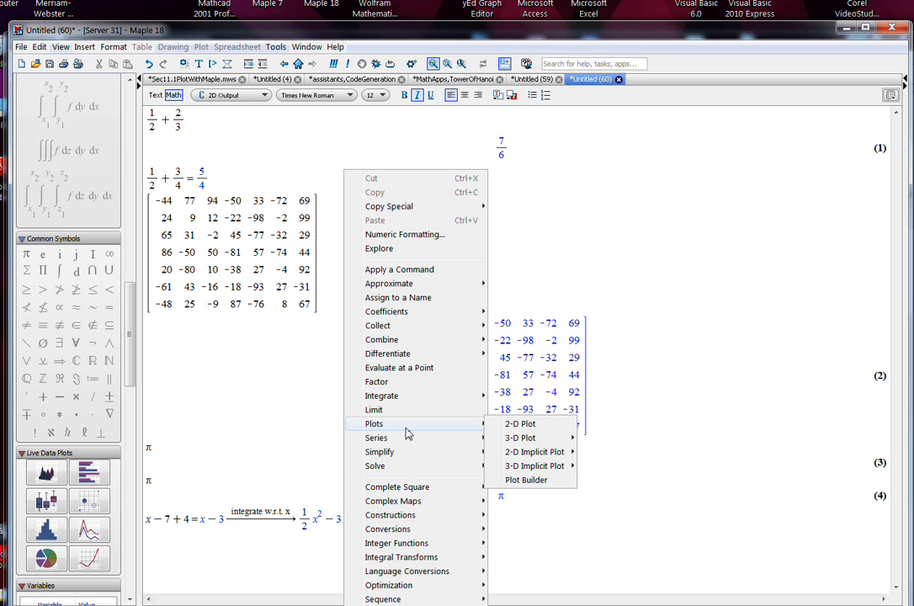
{"action": "left_click", "coordinate": [500, 425]}
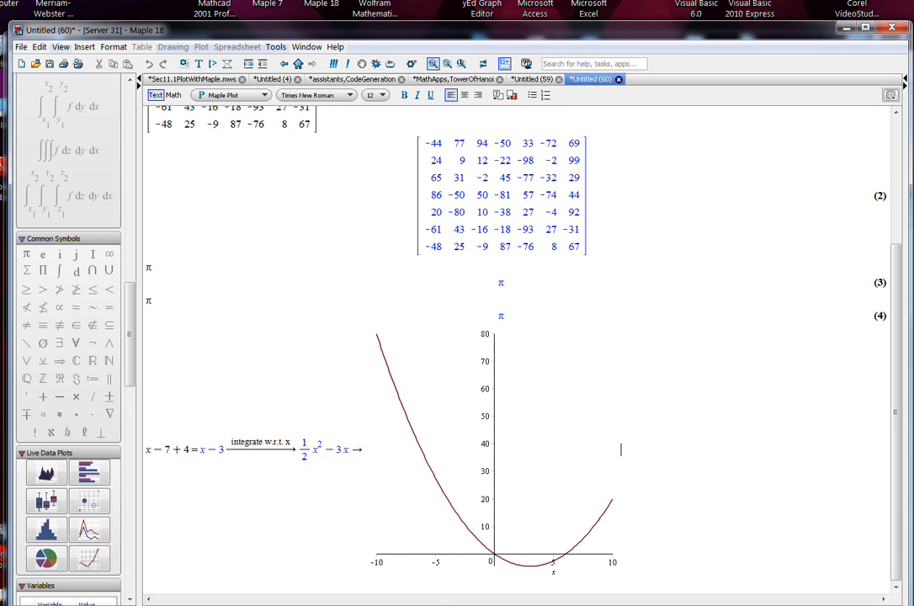
{"action": "key", "text": "Return"}
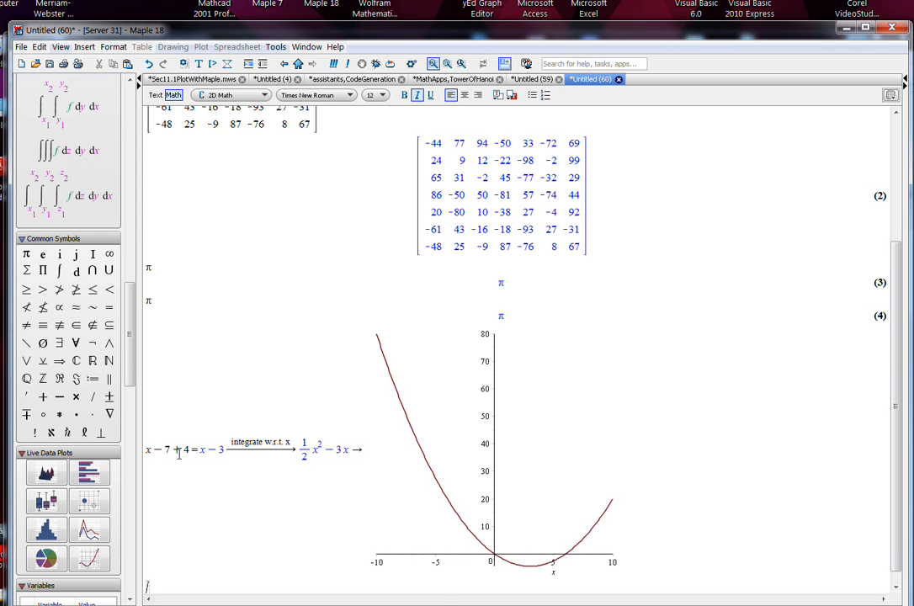
Change the 7 to 10 in the x-7+4 expression and re-execute the line to update its integral and plot
{"action": "double_click", "coordinate": [171, 450]}
{"action": "type", "text": "10"}
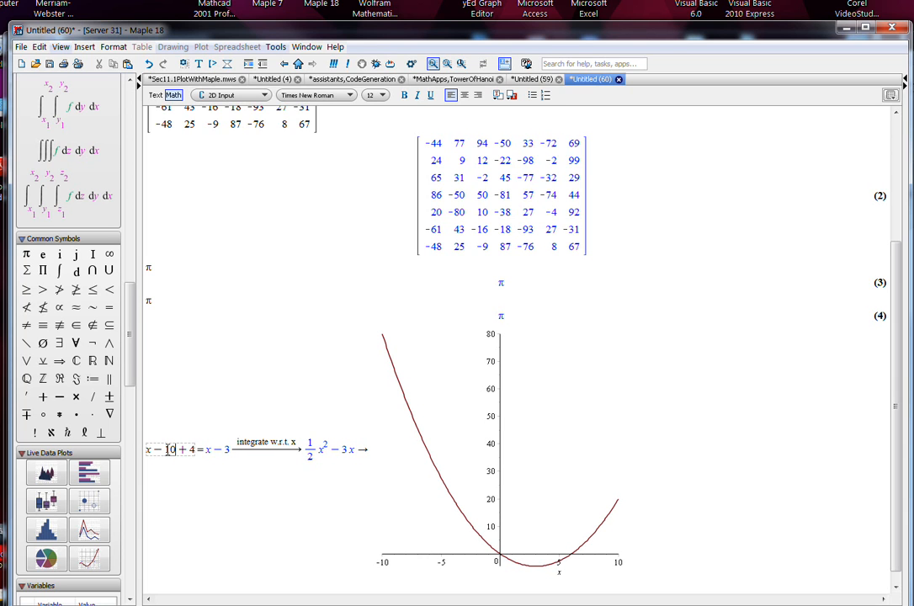
{"action": "left_click", "coordinate": [181, 399]}
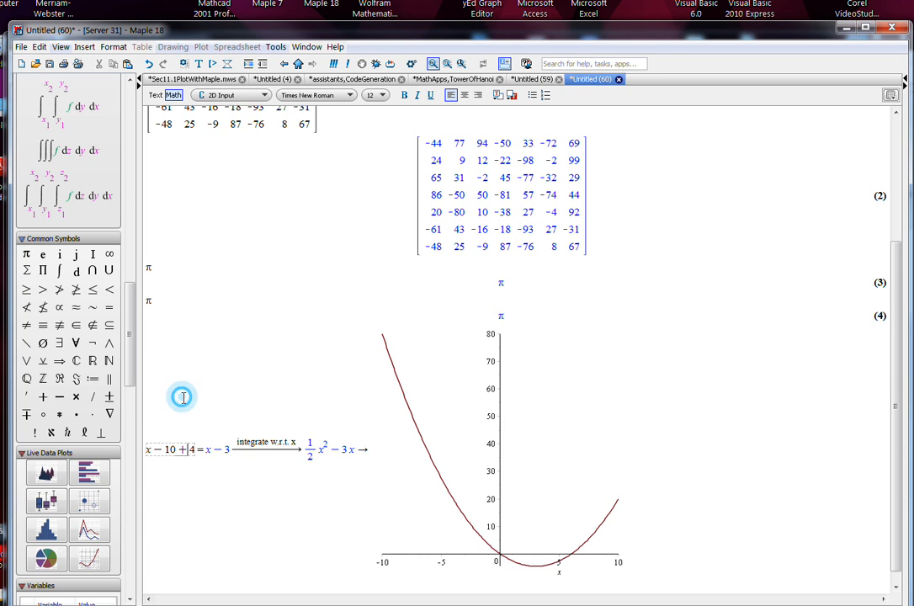
{"action": "left_click", "coordinate": [207, 493]}
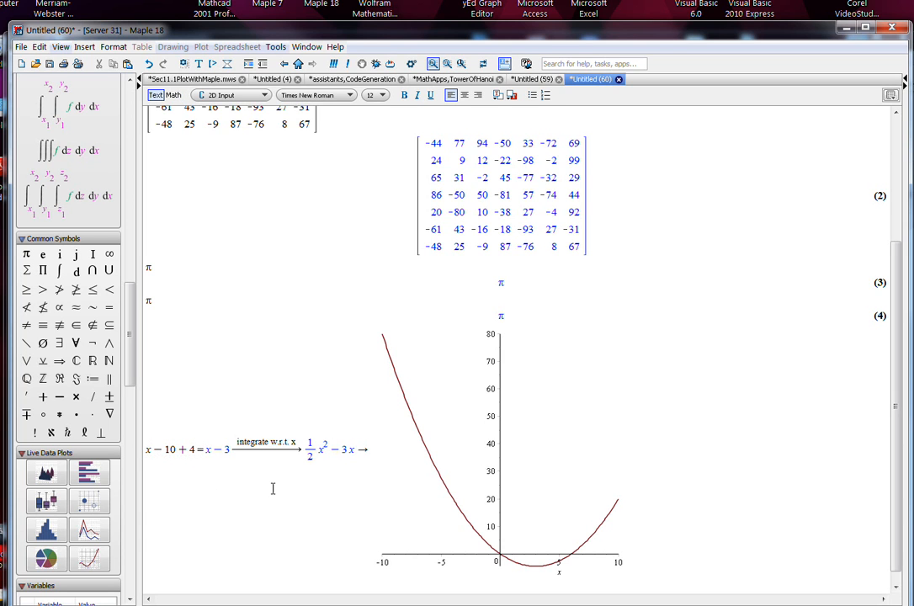
{"action": "left_click", "coordinate": [348, 64]}
Enter 1/2 x^2 - 4x as a math expression on the empty line at the document's end and evaluate it
{"action": "scroll", "coordinate": [662, 273], "scroll_direction": "down", "scroll_amount": 5}
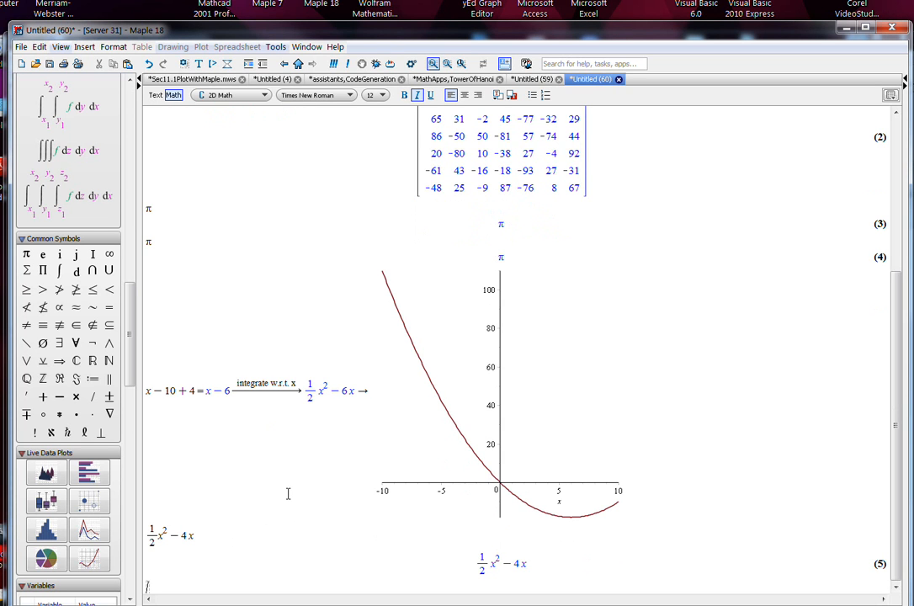
{"action": "type", "text": "1/2"}
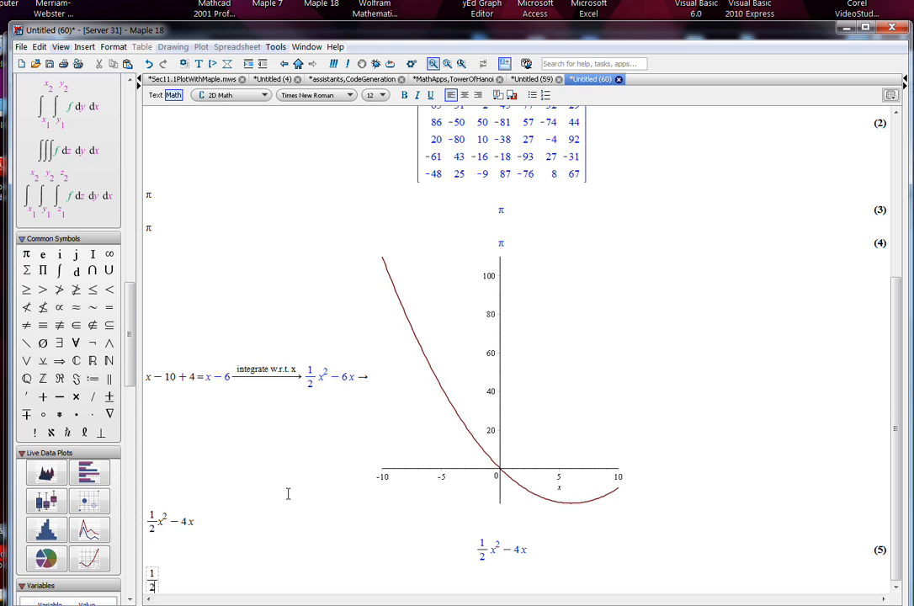
{"action": "key", "text": "Right"}
{"action": "type", "text": "x^2"}
{"action": "key", "text": "Right"}
{"action": "type", "text": "- 4 x"}
{"action": "key", "text": "Return"}
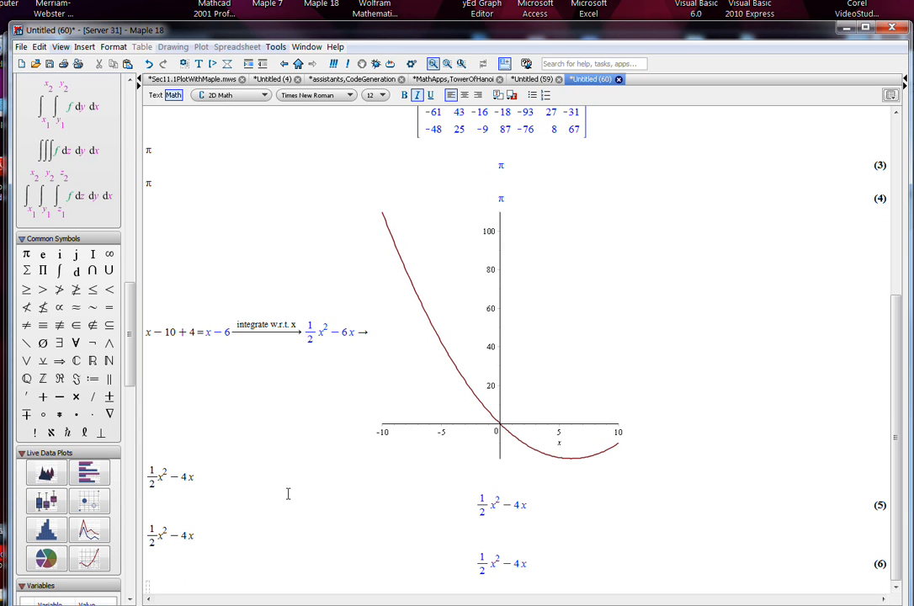
Complete the square in x for the latest 1/2 x^2 - 4x output using its suggested operations
{"action": "left_click_drag", "start_coordinate": [530, 562], "coordinate": [478, 565]}
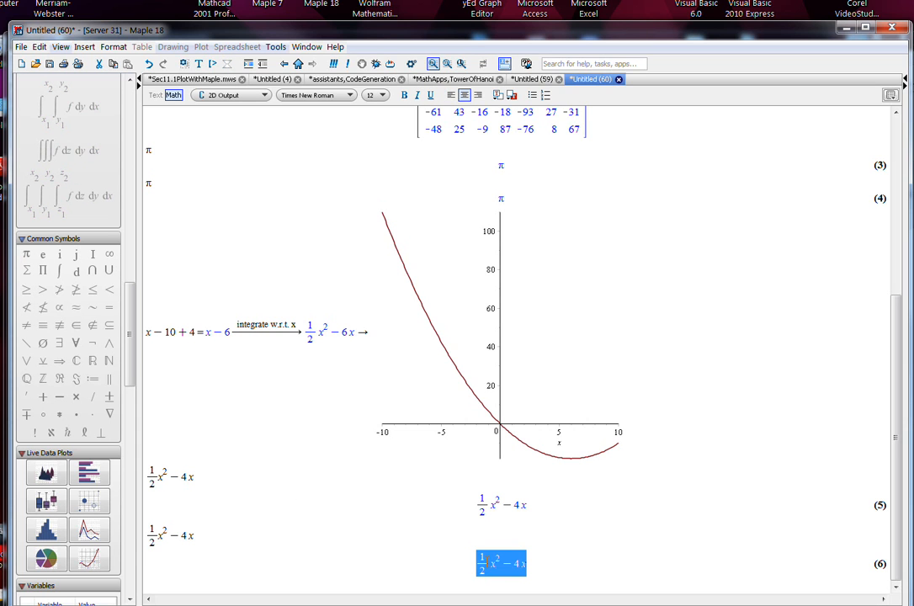
{"action": "mouse_move", "coordinate": [516, 555]}
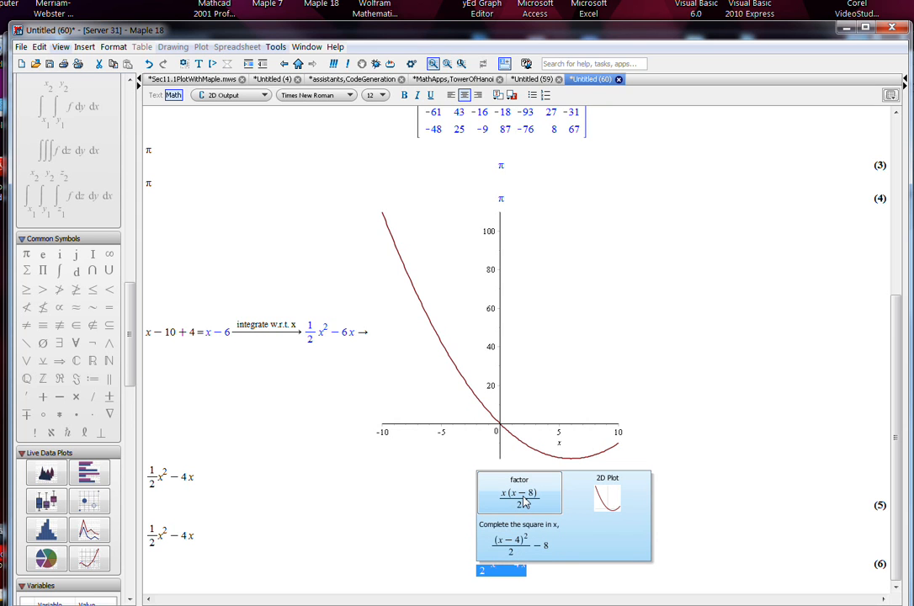
{"action": "mouse_move", "coordinate": [601, 503]}
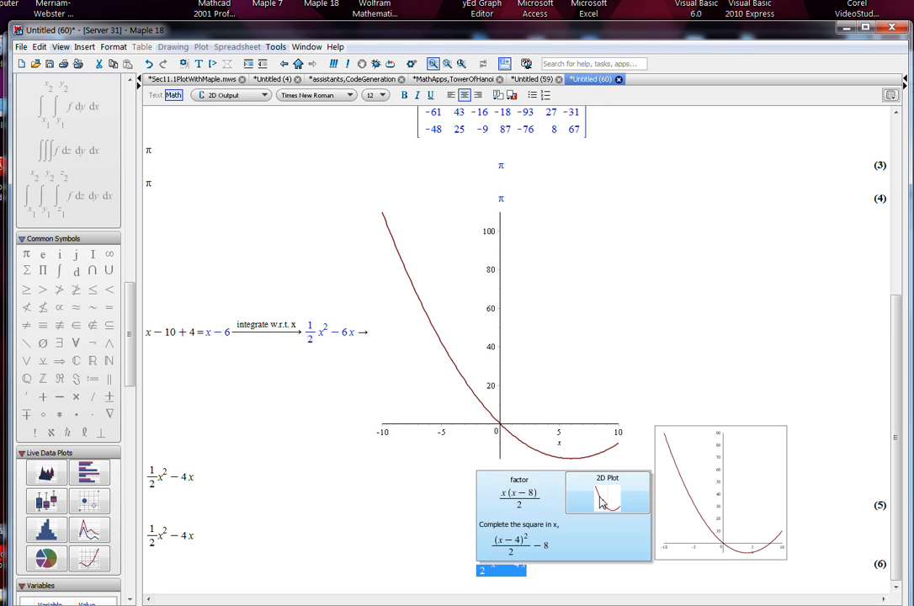
{"action": "left_click", "coordinate": [531, 540]}
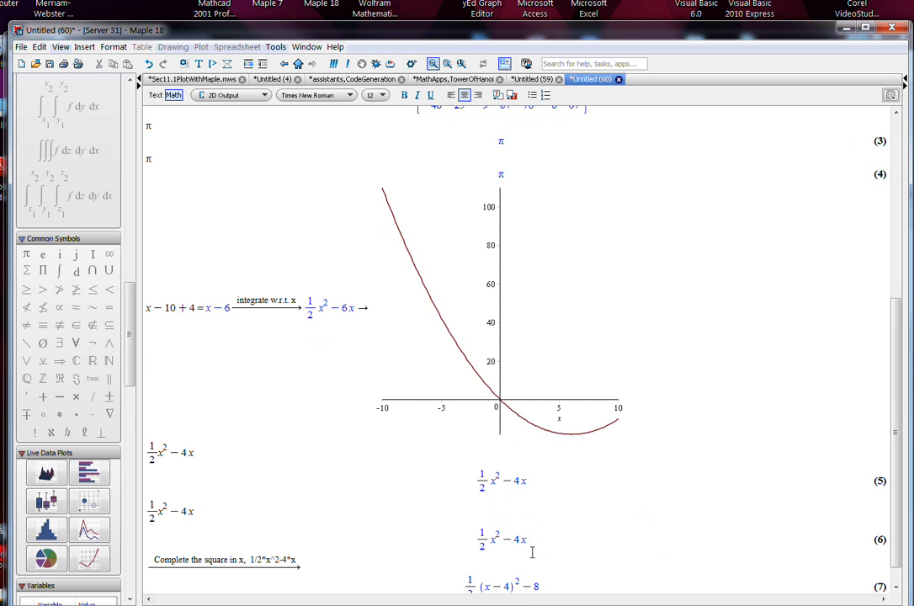
Create a 2-D plot of the completed-square result and place the cursor on the line below the plot
{"action": "double_click", "coordinate": [534, 558]}
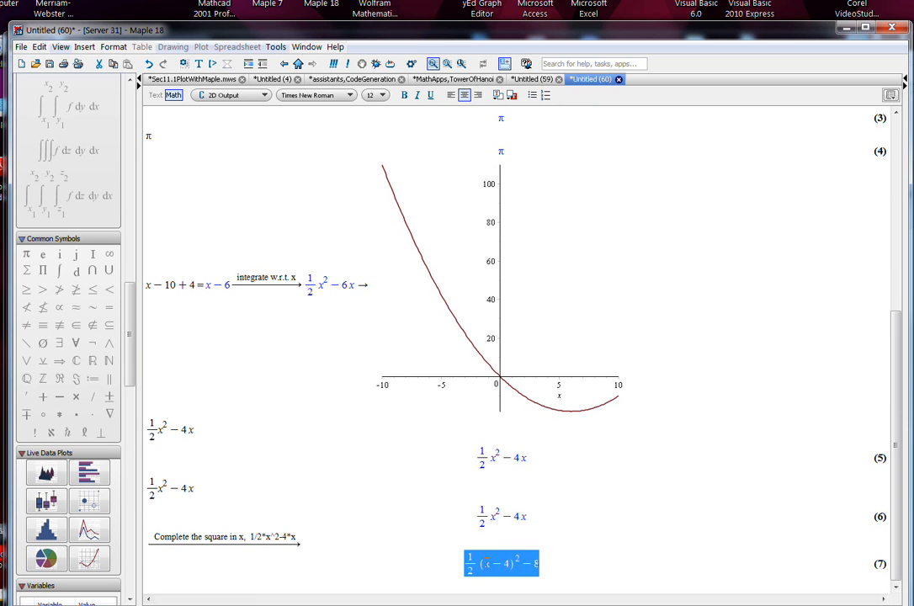
{"action": "mouse_move", "coordinate": [502, 549]}
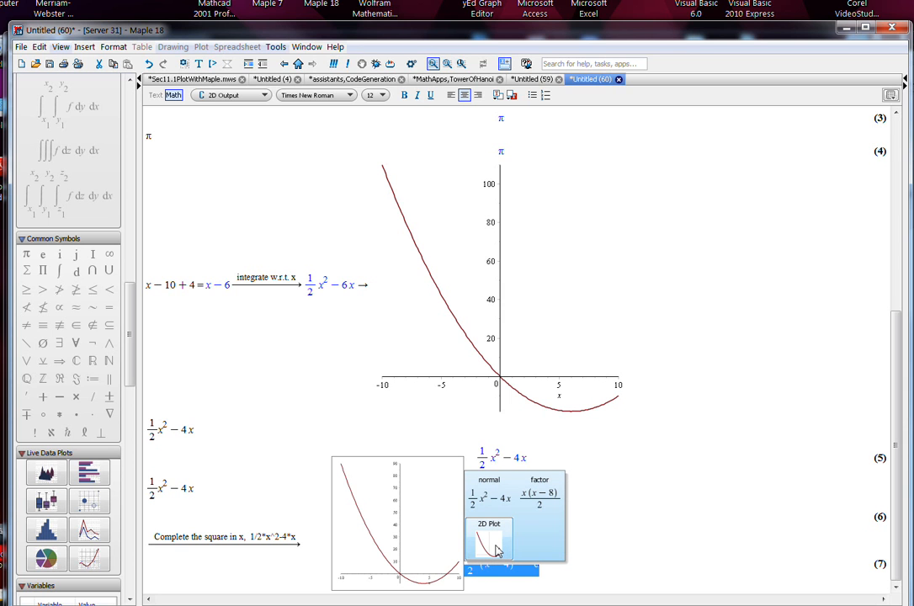
{"action": "left_click", "coordinate": [494, 548]}
{"action": "scroll", "coordinate": [570, 489], "scroll_direction": "down", "scroll_amount": 2}
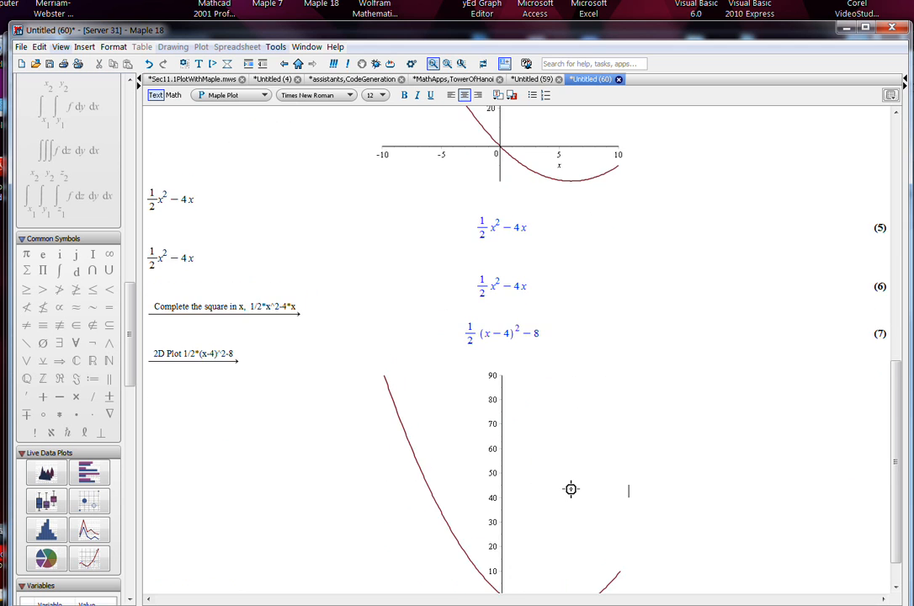
{"action": "scroll", "coordinate": [570, 489], "scroll_direction": "down", "scroll_amount": 1}
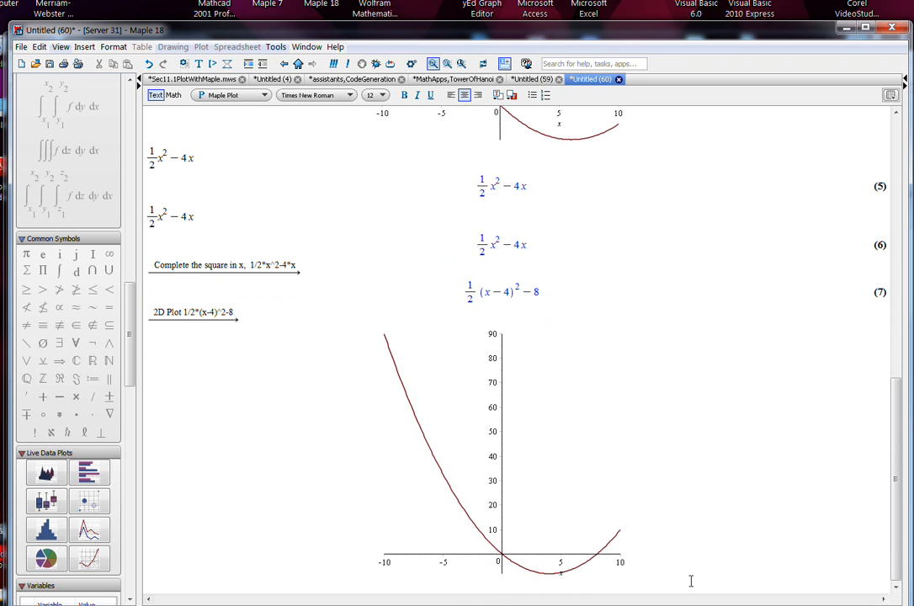
{"action": "left_click", "coordinate": [637, 573]}
{"action": "type", "text": "x x"}
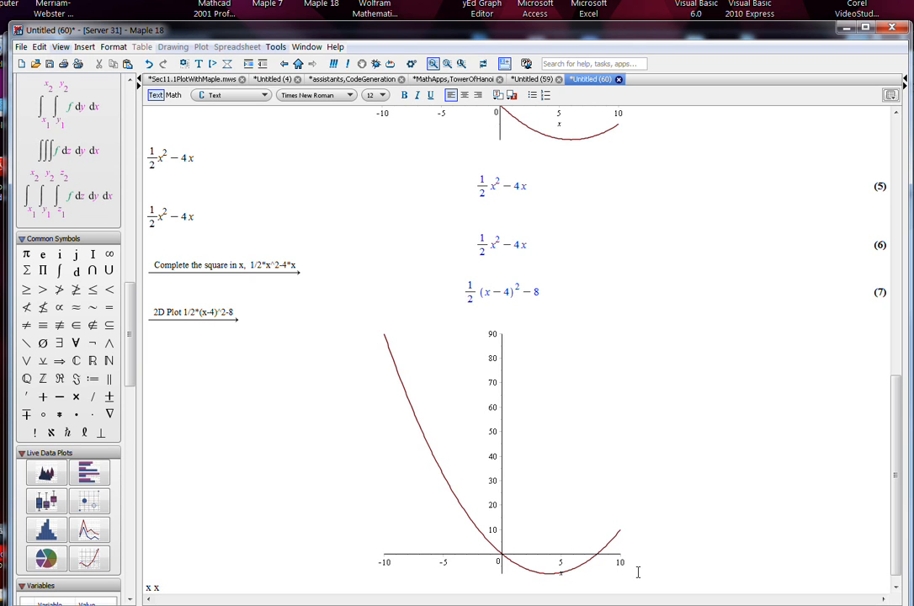
{"action": "key", "text": "Return"}
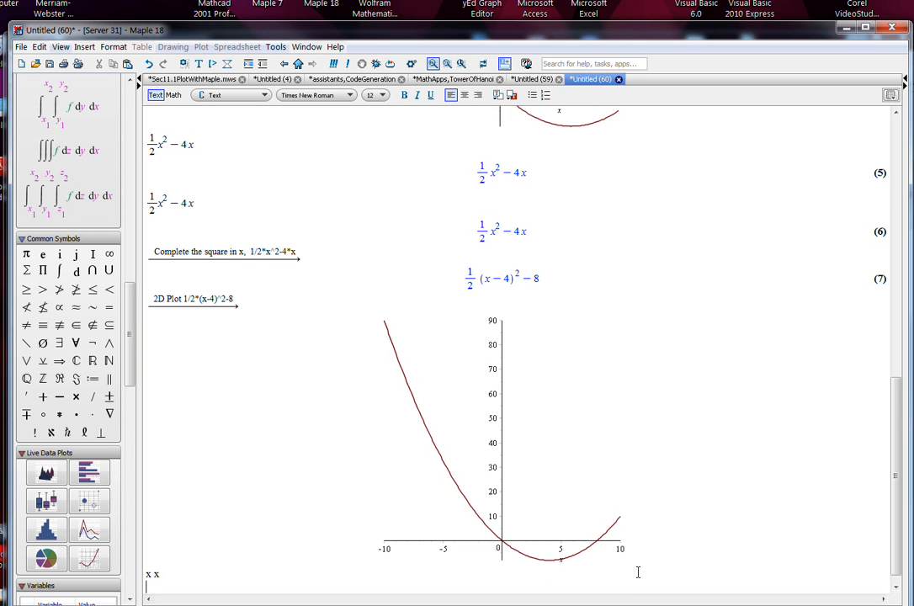
{"action": "scroll", "coordinate": [676, 535], "scroll_direction": "up", "scroll_amount": 1}
{"action": "scroll", "coordinate": [678, 531], "scroll_direction": "down", "scroll_amount": 2}
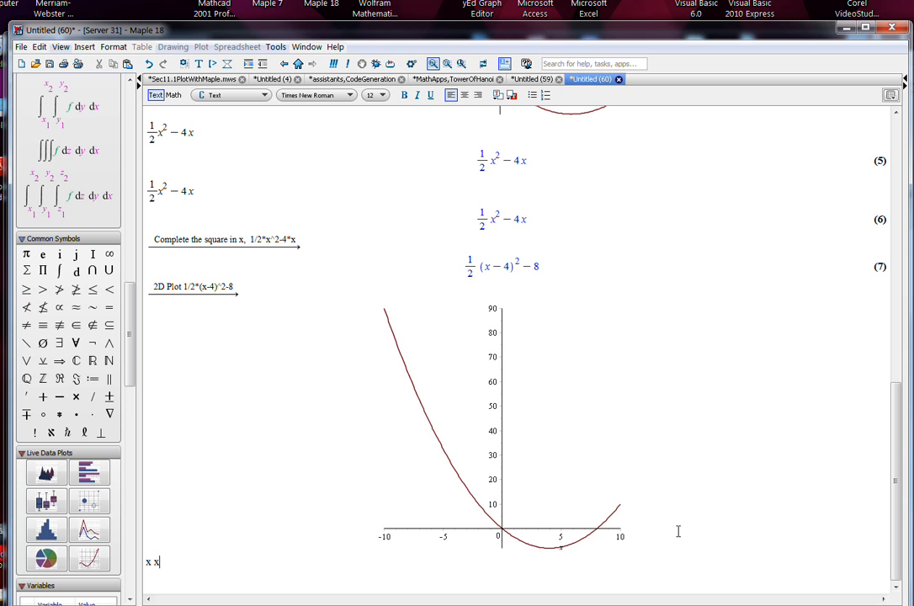
{"action": "key", "text": "BackSpace"}
{"action": "key", "text": "BackSpace"}
{"action": "key", "text": "BackSpace"}
Enter 2x + x y and 5x+3 as two plain text lines below the plot
{"action": "type", "text": "2x + x y"}
{"action": "key", "text": "Return"}
{"action": "key", "text": "Return"}
{"action": "key", "text": "BackSpace"}
{"action": "key", "text": "Return"}
{"action": "type", "text": "5"}
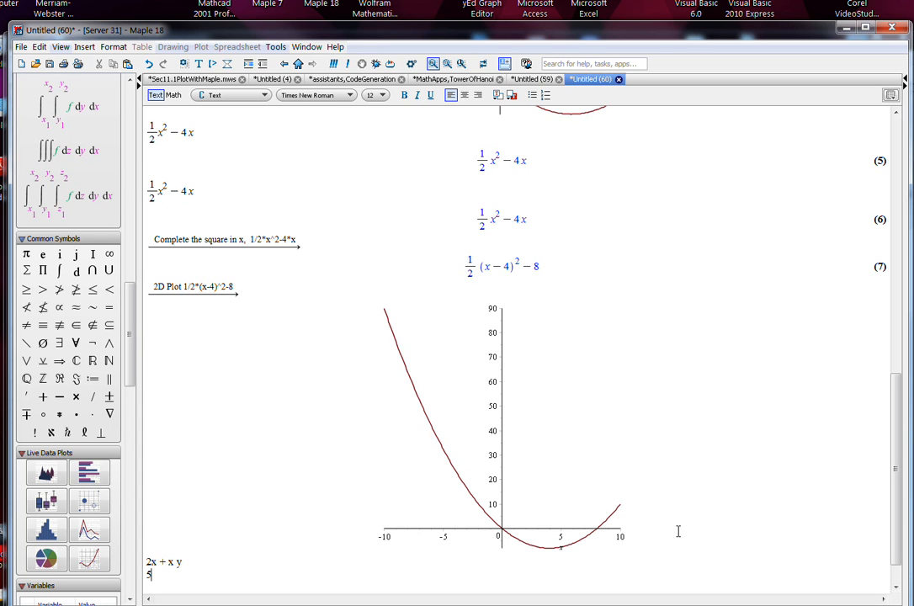
{"action": "type", "text": "x+3"}
{"action": "key", "text": "Return"}
Switch to math entry, enter 6 x + 3 below the text lines, and evaluate it
{"action": "key", "text": "F5"}
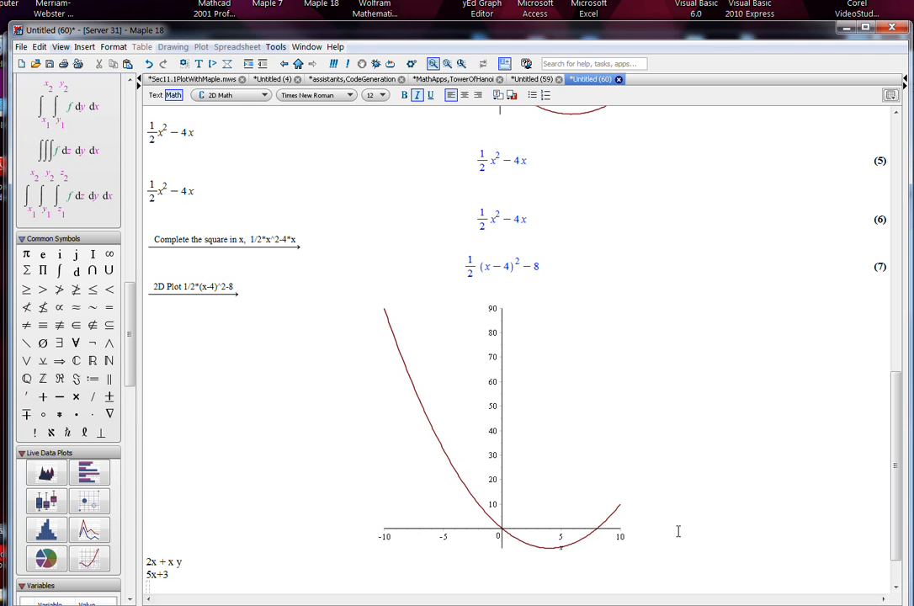
{"action": "type", "text": "6 x + 3"}
{"action": "key", "text": "Return"}
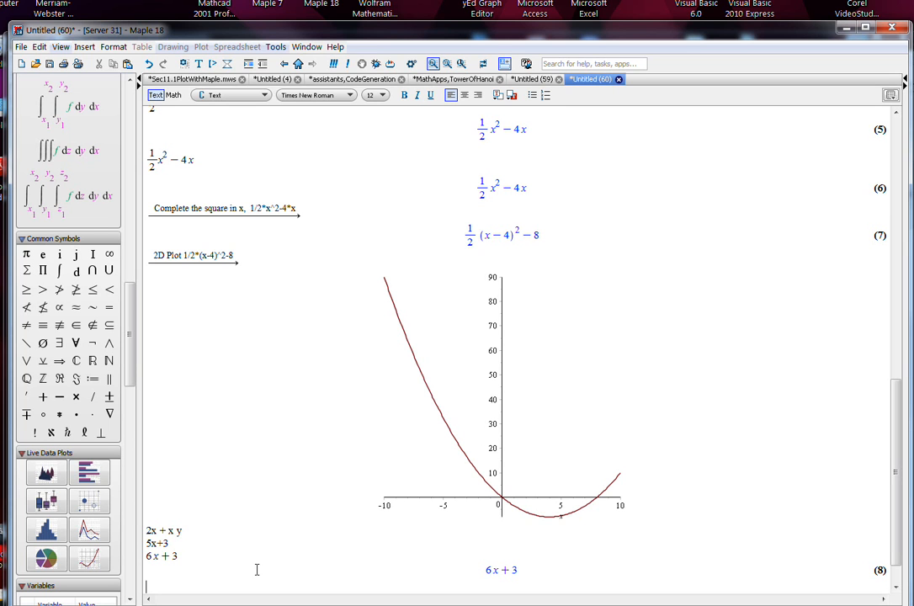
{"action": "type", "text": "2x"}
{"action": "key", "text": "BackSpace"}
{"action": "key", "text": "BackSpace"}
{"action": "key", "text": "BackSpace"}
Enter 2x + x y and 3x^2 as math expressions, evaluating each, and evaluate 3x^2 again inline
{"action": "key", "text": "F5"}
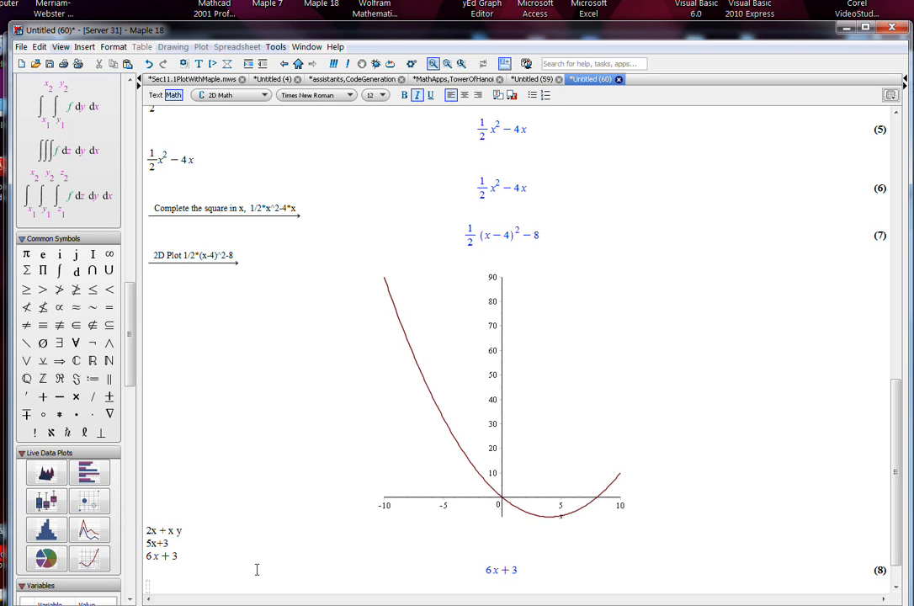
{"action": "type", "text": "2x + x y"}
{"action": "key", "text": "Return"}
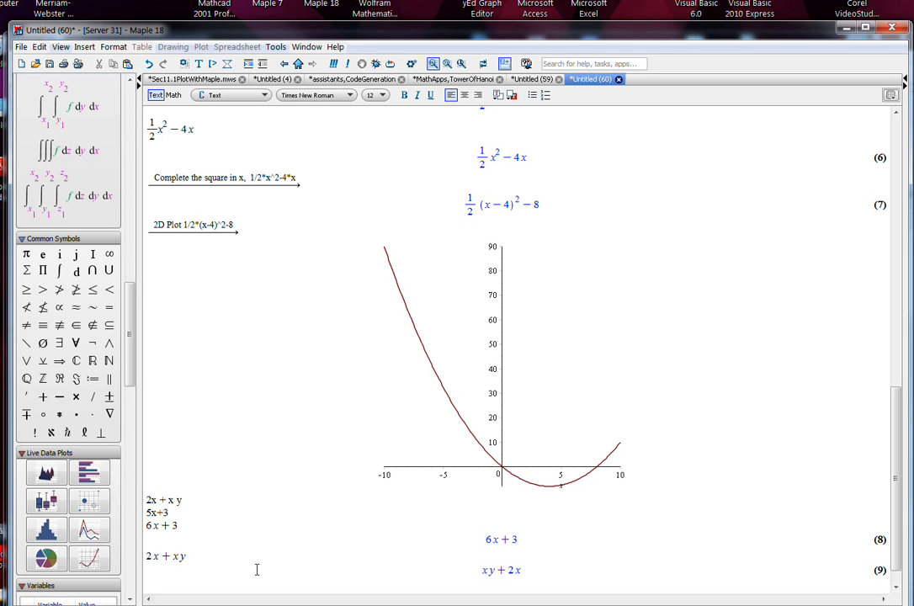
{"action": "type", "text": "x^2"}
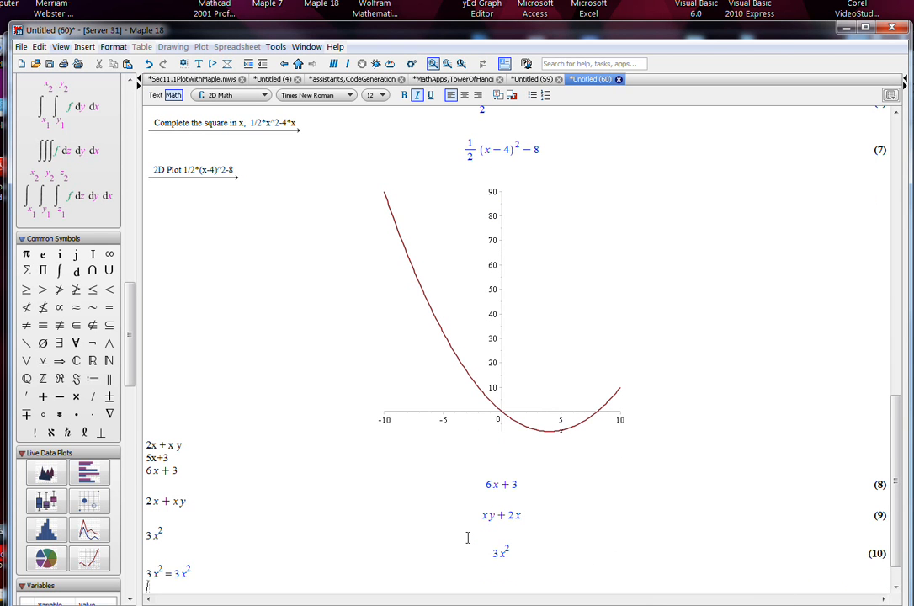
Enter 3x + 2 as a math expression on the next line and evaluate it
{"action": "type", "text": "3x*"}
{"action": "key", "text": "BackSpace"}
{"action": "type", "text": "="}
{"action": "key", "text": "BackSpace"}
{"action": "type", "text": "+ 2"}
{"action": "key", "text": "Return"}
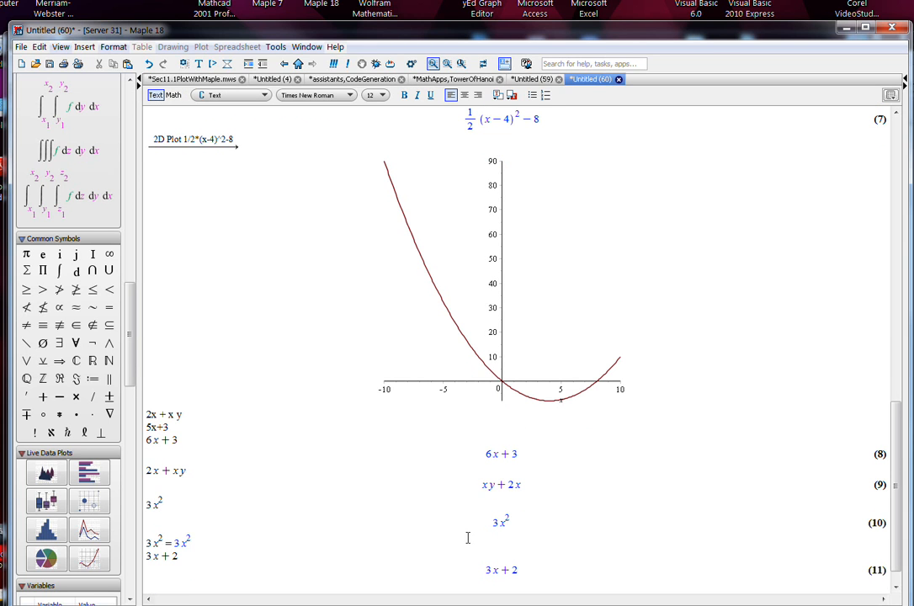
Enter 5c + 4 as a math expression on the next line and evaluate it inline
{"action": "key", "text": "F5"}
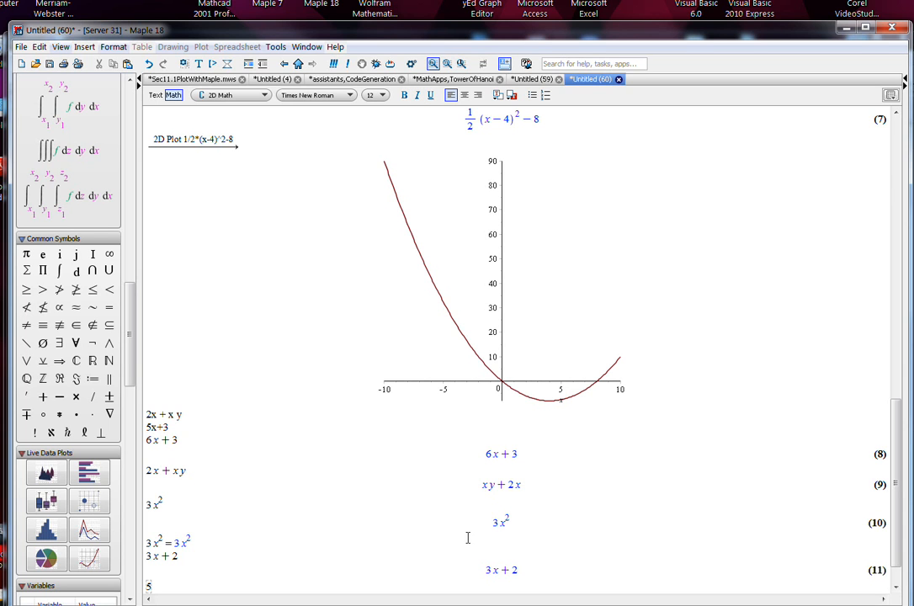
{"action": "type", "text": "5c"}
{"action": "type", "text": "*"}
{"action": "key", "text": "BackSpace"}
{"action": "type", "text": "+ 4"}
{"action": "key", "text": "ctrl+equal"}
{"action": "key", "text": "Return"}
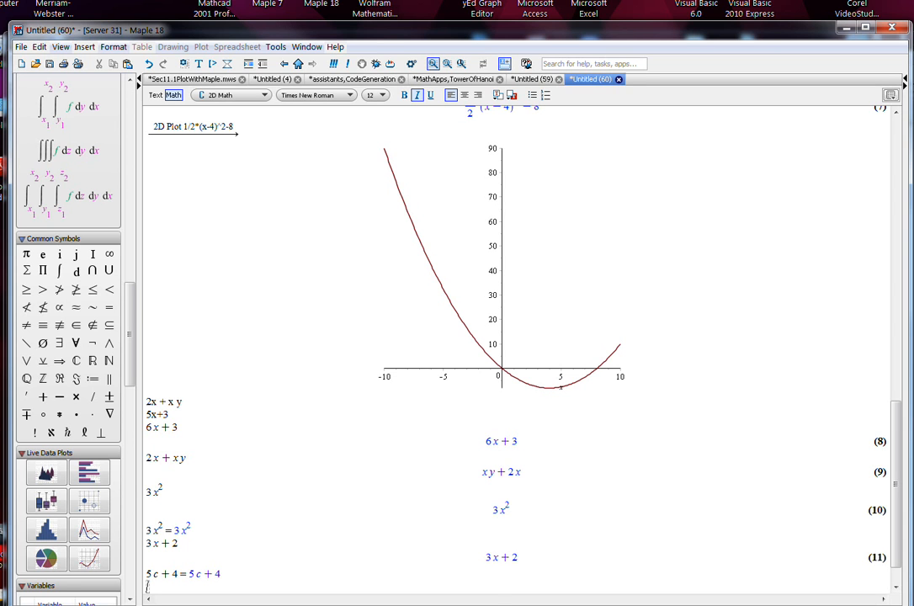
Approximate the 7/6 result at the start of the document to 5 digits
{"action": "left_click", "coordinate": [492, 604]}
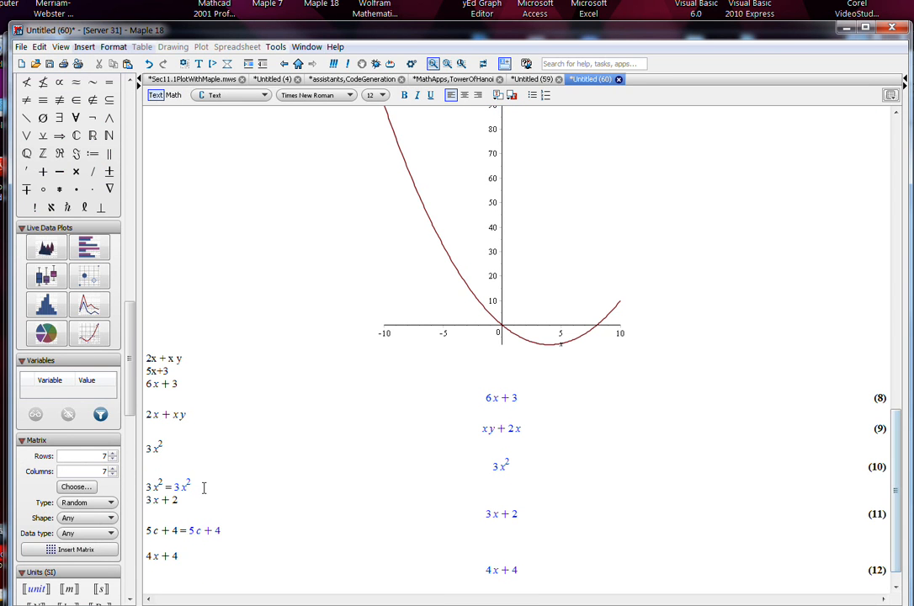
{"action": "scroll", "coordinate": [316, 373], "scroll_direction": "up", "scroll_amount": 10}
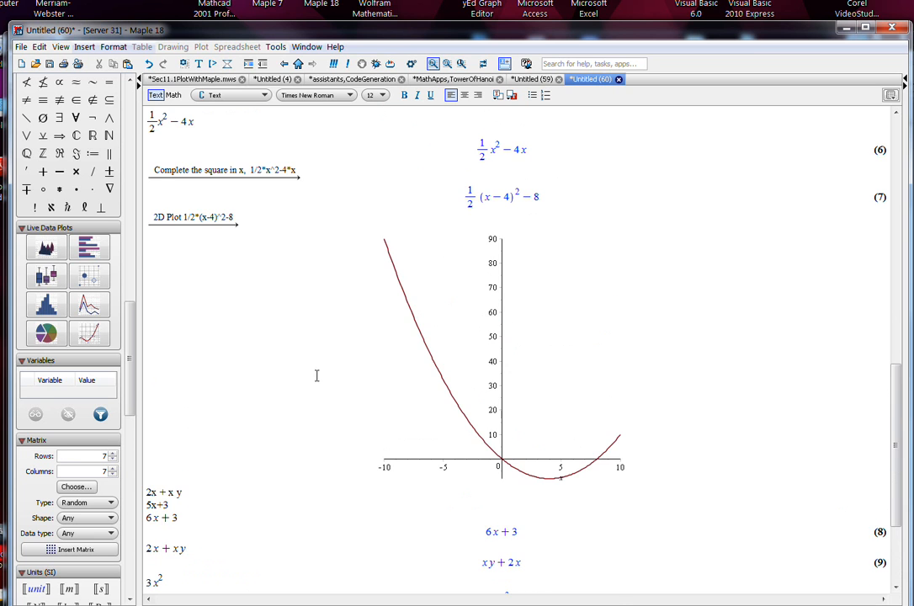
{"action": "scroll", "coordinate": [315, 375], "scroll_direction": "up", "scroll_amount": 15}
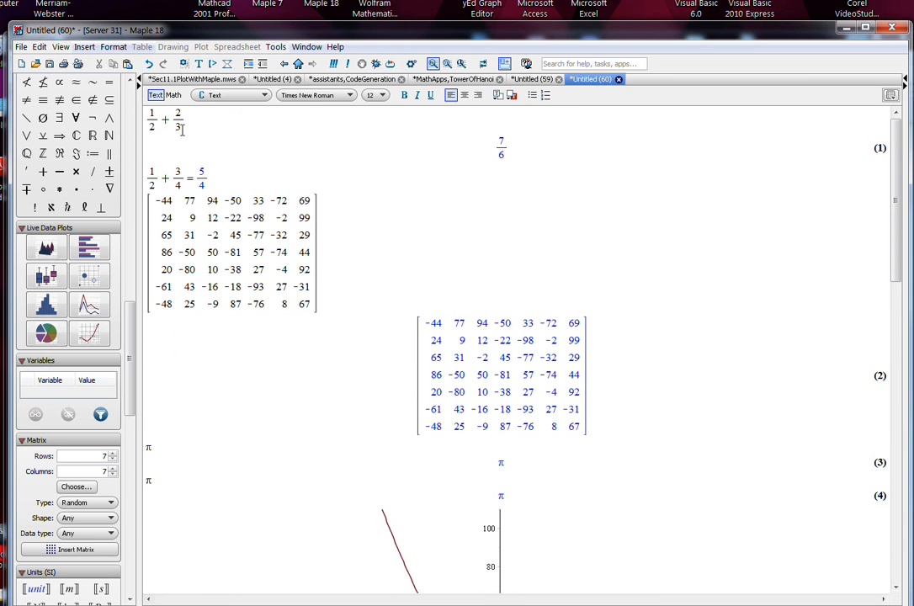
{"action": "left_click", "coordinate": [498, 150]}
{"action": "double_click", "coordinate": [500, 148]}
{"action": "right_click", "coordinate": [500, 148]}
{"action": "mouse_move", "coordinate": [538, 257]}
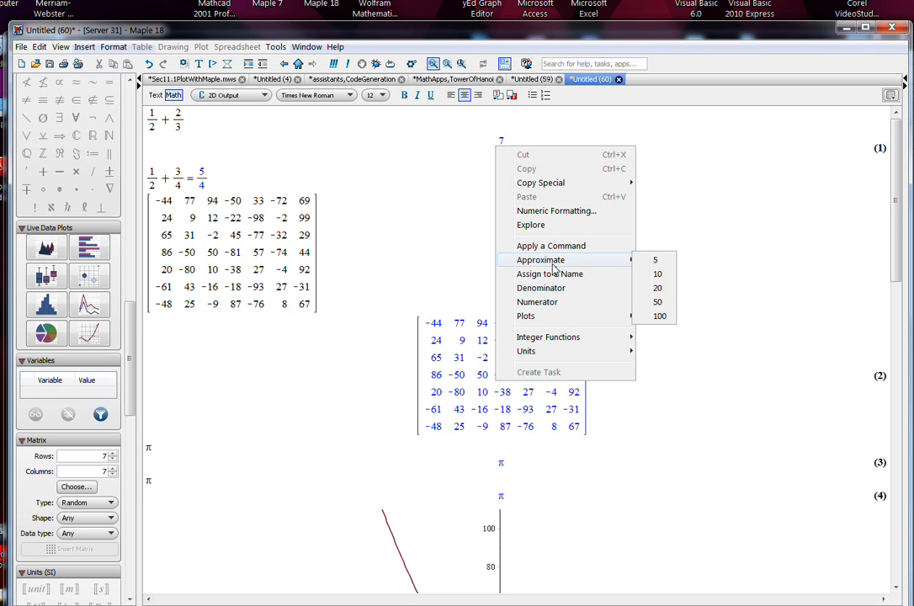
{"action": "left_click", "coordinate": [647, 263]}
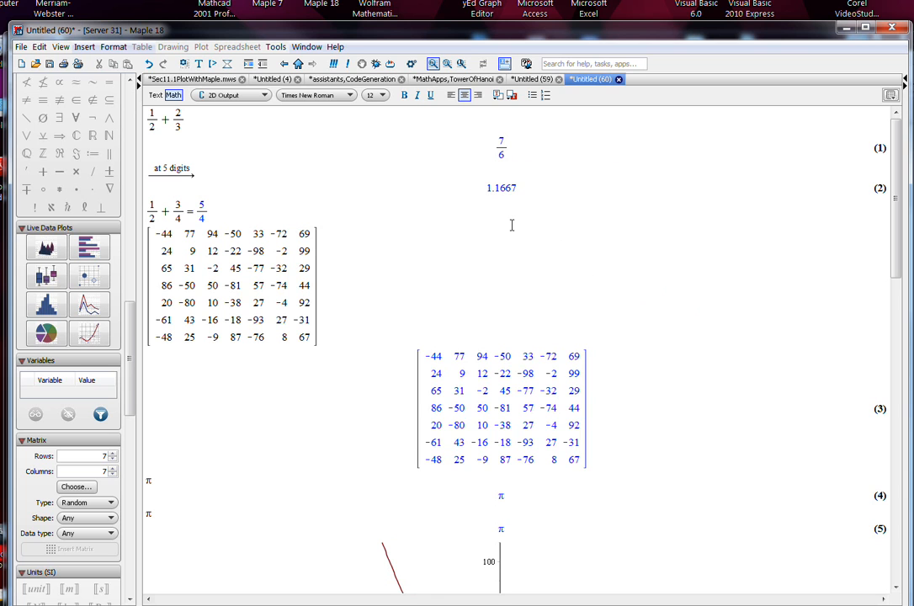
Insert a new math line below the decimal approximation, enter 0.5 x + 1/2 x, and evaluate it
{"action": "left_click", "coordinate": [556, 193]}
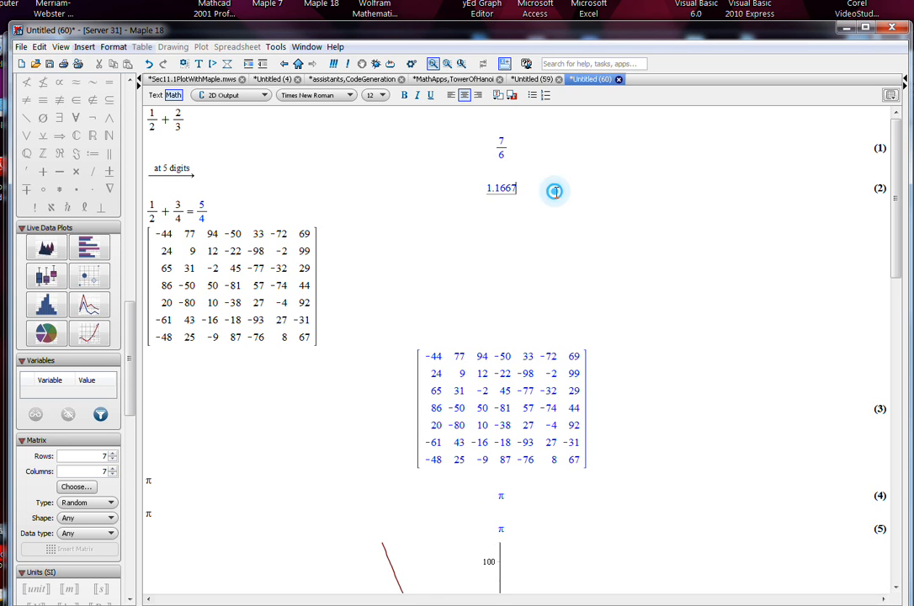
{"action": "key", "text": "Return"}
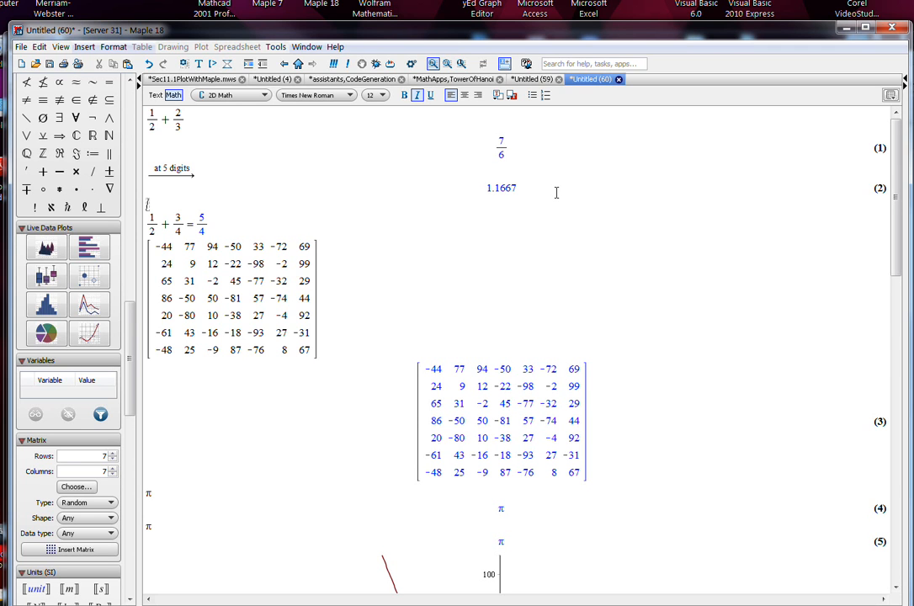
{"action": "type", "text": "0.5 x + 1/2"}
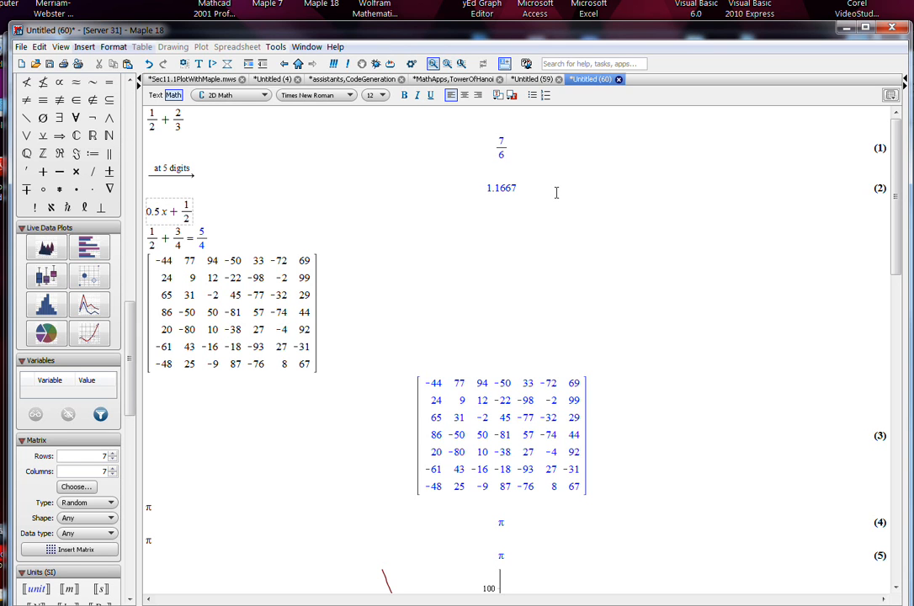
{"action": "key", "text": "Right"}
{"action": "type", "text": "x"}
{"action": "key", "text": "Return"}
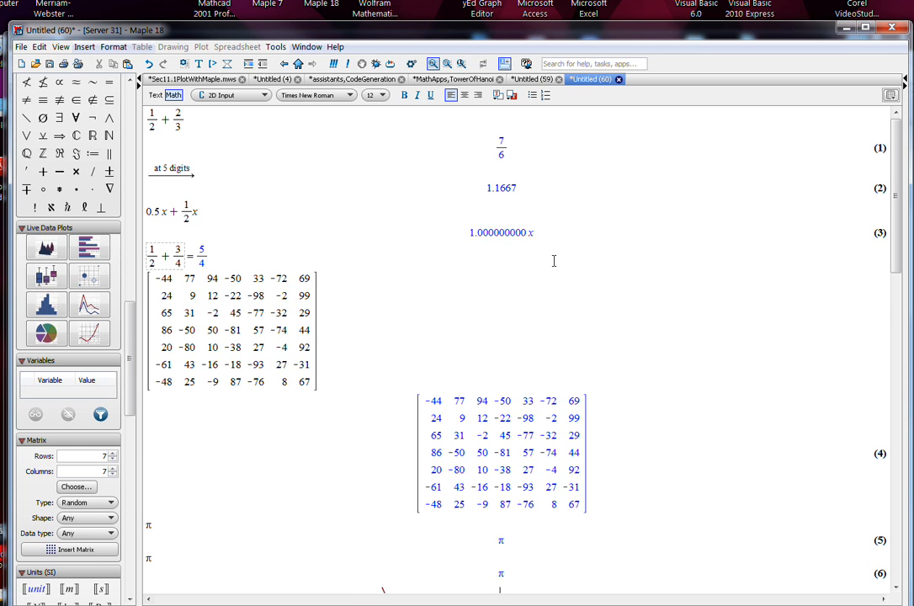
Place the cursor on the empty line below the 4x + 4 result at the document's end
{"action": "scroll", "coordinate": [554, 261], "scroll_direction": "down", "scroll_amount": 15}
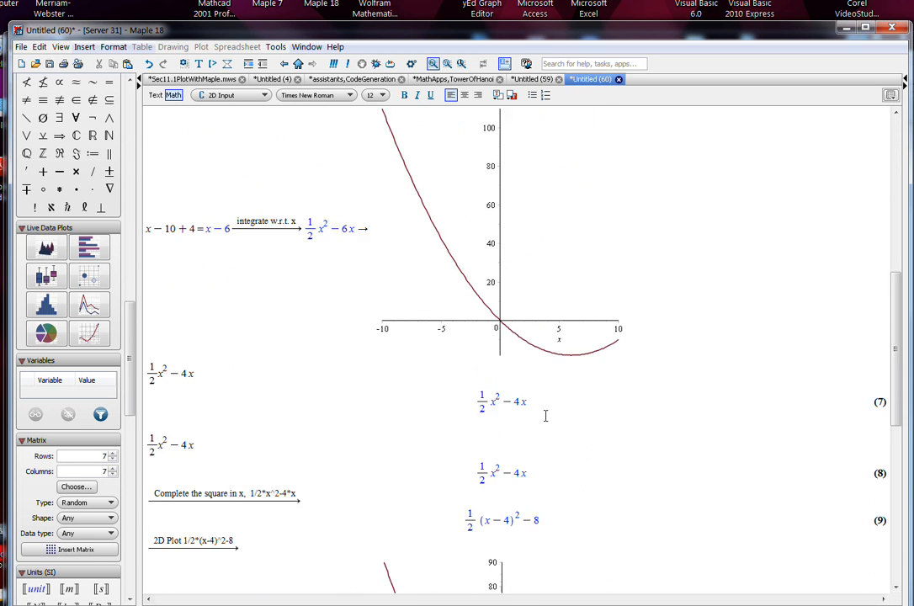
{"action": "scroll", "coordinate": [552, 408], "scroll_direction": "down", "scroll_amount": 8}
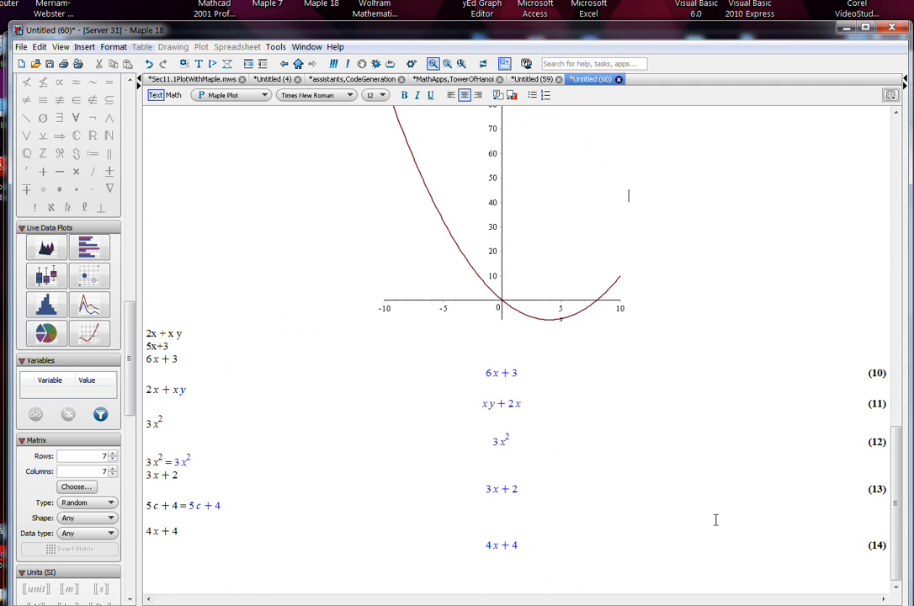
{"action": "left_click", "coordinate": [299, 574]}
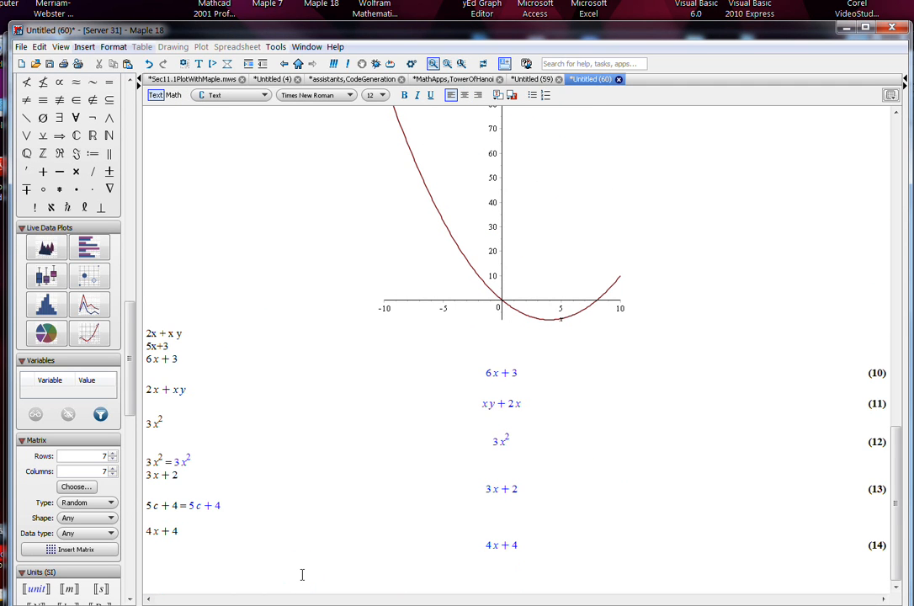
Enter the differential equation y'' + y' + y = 0 as a math expression at the document's end and evaluate it
{"action": "key", "text": "F5"}
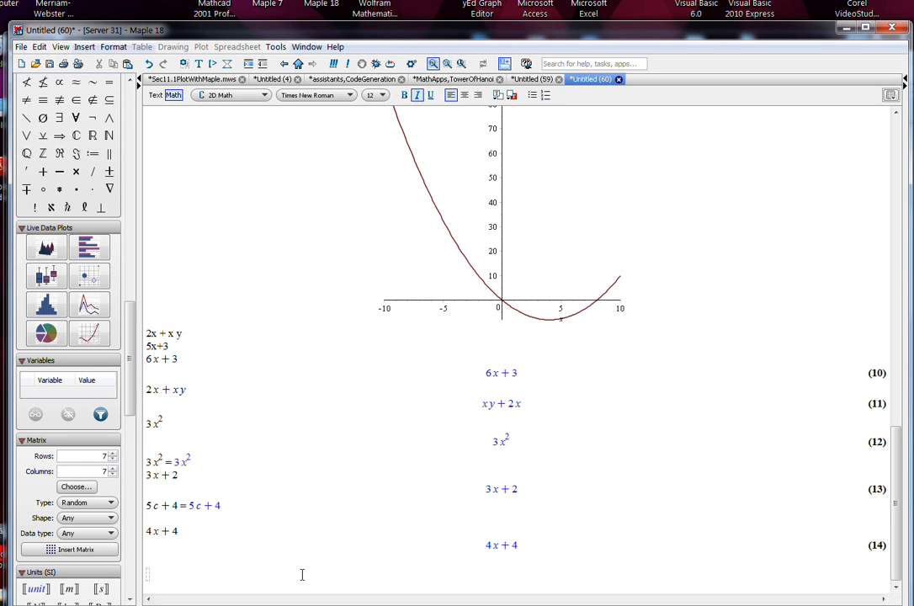
{"action": "type", "text": "y"}
{"action": "type", "text": "'"}
{"action": "type", "text": "' "}
{"action": "type", "text": "+ y"}
{"action": "type", "text": "' + "}
{"action": "type", "text": "y "}
{"action": "type", "text": "= 9"}
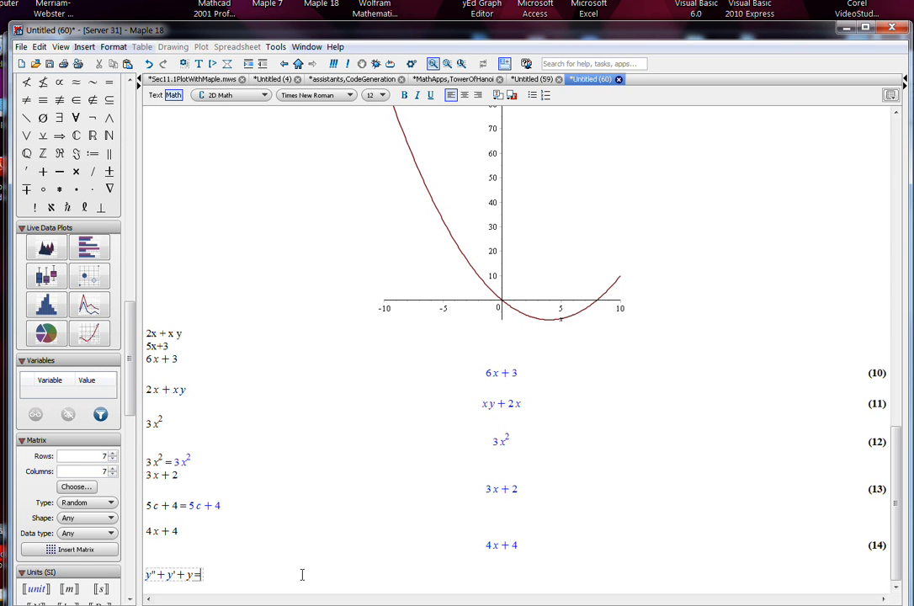
{"action": "key", "text": "BackSpace"}
{"action": "type", "text": "0"}
{"action": "key", "text": "Return"}
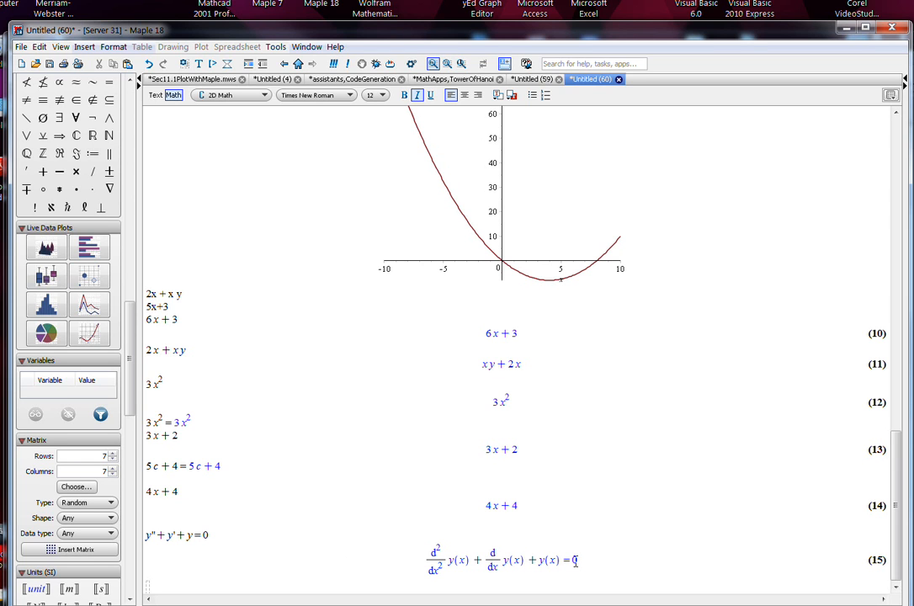
Solve the evaluated differential equation for y(x) using Solve DE
{"action": "left_click_drag", "start_coordinate": [575, 560], "coordinate": [427, 559]}
{"action": "mouse_move", "coordinate": [446, 562]}
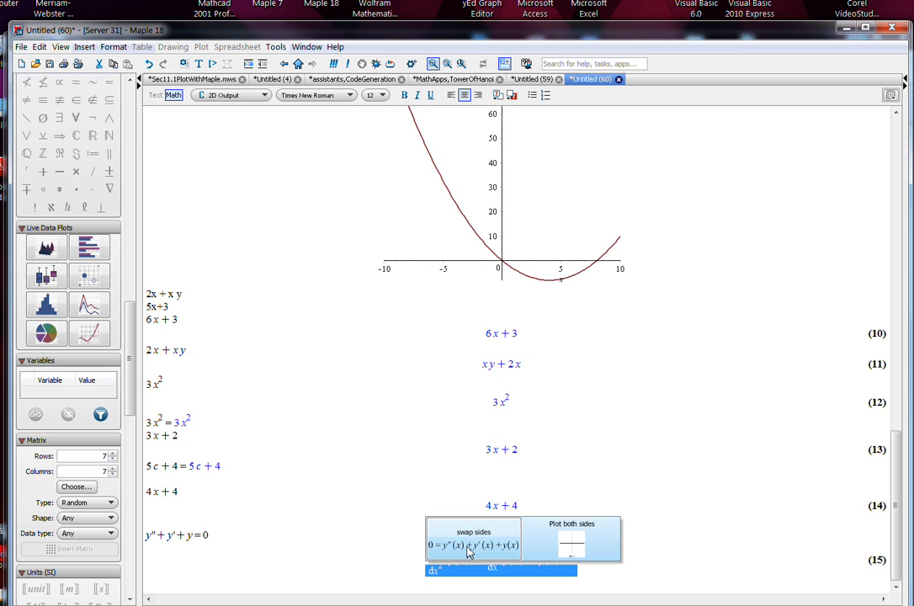
{"action": "mouse_move", "coordinate": [553, 543]}
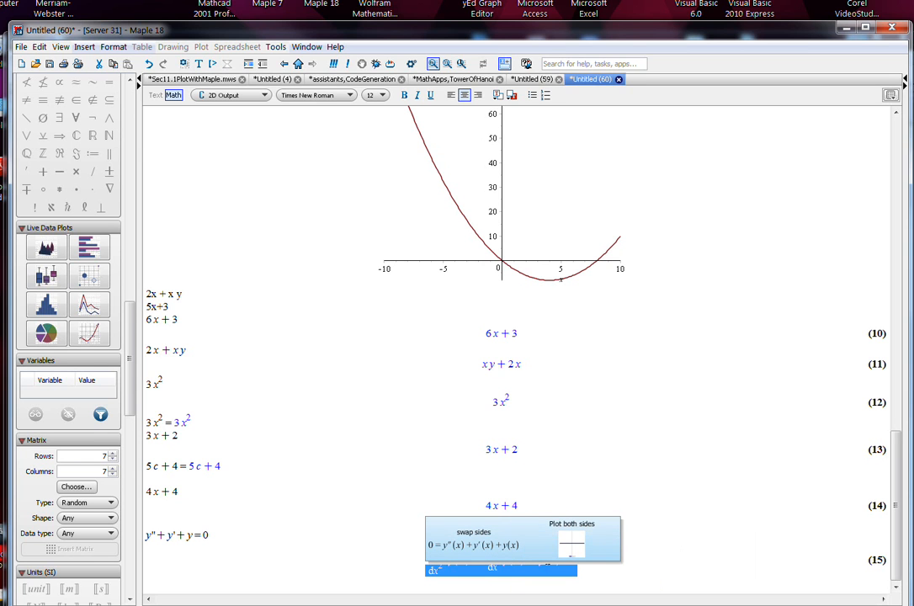
{"action": "right_click", "coordinate": [546, 569]}
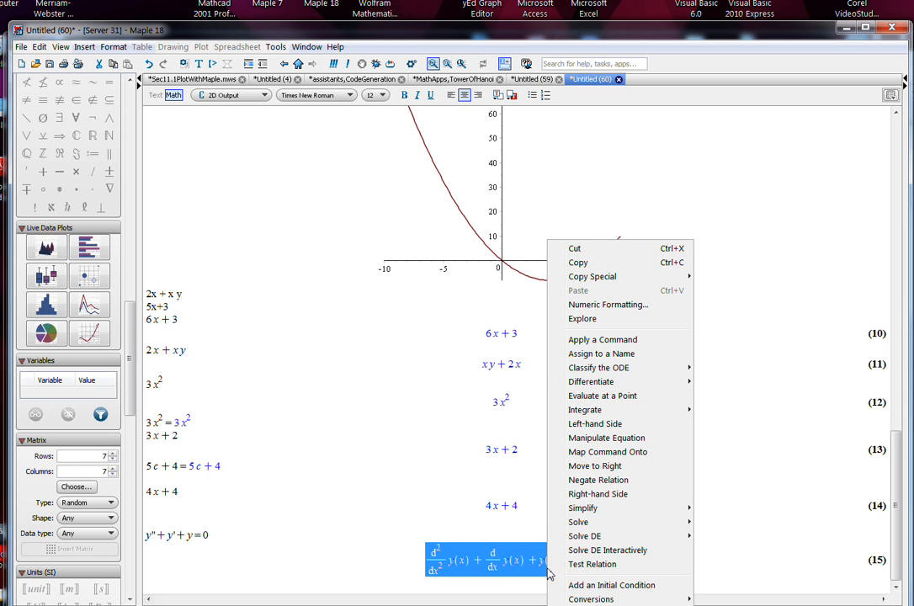
{"action": "mouse_move", "coordinate": [589, 536]}
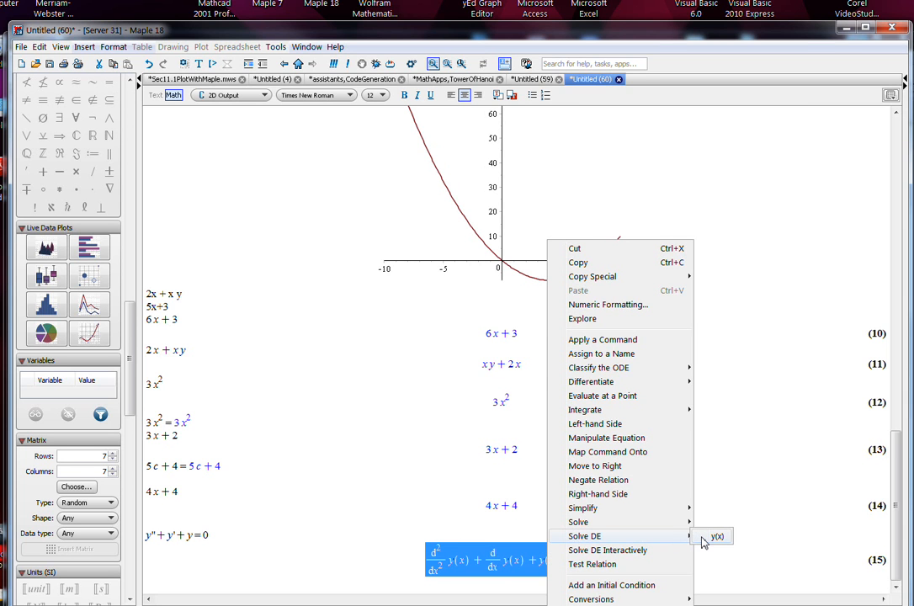
{"action": "left_click", "coordinate": [704, 541]}
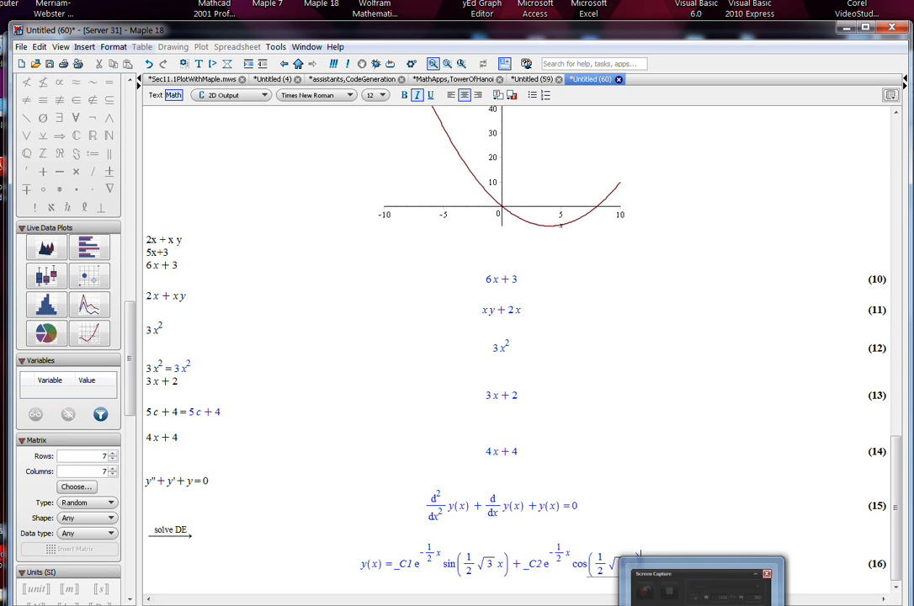
Assign 20 to the variable ass below the solution and evaluate the variable on the following line
{"action": "key", "text": "Return"}
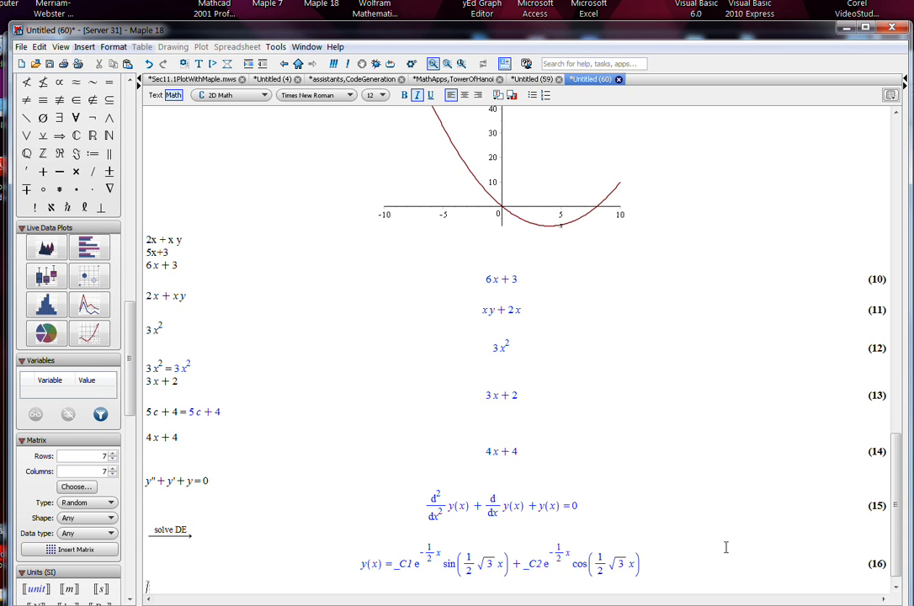
{"action": "type", "text": "ass := 20"}
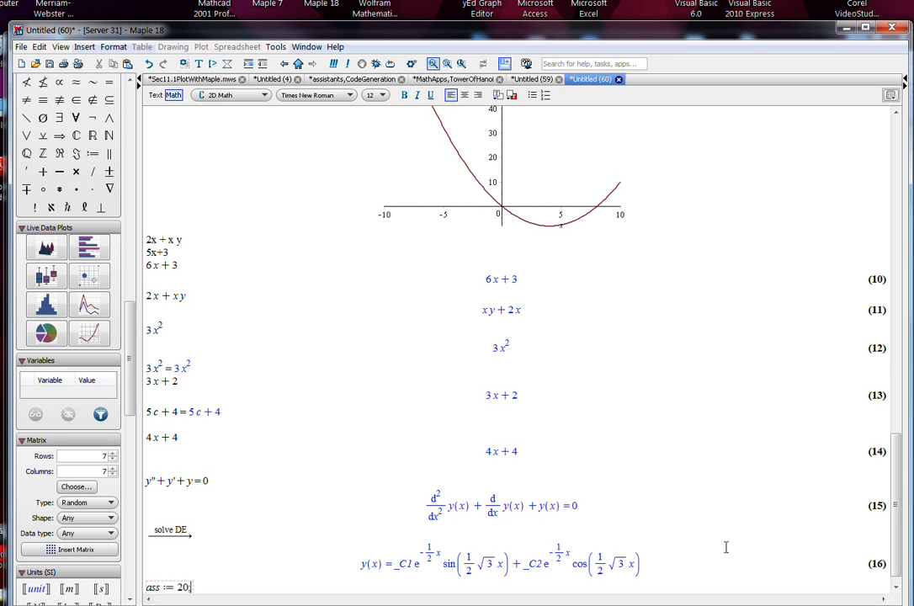
{"action": "type", "text": ";"}
{"action": "key", "text": "Return"}
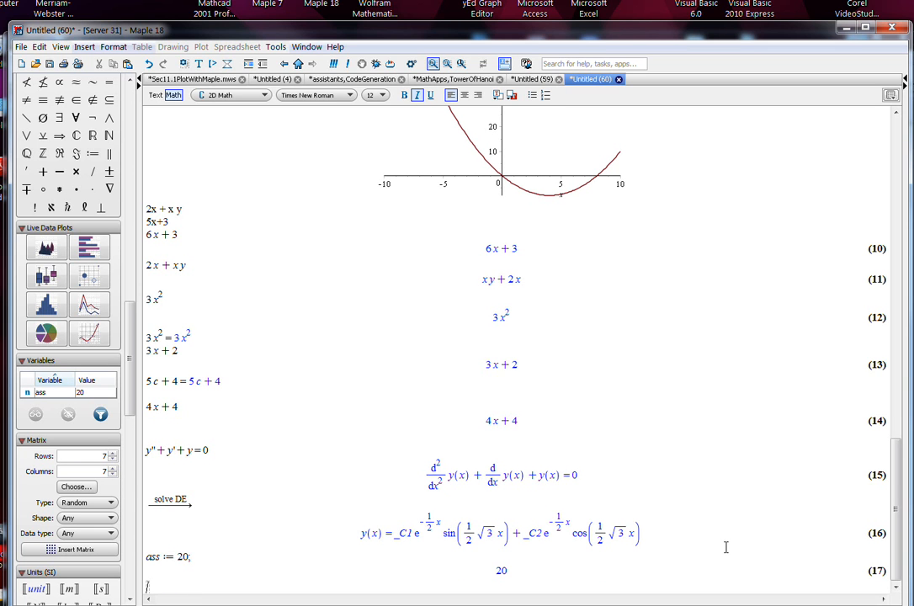
{"action": "type", "text": "ass"}
{"action": "key", "text": "Return"}
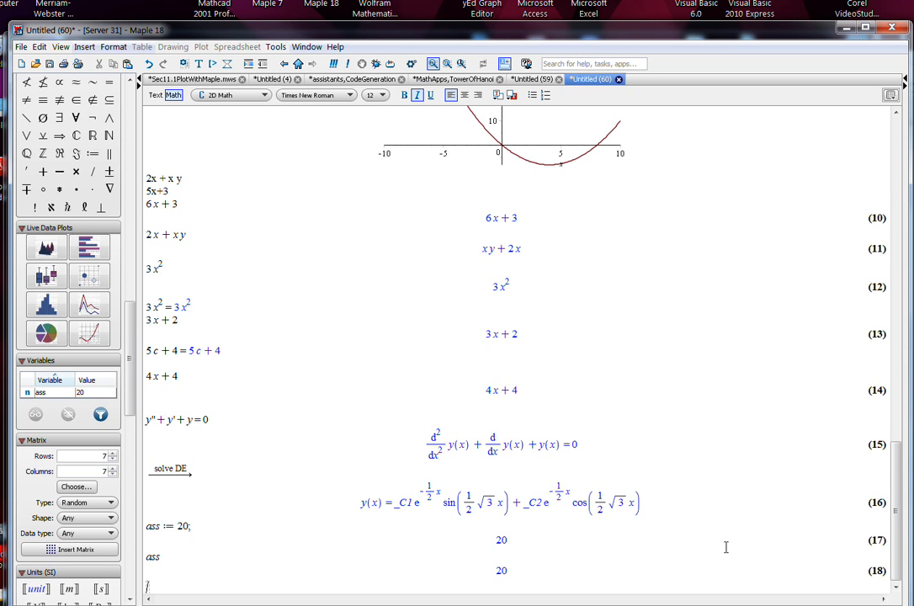
Insert a reference to equation label 18 on the next line, multiply it by 4, and evaluate it
{"action": "key", "text": "ctrl+l"}
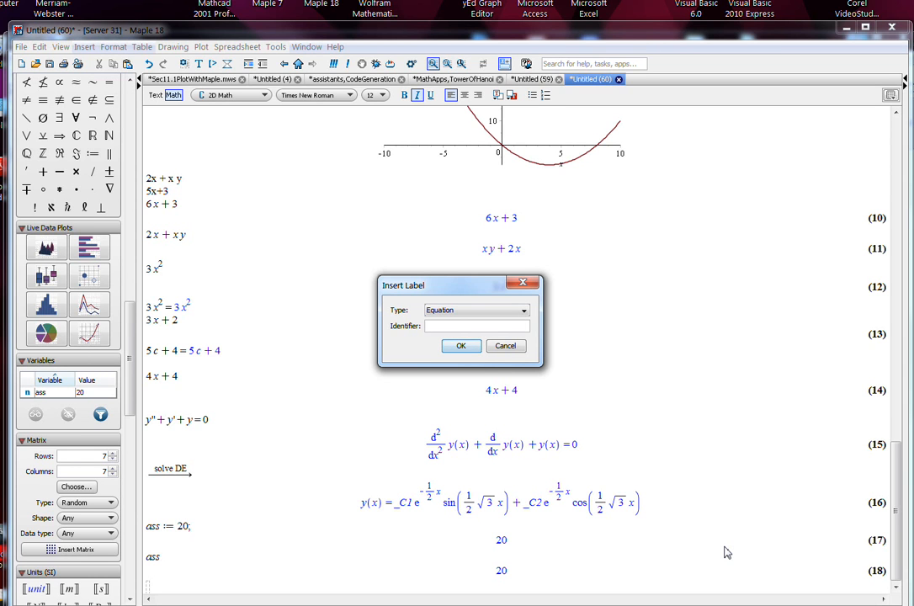
{"action": "type", "text": "18"}
{"action": "key", "text": "Return"}
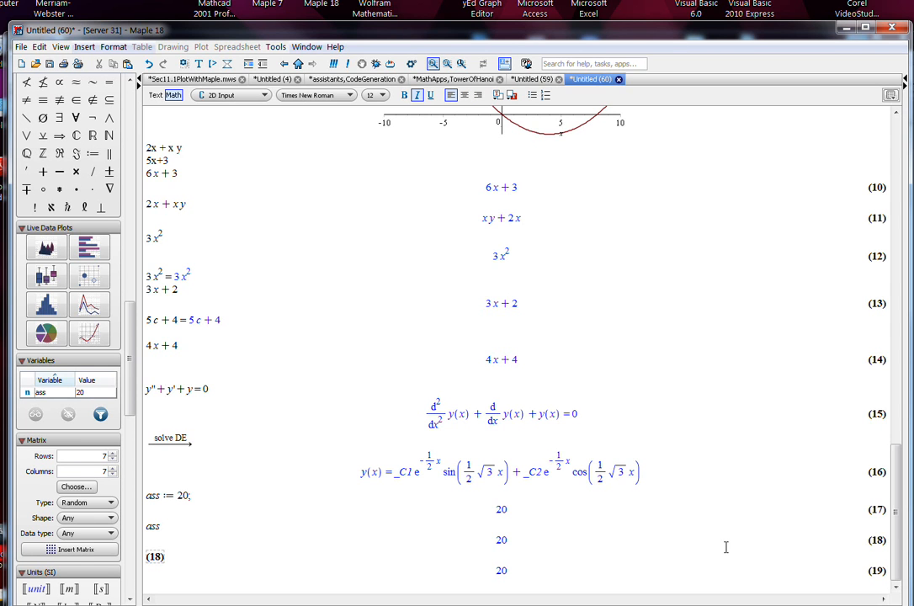
{"action": "type", "text": "*"}
{"action": "type", "text": "4"}
{"action": "type", "text": ";"}
{"action": "key", "text": "Return"}
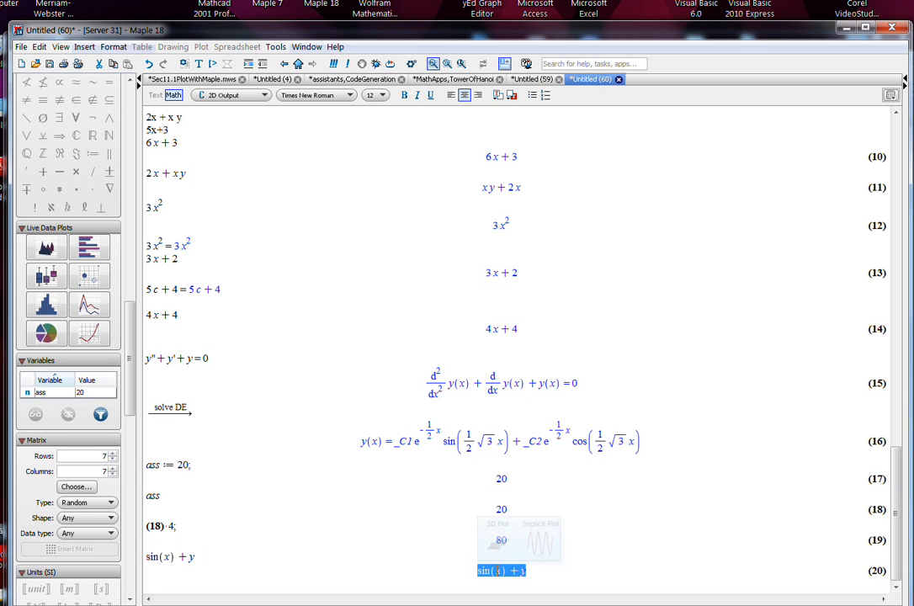
Create a 3D plot from the sin(x) + y result and rotate it to orientation angles of about 28, 61 and -3
{"action": "mouse_move", "coordinate": [496, 554]}
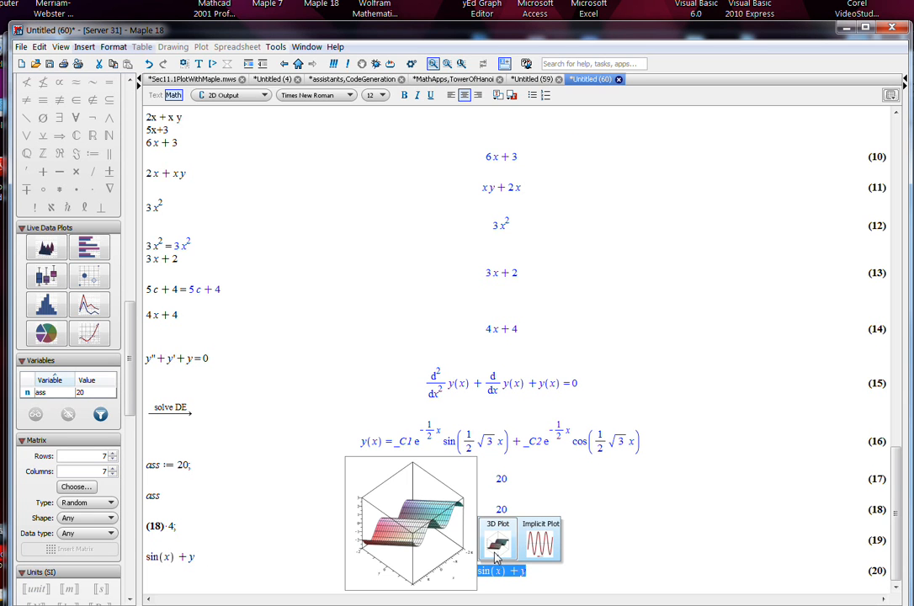
{"action": "left_click", "coordinate": [496, 551]}
{"action": "left_click_drag", "start_coordinate": [523, 523], "coordinate": [492, 505]}
{"action": "right_click", "coordinate": [492, 508]}
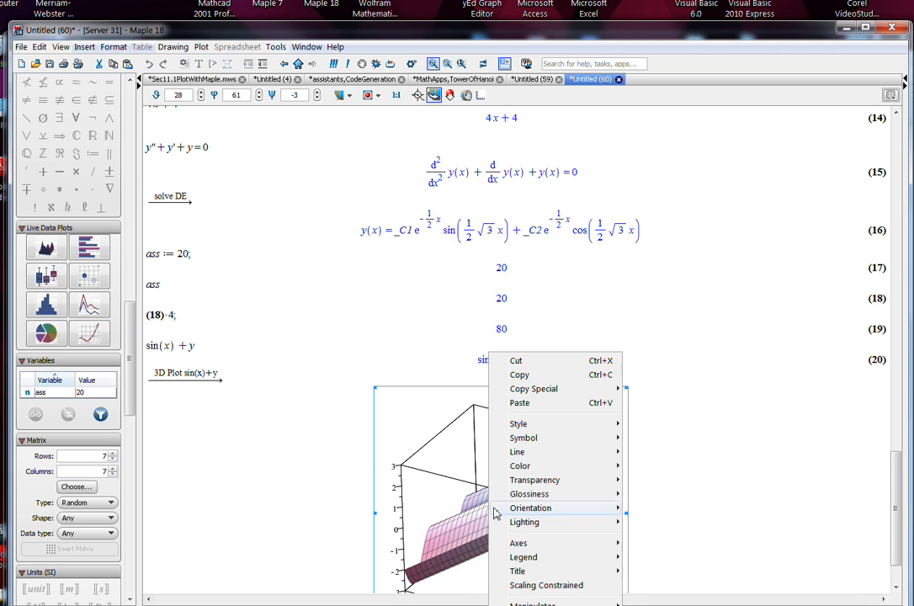
{"action": "mouse_move", "coordinate": [535, 605]}
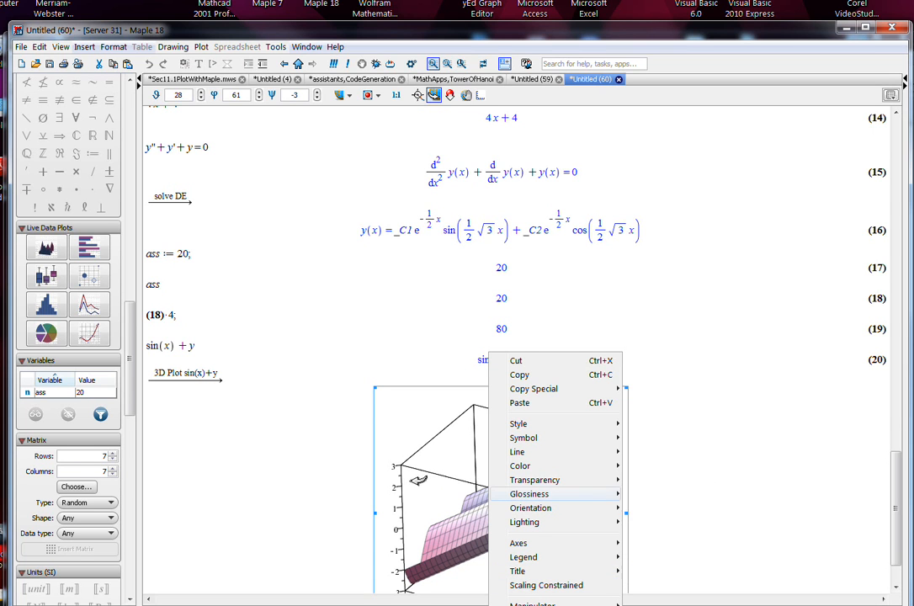
{"action": "left_click", "coordinate": [345, 470]}
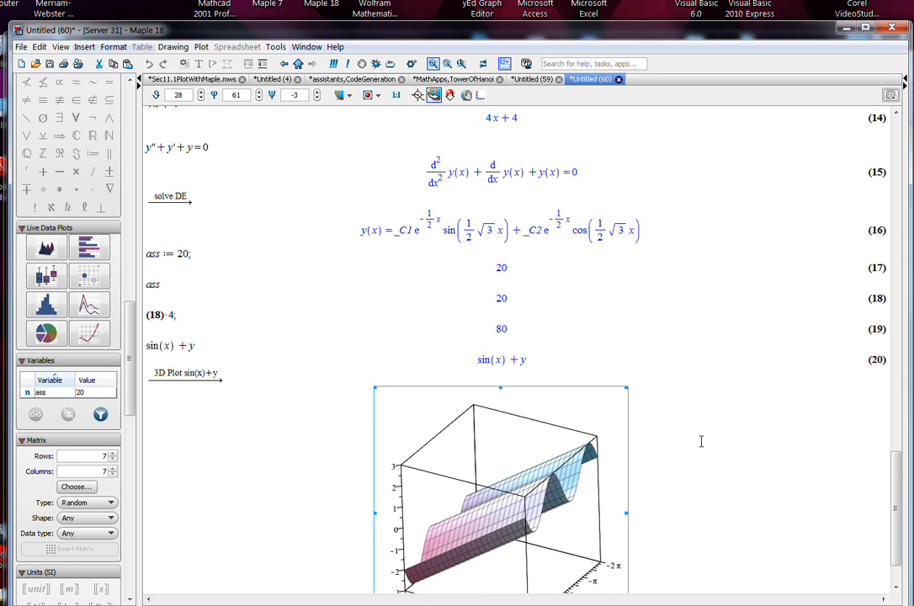
{"action": "scroll", "coordinate": [699, 438], "scroll_direction": "down", "scroll_amount": 1}
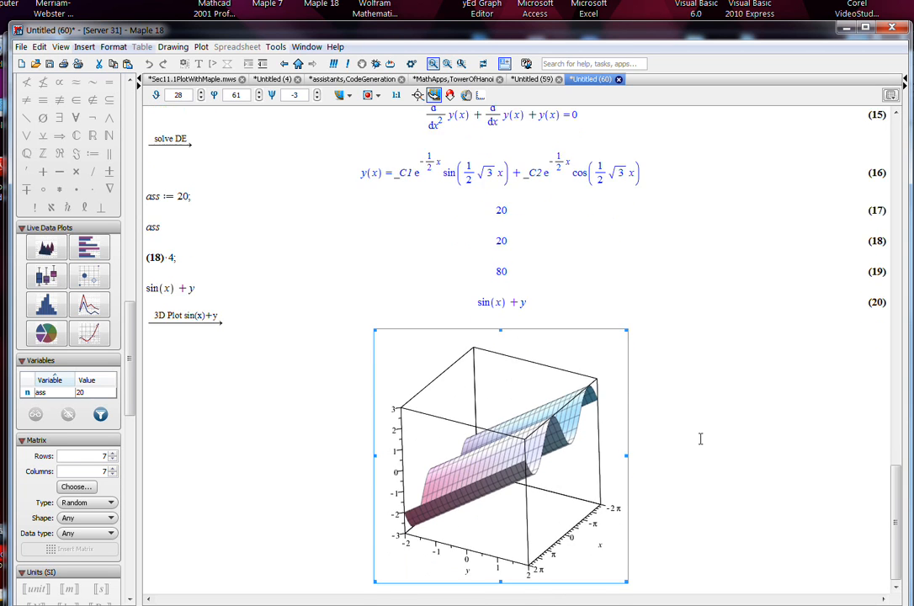
{"action": "left_click", "coordinate": [656, 569]}
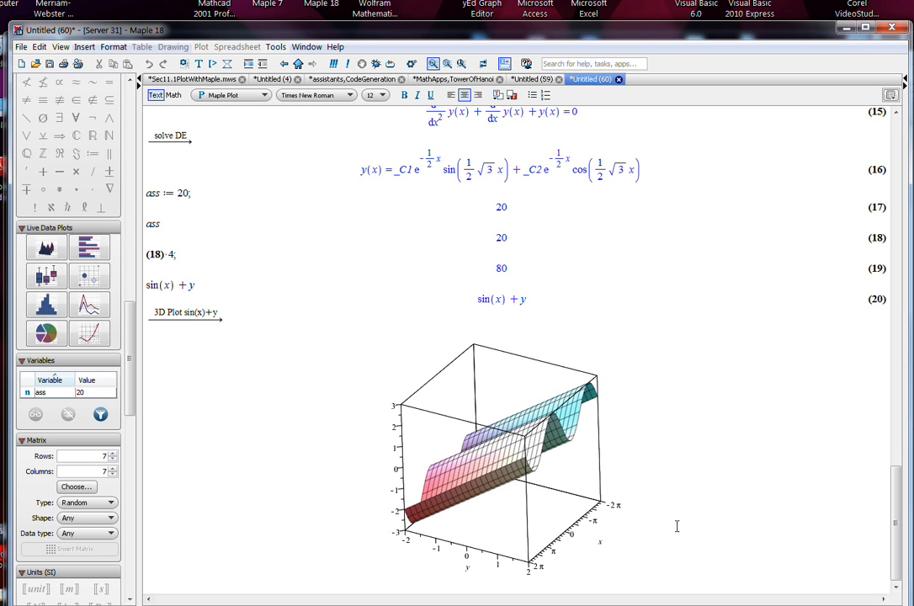
{"action": "right_click", "coordinate": [241, 571]}
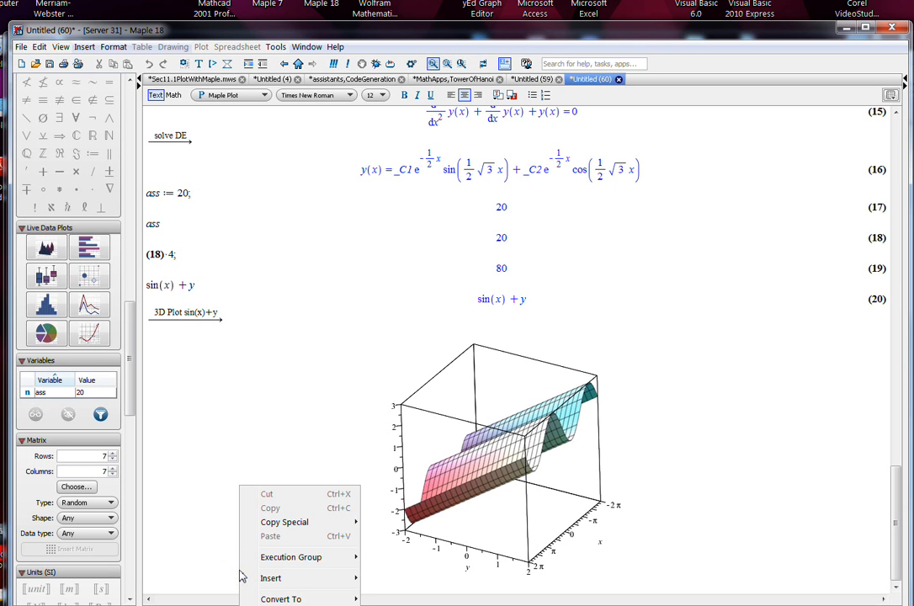
Preview a 3-D plot of the sin(x) + y input in the Plot Builder with both axes from -5 to 5, and close it without plotting
{"action": "mouse_move", "coordinate": [255, 582]}
{"action": "left_click_drag", "start_coordinate": [196, 286], "coordinate": [146, 286]}
{"action": "left_click", "coordinate": [162, 287]}
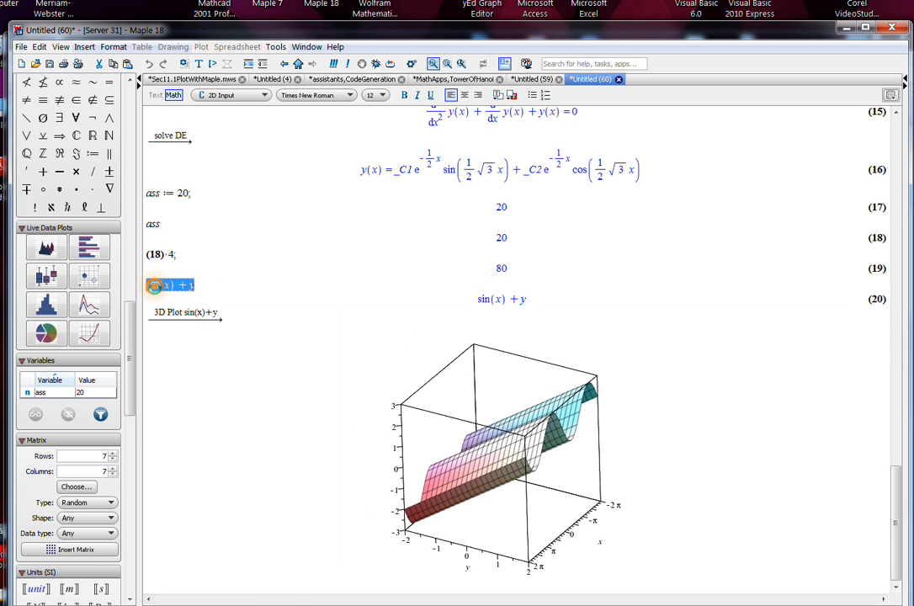
{"action": "right_click", "coordinate": [153, 285]}
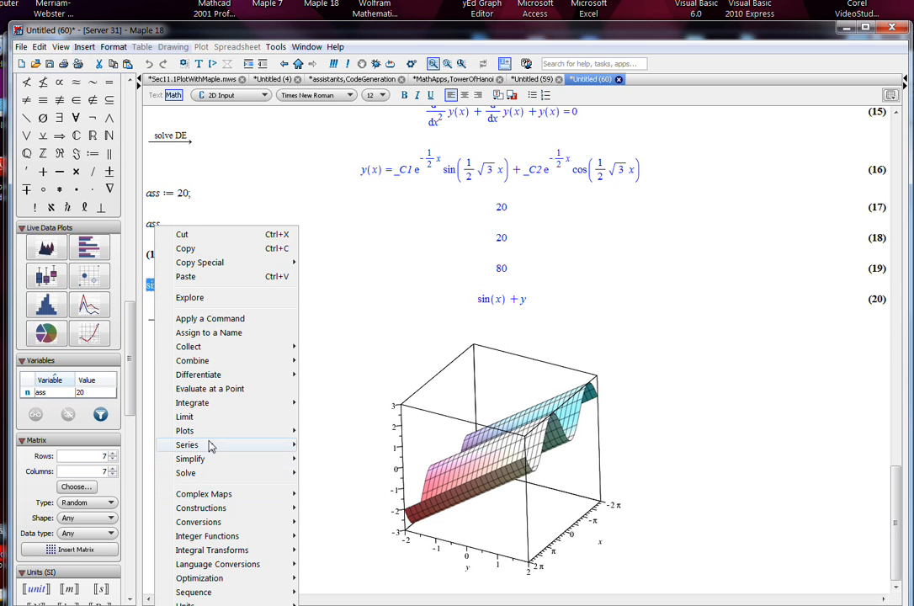
{"action": "mouse_move", "coordinate": [210, 431]}
{"action": "mouse_move", "coordinate": [304, 451]}
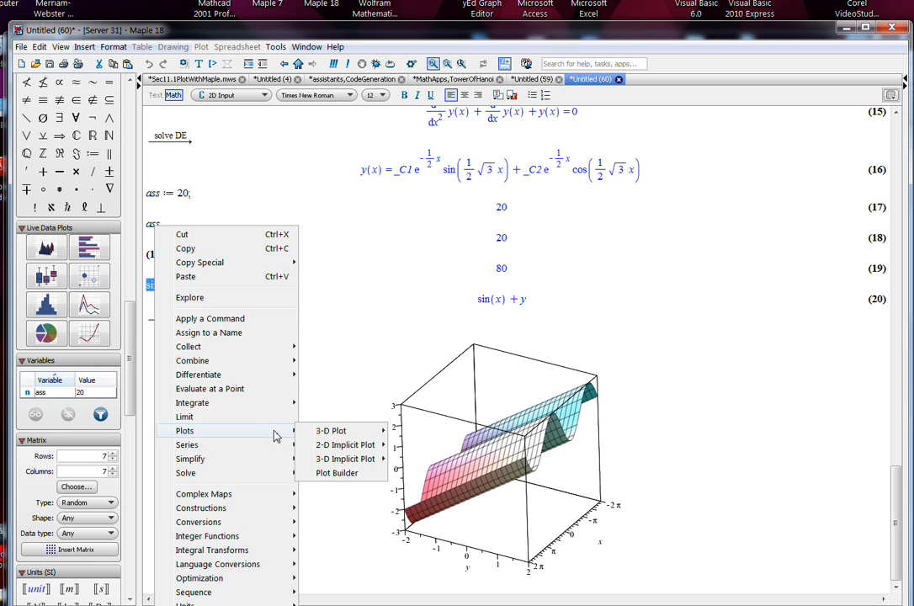
{"action": "mouse_move", "coordinate": [238, 430]}
{"action": "mouse_move", "coordinate": [326, 438]}
{"action": "left_click", "coordinate": [337, 472]}
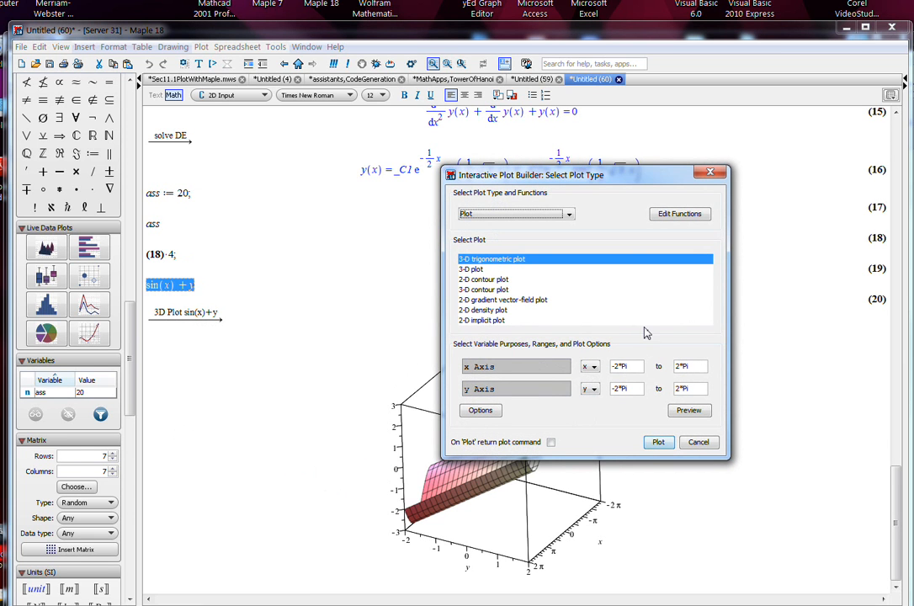
{"action": "left_click", "coordinate": [474, 269]}
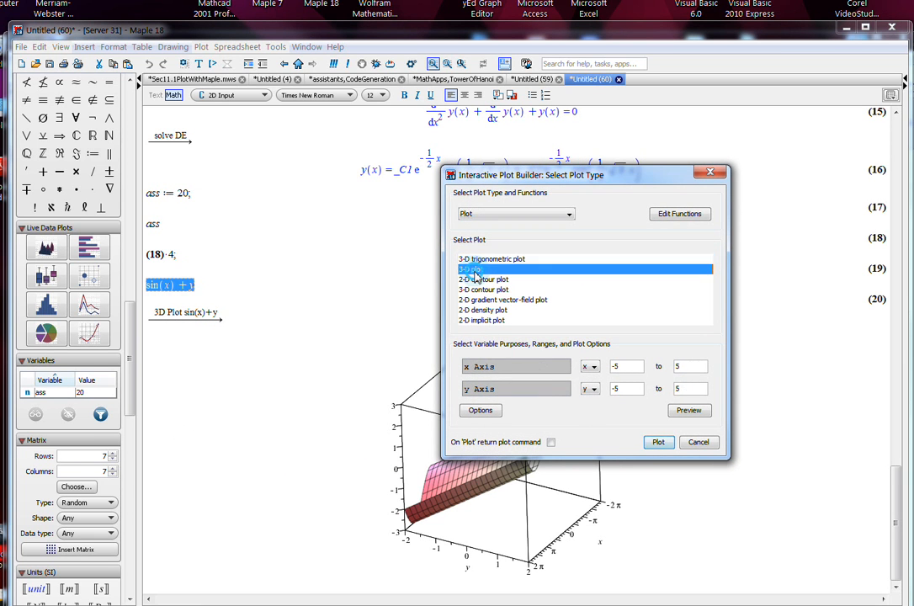
{"action": "left_click", "coordinate": [698, 411]}
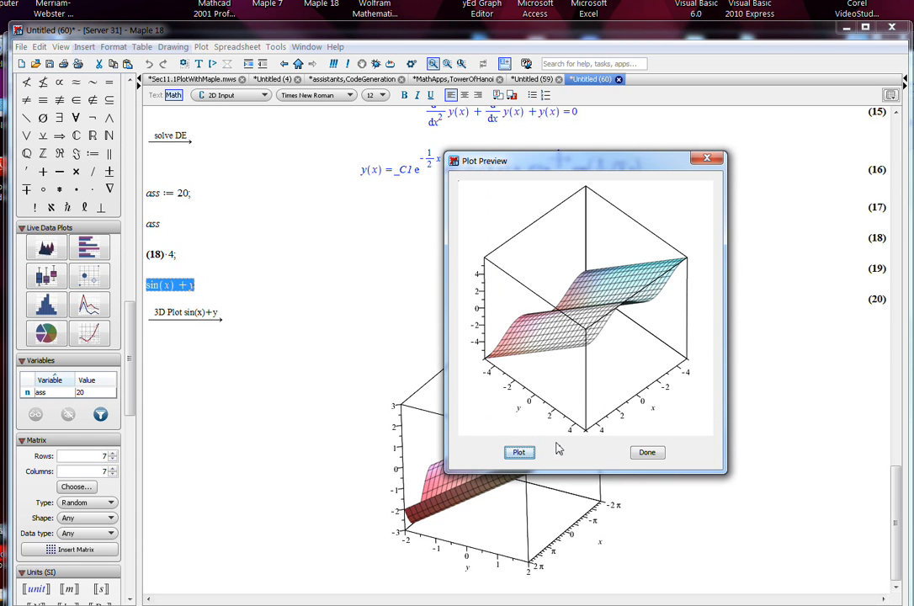
{"action": "left_click", "coordinate": [646, 453]}
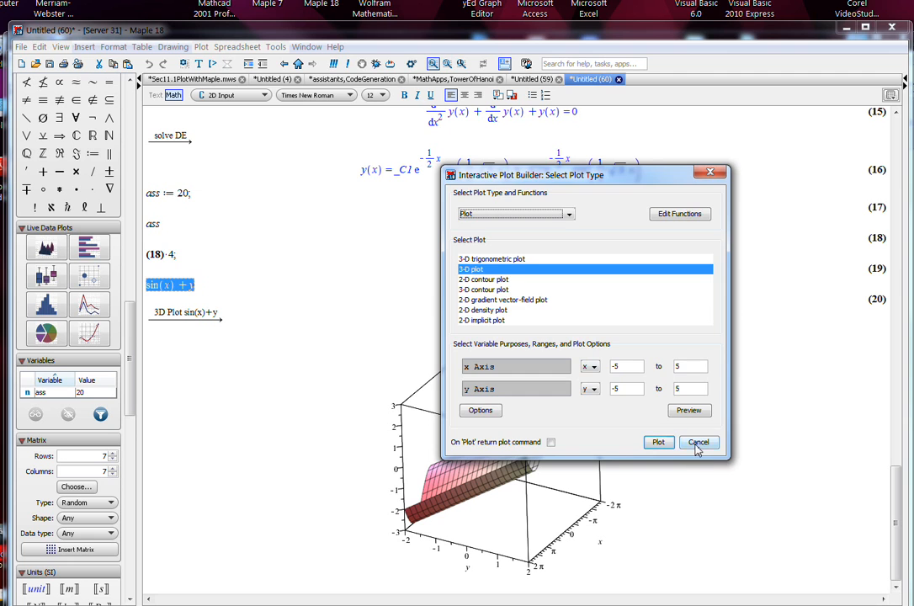
{"action": "left_click", "coordinate": [697, 443]}
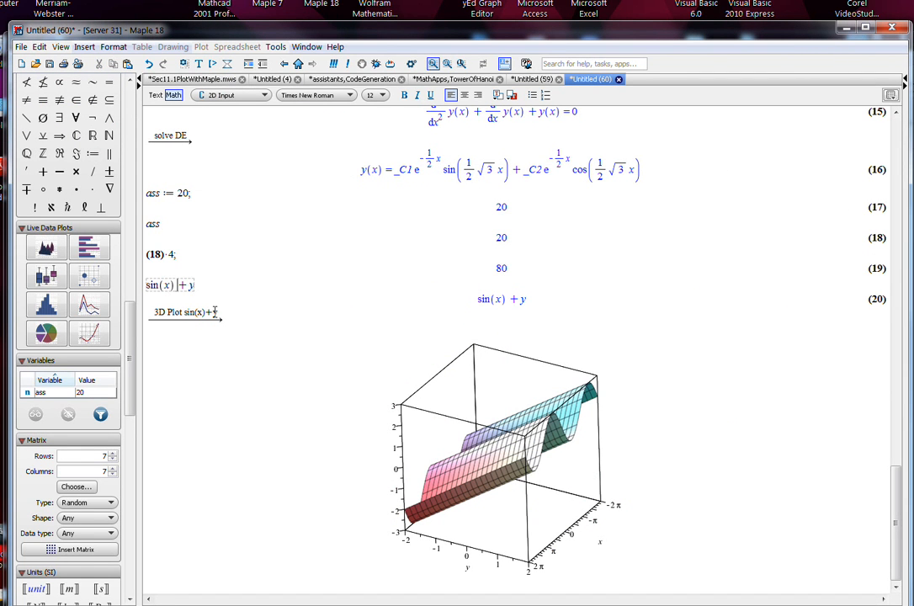
Change the sin(x) + y input to sin(x)·y + y and re-evaluate only that expression
{"action": "type", "text": "*y"}
{"action": "left_click", "coordinate": [203, 338]}
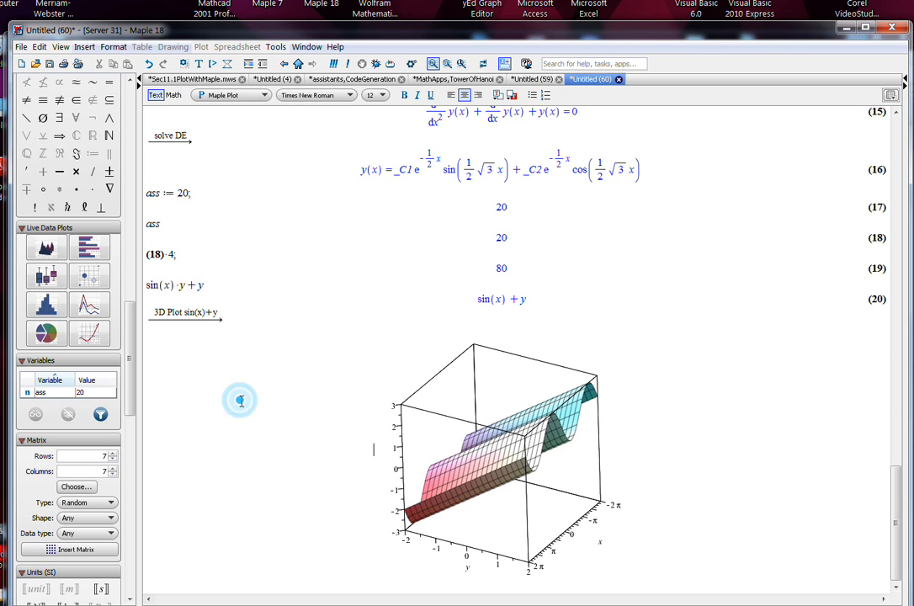
{"action": "left_click", "coordinate": [210, 288]}
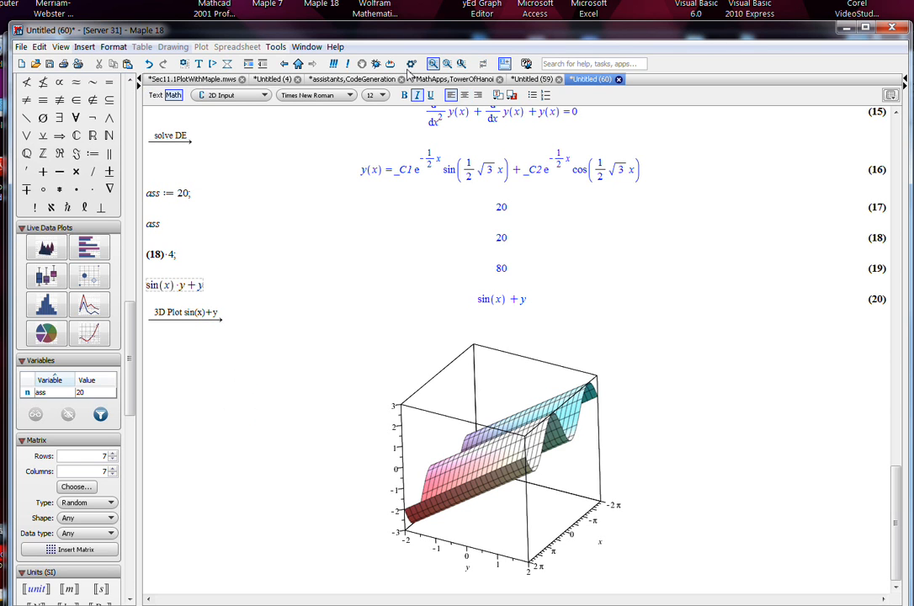
{"action": "left_click", "coordinate": [349, 65]}
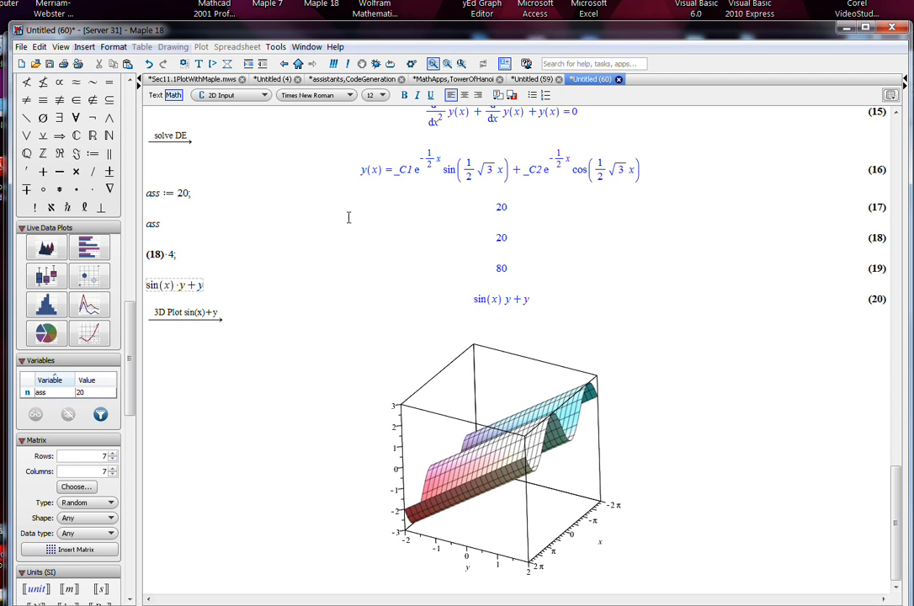
Rotate the 3D plot below the expression to orientation angles of about 26, 53 and -4
{"action": "left_click", "coordinate": [336, 444]}
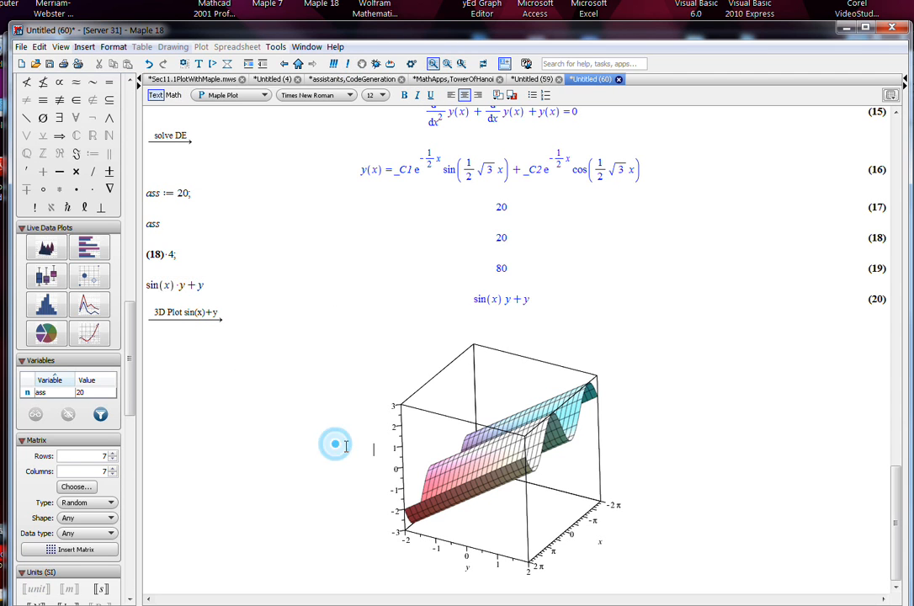
{"action": "left_click_drag", "start_coordinate": [464, 376], "coordinate": [466, 388]}
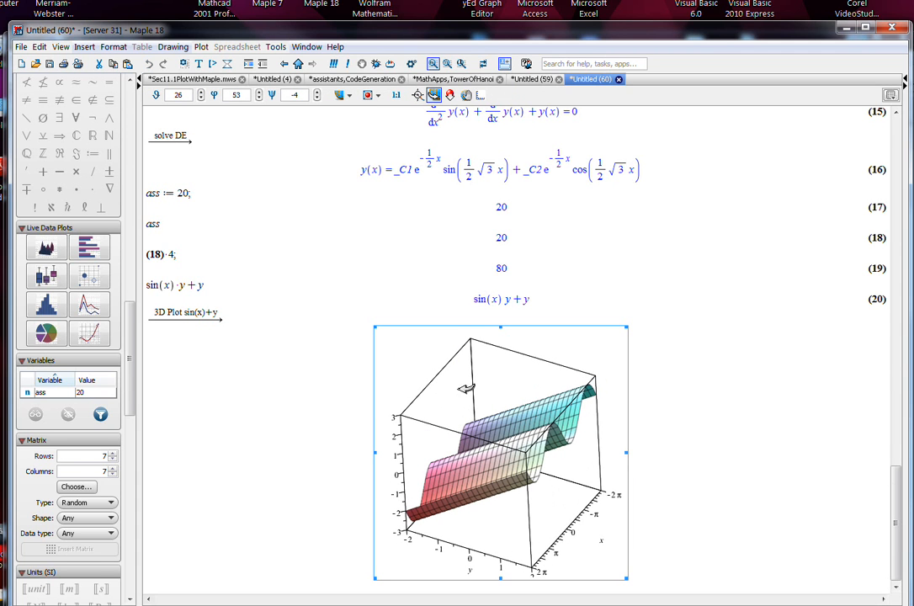
Re-execute the entire worksheet
{"action": "left_click", "coordinate": [335, 65]}
{"action": "scroll", "coordinate": [417, 284], "scroll_direction": "up", "scroll_amount": 5}
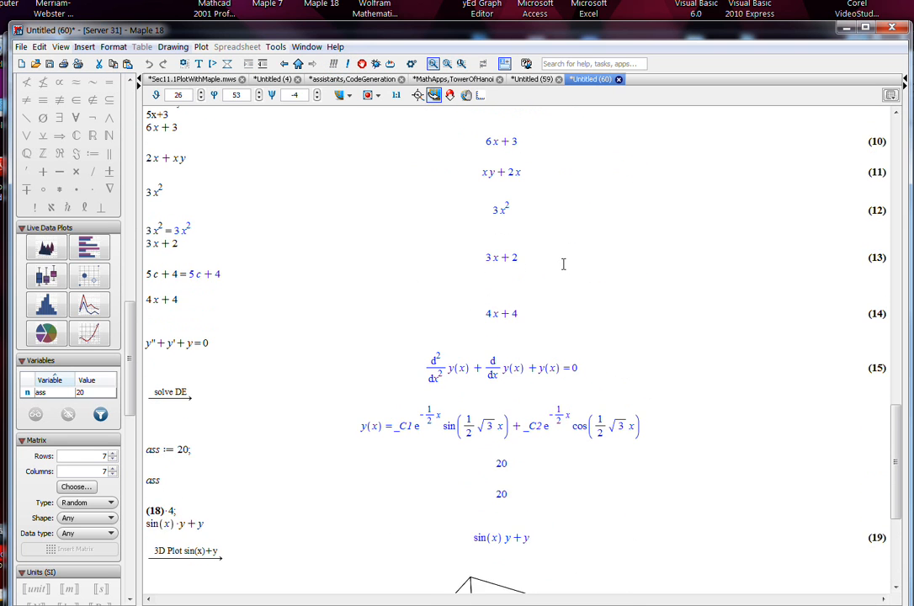
{"action": "scroll", "coordinate": [562, 261], "scroll_direction": "down", "scroll_amount": 5}
Change the sin(x)·y + y input to sin(x)·y² + y and re-evaluate only that expression
{"action": "scroll", "coordinate": [571, 263], "scroll_direction": "down", "scroll_amount": 3}
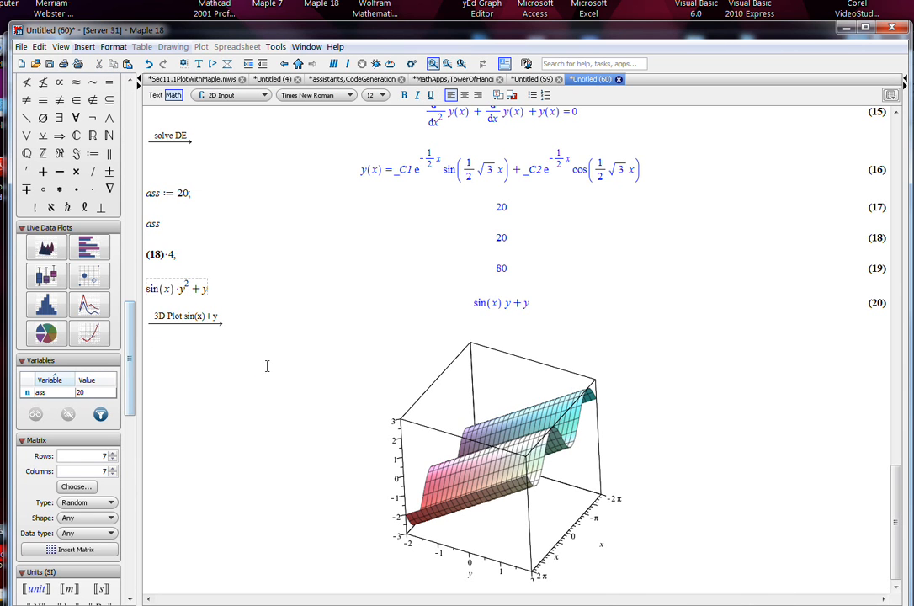
{"action": "left_click", "coordinate": [266, 365]}
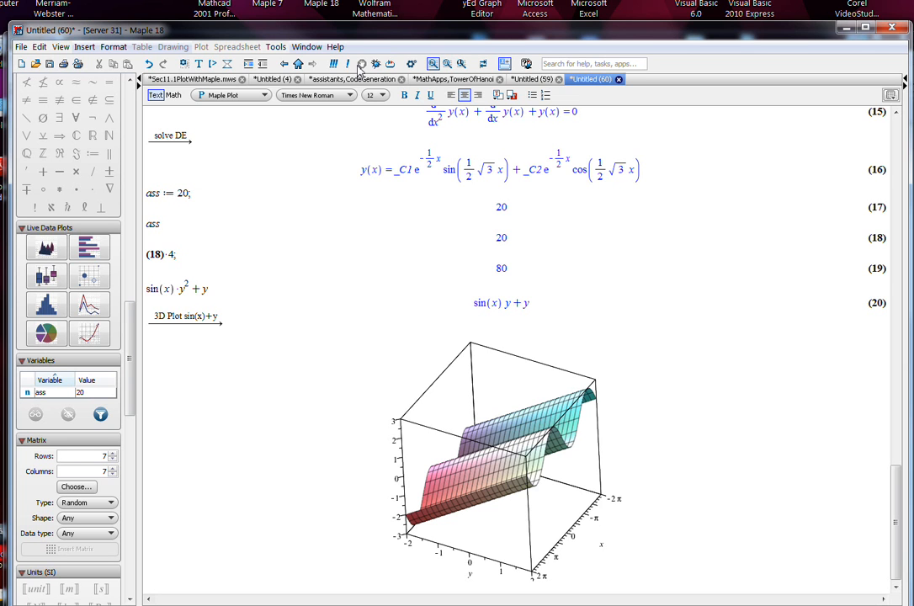
{"action": "scroll", "coordinate": [357, 110], "scroll_direction": "up", "scroll_amount": 5}
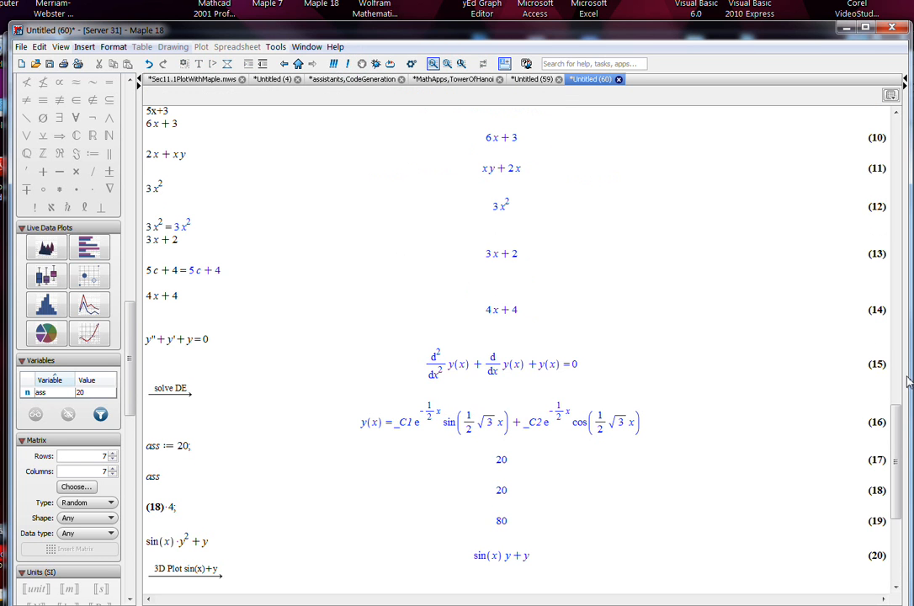
{"action": "left_click_drag", "start_coordinate": [898, 433], "coordinate": [890, 526]}
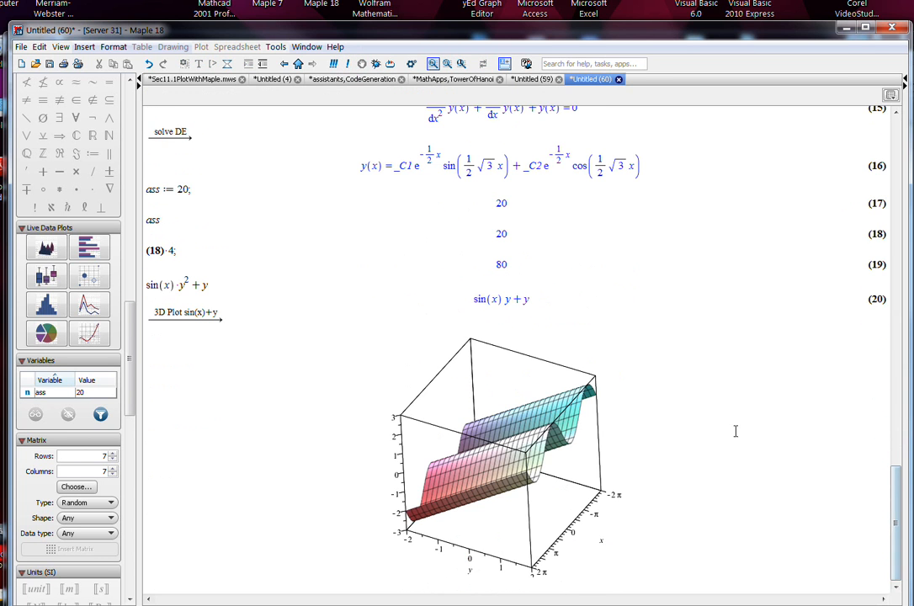
{"action": "left_click", "coordinate": [211, 295]}
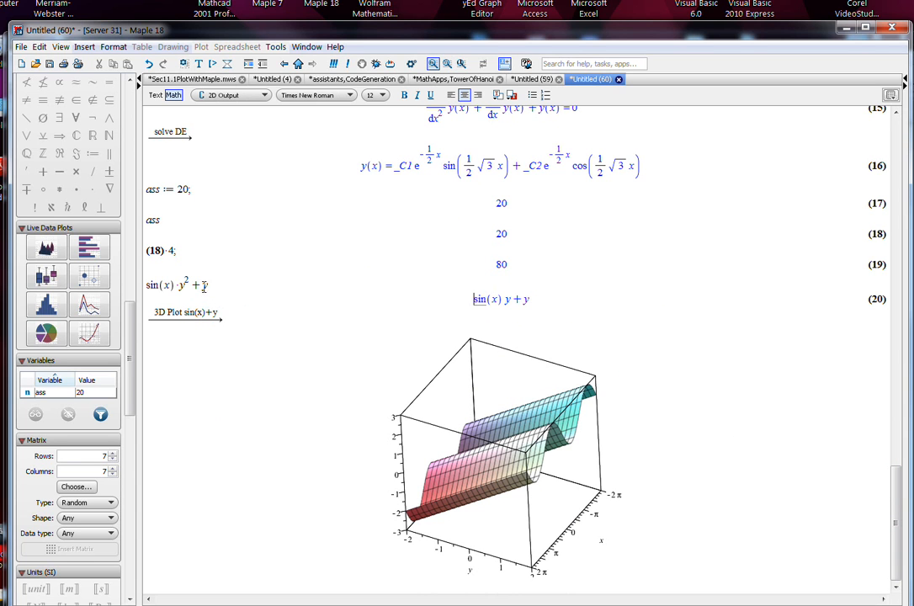
{"action": "left_click", "coordinate": [175, 285]}
{"action": "left_click", "coordinate": [347, 66]}
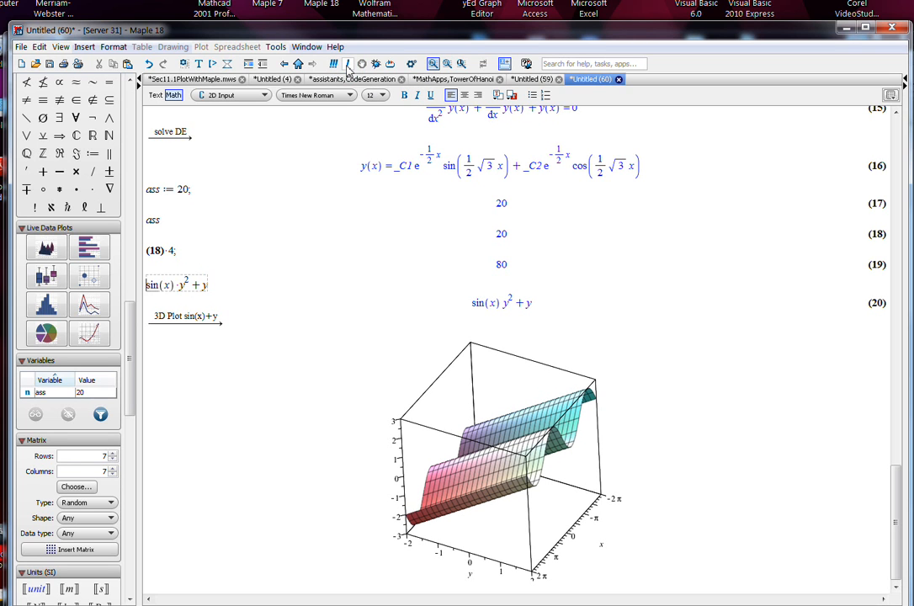
Create a 3D plot from the sin(x) y² + y result and rotate it to orientation angles of about 41, 53 and -2
{"action": "double_click", "coordinate": [516, 302]}
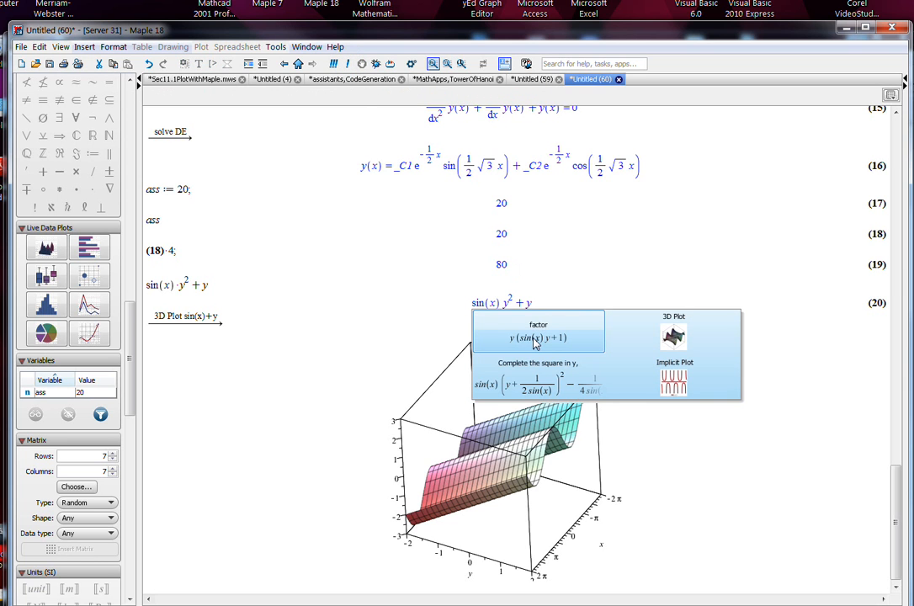
{"action": "left_click", "coordinate": [673, 335]}
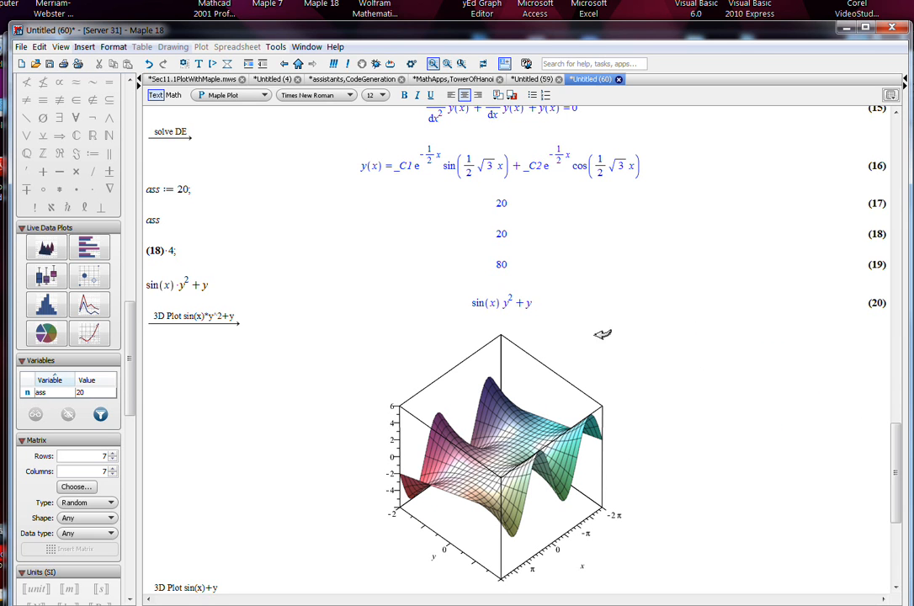
{"action": "left_click_drag", "start_coordinate": [550, 341], "coordinate": [533, 421]}
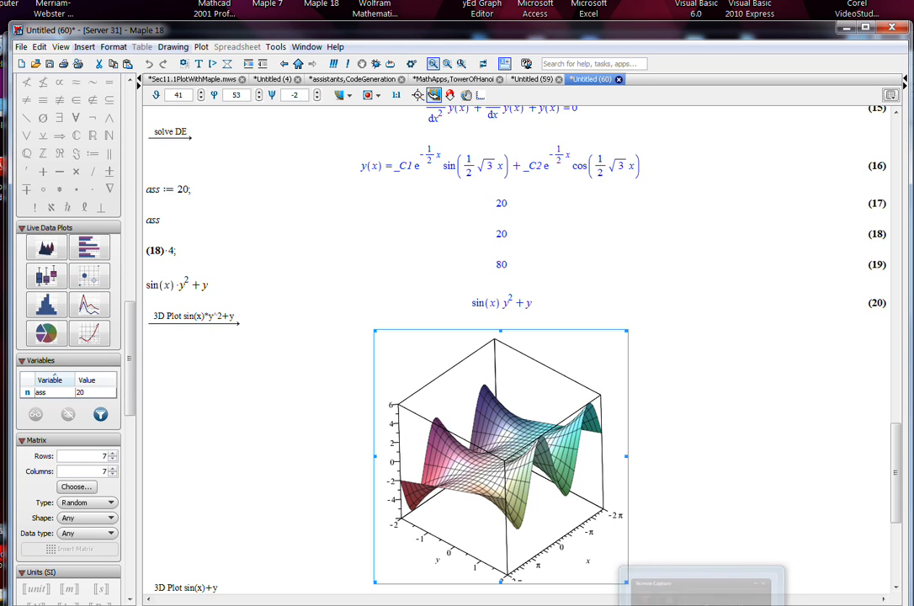
Enter the math expression sin(ax) + cos(y) on a new line below the last 3D plot
{"action": "scroll", "coordinate": [844, 519], "scroll_direction": "down", "scroll_amount": 5}
{"action": "left_click", "coordinate": [683, 528]}
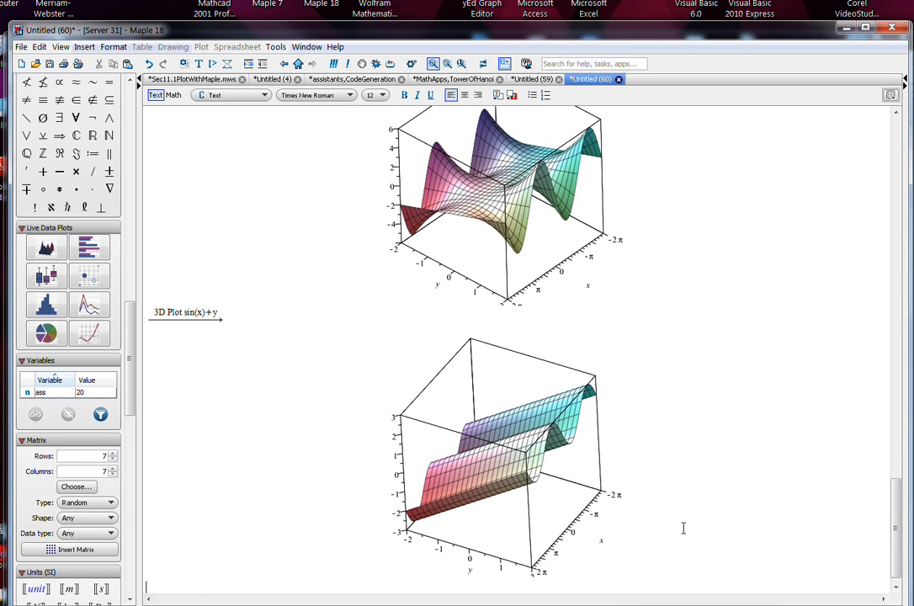
{"action": "key", "text": "F5"}
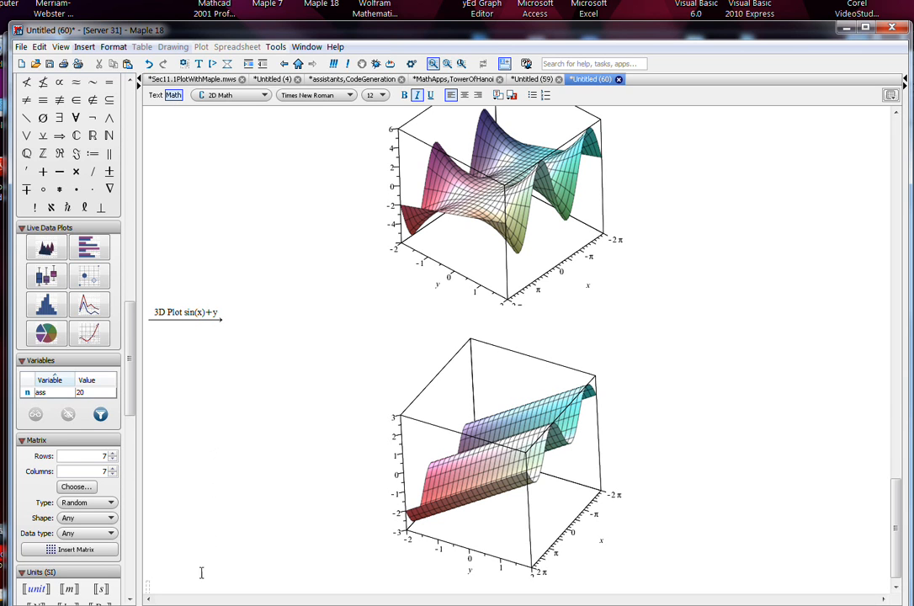
{"action": "type", "text": "in(a"}
{"action": "key", "text": "BackSpace"}
{"action": "type", "text": "x) + cos(y"}
Create a 3-D trigonometric animation of sin(ax) + cos(y) in the Plot Builder, with x and y from -2*Pi to 2*Pi and a from 0 to 10
{"action": "right_click", "coordinate": [228, 588]}
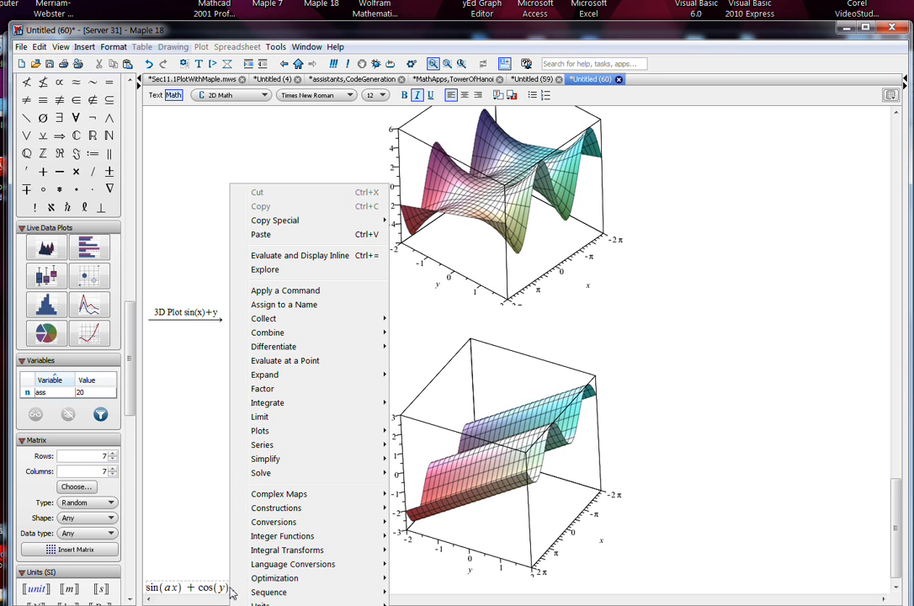
{"action": "mouse_move", "coordinate": [292, 479]}
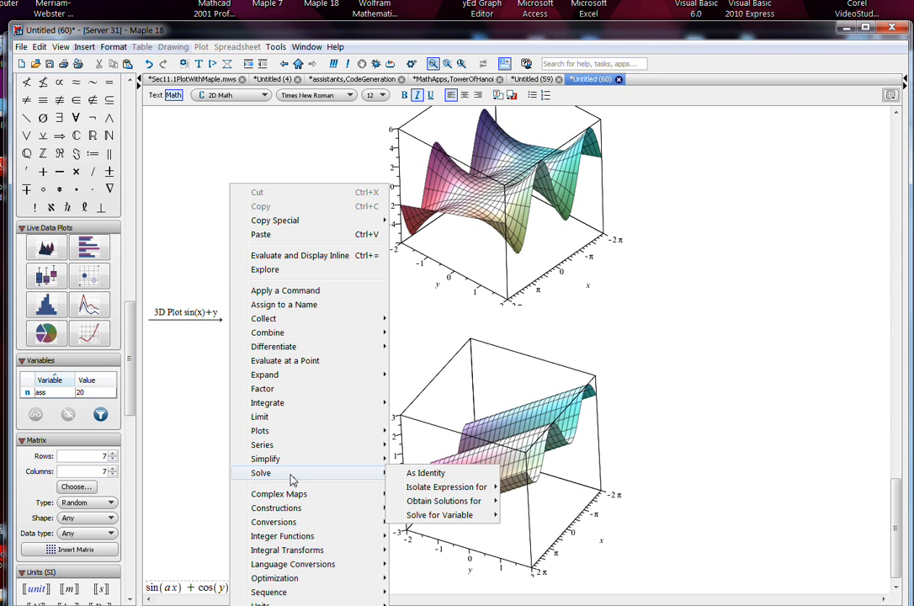
{"action": "mouse_move", "coordinate": [288, 433]}
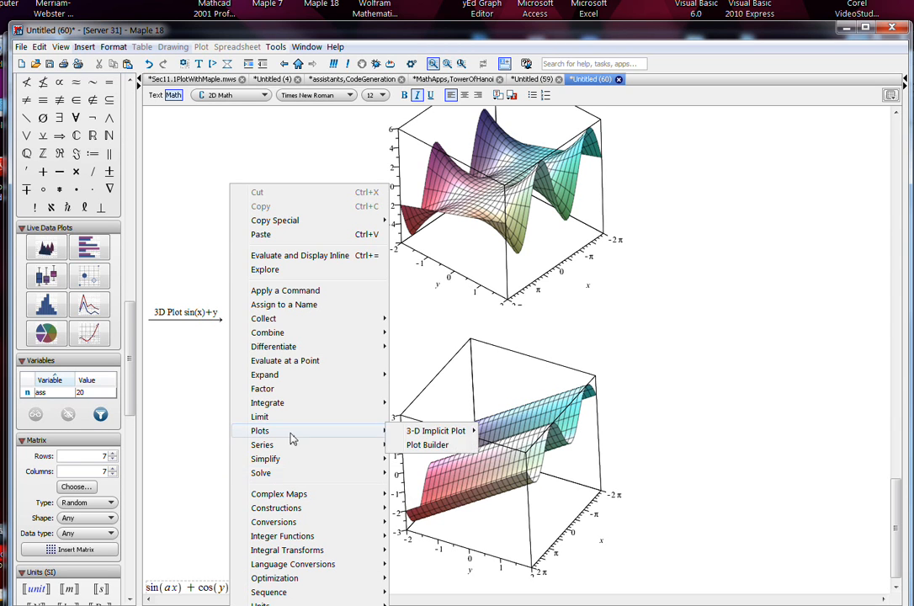
{"action": "left_click", "coordinate": [413, 444]}
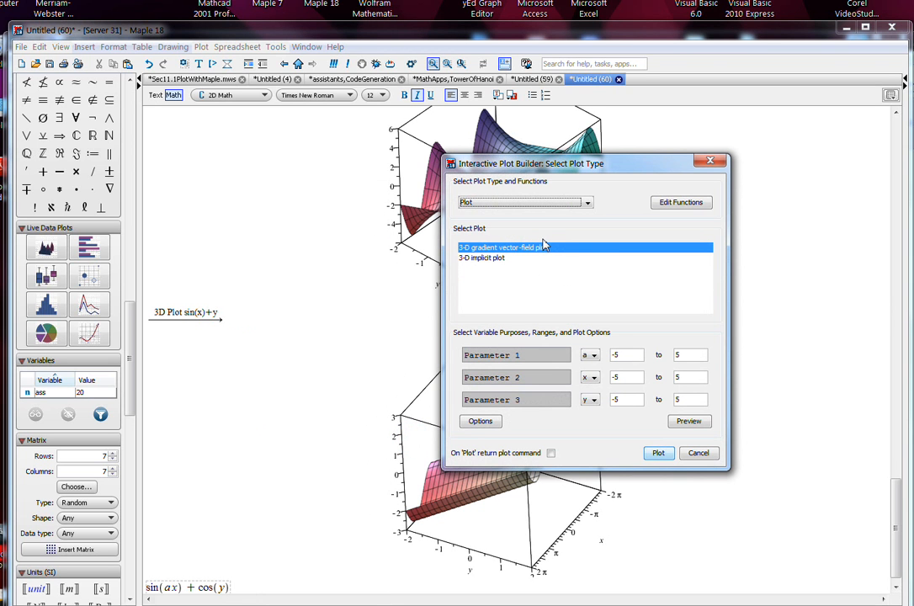
{"action": "left_click", "coordinate": [541, 204]}
{"action": "left_click", "coordinate": [540, 212]}
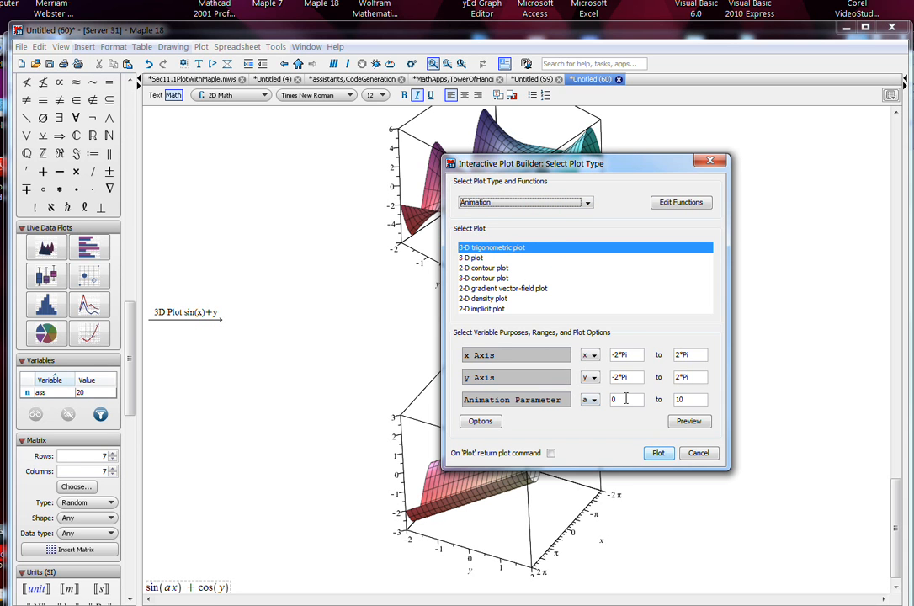
{"action": "left_click", "coordinate": [658, 453]}
Select the upper animated plot, beside the first sin(ax) + cos(y) expression
{"action": "scroll", "coordinate": [556, 370], "scroll_direction": "down", "scroll_amount": 5}
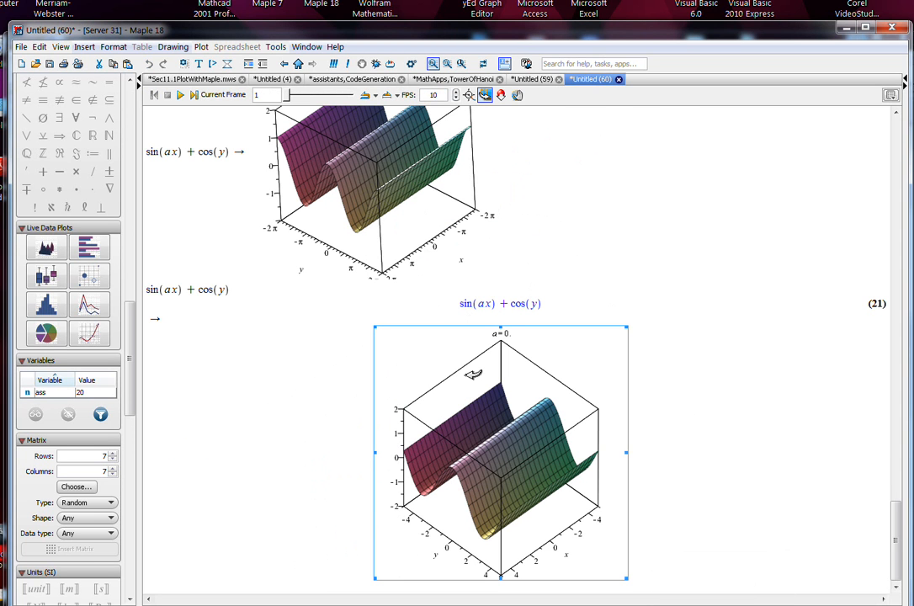
{"action": "left_click", "coordinate": [384, 201]}
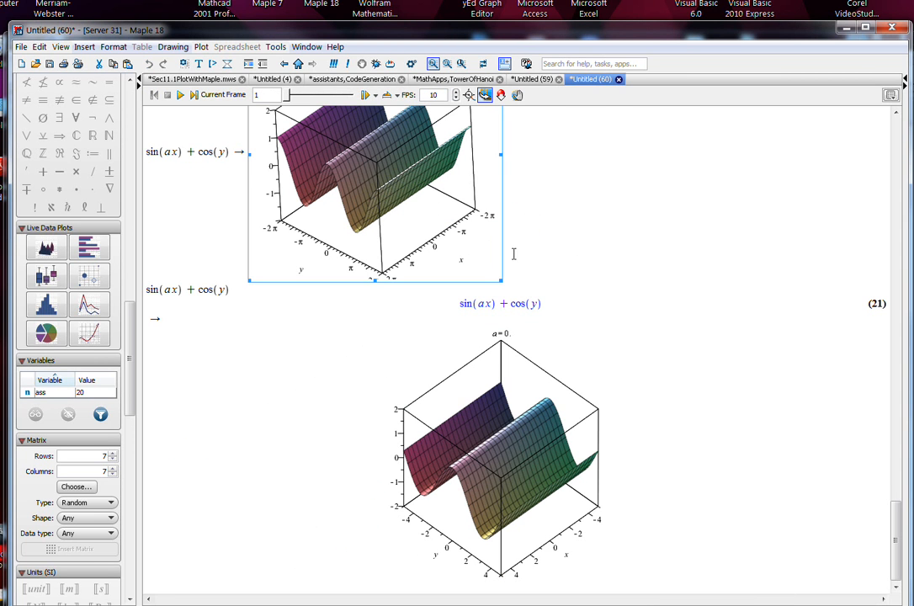
{"action": "scroll", "coordinate": [560, 292], "scroll_direction": "up", "scroll_amount": 1}
{"action": "scroll", "coordinate": [561, 292], "scroll_direction": "up", "scroll_amount": 3}
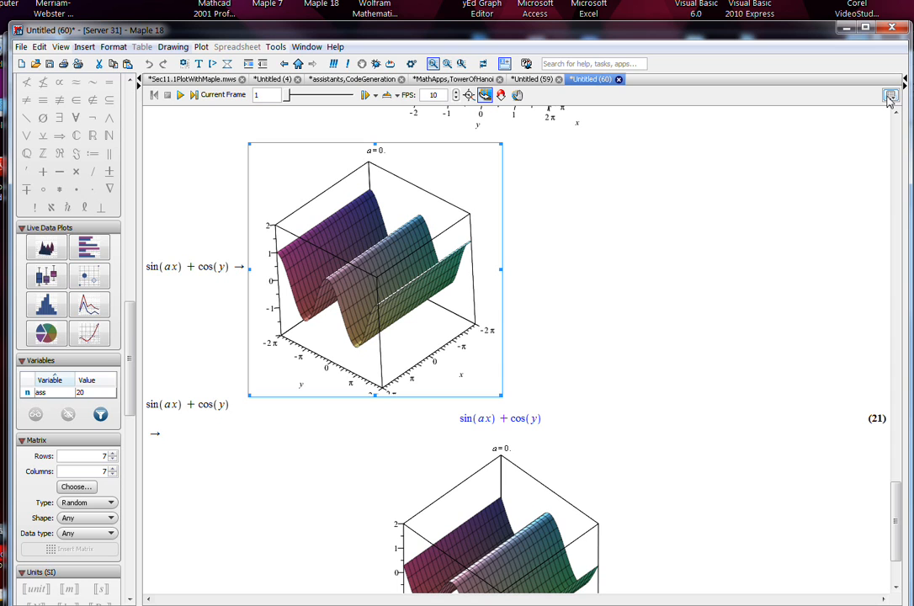
{"action": "left_click", "coordinate": [890, 98]}
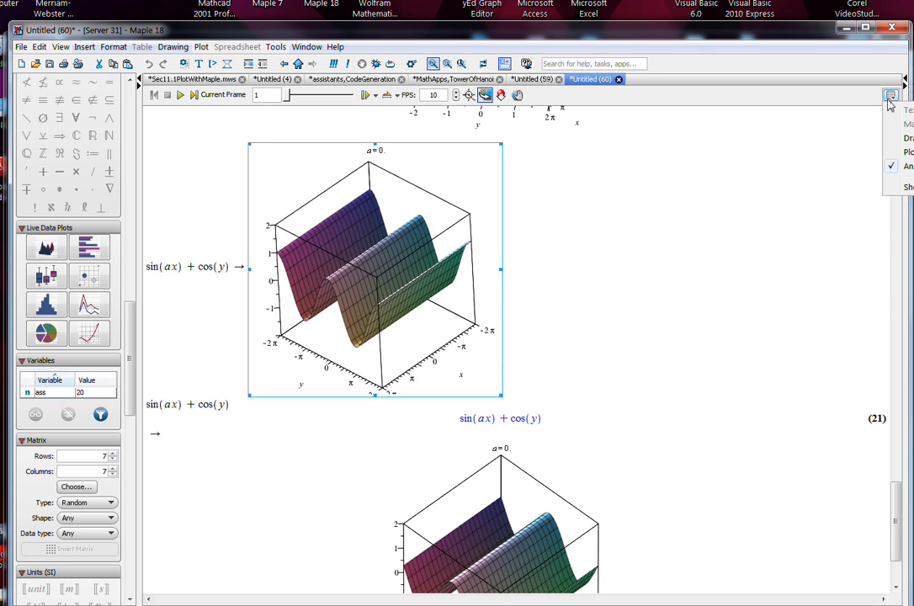
{"action": "left_click", "coordinate": [890, 98]}
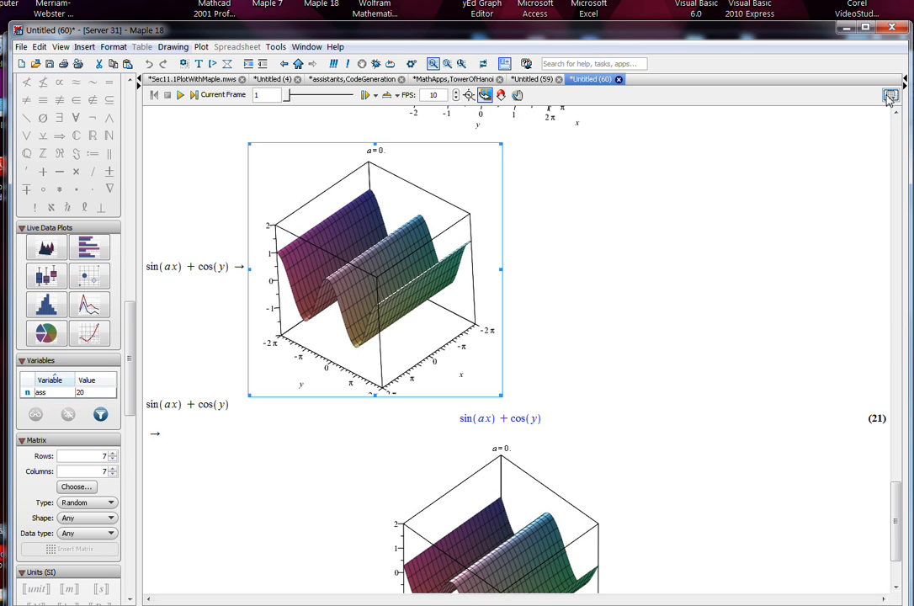
{"action": "left_click", "coordinate": [889, 98]}
{"action": "left_click", "coordinate": [891, 98]}
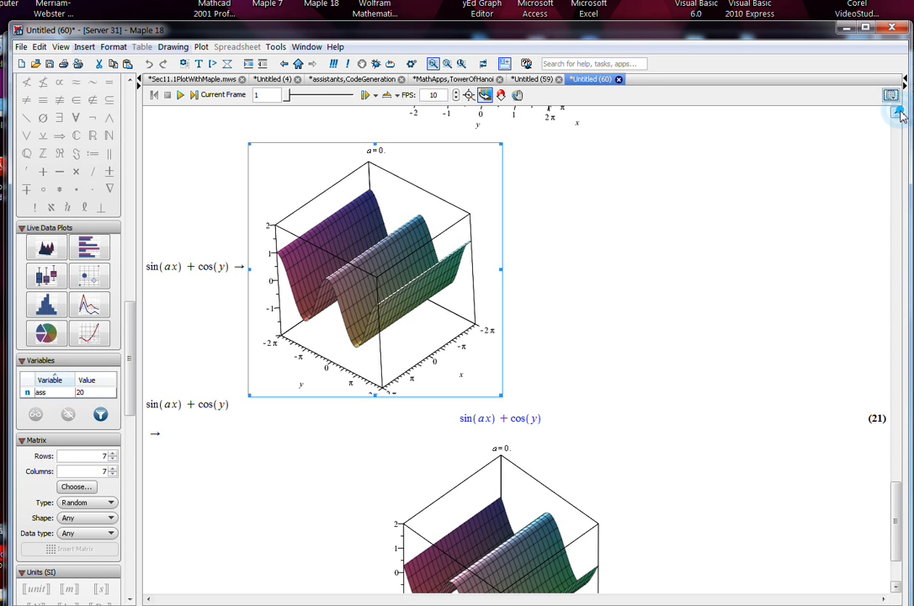
{"action": "left_click", "coordinate": [891, 98]}
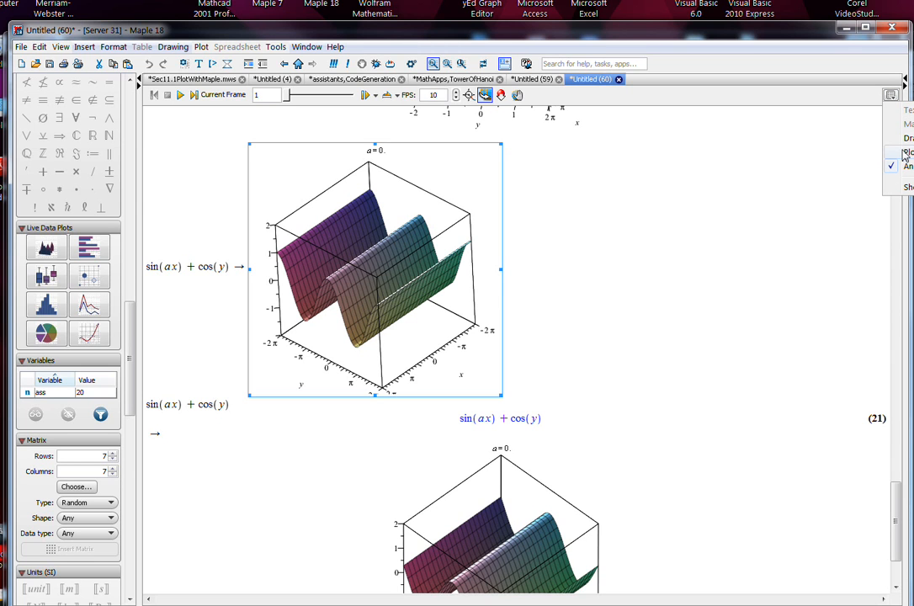
{"action": "left_click", "coordinate": [555, 99]}
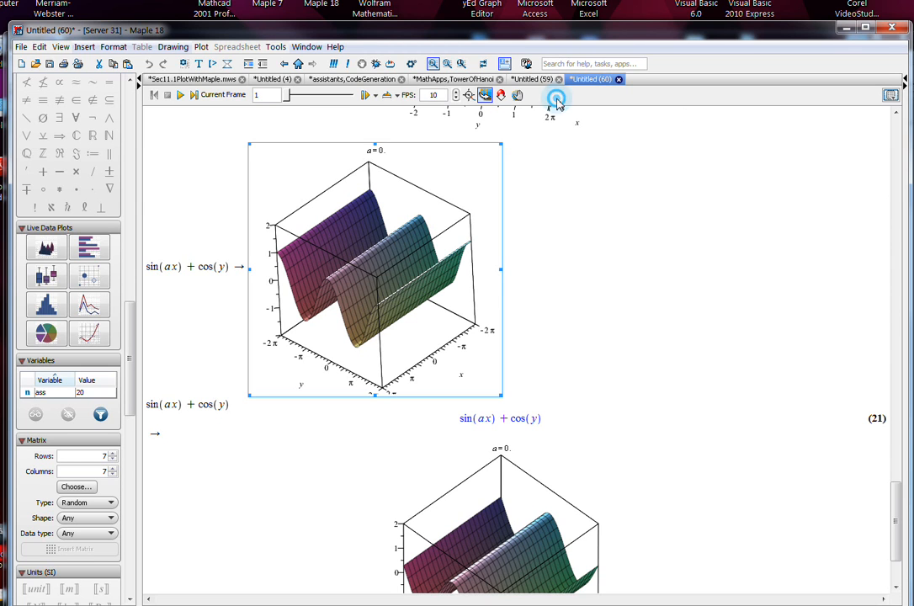
Play the upper sin(ax) + cos(y) animation, and play the animation under the evaluated result
{"action": "left_click", "coordinate": [179, 95]}
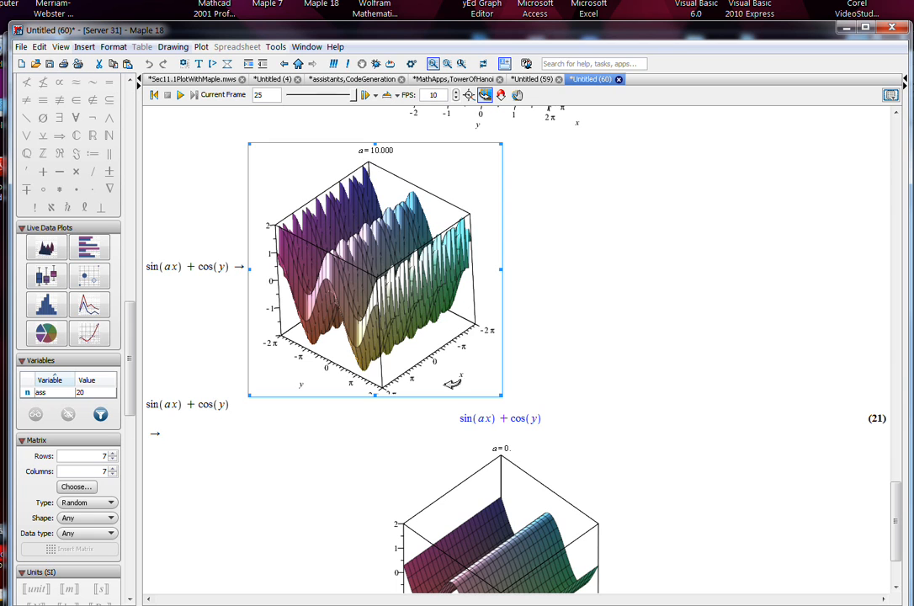
{"action": "left_click", "coordinate": [522, 539]}
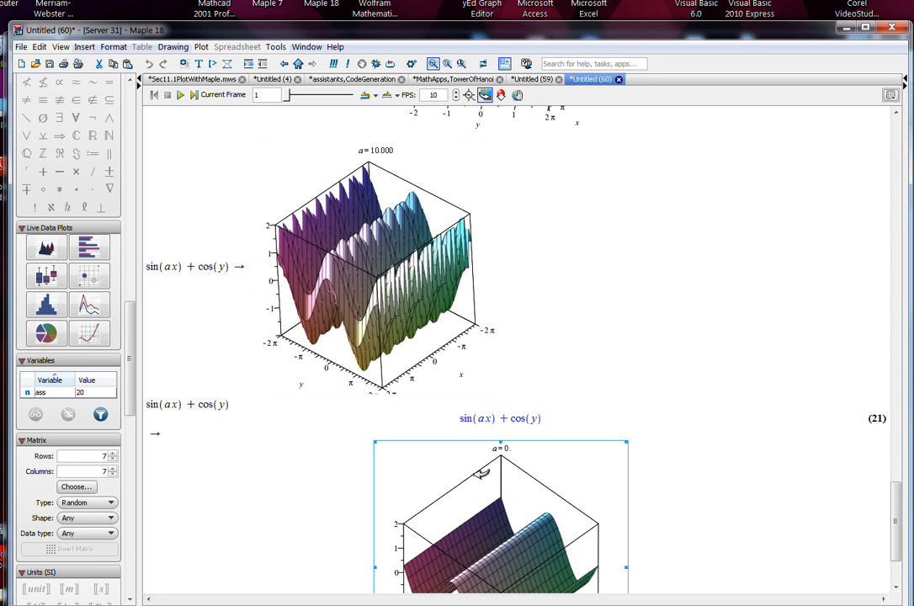
{"action": "left_click", "coordinate": [180, 94]}
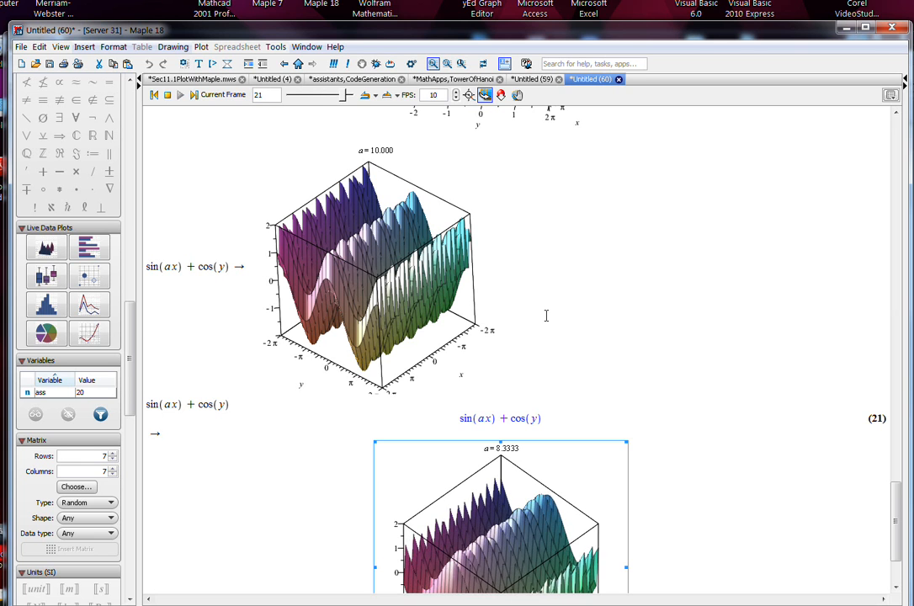
Replay the lower sin(ax) + cos(y) animation with its whole plot in view
{"action": "left_click", "coordinate": [546, 315]}
{"action": "scroll", "coordinate": [678, 438], "scroll_direction": "down", "scroll_amount": 3}
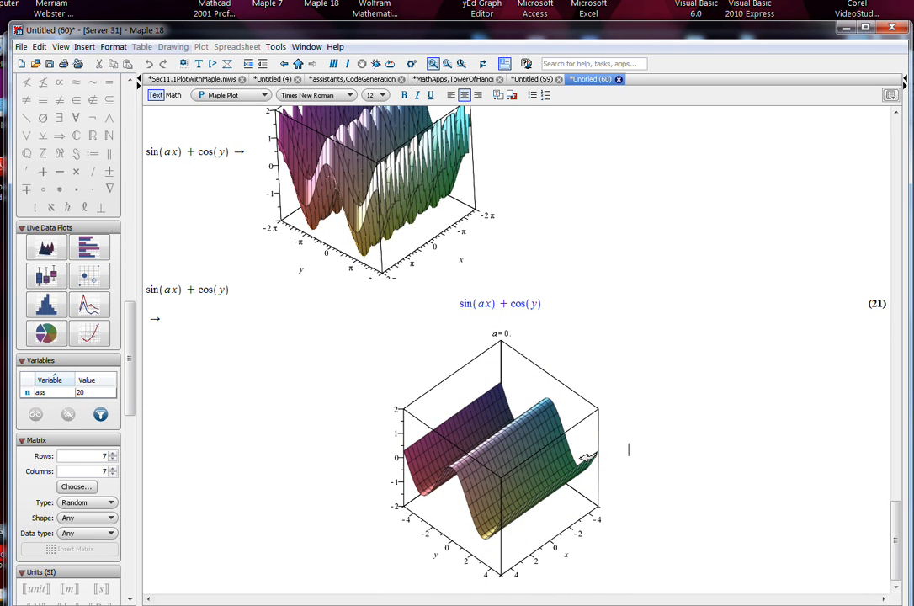
{"action": "left_click", "coordinate": [547, 448]}
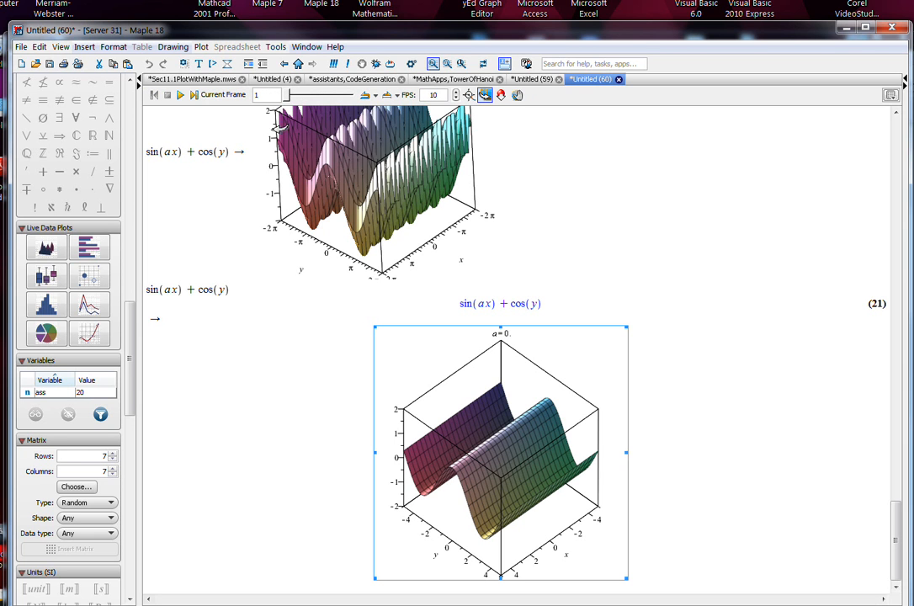
{"action": "left_click", "coordinate": [182, 96]}
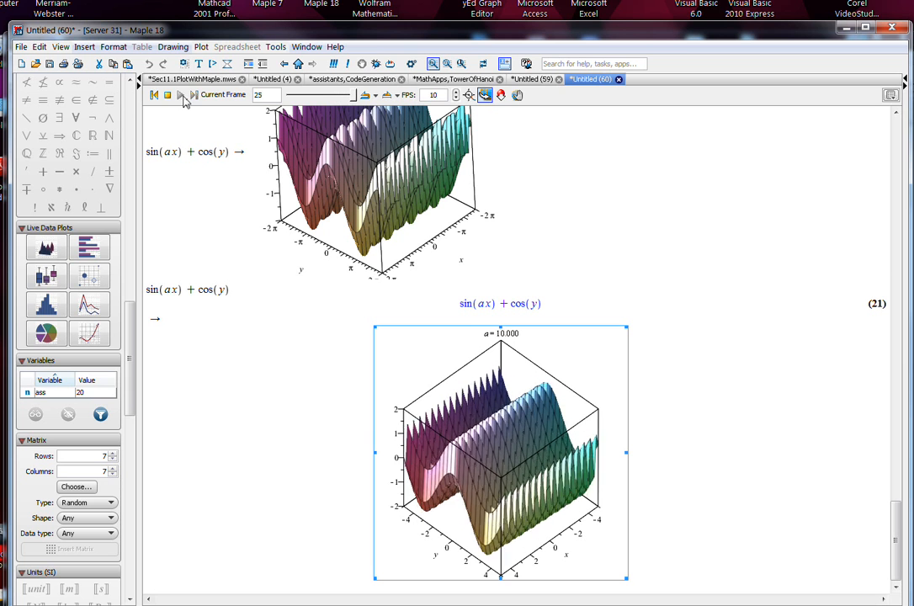
{"action": "right_click", "coordinate": [521, 450]}
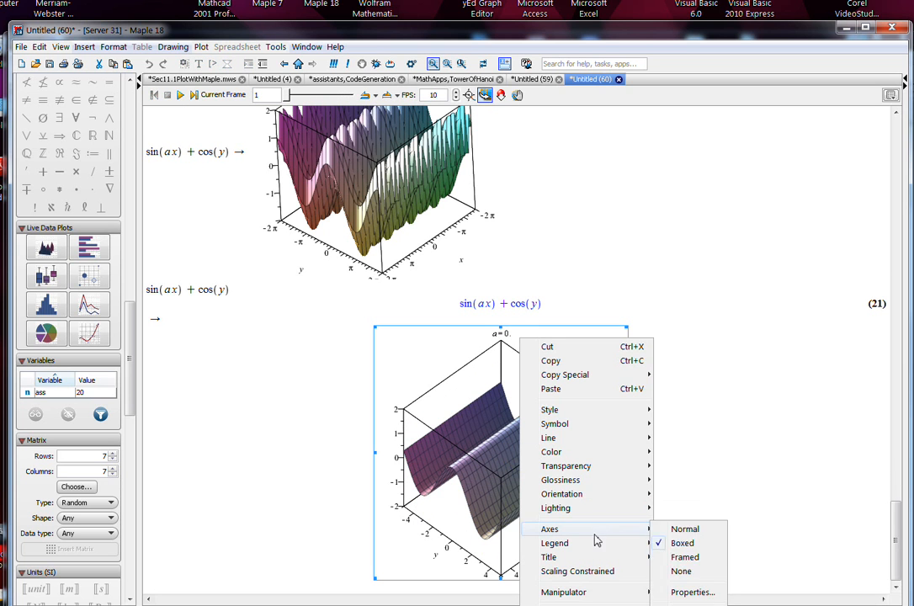
{"action": "mouse_move", "coordinate": [592, 594]}
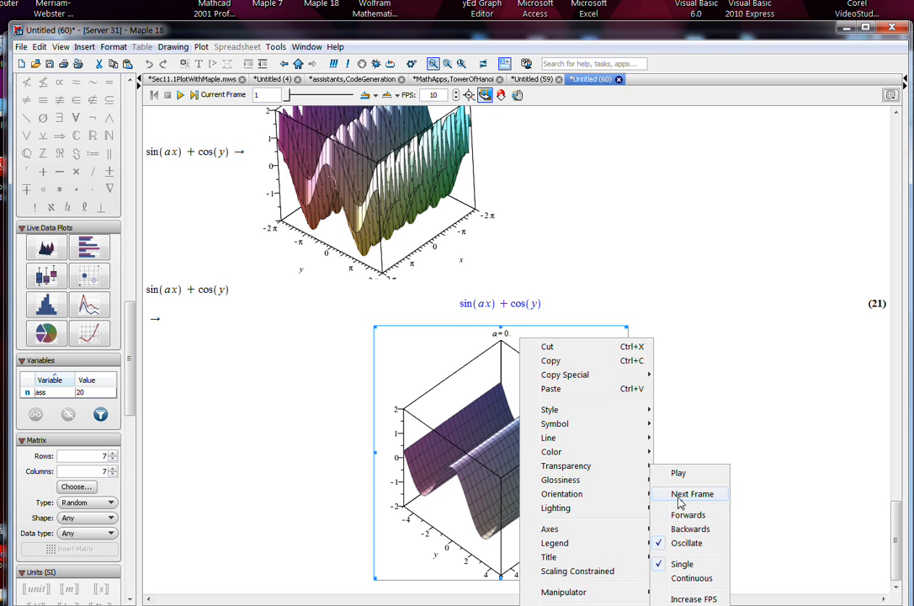
{"action": "left_click", "coordinate": [675, 327]}
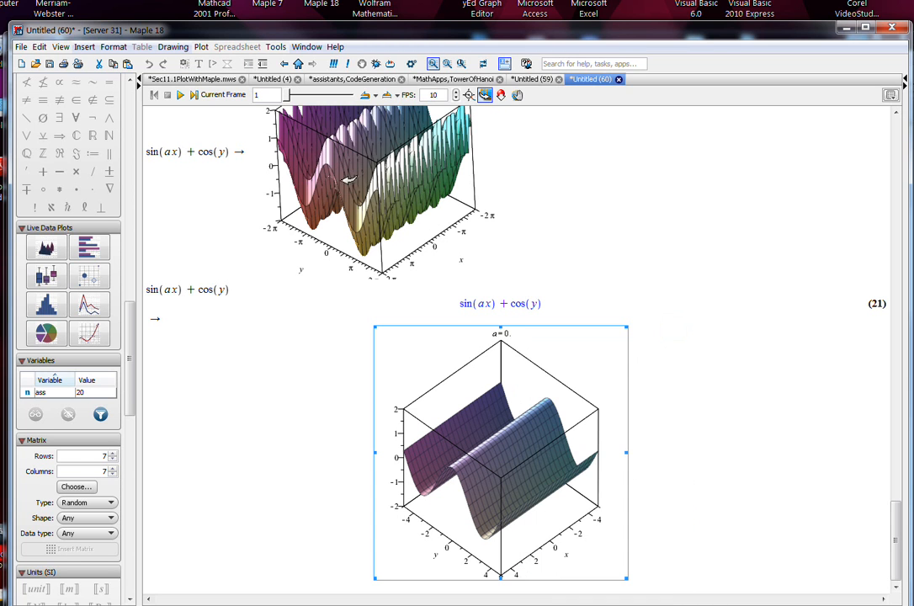
{"action": "left_click", "coordinate": [654, 526]}
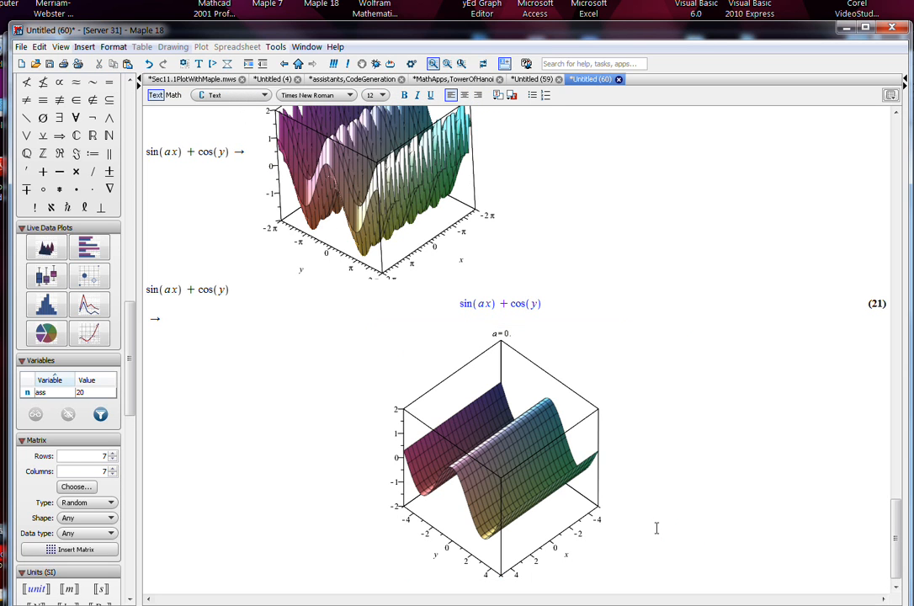
Set the new line below the animated plot to math entry and evaluate the expression 4c + 9
{"action": "key", "text": "F5"}
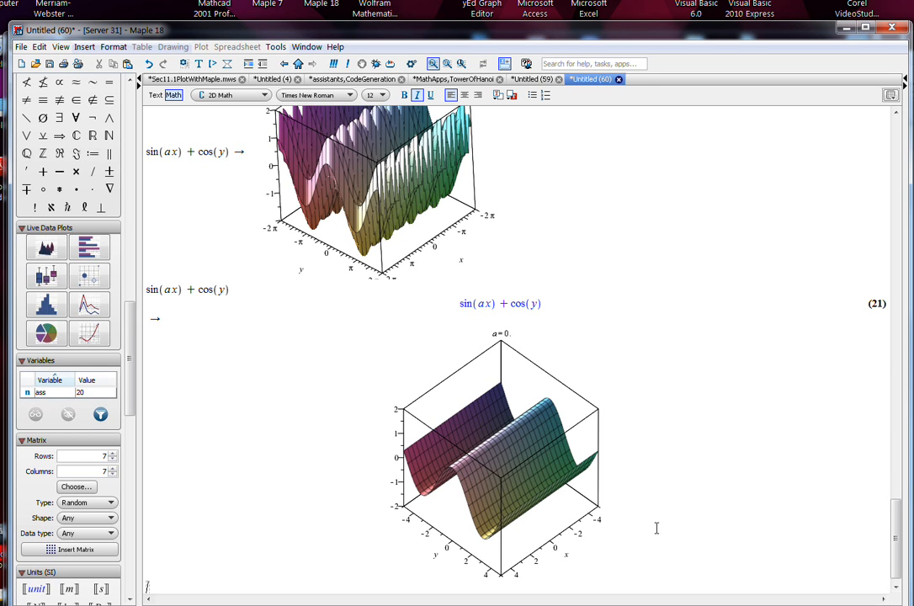
{"action": "left_click", "coordinate": [888, 96]}
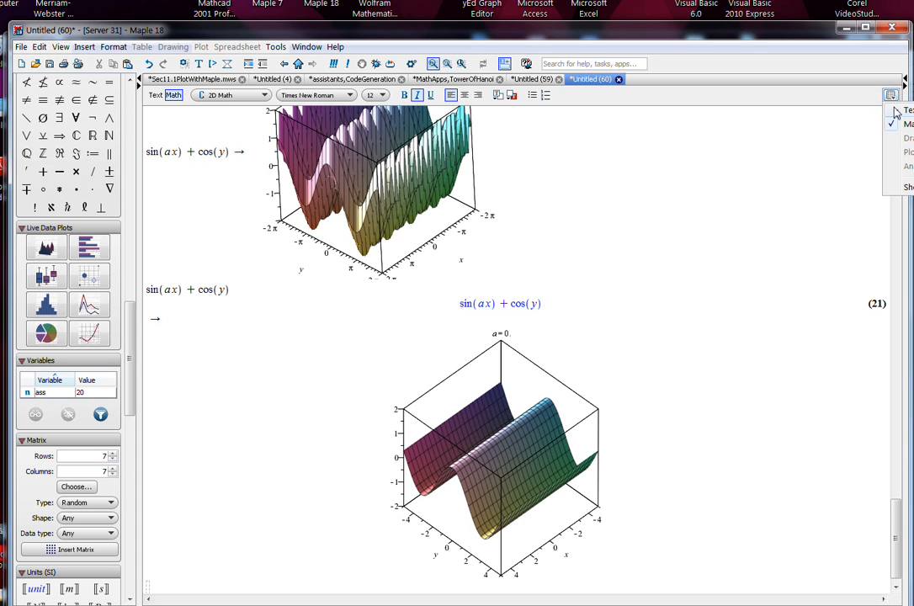
{"action": "left_click", "coordinate": [896, 112]}
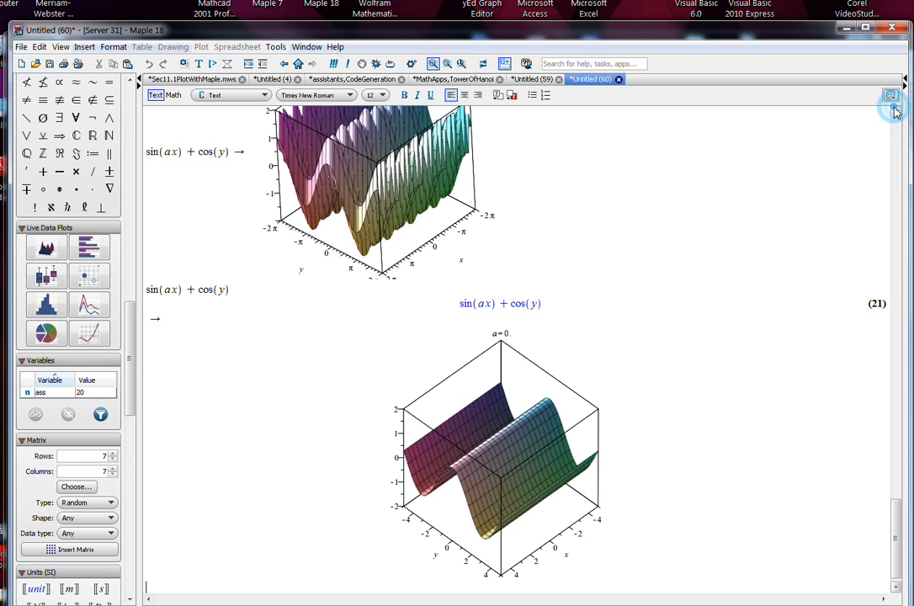
{"action": "left_click", "coordinate": [889, 96]}
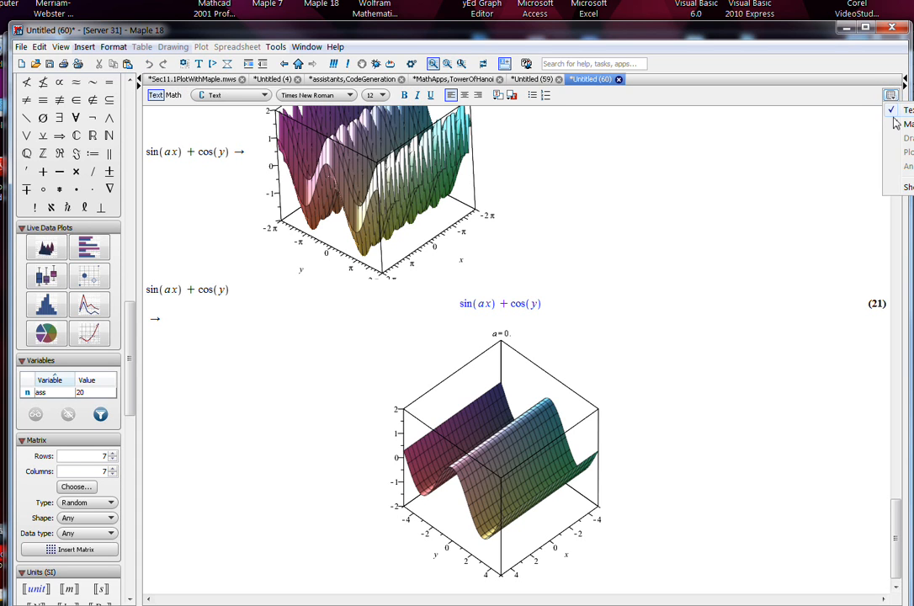
{"action": "left_click", "coordinate": [890, 117]}
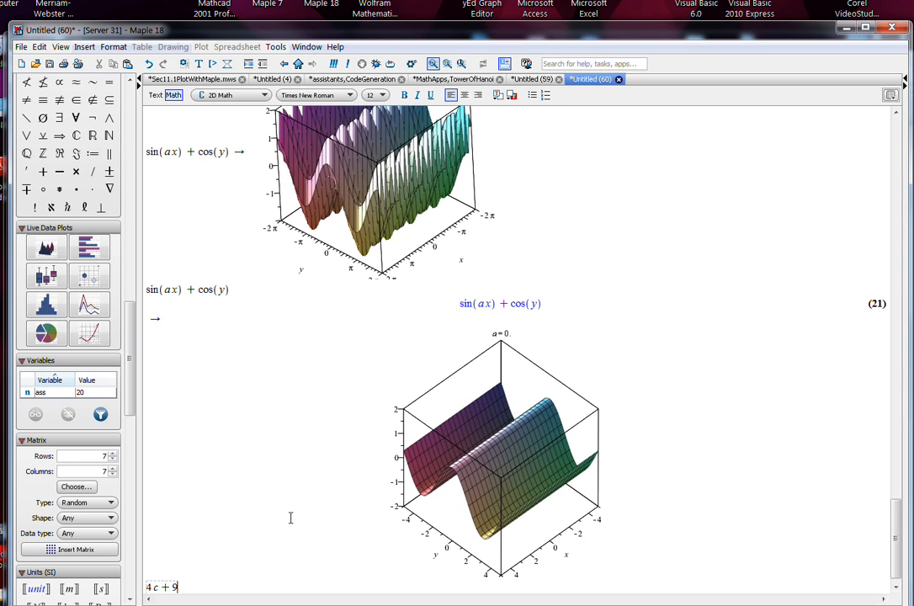
{"action": "key", "text": "Return"}
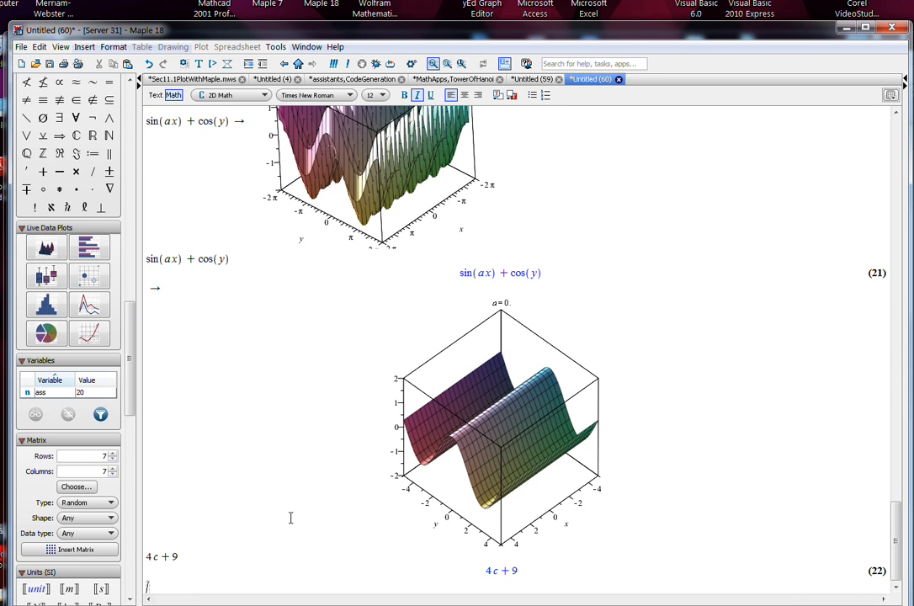
Multiply 39 by a reference to equation label 22 and evaluate the product
{"action": "type", "text": "39·"}
{"action": "key", "text": "ctrl+l"}
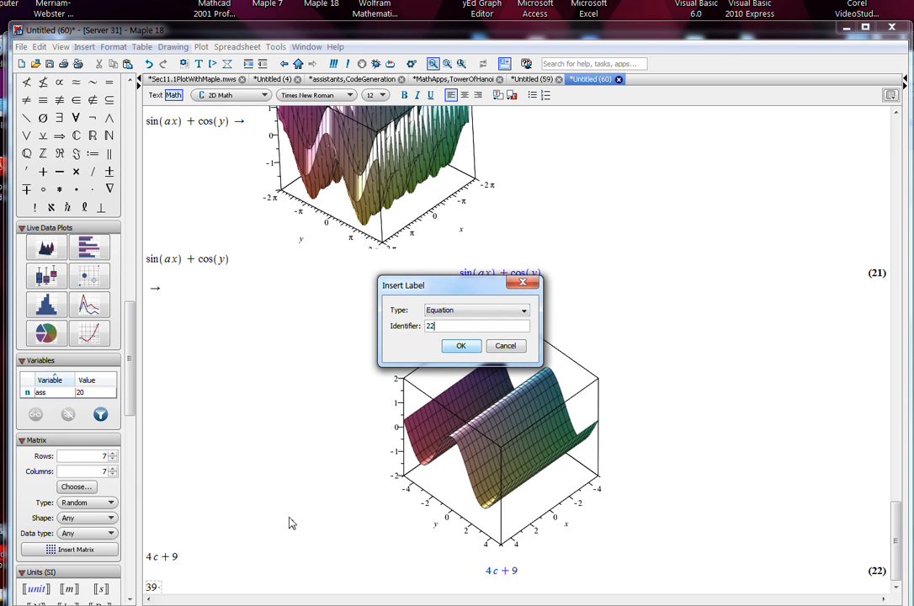
{"action": "key", "text": "Return"}
{"action": "key", "text": "Return"}
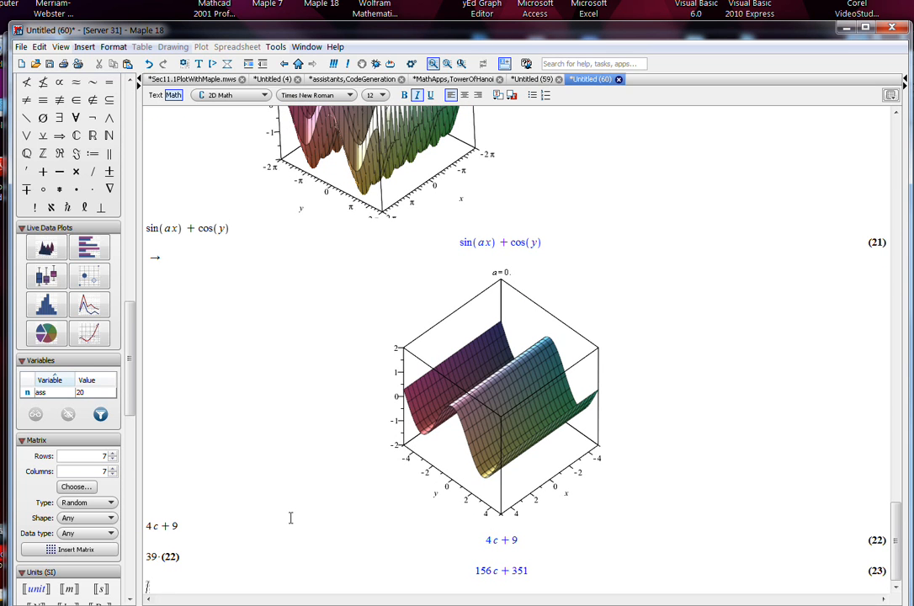
Insert an indefinite integral template for 5x^3 with respect to x and evaluate it
{"action": "left_click_drag", "start_coordinate": [126, 308], "coordinate": [142, 206]}
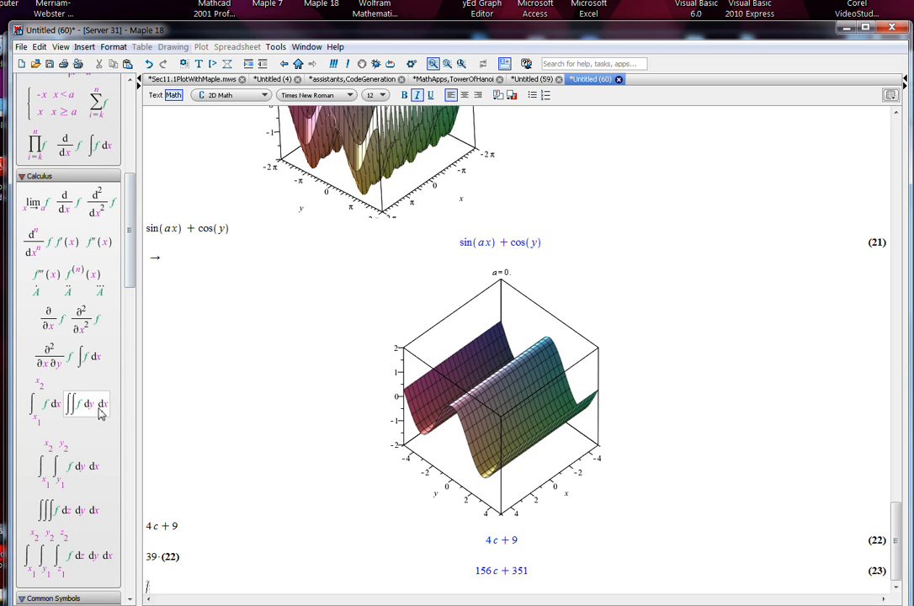
{"action": "left_click", "coordinate": [87, 357]}
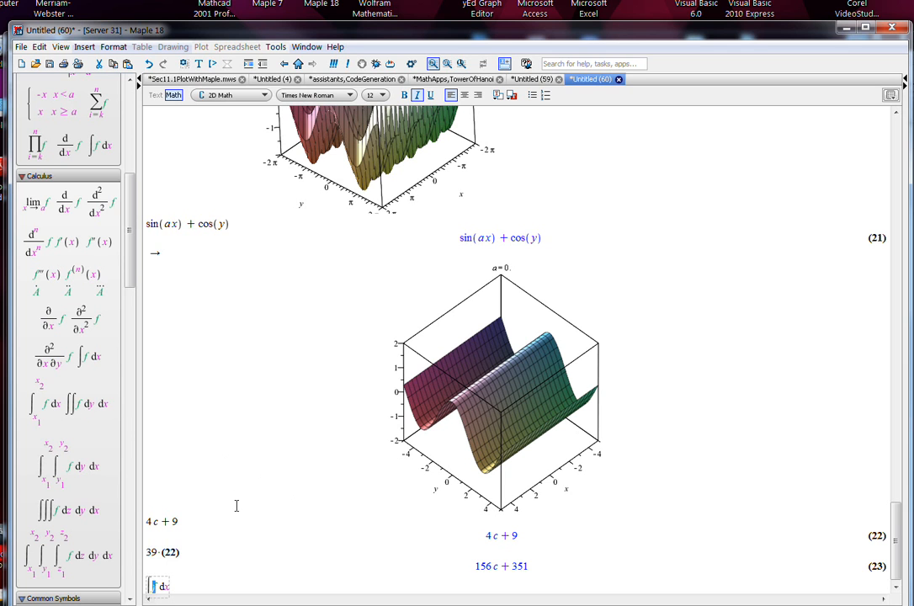
{"action": "type", "text": "5"}
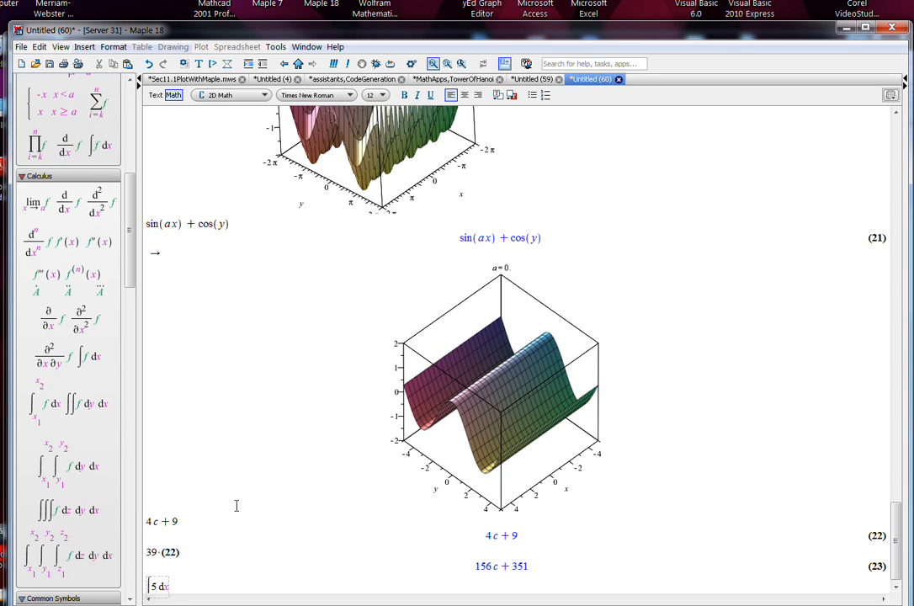
{"action": "type", "text": " c"}
{"action": "key", "text": "BackSpace"}
{"action": "type", "text": "x^3"}
{"action": "key", "text": "Return"}
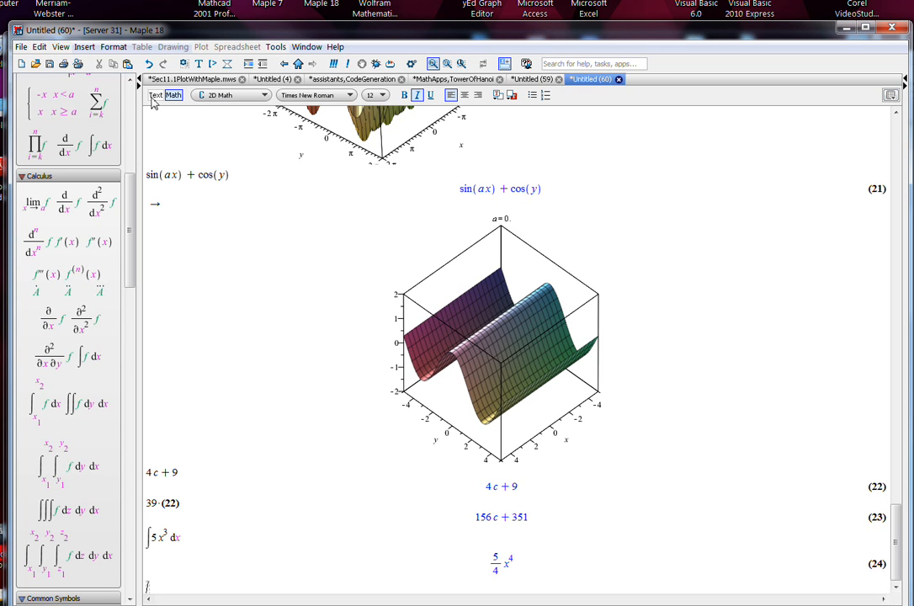
{"action": "left_click", "coordinate": [889, 96]}
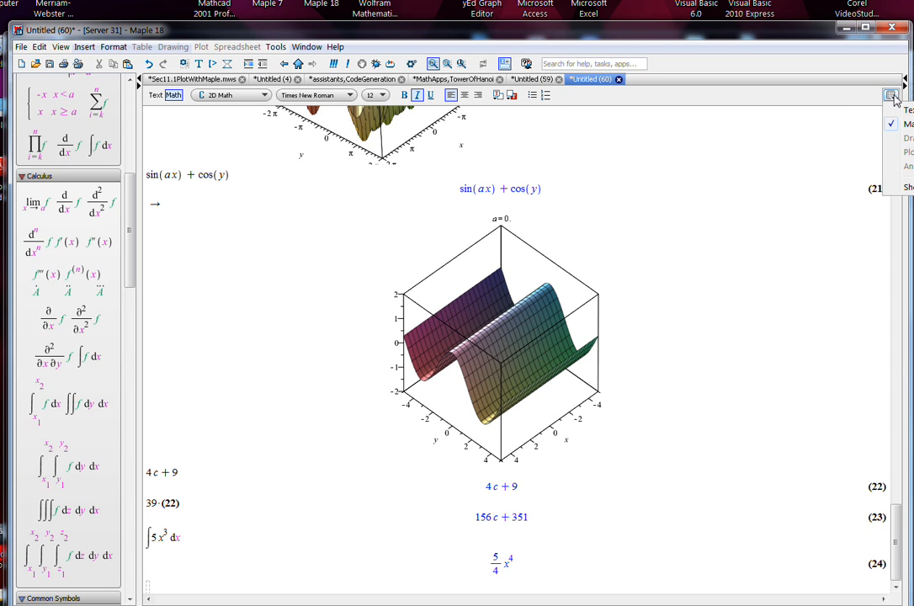
{"action": "left_click", "coordinate": [865, 96]}
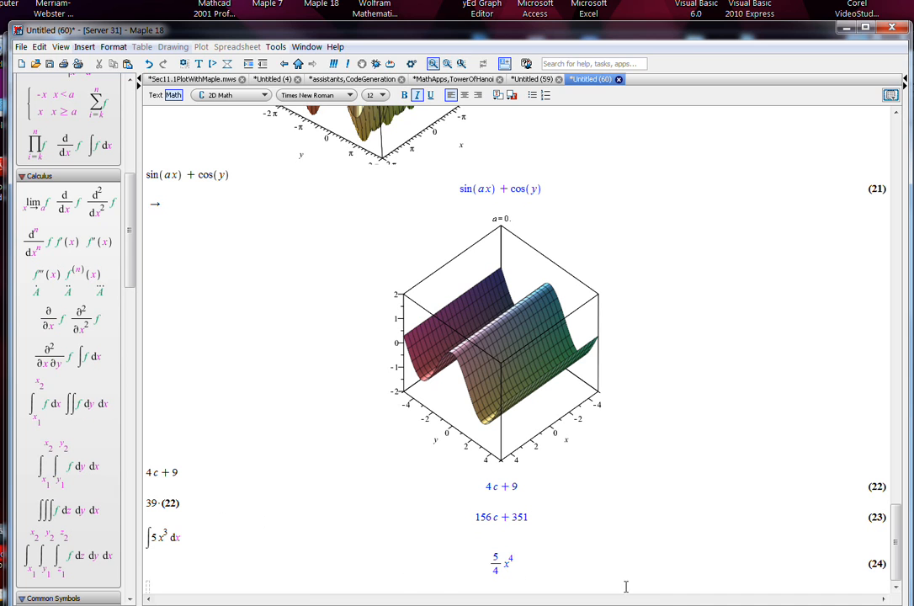
Start a plot3d command on a new line with the expression cos(a x) + b sin
{"action": "scroll", "coordinate": [276, 487], "scroll_direction": "down", "scroll_amount": 1}
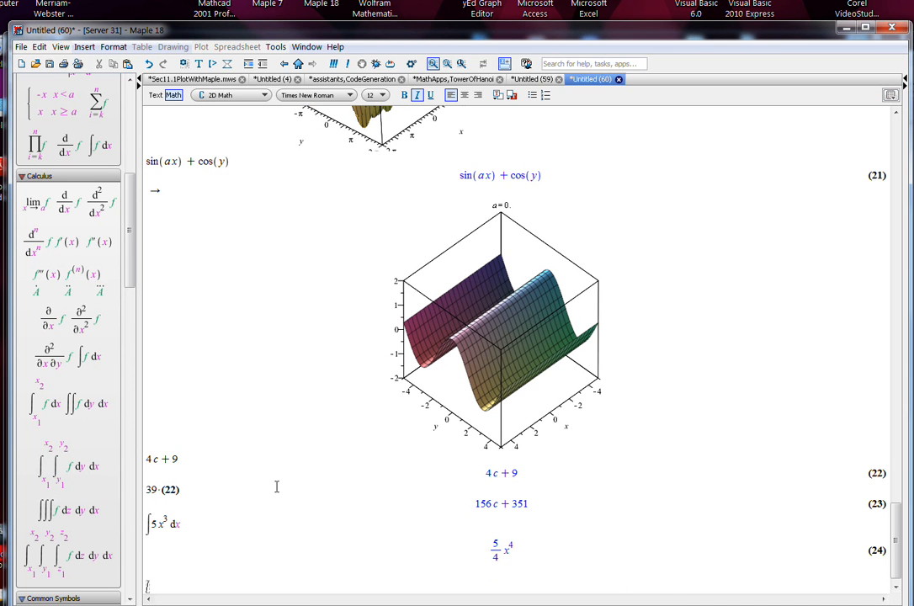
{"action": "type", "text": "plot3d"}
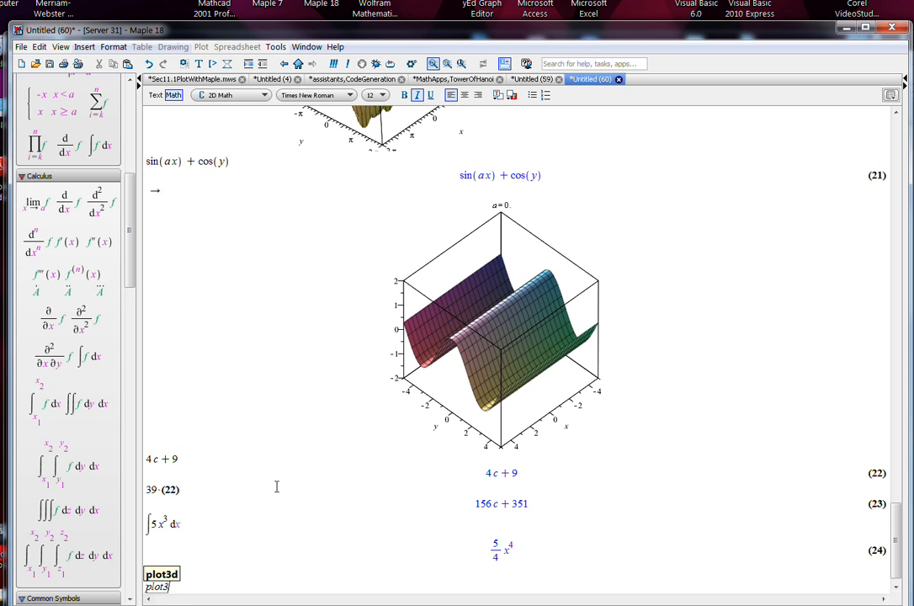
{"action": "key", "text": "BackSpace"}
{"action": "key", "text": "BackSpace"}
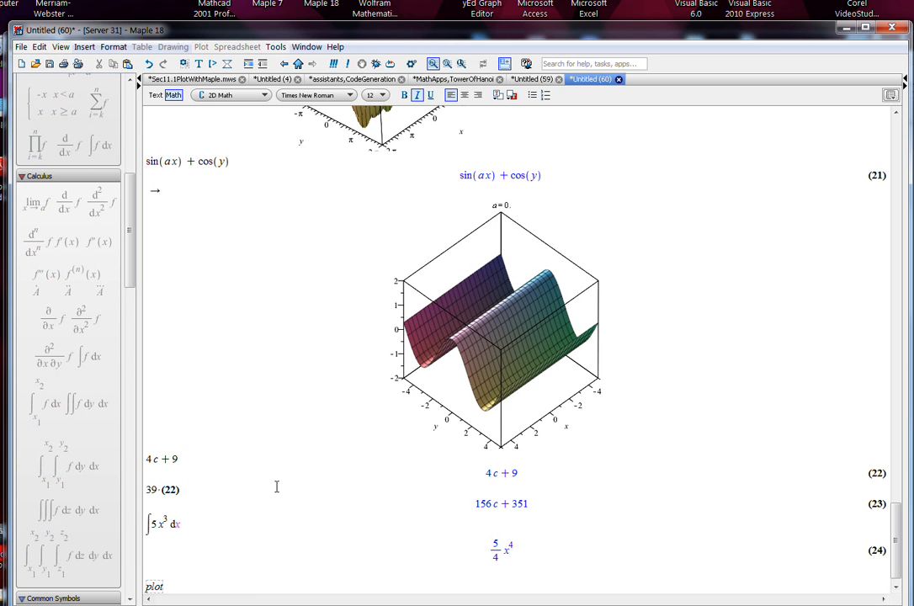
{"action": "type", "text": "3"}
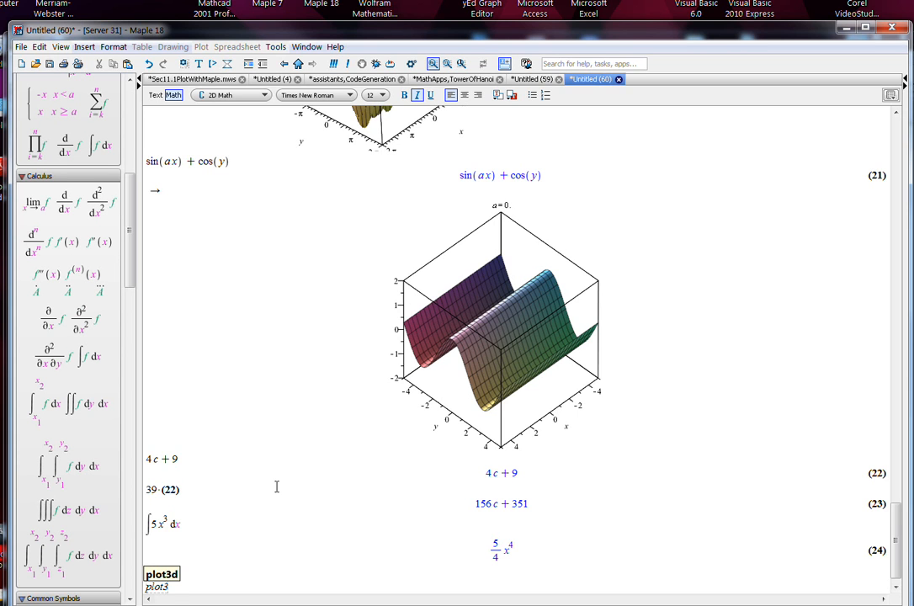
{"action": "type", "text": "d(cos(a"}
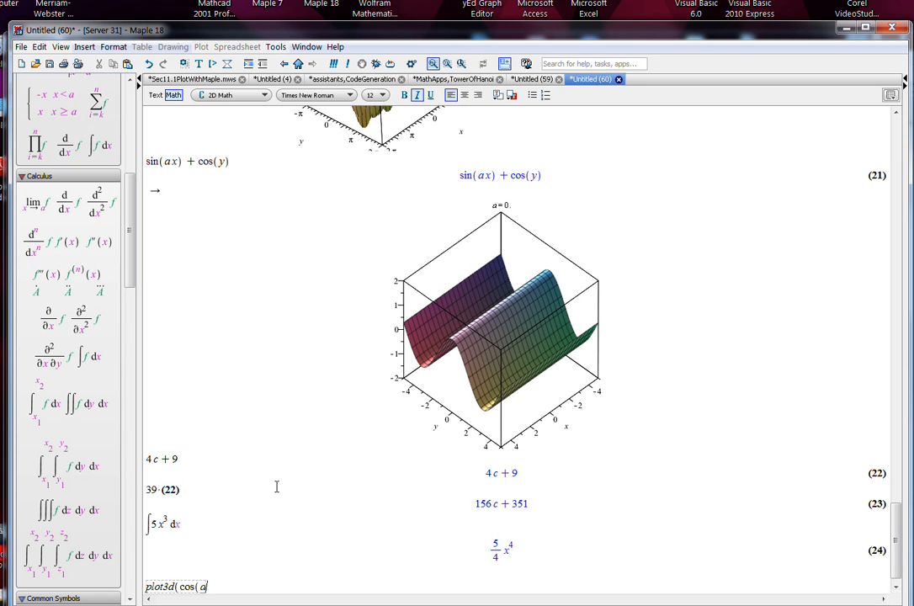
{"action": "type", "text": " x)"}
{"action": "type", "text": ")"}
{"action": "type", "text": "+"}
{"action": "type", "text": "b"}
{"action": "type", "text": " sin"}
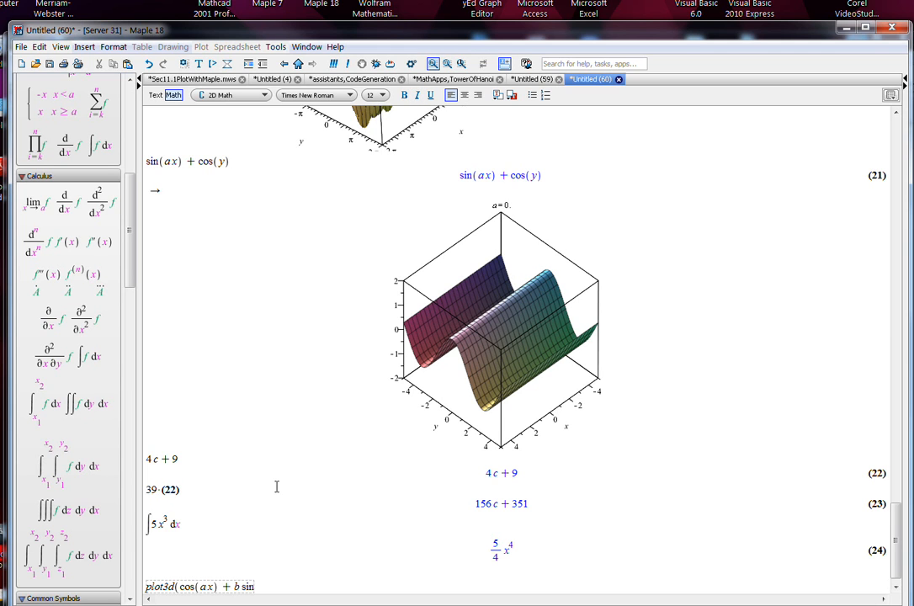
Complete the sine term as sin(y) and add the range x = -π..π to the plot3d command
{"action": "type", "text": "(y)),x=-Pi"}
{"action": "key", "text": "Escape"}
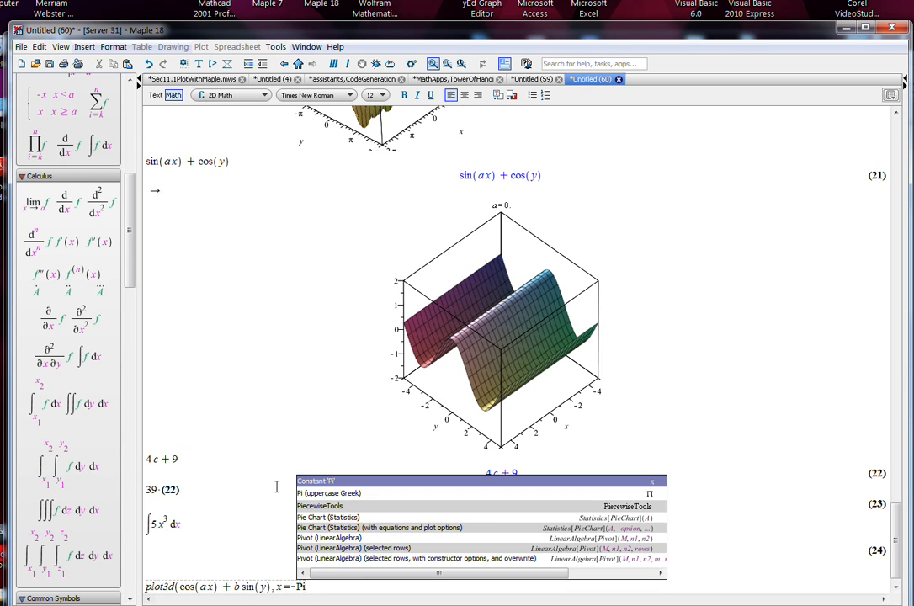
{"action": "key", "text": "Return"}
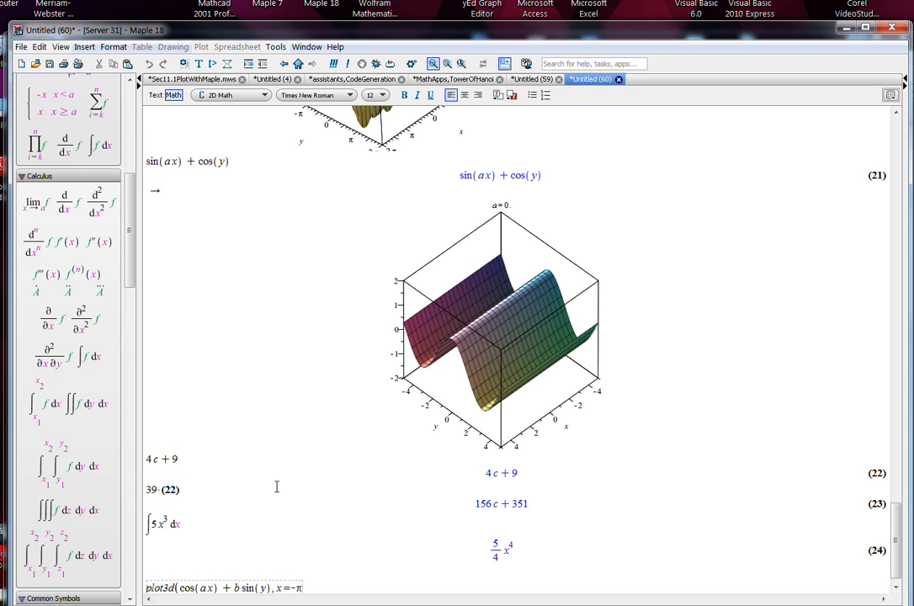
{"action": "type", "text": "..Pi"}
{"action": "key", "text": "Escape"}
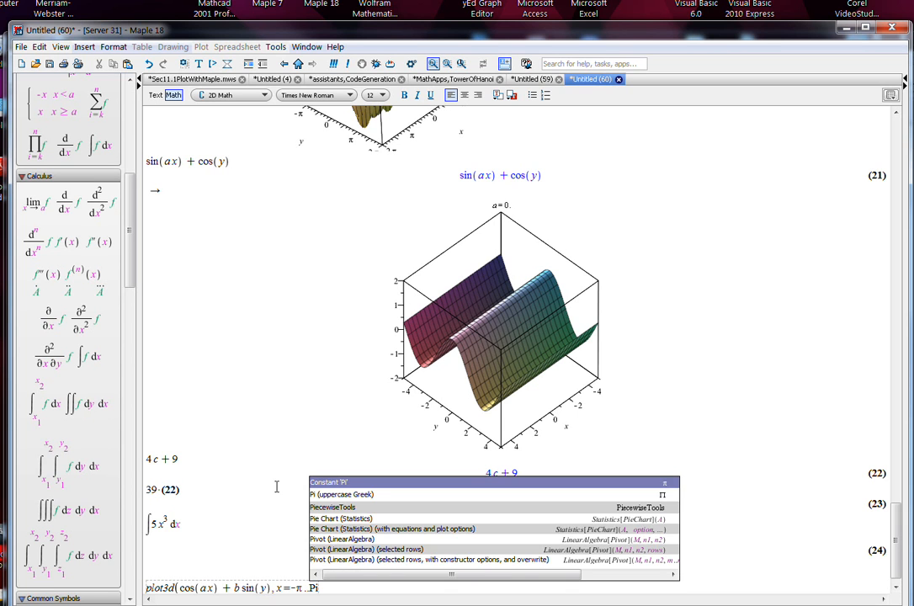
{"action": "key", "text": "Return"}
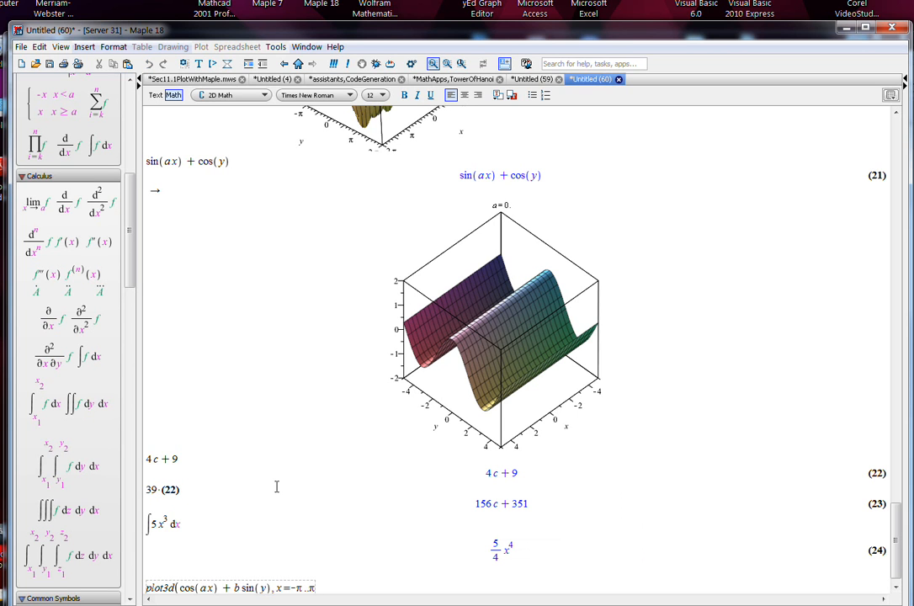
Add the range y = -π/2..π/2, close the plot3d command and evaluate it
{"action": "type", "text": "y=-"}
{"action": "left_click_drag", "start_coordinate": [128, 234], "coordinate": [133, 348]}
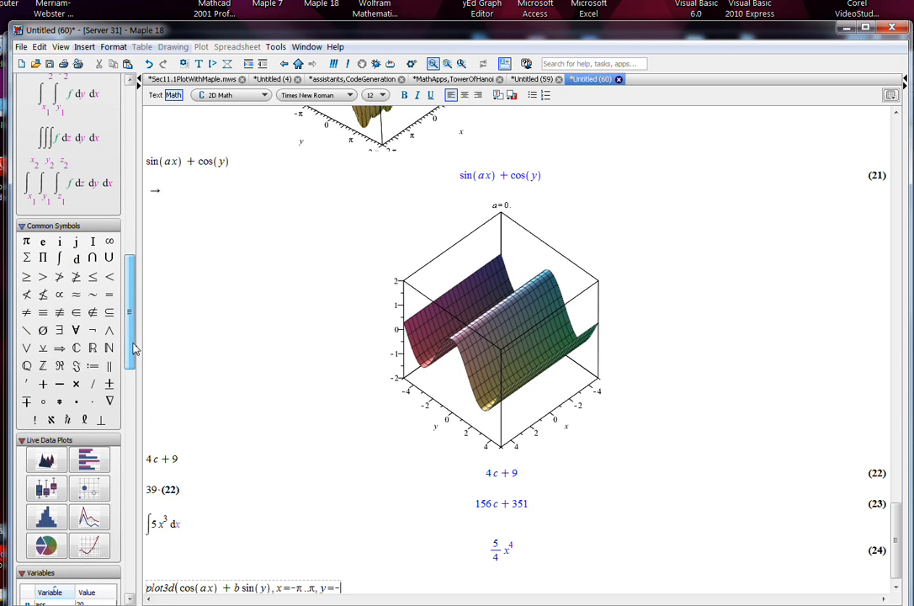
{"action": "left_click", "coordinate": [27, 242]}
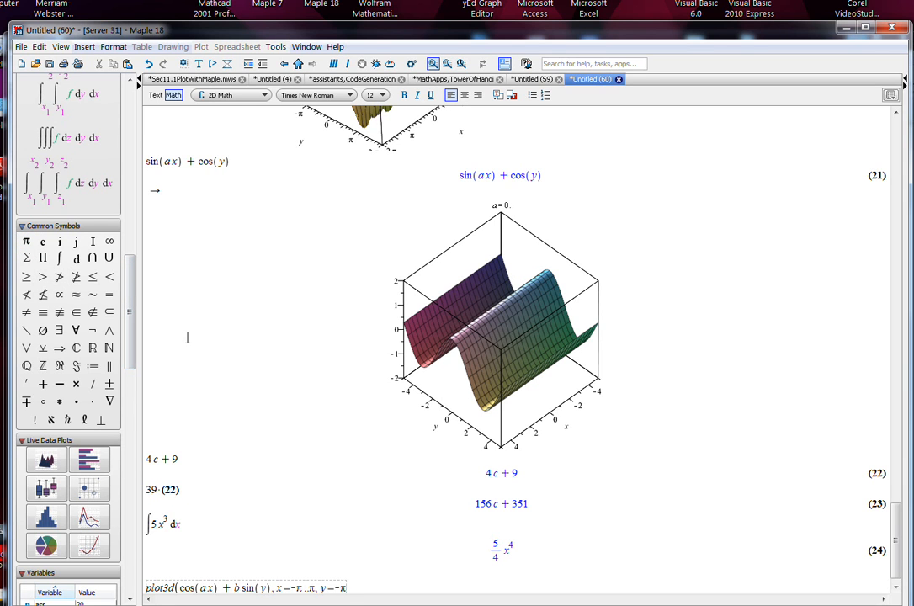
{"action": "type", "text": "/2"}
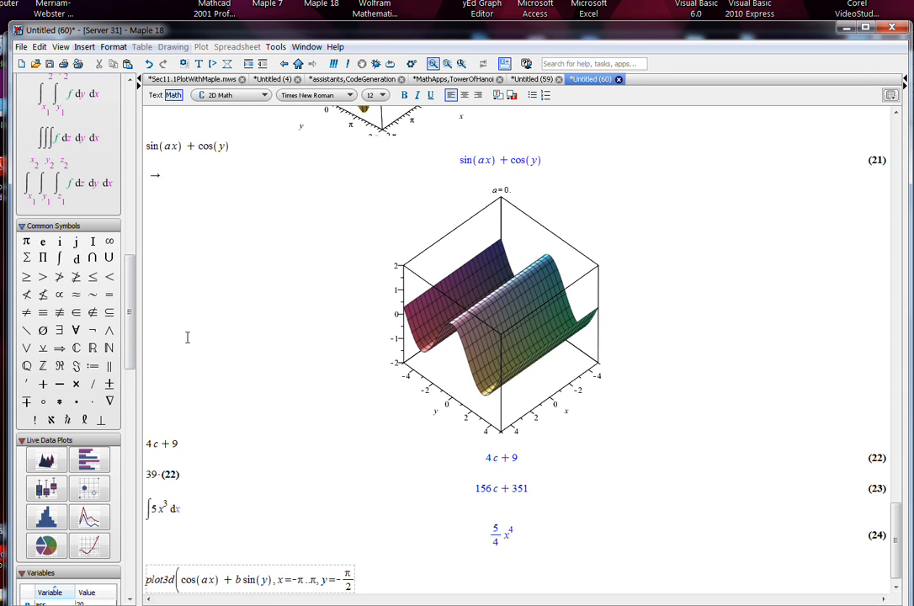
{"action": "key", "text": "Right"}
{"action": "type", "text": ".."}
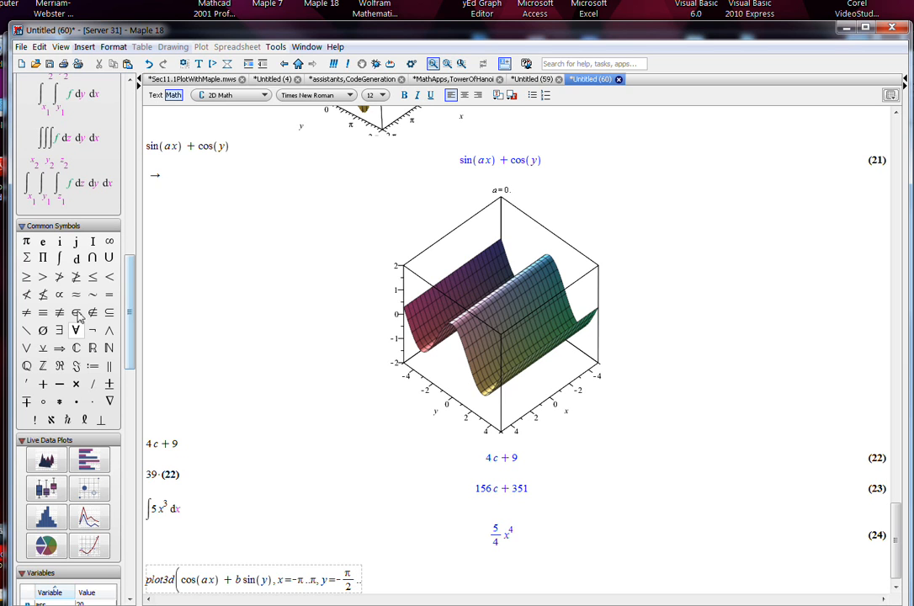
{"action": "left_click", "coordinate": [26, 241]}
{"action": "type", "text": "/2"}
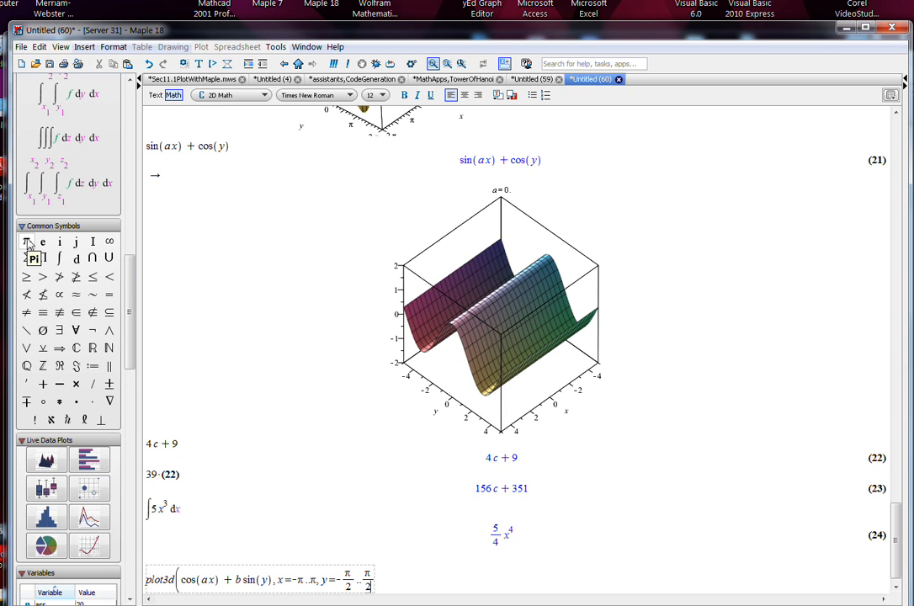
{"action": "key", "text": "Right"}
{"action": "type", "text": ")"}
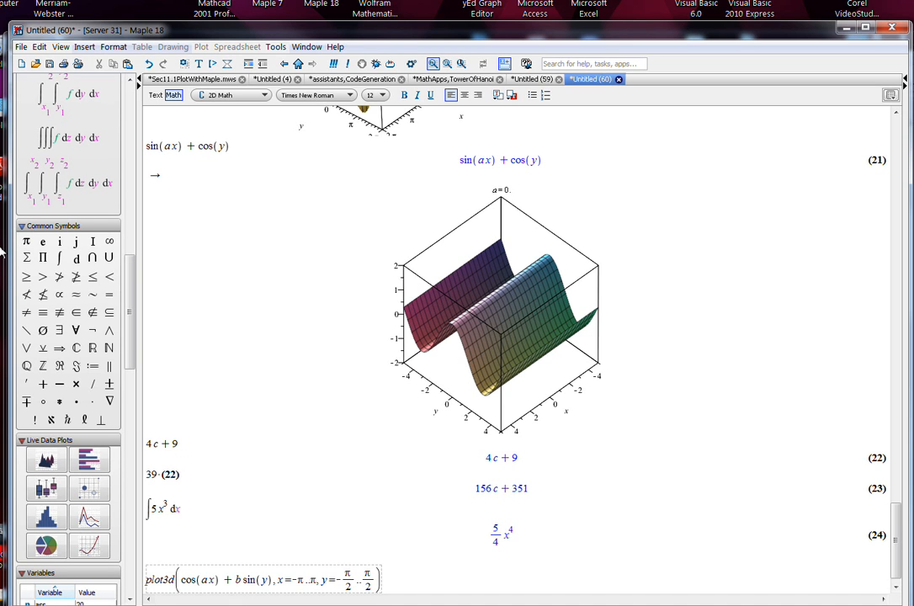
{"action": "key", "text": "Return"}
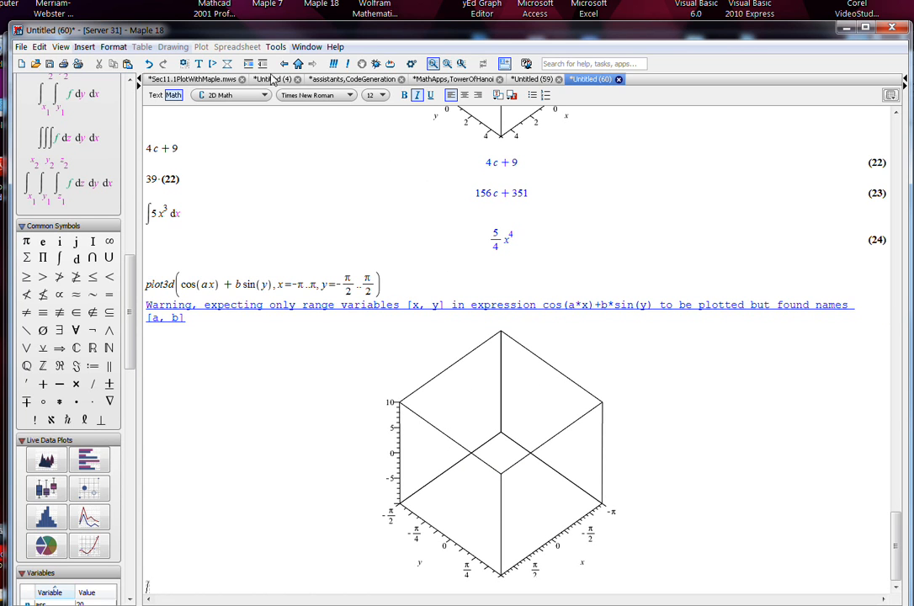
Undo the evaluation of the plot3d command and explore it with slider controls for a and b
{"action": "left_click", "coordinate": [151, 65]}
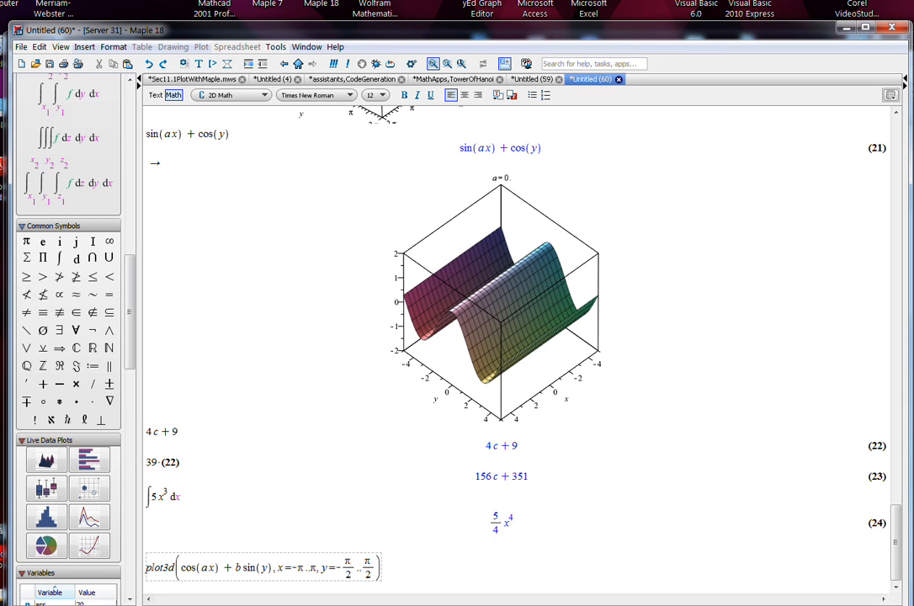
{"action": "right_click", "coordinate": [383, 572]}
{"action": "left_click", "coordinate": [417, 514]}
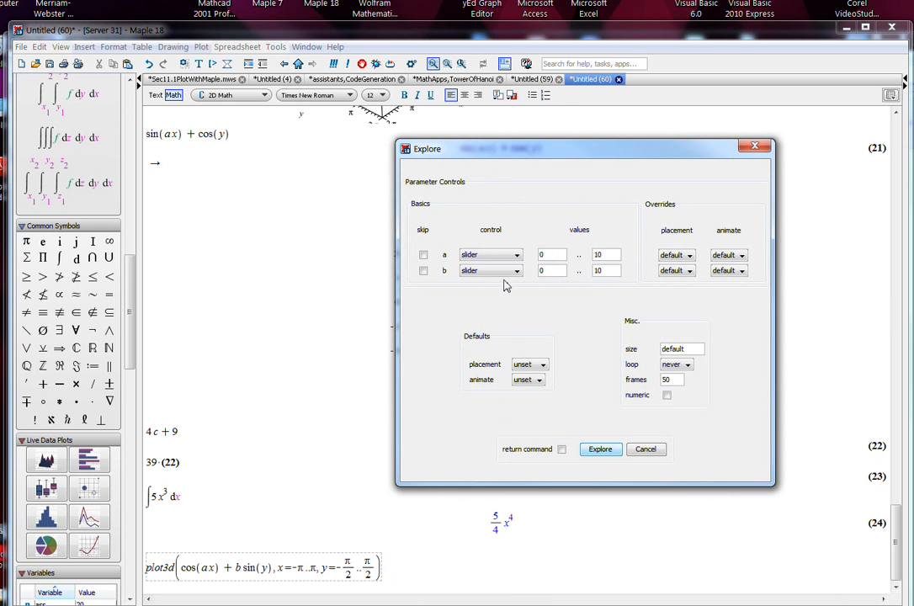
{"action": "left_click", "coordinate": [517, 255]}
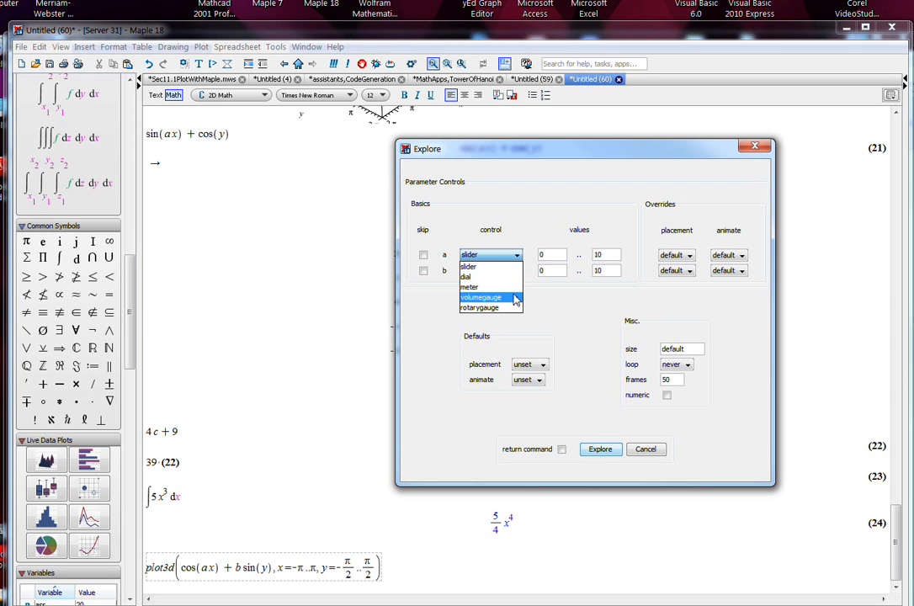
{"action": "left_click", "coordinate": [504, 267]}
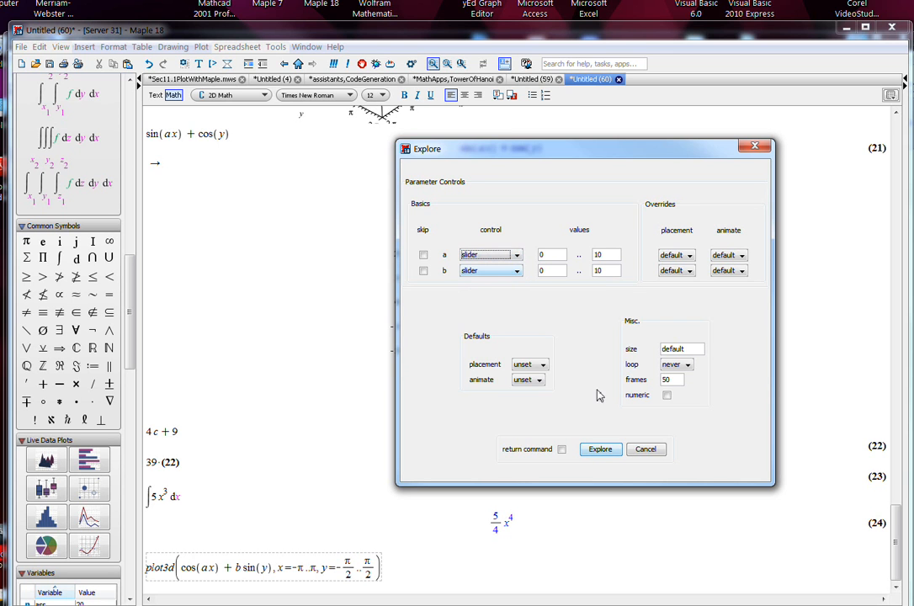
{"action": "left_click", "coordinate": [602, 449]}
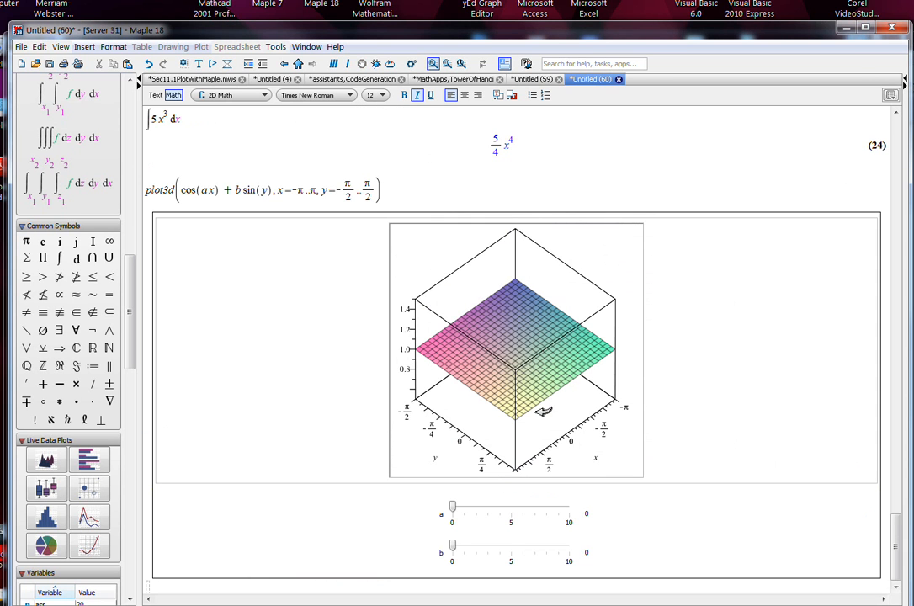
Set the exploration parameter a to 4 and b to 3 for the 3D surface
{"action": "left_click_drag", "start_coordinate": [453, 507], "coordinate": [499, 517]}
{"action": "left_click", "coordinate": [453, 547]}
{"action": "left_click_drag", "start_coordinate": [454, 551], "coordinate": [486, 549]}
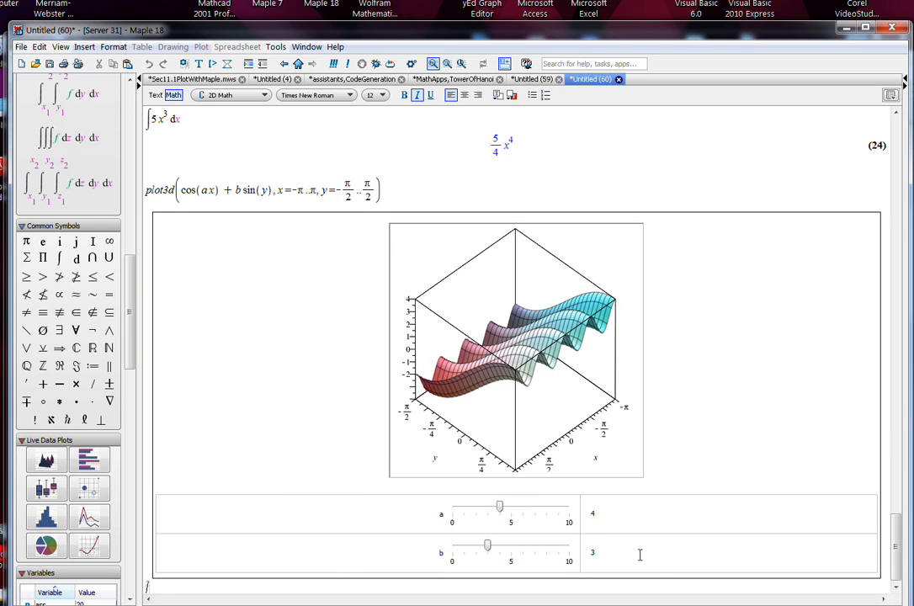
Run the single-variable Integration Methods tutor on sin(x)^2 from 5 to 10, show all steps and close it to insert the worked solution
{"action": "scroll", "coordinate": [146, 586], "scroll_direction": "down", "scroll_amount": 3}
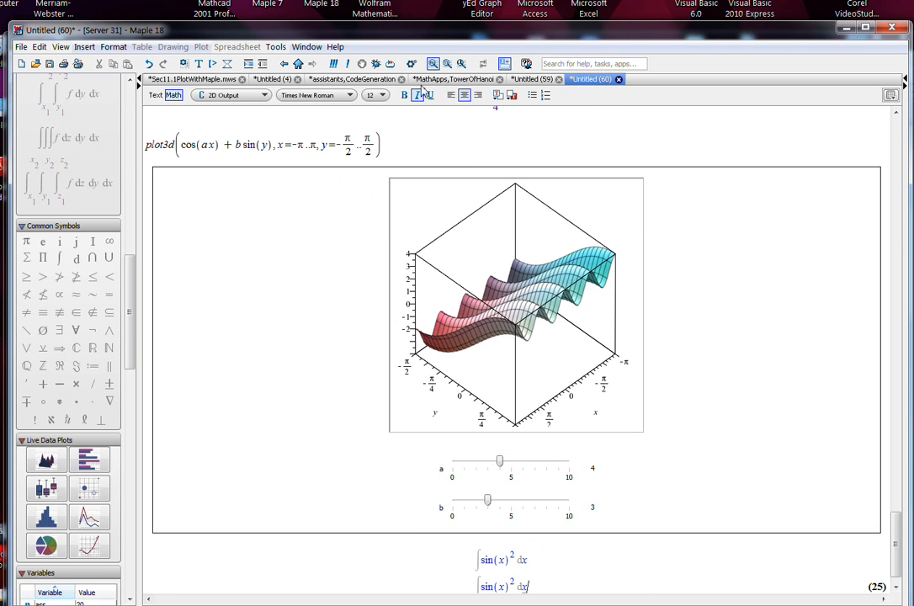
{"action": "left_click", "coordinate": [299, 48]}
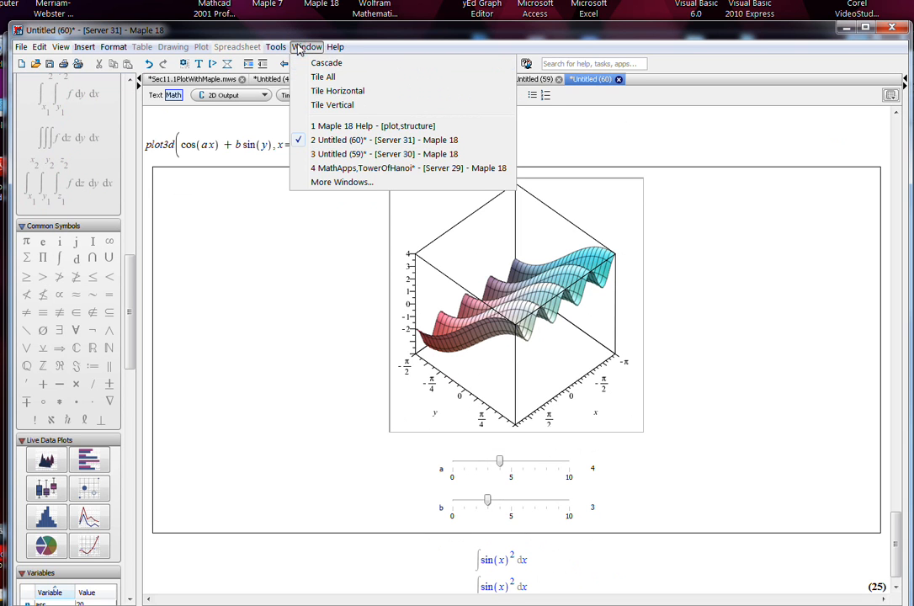
{"action": "mouse_move", "coordinate": [277, 47]}
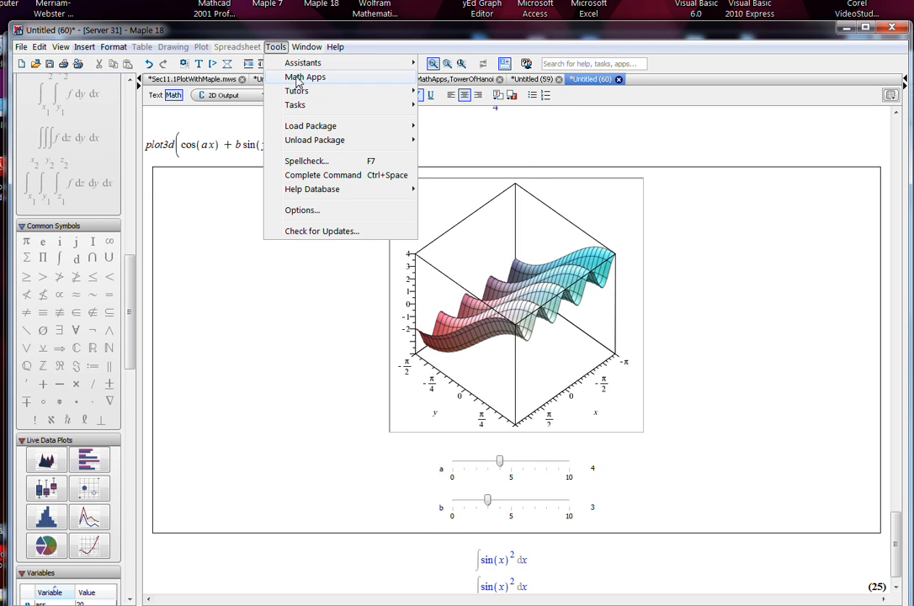
{"action": "mouse_move", "coordinate": [417, 92]}
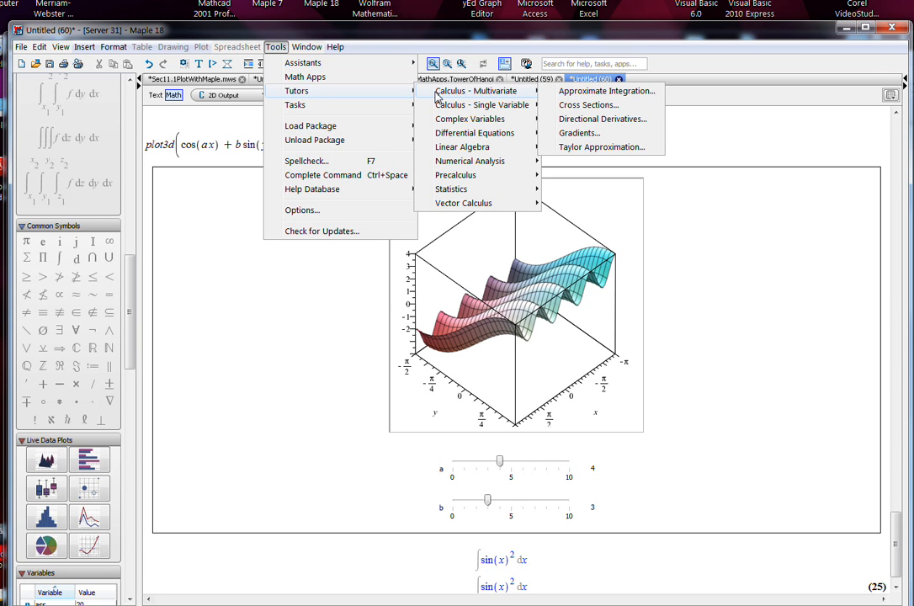
{"action": "mouse_move", "coordinate": [521, 113]}
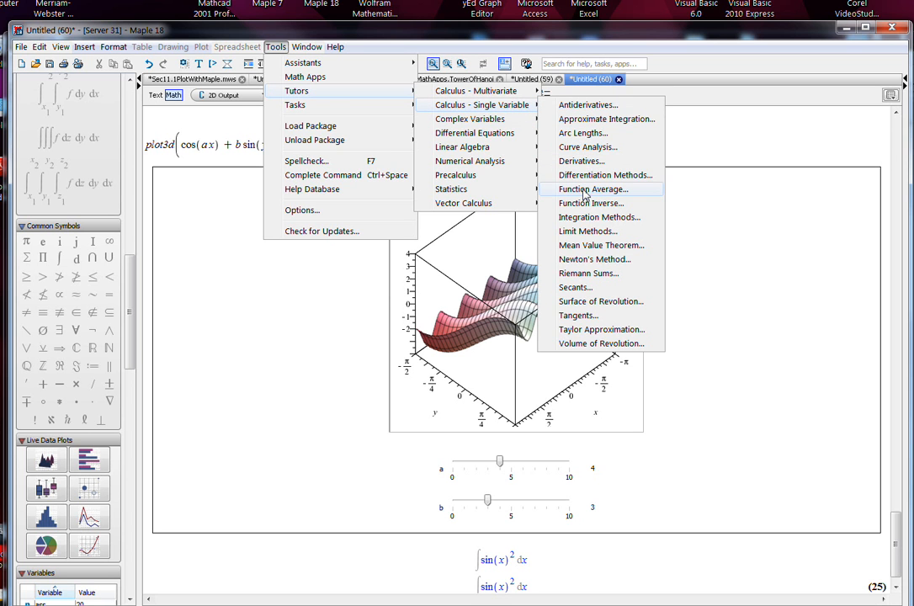
{"action": "left_click", "coordinate": [603, 219]}
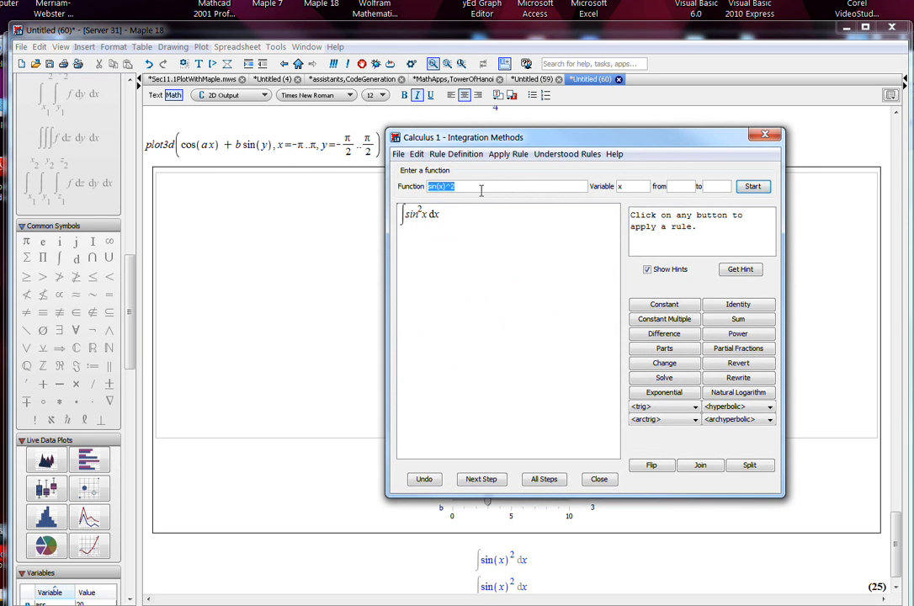
{"action": "left_click", "coordinate": [558, 482]}
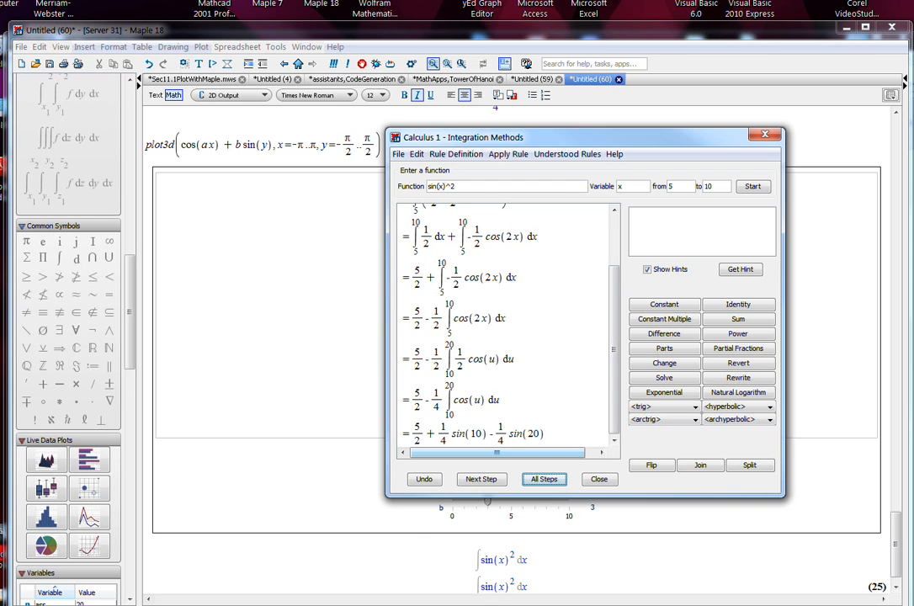
{"action": "left_click", "coordinate": [600, 478]}
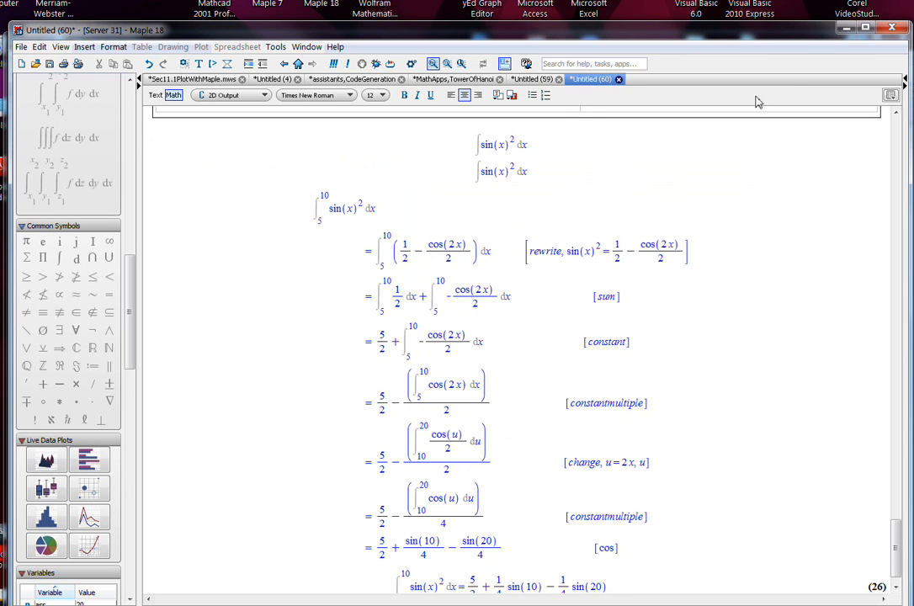
Open the Math Apps guide
{"action": "left_click", "coordinate": [276, 46]}
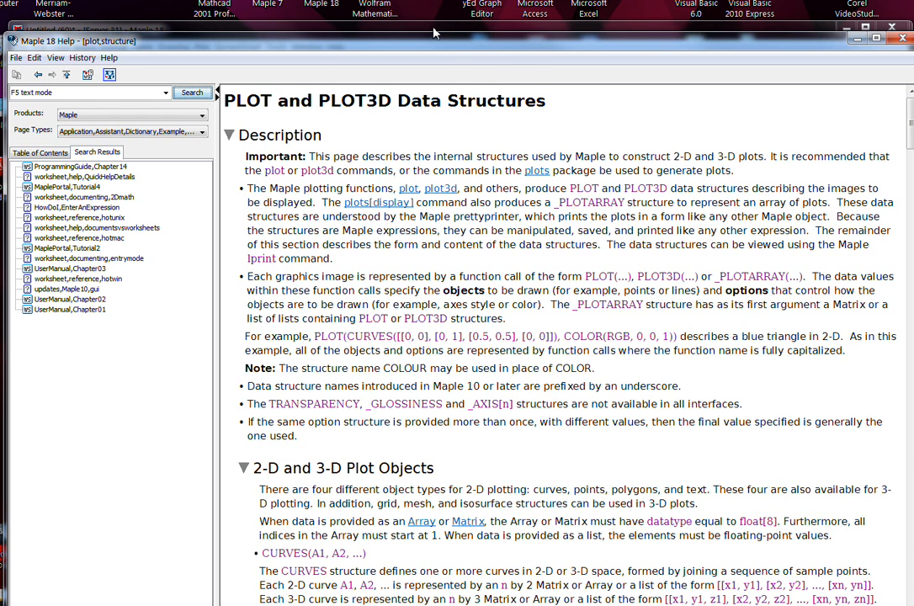
{"action": "left_click", "coordinate": [433, 31]}
{"action": "left_click", "coordinate": [276, 46]}
{"action": "mouse_move", "coordinate": [281, 65]}
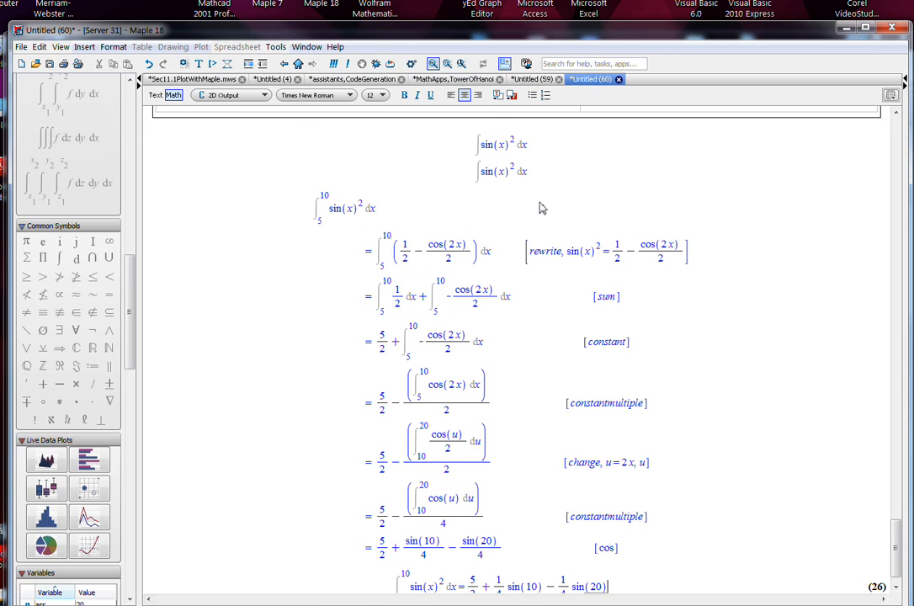
{"action": "key", "text": "alt+Tab"}
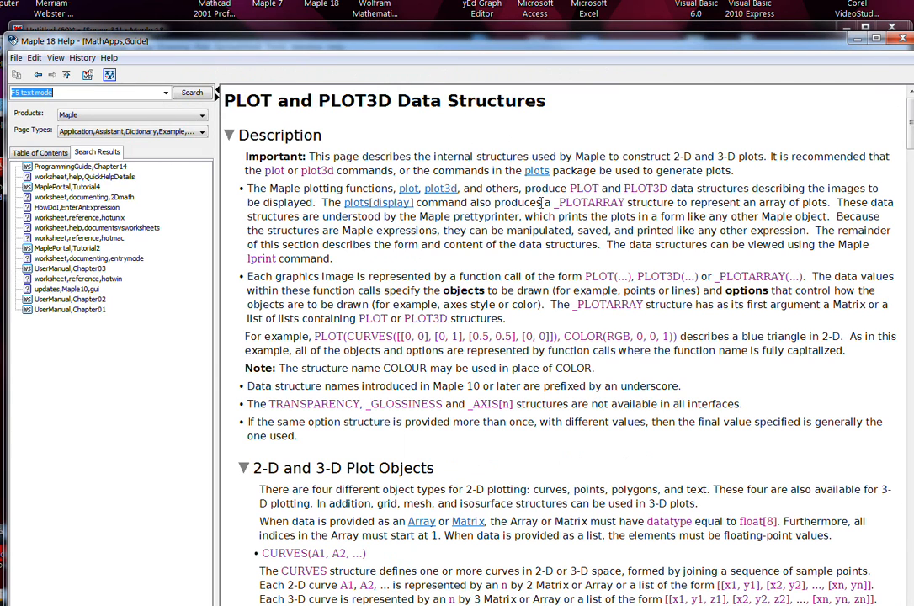
{"action": "left_click", "coordinate": [491, 283]}
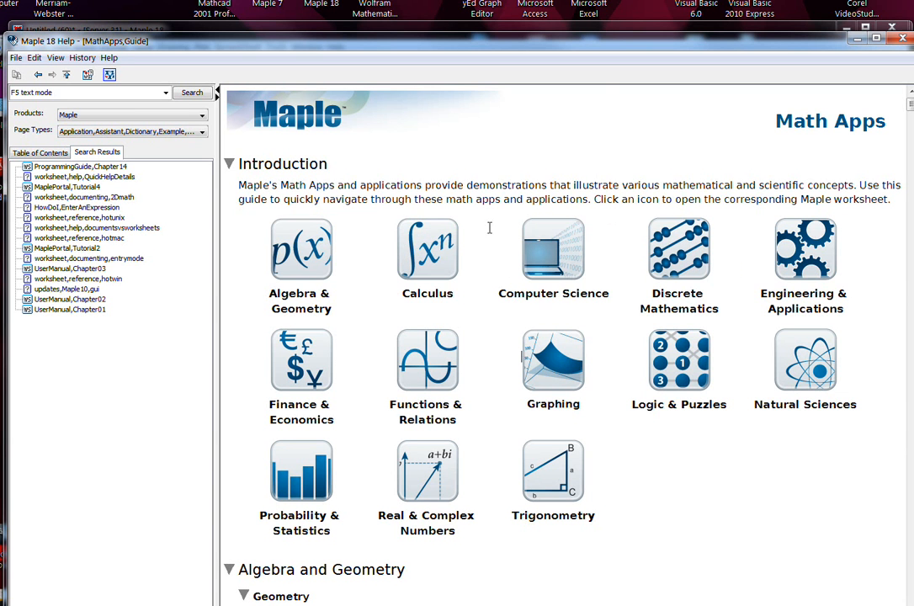
Find the Finance and Economics section of the guide and open the Black Scholes Model application
{"action": "left_click", "coordinate": [909, 172]}
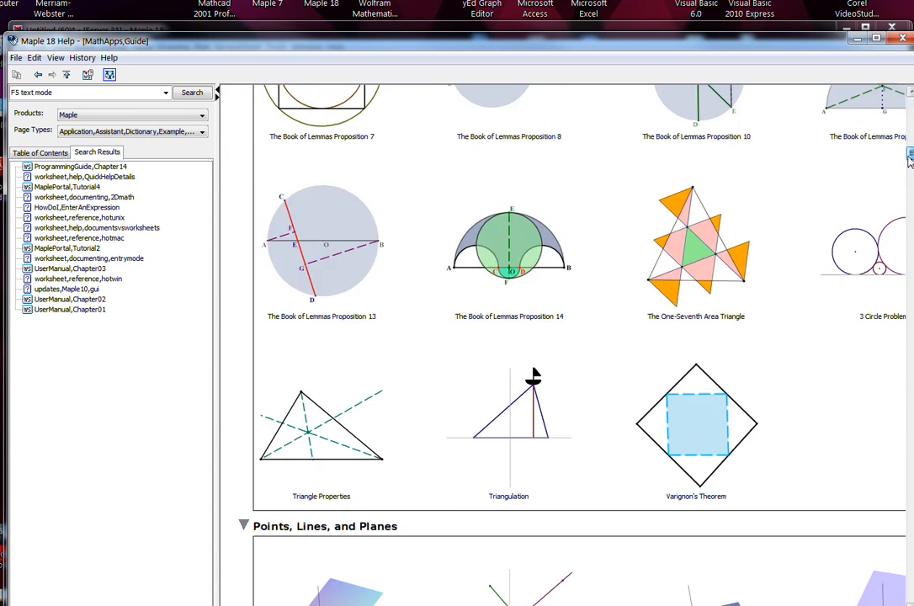
{"action": "left_click_drag", "start_coordinate": [909, 172], "coordinate": [893, 328]}
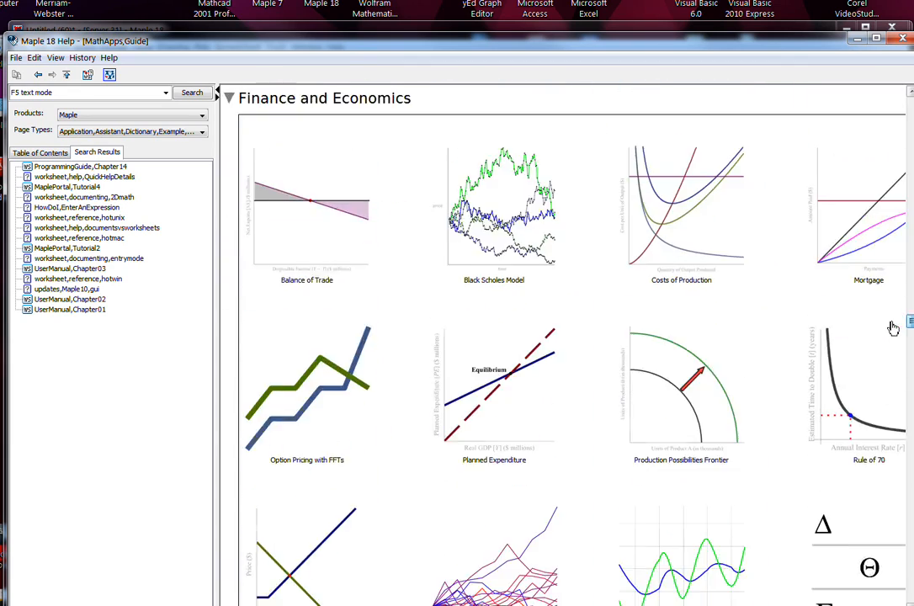
{"action": "left_click", "coordinate": [557, 224]}
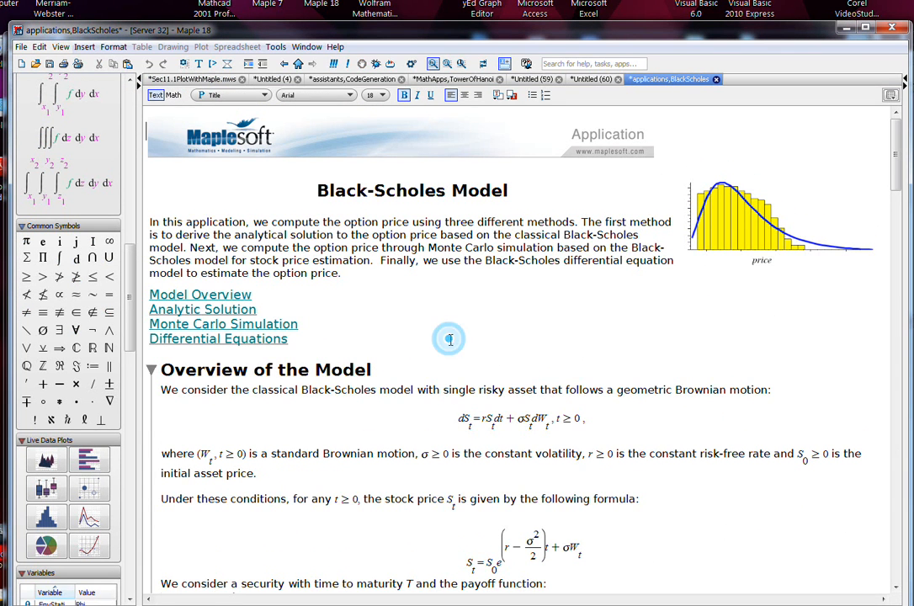
Calculate the analytic option price in the Black-Scholes application and rotate the 3D option price plot
{"action": "scroll", "coordinate": [450, 340], "scroll_direction": "down", "scroll_amount": 2}
{"action": "scroll", "coordinate": [450, 340], "scroll_direction": "down", "scroll_amount": 5}
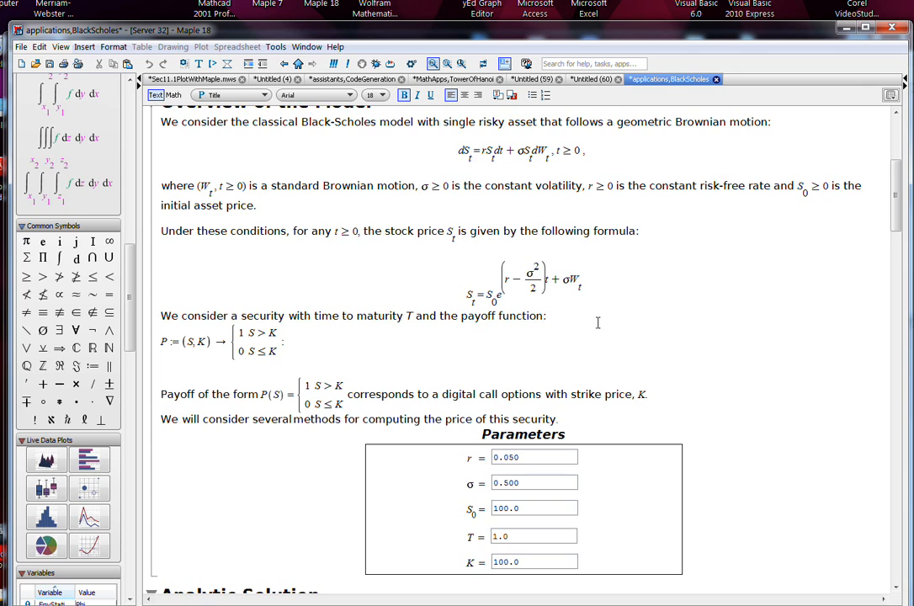
{"action": "scroll", "coordinate": [595, 320], "scroll_direction": "down", "scroll_amount": 5}
{"action": "scroll", "coordinate": [574, 409], "scroll_direction": "down", "scroll_amount": 12}
{"action": "scroll", "coordinate": [574, 395], "scroll_direction": "down", "scroll_amount": 1}
{"action": "left_click", "coordinate": [546, 303]}
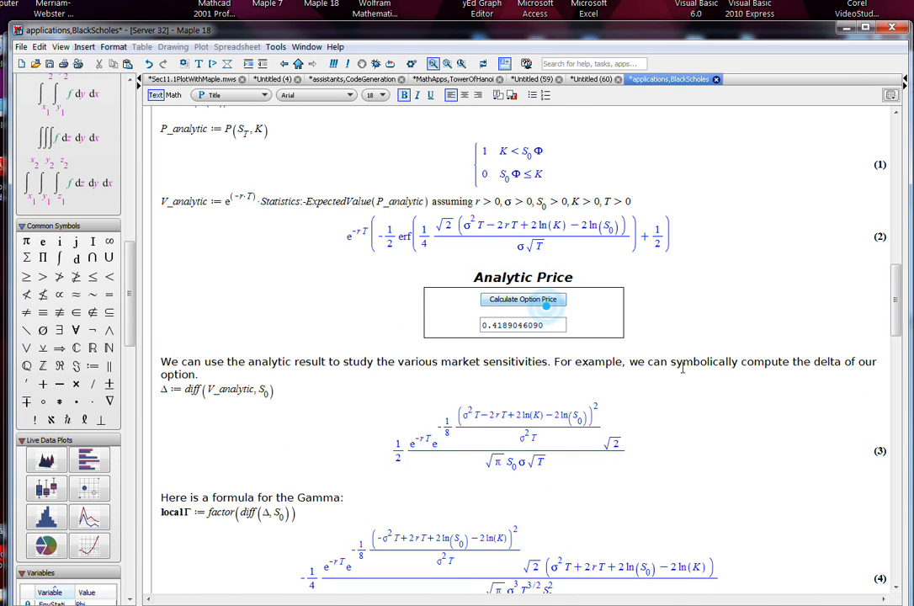
{"action": "scroll", "coordinate": [682, 366], "scroll_direction": "down", "scroll_amount": 10}
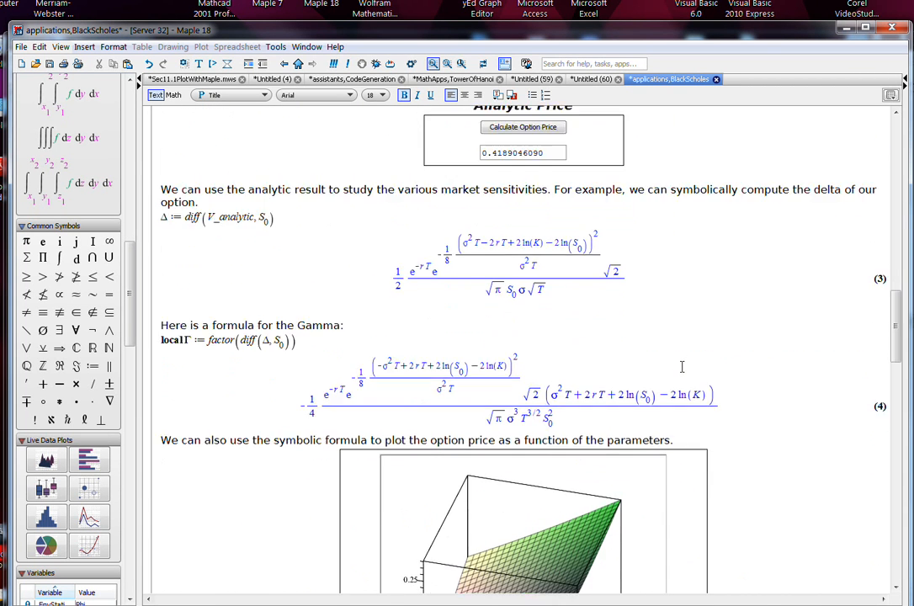
{"action": "left_click_drag", "start_coordinate": [569, 388], "coordinate": [547, 376]}
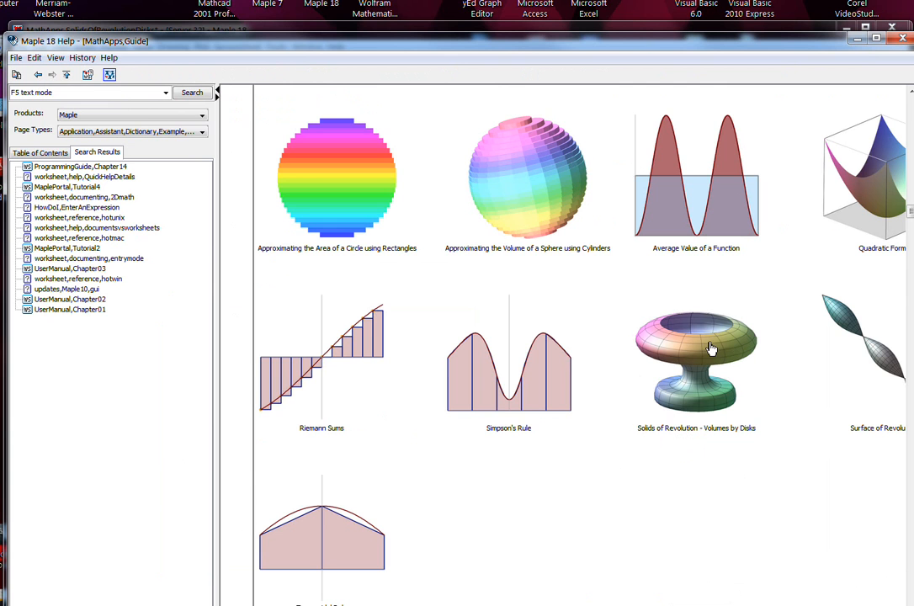
Switch to the Solids of Revolution - Volumes by Disks app and redraw the custom curve in the original graph
{"action": "left_click", "coordinate": [653, 26]}
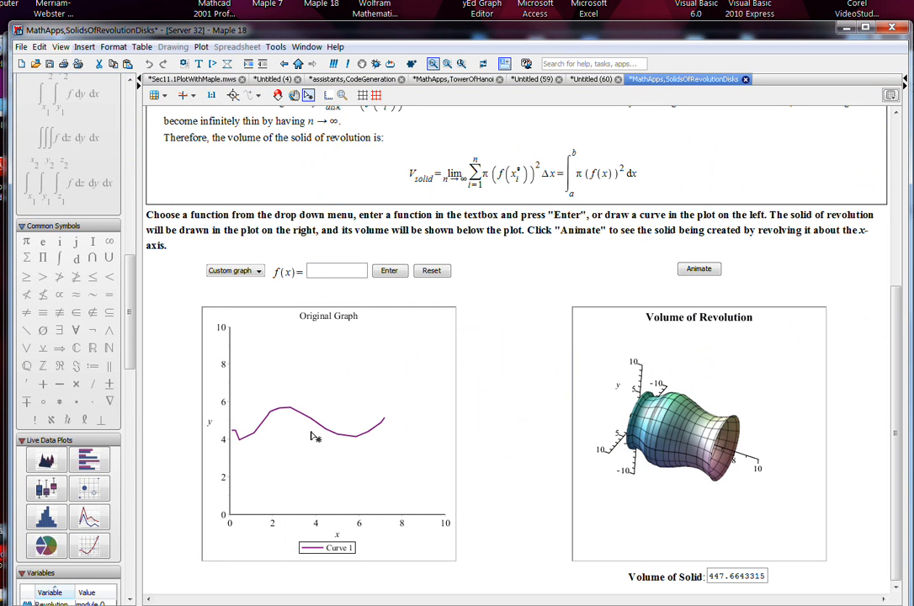
{"action": "left_click", "coordinate": [388, 421]}
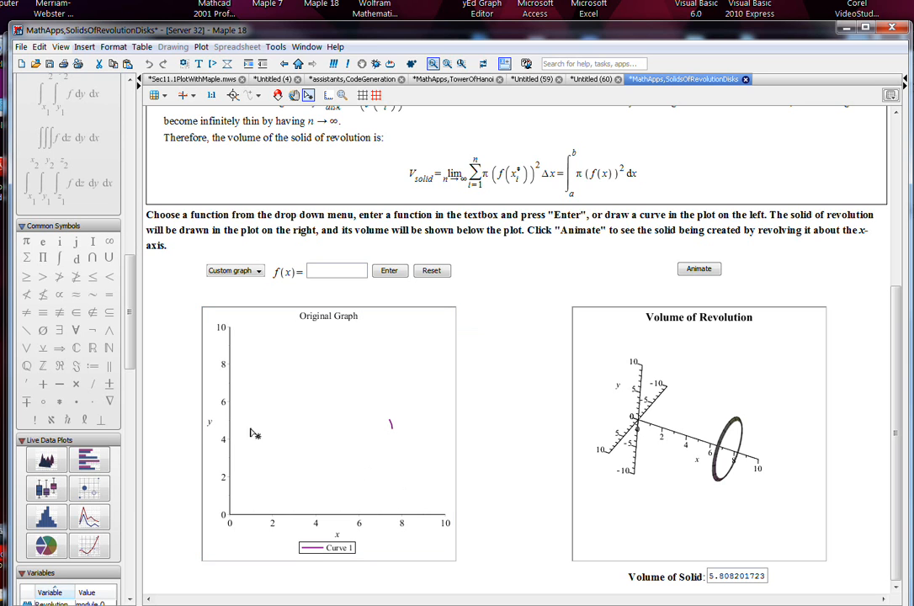
{"action": "mouse_move", "coordinate": [237, 435]}
{"action": "left_mouse_down"}
{"action": "mouse_move", "coordinate": [258, 439]}
{"action": "mouse_move", "coordinate": [304, 393]}
{"action": "mouse_move", "coordinate": [357, 491]}
{"action": "mouse_move", "coordinate": [411, 455]}
{"action": "left_mouse_up"}
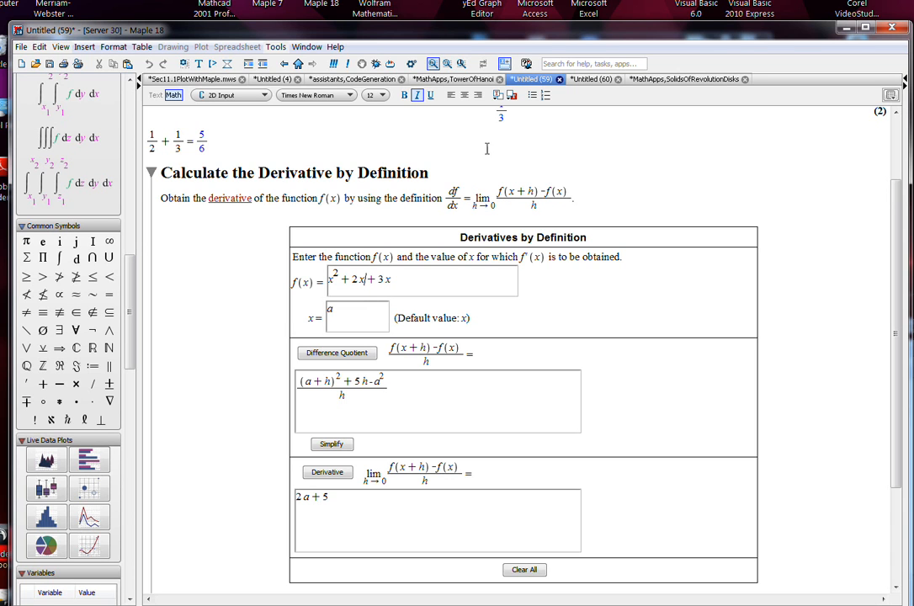
Open the task browser and turn off inserting tasks into a new worksheet
{"action": "left_click", "coordinate": [278, 47]}
{"action": "mouse_move", "coordinate": [301, 105]}
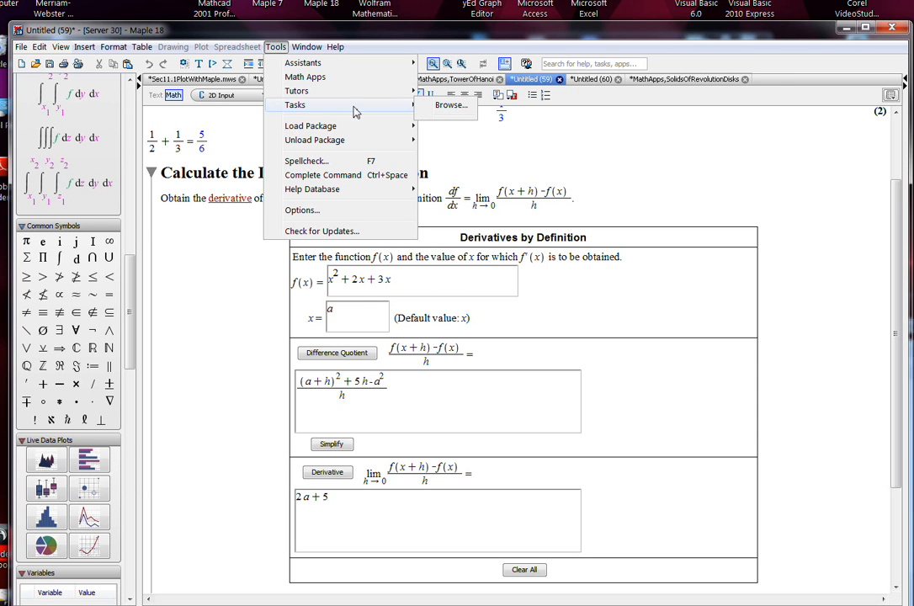
{"action": "left_click", "coordinate": [441, 104]}
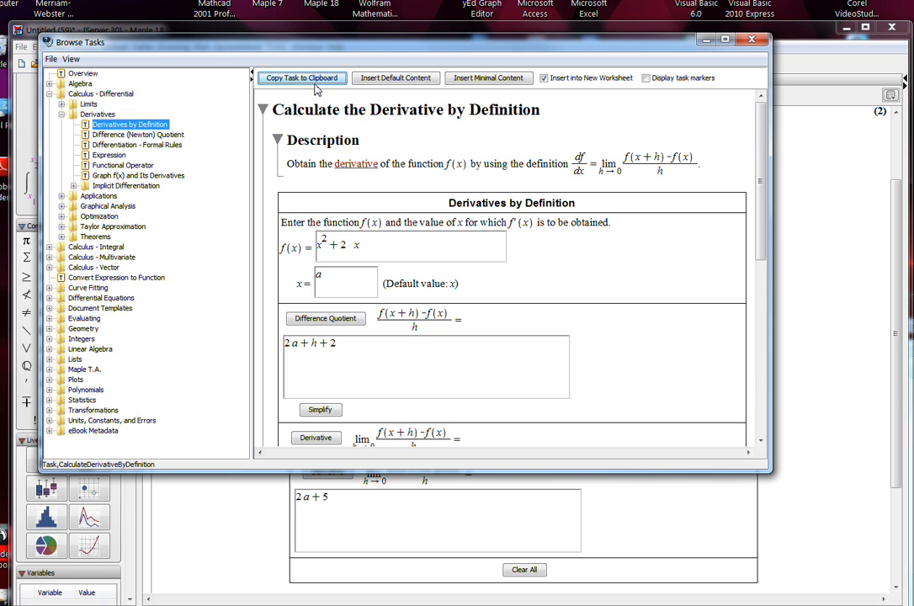
{"action": "left_click", "coordinate": [375, 248]}
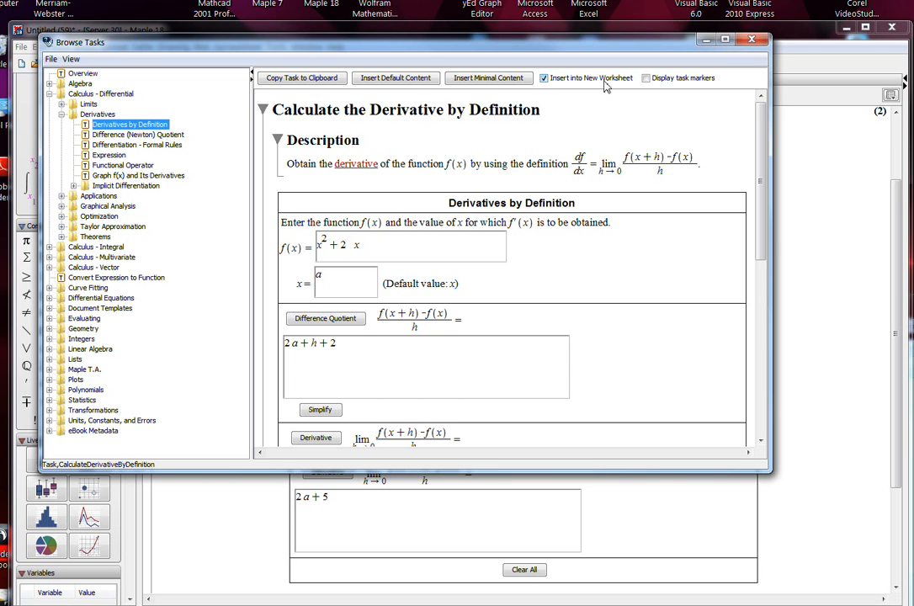
{"action": "left_click", "coordinate": [593, 79]}
Choose the Definite Integral of a Univariate Function task under Calculus - Integral, Integration, and copy it to the clipboard
{"action": "left_click", "coordinate": [50, 248]}
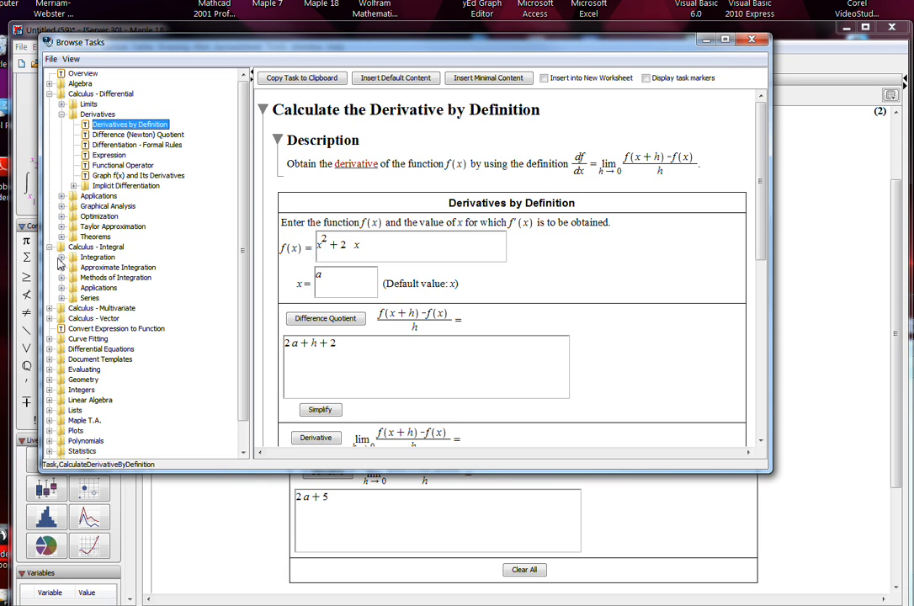
{"action": "left_click", "coordinate": [61, 257]}
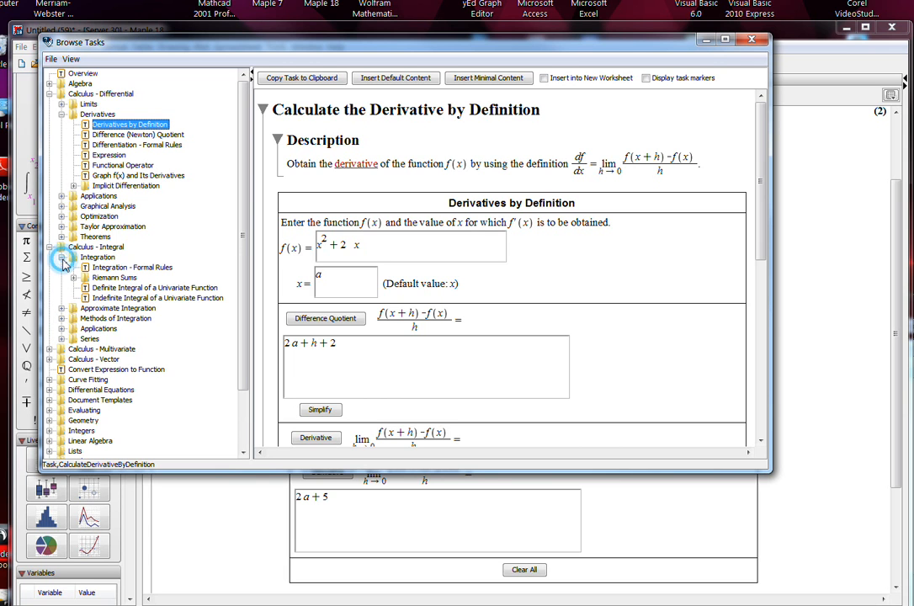
{"action": "left_click", "coordinate": [110, 289]}
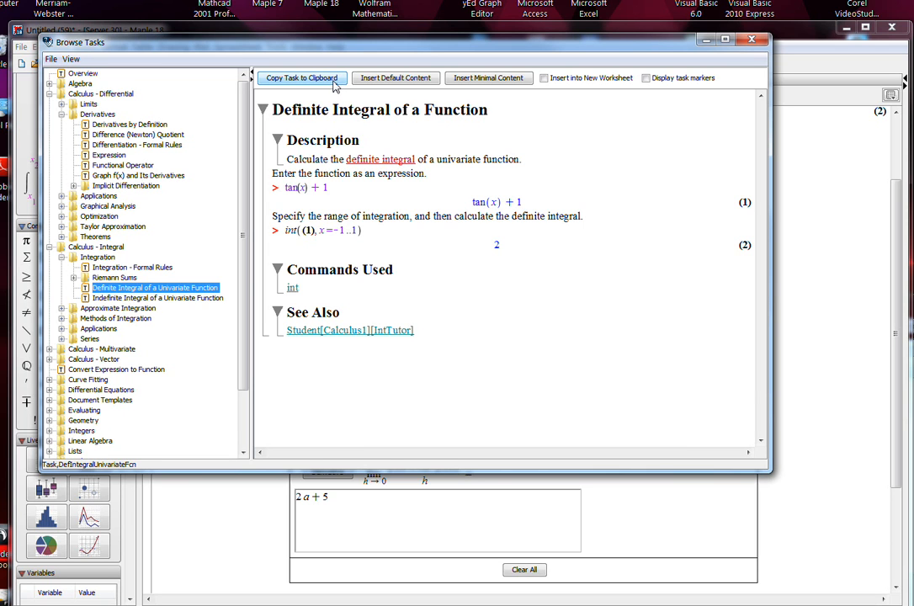
{"action": "left_click", "coordinate": [299, 77]}
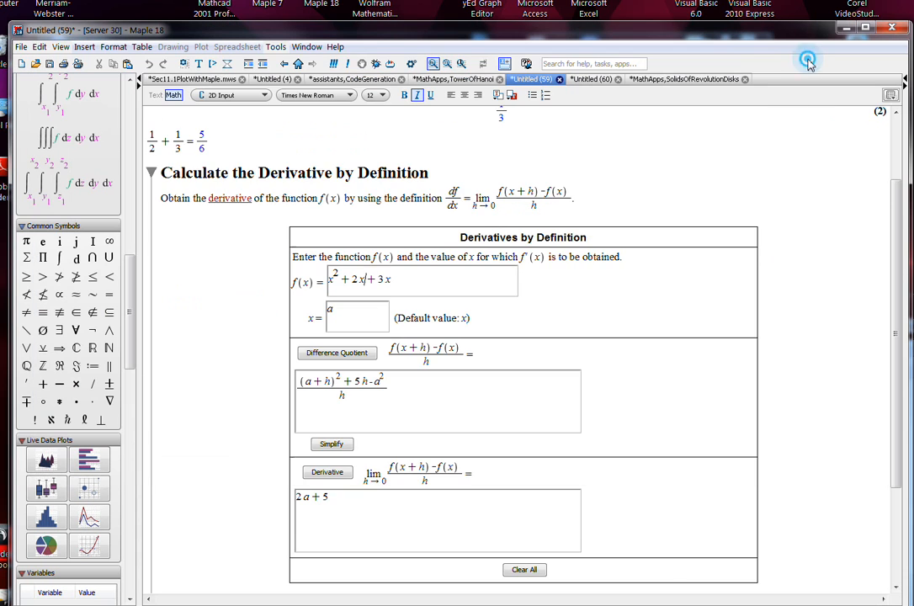
Paste the copied Definite Integral of a Function task into the document below the Derivatives by Definition table
{"action": "left_click", "coordinate": [798, 467]}
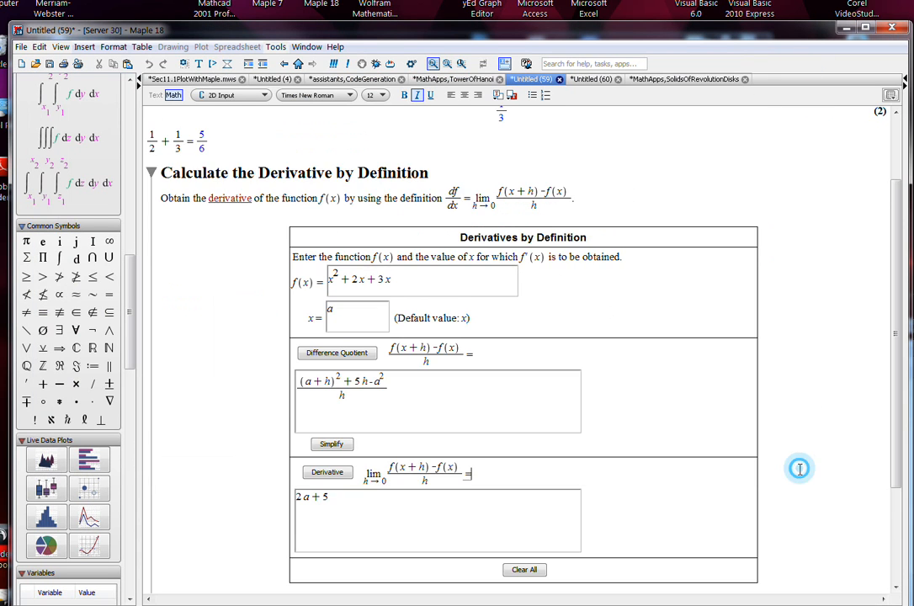
{"action": "scroll", "coordinate": [800, 469], "scroll_direction": "down", "scroll_amount": 3}
{"action": "left_click", "coordinate": [526, 549]}
{"action": "key", "text": "ctrl+v"}
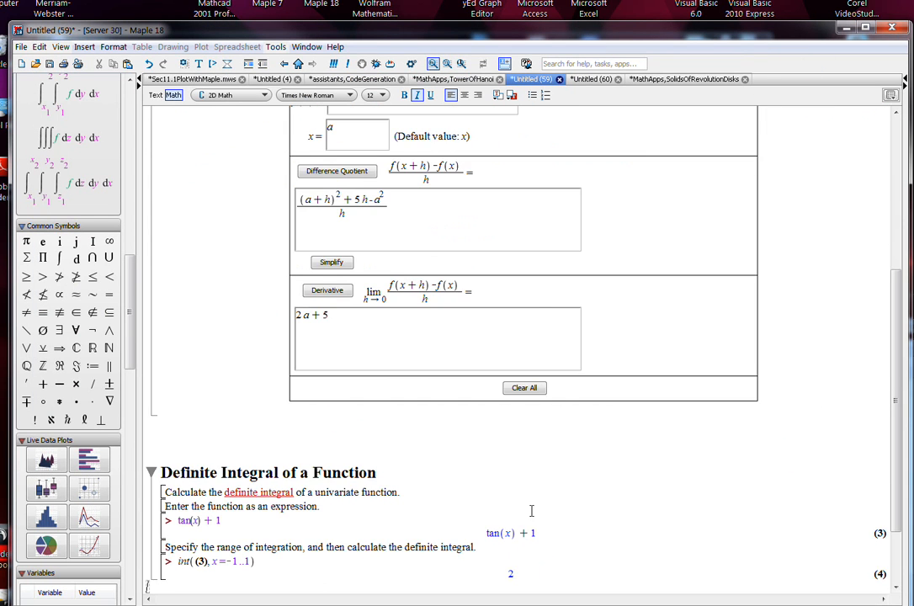
{"action": "scroll", "coordinate": [545, 490], "scroll_direction": "down", "scroll_amount": 2}
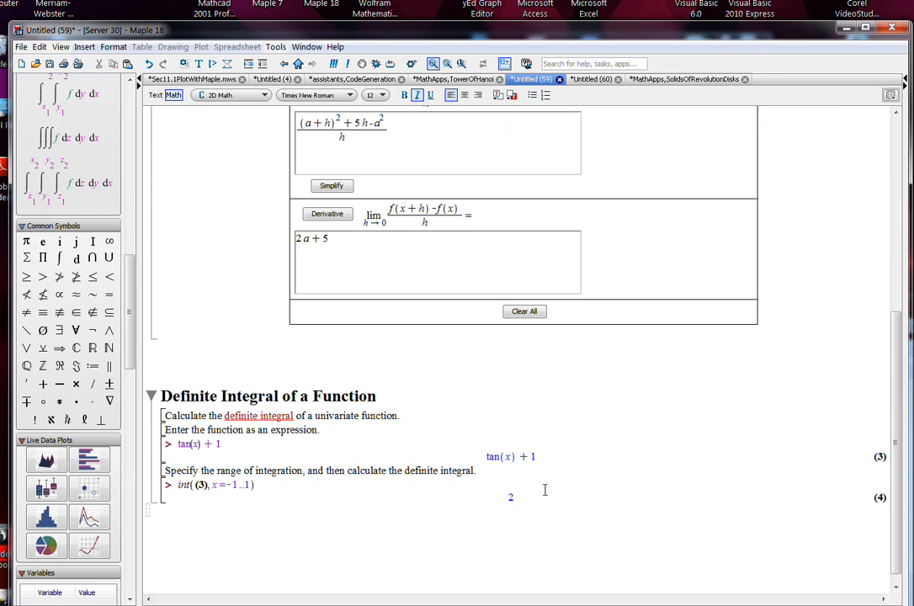
Try to evaluate the function expression tan(x) + 12 in the definite integral task
{"action": "left_click", "coordinate": [220, 444]}
{"action": "type", "text": "2"}
{"action": "left_click", "coordinate": [256, 471]}
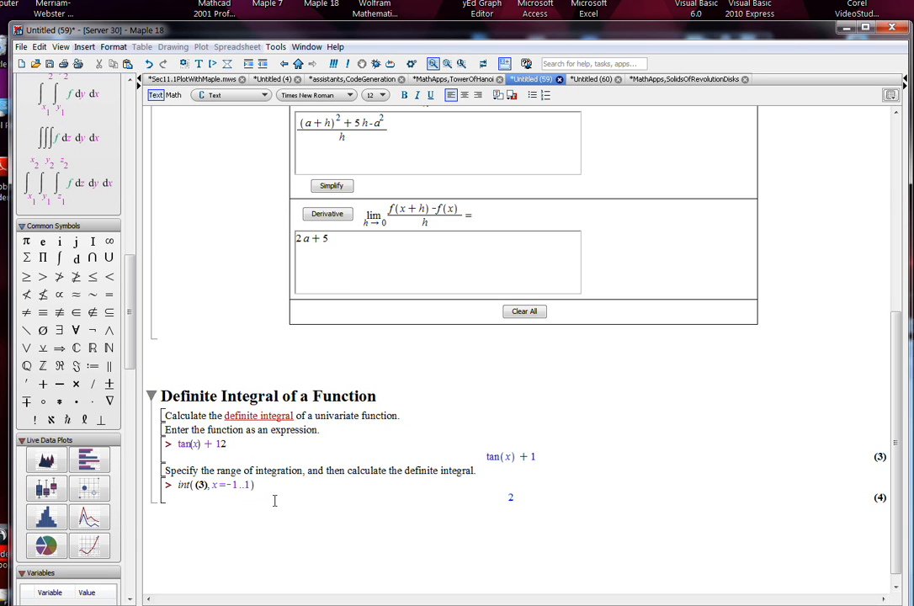
{"action": "left_click", "coordinate": [345, 64]}
{"action": "left_click", "coordinate": [227, 443]}
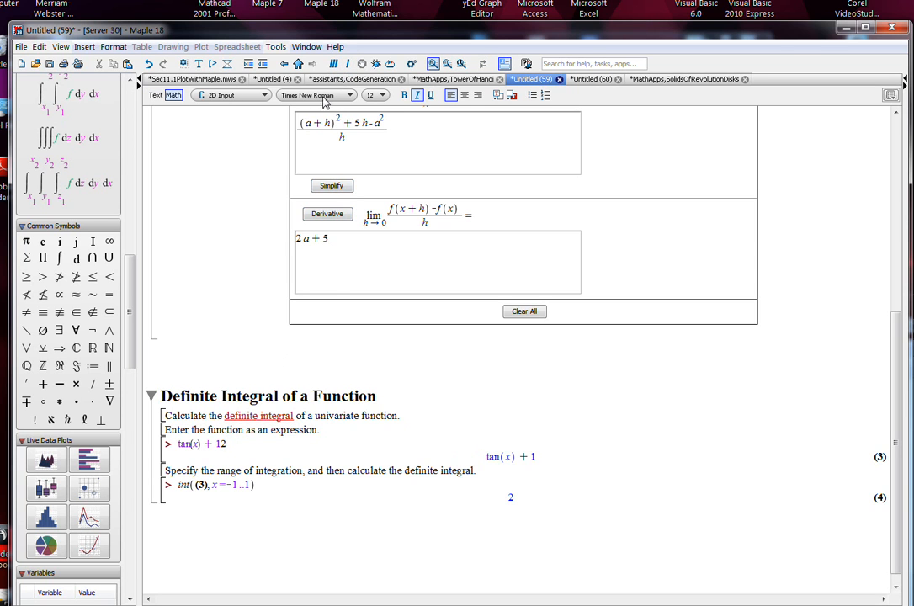
{"action": "left_click", "coordinate": [346, 65]}
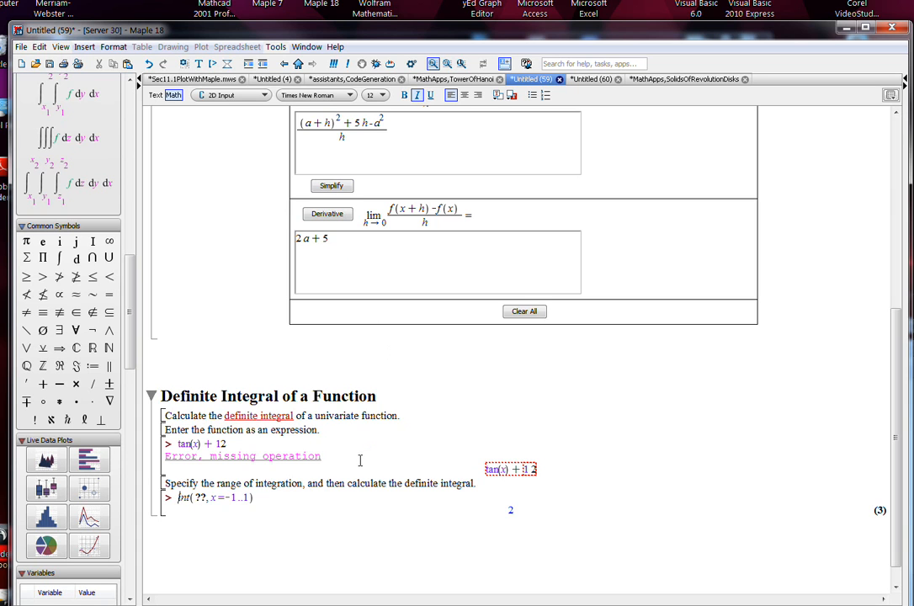
Set the function in the definite integral task to tan(x) + 45 and recalculate the integral from -1 to 1
{"action": "left_click", "coordinate": [220, 445]}
{"action": "key", "text": "Return"}
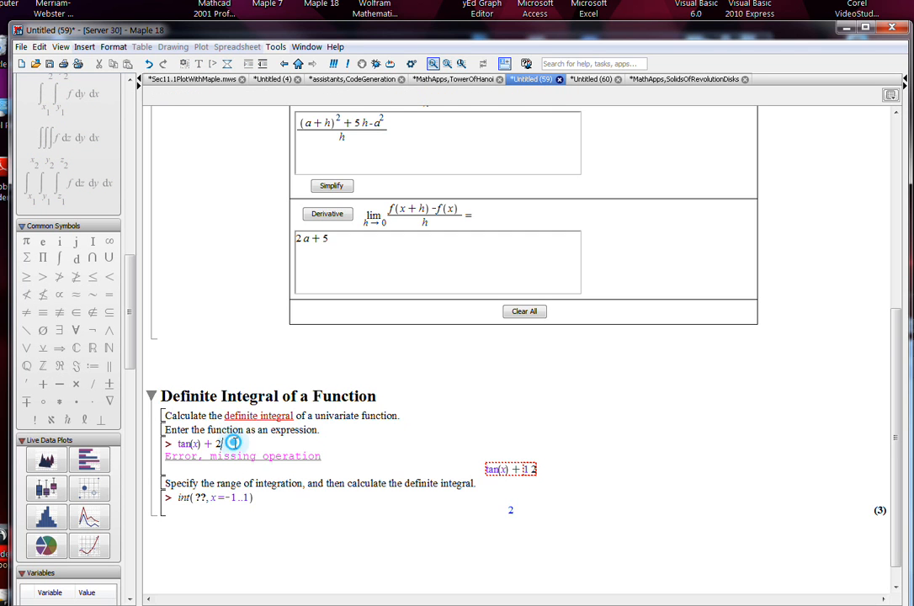
{"action": "double_click", "coordinate": [217, 443]}
{"action": "left_click", "coordinate": [224, 444]}
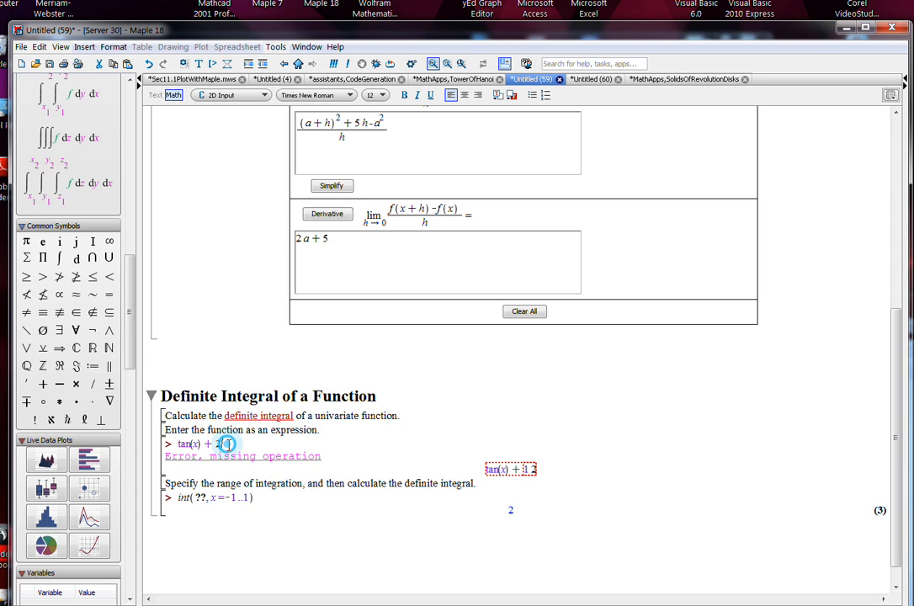
{"action": "key", "text": "BackSpace"}
{"action": "type", "text": "4"}
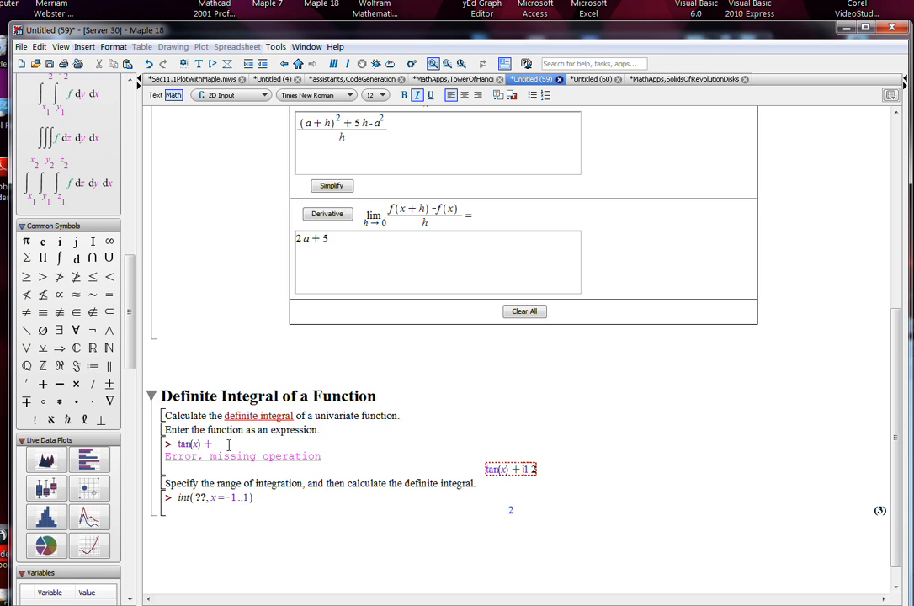
{"action": "left_click", "coordinate": [211, 445]}
{"action": "key", "text": "Return"}
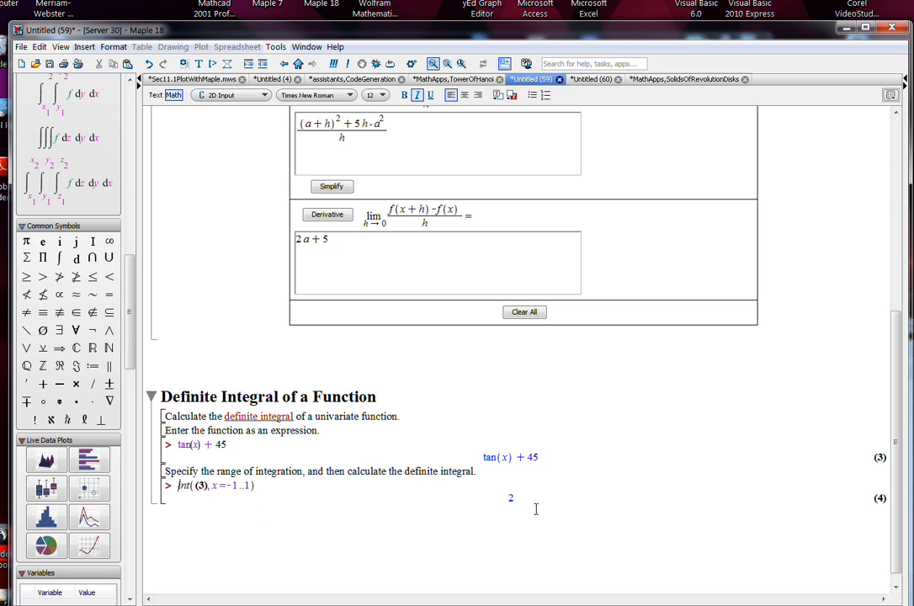
{"action": "left_click", "coordinate": [341, 488]}
{"action": "left_click", "coordinate": [348, 63]}
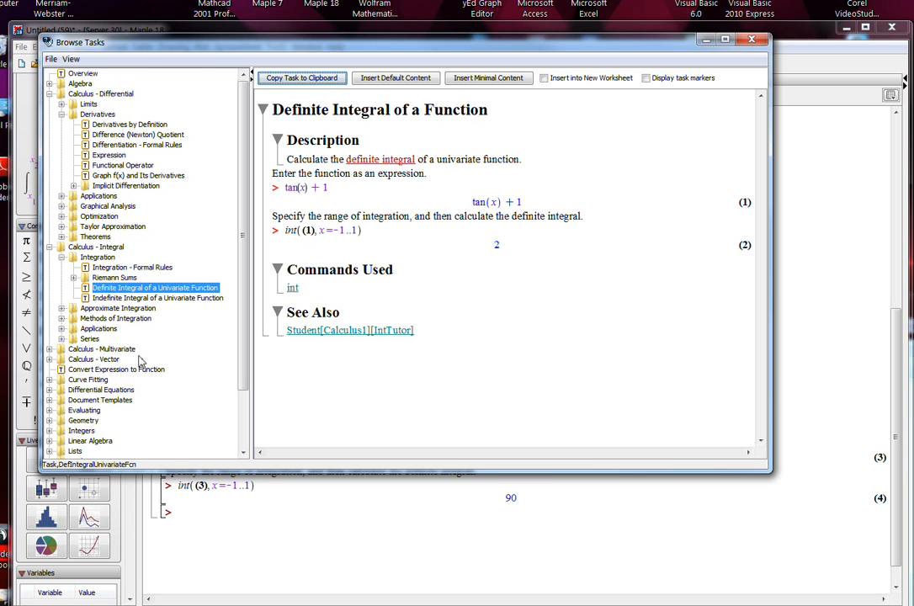
Examine the Solve a Partial Differential Equation Numerically task under Differential Equations, PDEs in the task browser
{"action": "left_click", "coordinate": [49, 390]}
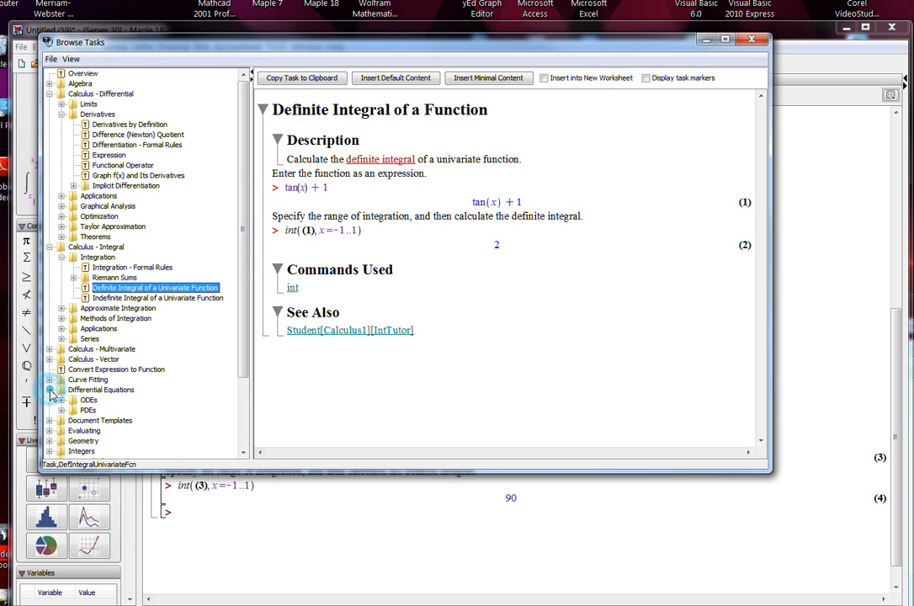
{"action": "left_click", "coordinate": [60, 410]}
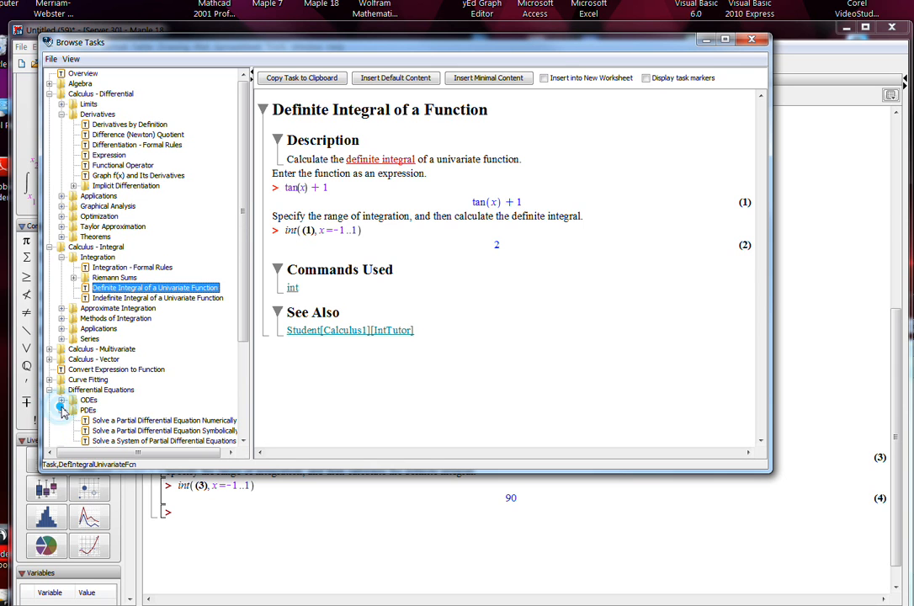
{"action": "left_click", "coordinate": [106, 422]}
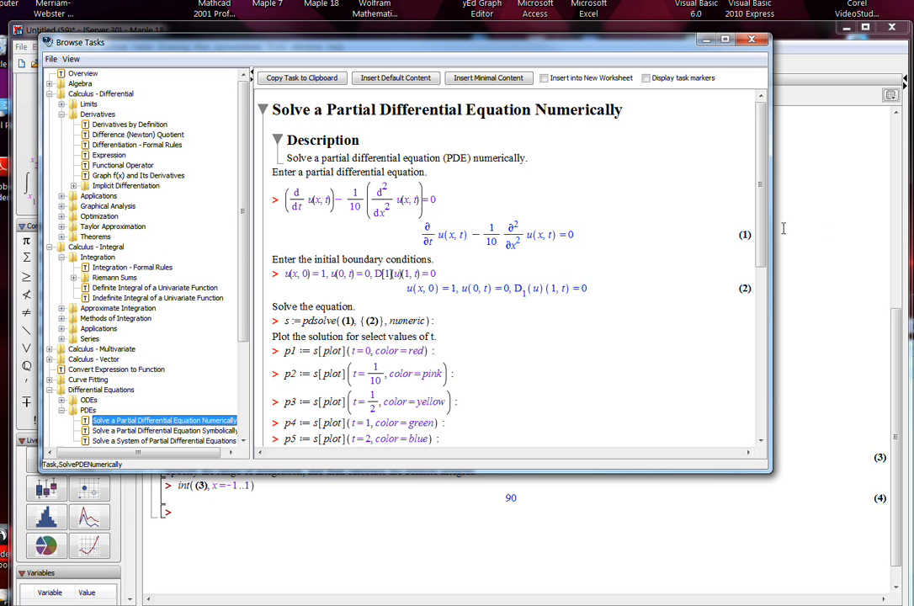
{"action": "left_click_drag", "start_coordinate": [760, 237], "coordinate": [760, 297]}
{"action": "scroll", "coordinate": [685, 350], "scroll_direction": "down", "scroll_amount": 5}
{"action": "scroll", "coordinate": [725, 220], "scroll_direction": "up", "scroll_amount": 8}
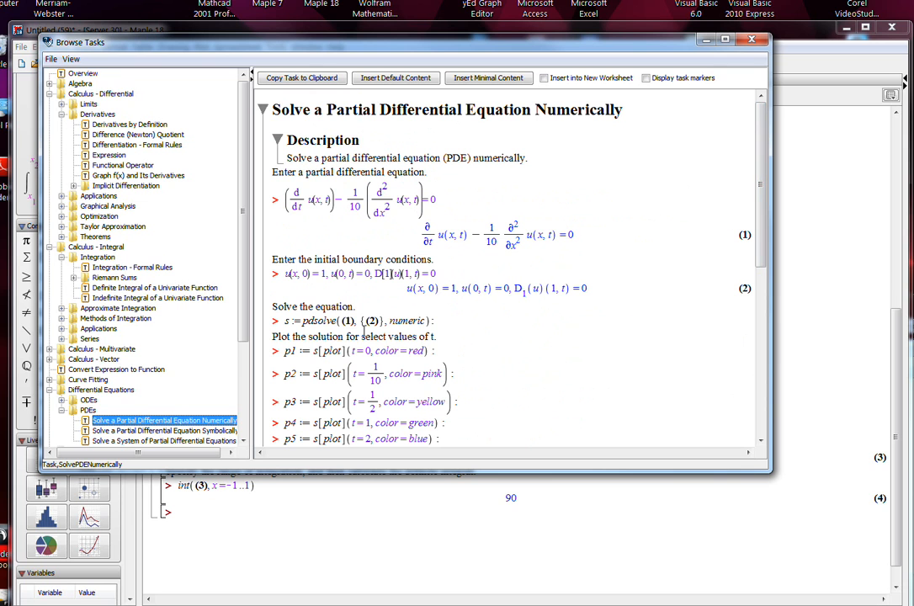
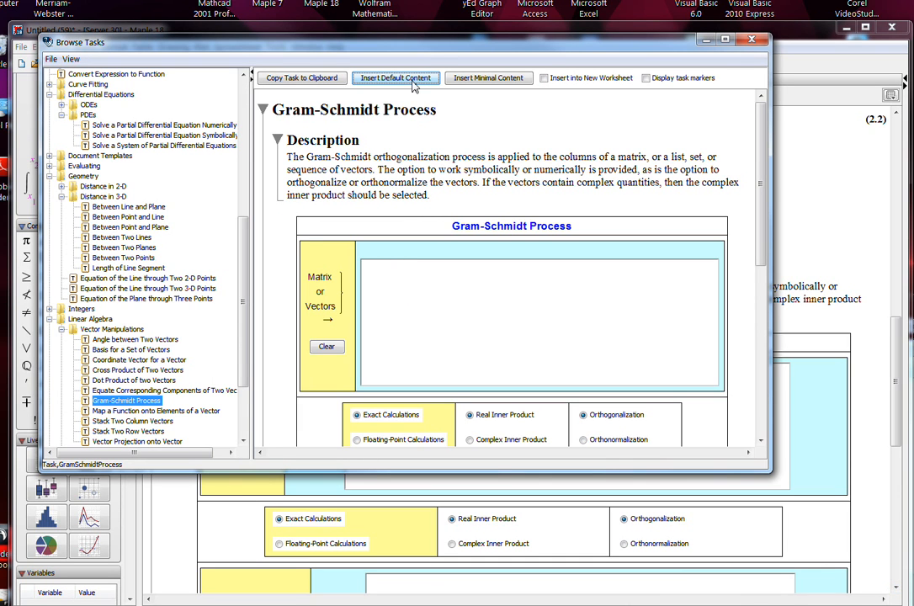
Preview the vector manipulation tasks under Linear Algebra and insert the default content of Angle between Two Vectors
{"action": "left_click", "coordinate": [139, 391]}
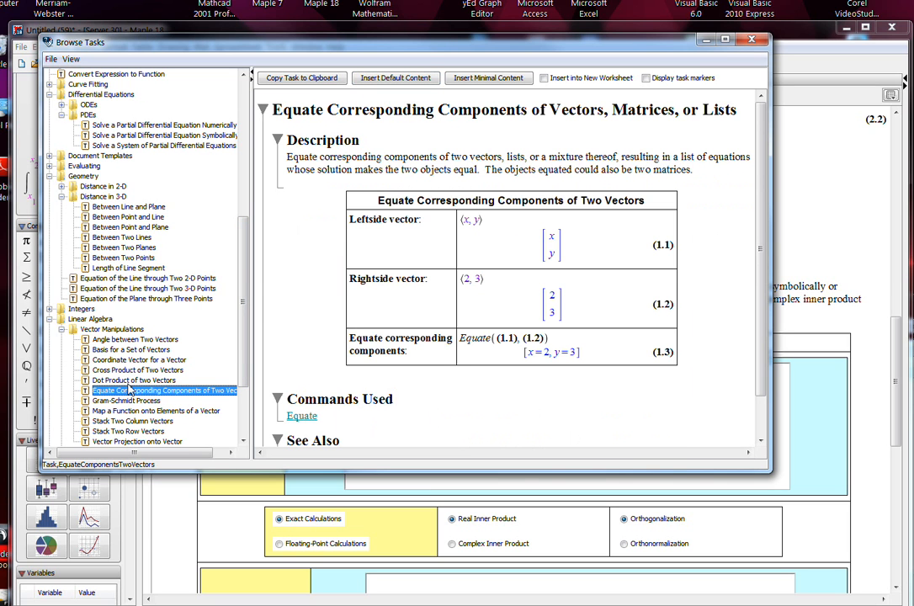
{"action": "left_click", "coordinate": [126, 380]}
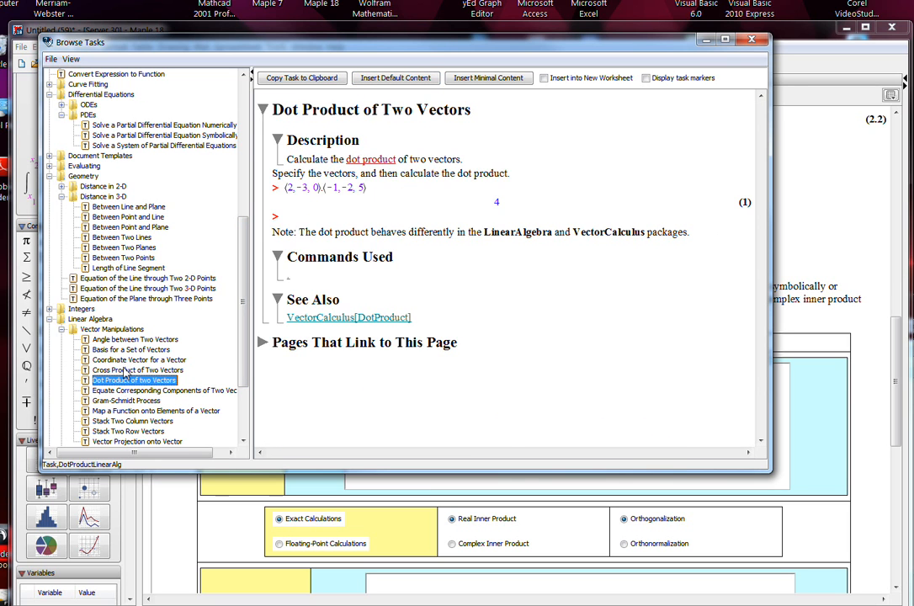
{"action": "left_click", "coordinate": [125, 370]}
{"action": "left_click", "coordinate": [124, 360]}
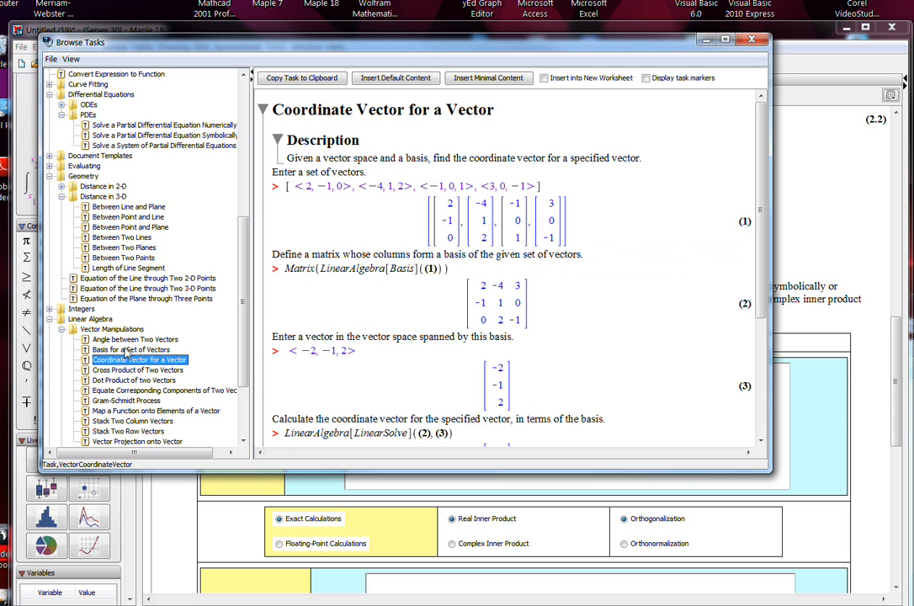
{"action": "left_click", "coordinate": [126, 349]}
{"action": "left_click", "coordinate": [131, 339]}
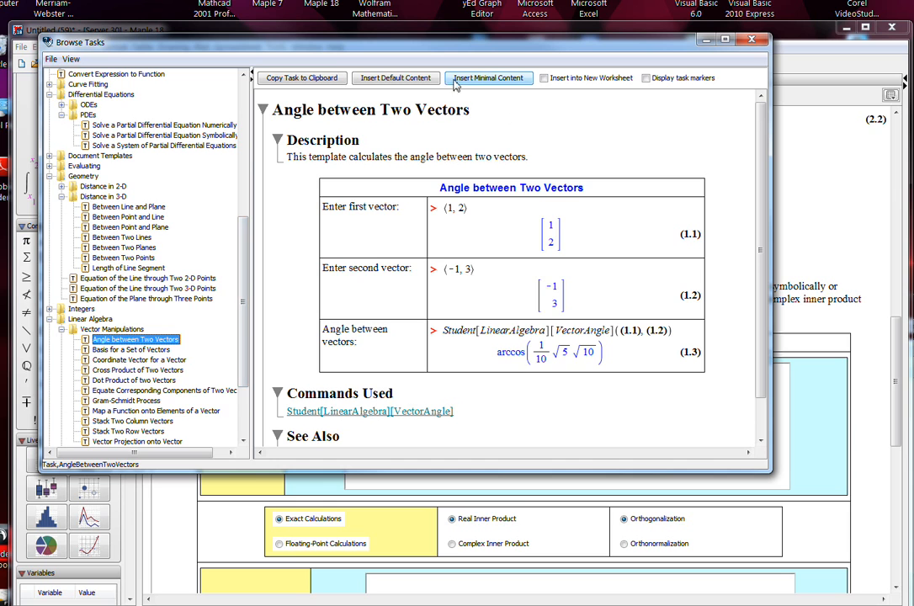
{"action": "left_click", "coordinate": [421, 79]}
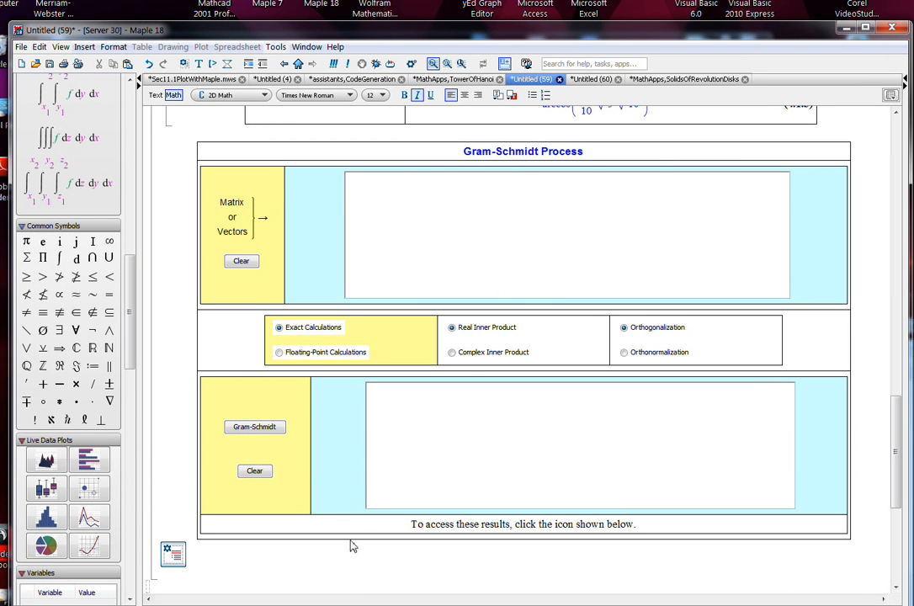
Copy the Angle between Two Vectors task to the clipboard and paste it at the end of the document
{"action": "scroll", "coordinate": [298, 548], "scroll_direction": "up", "scroll_amount": 1}
{"action": "scroll", "coordinate": [286, 556], "scroll_direction": "down", "scroll_amount": 7}
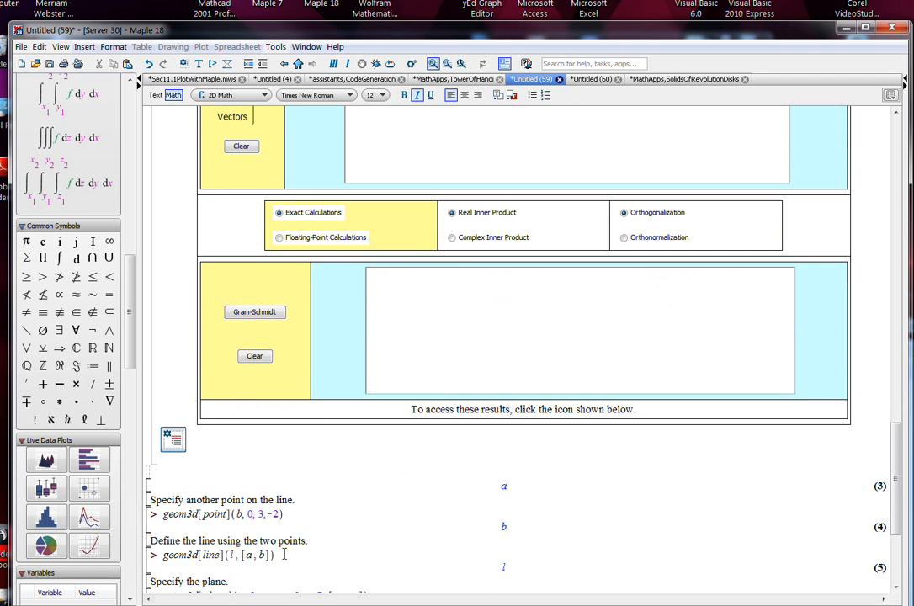
{"action": "scroll", "coordinate": [286, 547], "scroll_direction": "down", "scroll_amount": 2}
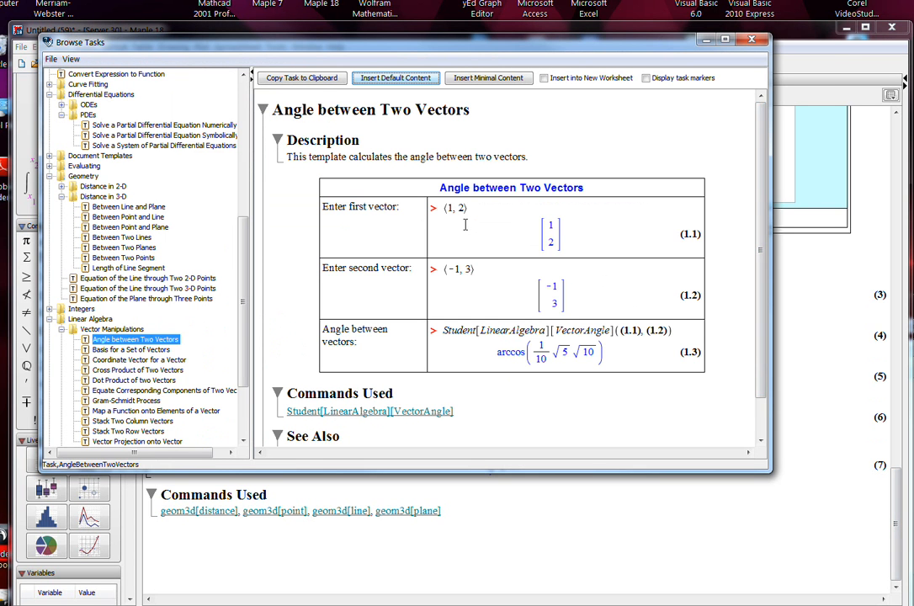
{"action": "left_click", "coordinate": [301, 78]}
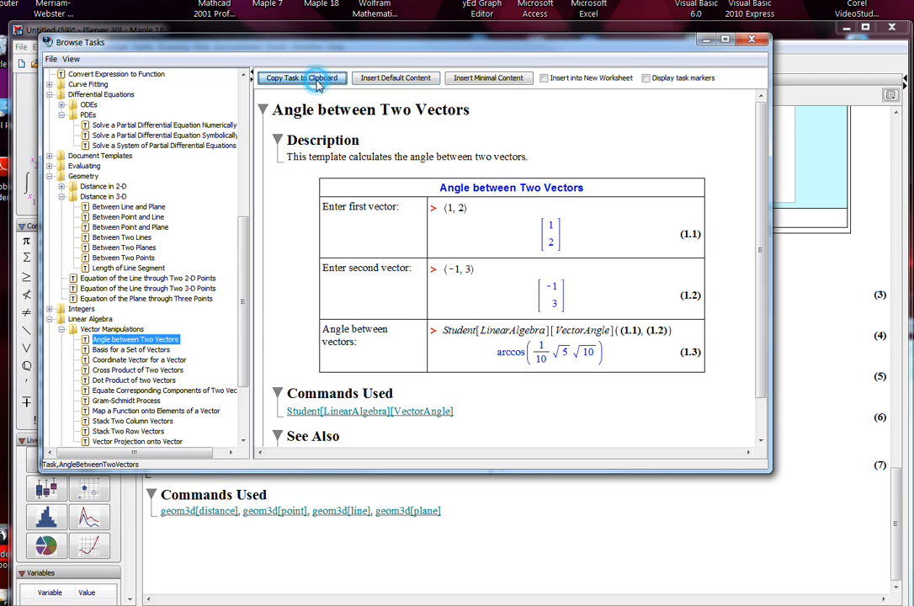
{"action": "left_click", "coordinate": [339, 544]}
{"action": "key", "text": "ctrl+v"}
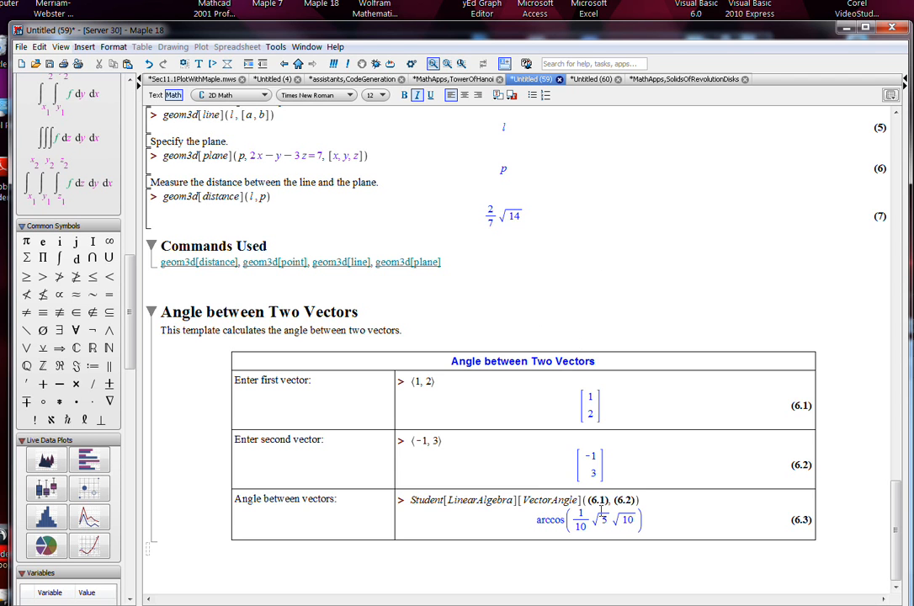
{"action": "scroll", "coordinate": [580, 478], "scroll_direction": "up", "scroll_amount": 3}
{"action": "scroll", "coordinate": [576, 461], "scroll_direction": "down", "scroll_amount": 3}
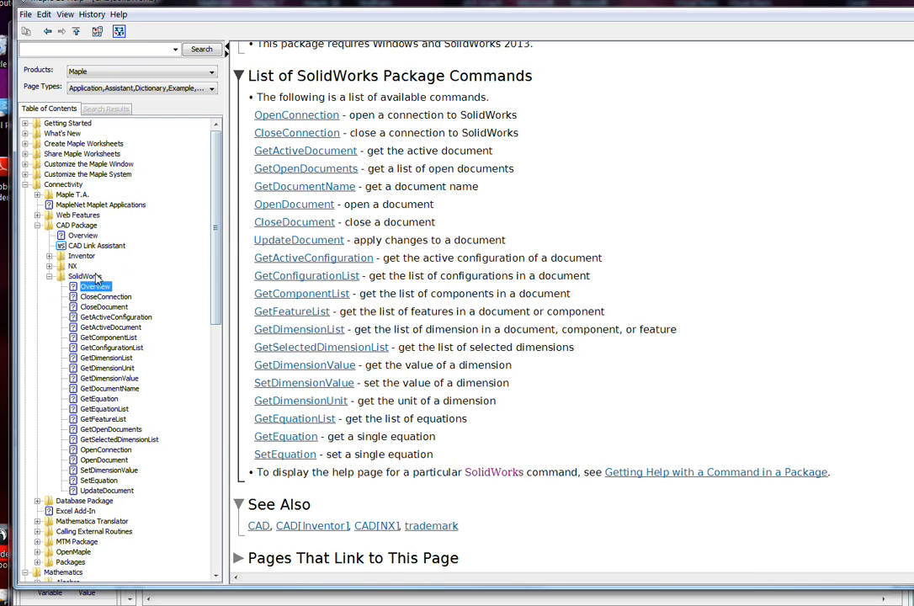
Review the CAD SolidWorks package help page and go back to the index of library function packages
{"action": "scroll", "coordinate": [310, 324], "scroll_direction": "up", "scroll_amount": 3}
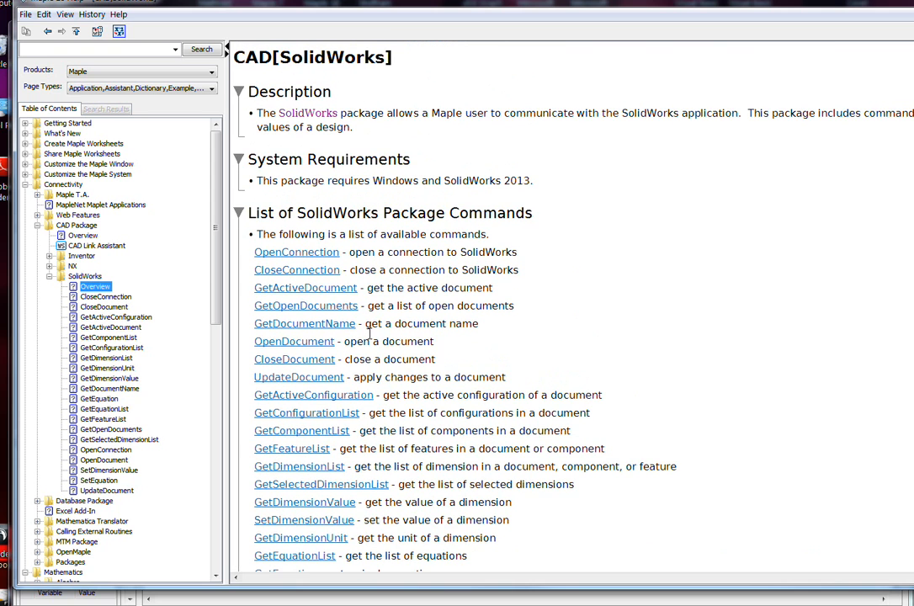
{"action": "left_click", "coordinate": [48, 32]}
{"action": "left_click", "coordinate": [48, 32]}
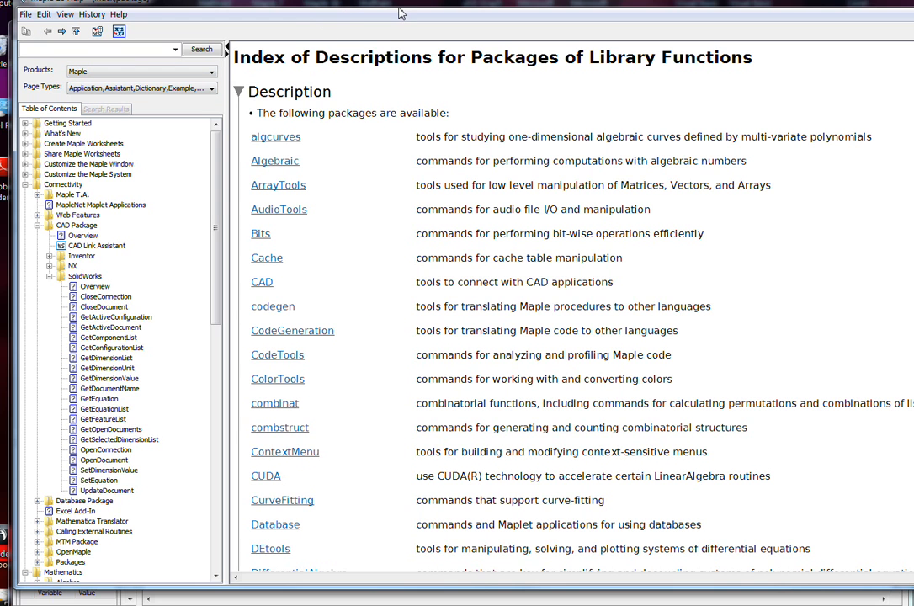
Switch to the worksheet and display the list of packages that can be loaded
{"action": "left_click", "coordinate": [568, 603]}
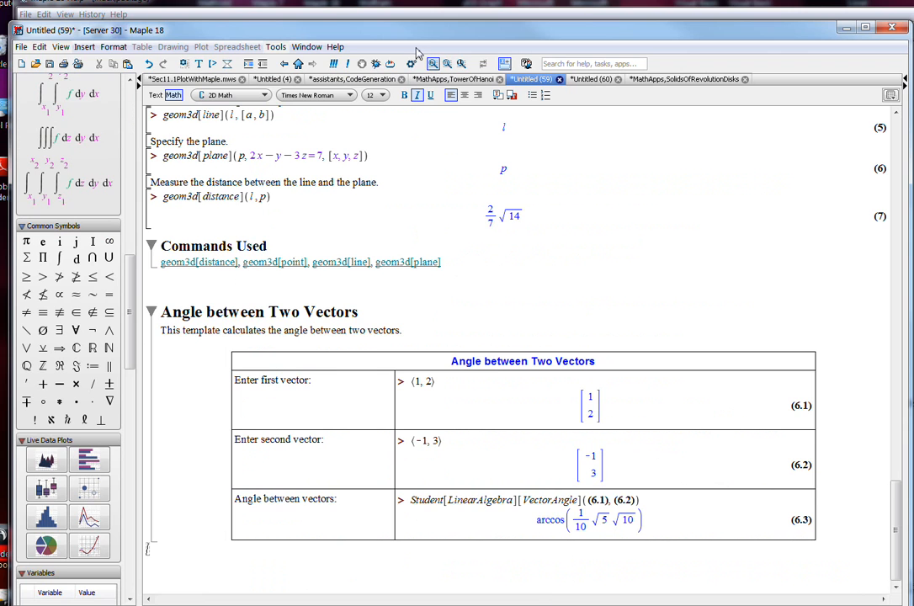
{"action": "left_click", "coordinate": [283, 49]}
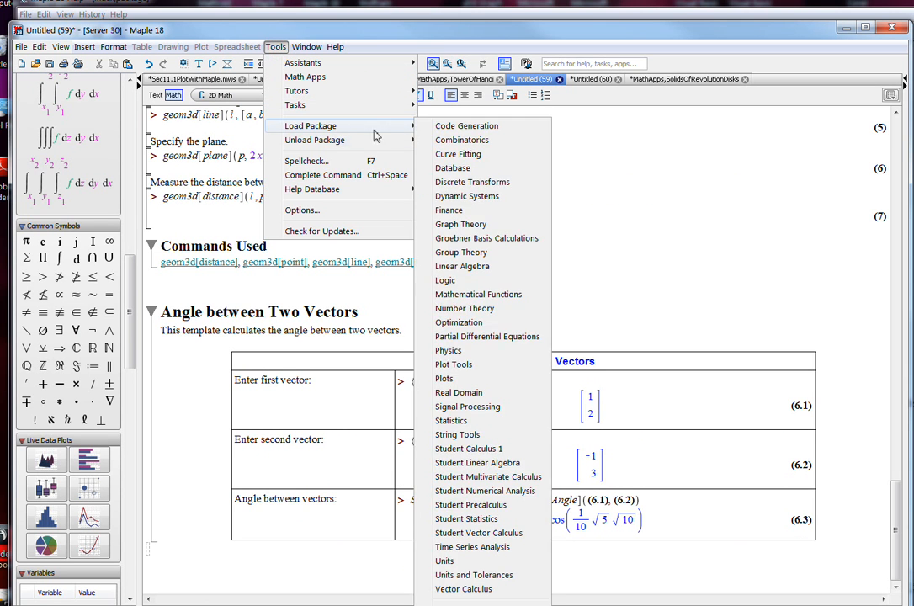
{"action": "mouse_move", "coordinate": [395, 126]}
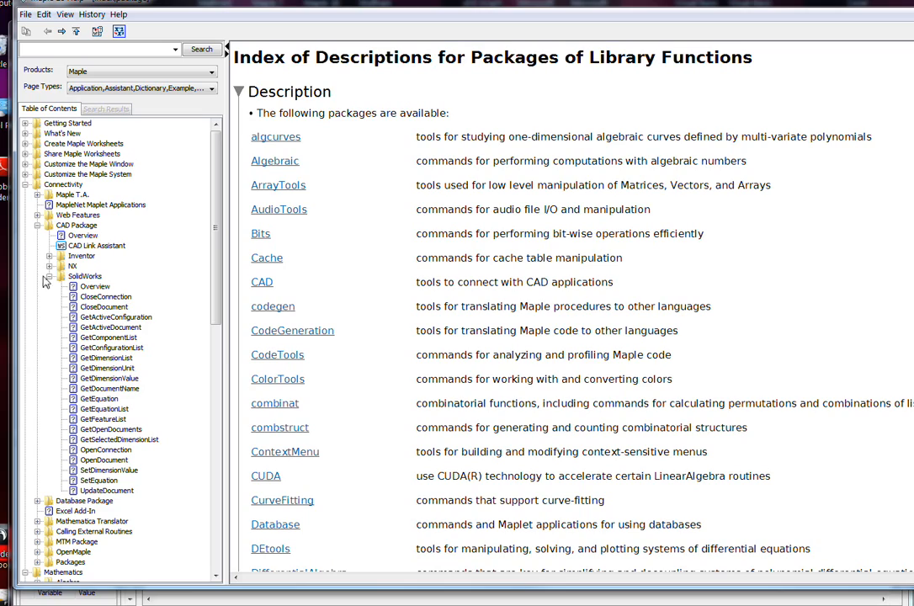
Find the Fractals package in the help index and open the BurningShip command from its EscapeTime page
{"action": "scroll", "coordinate": [321, 181], "scroll_direction": "down", "scroll_amount": 10}
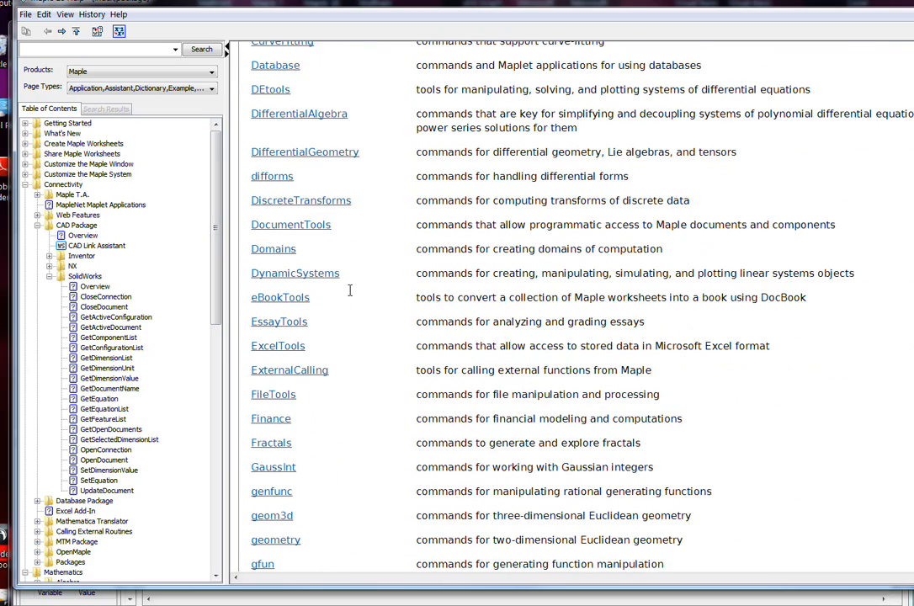
{"action": "scroll", "coordinate": [349, 290], "scroll_direction": "down", "scroll_amount": 6}
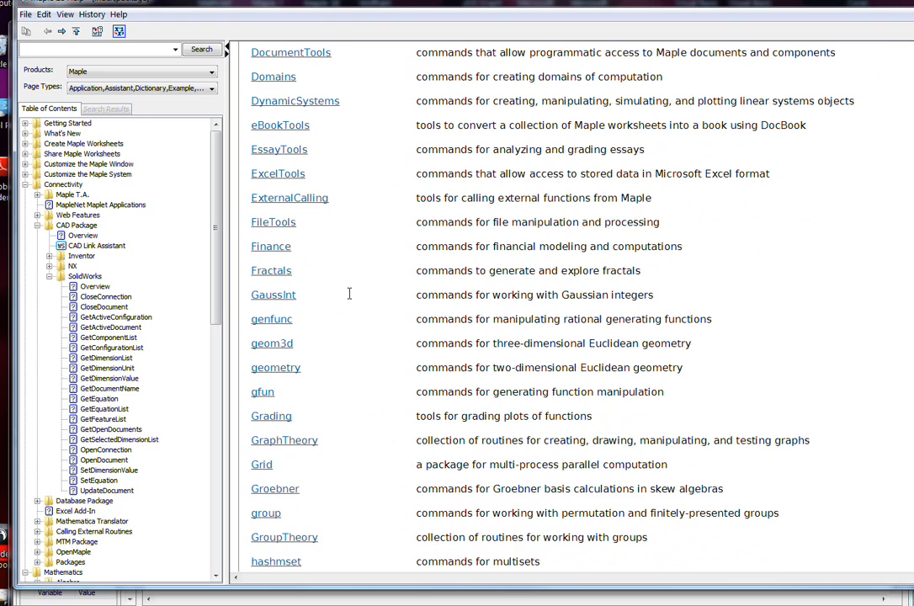
{"action": "left_click", "coordinate": [274, 271]}
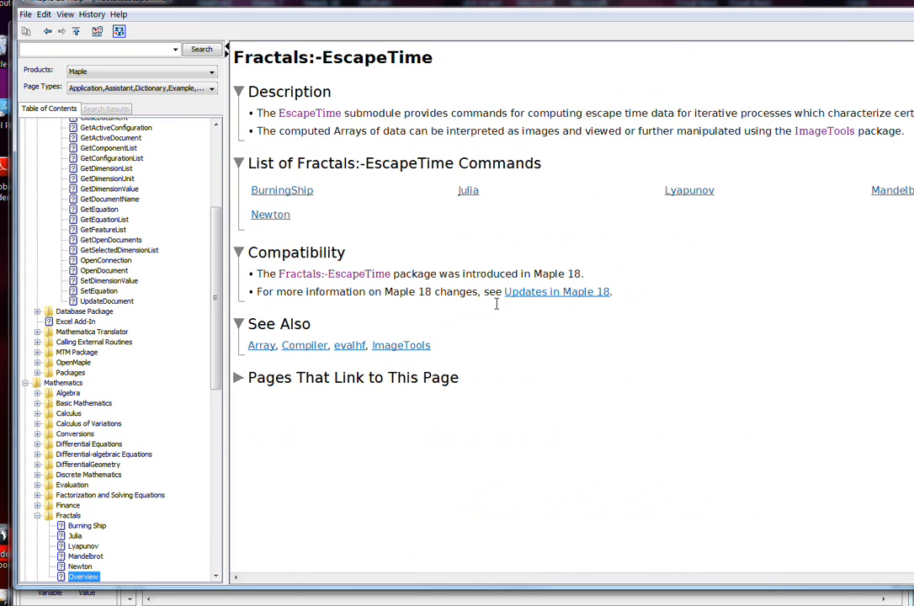
{"action": "left_click", "coordinate": [291, 191]}
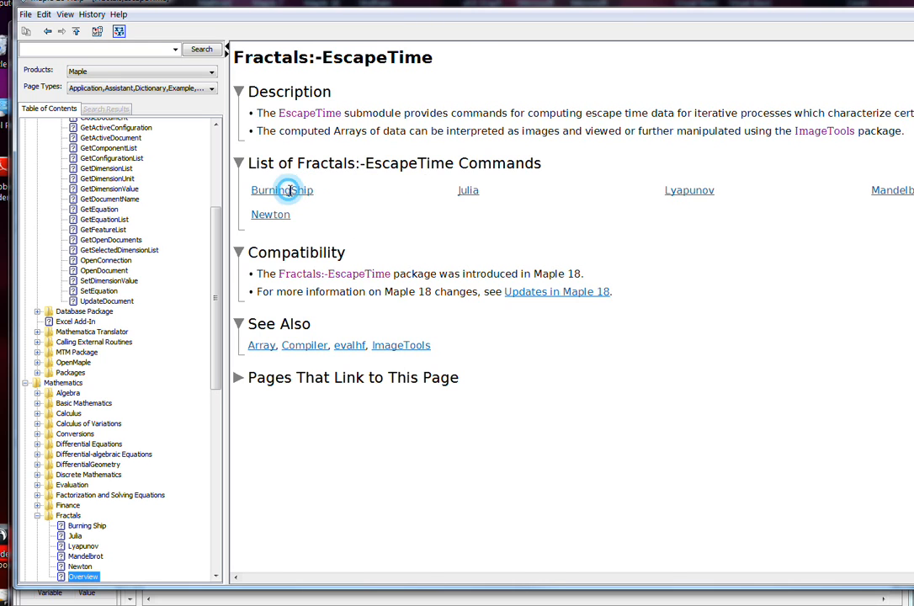
Examine the BurningShip help page, from its parameters and options down to the example fractal images with layer1 and layer2 output
{"action": "scroll", "coordinate": [337, 219], "scroll_direction": "down", "scroll_amount": 3}
{"action": "scroll", "coordinate": [353, 216], "scroll_direction": "up", "scroll_amount": 3}
{"action": "scroll", "coordinate": [374, 213], "scroll_direction": "down", "scroll_amount": 5}
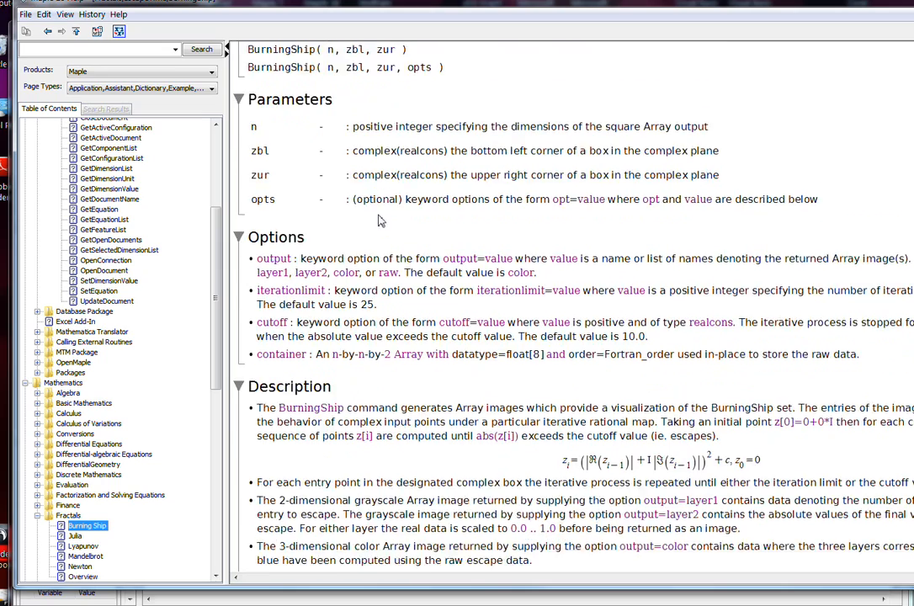
{"action": "scroll", "coordinate": [538, 315], "scroll_direction": "down", "scroll_amount": 10}
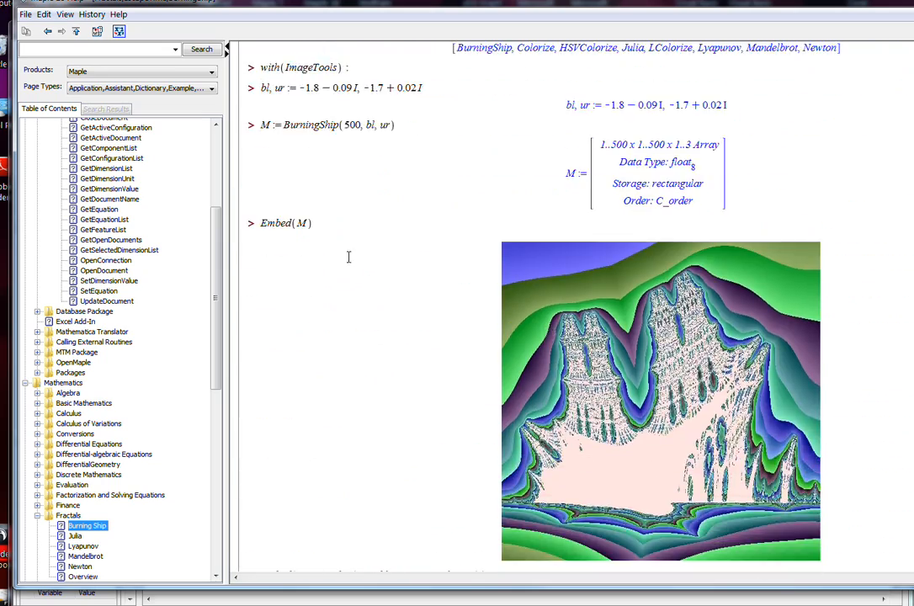
{"action": "scroll", "coordinate": [353, 253], "scroll_direction": "down", "scroll_amount": 1}
{"action": "scroll", "coordinate": [347, 194], "scroll_direction": "up", "scroll_amount": 3}
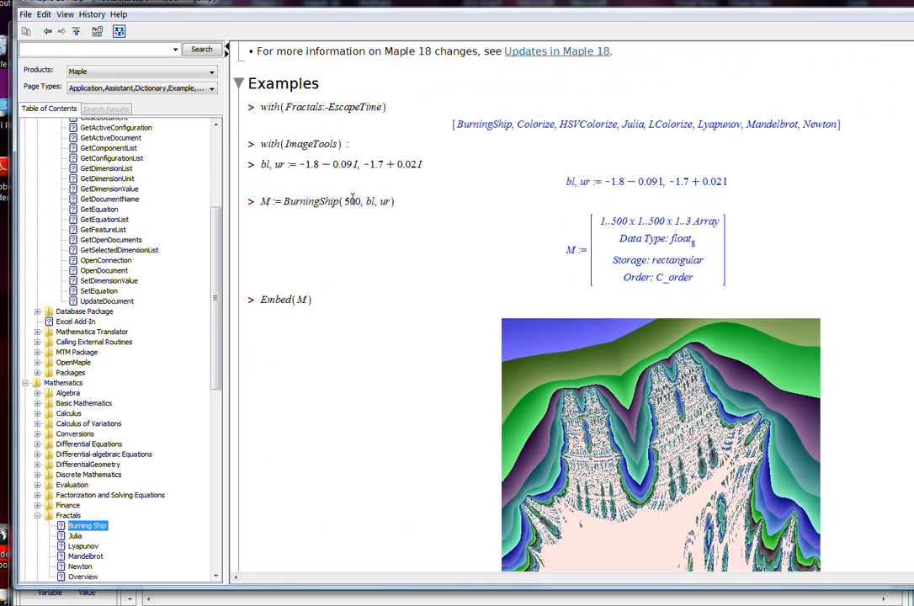
{"action": "scroll", "coordinate": [394, 330], "scroll_direction": "down", "scroll_amount": 7}
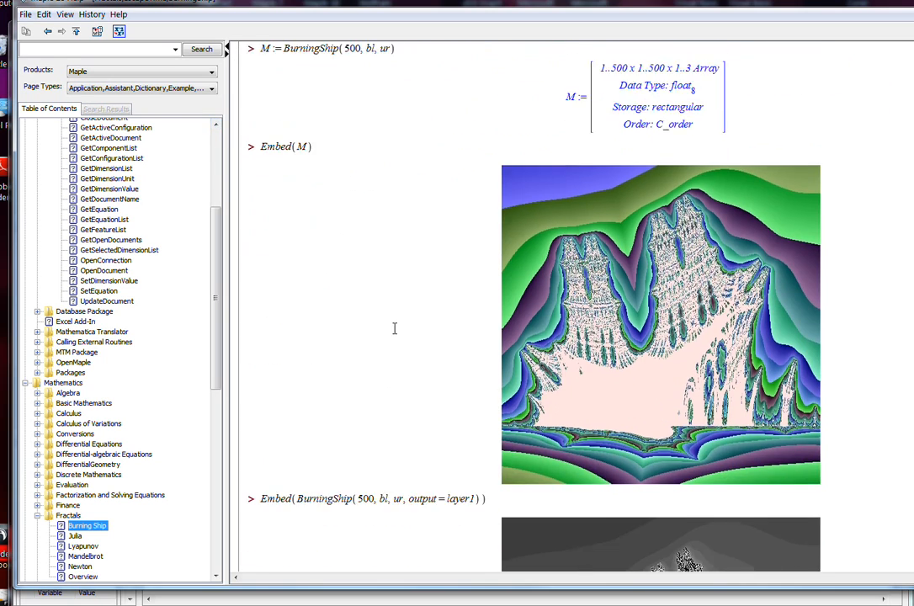
{"action": "scroll", "coordinate": [394, 328], "scroll_direction": "down", "scroll_amount": 8}
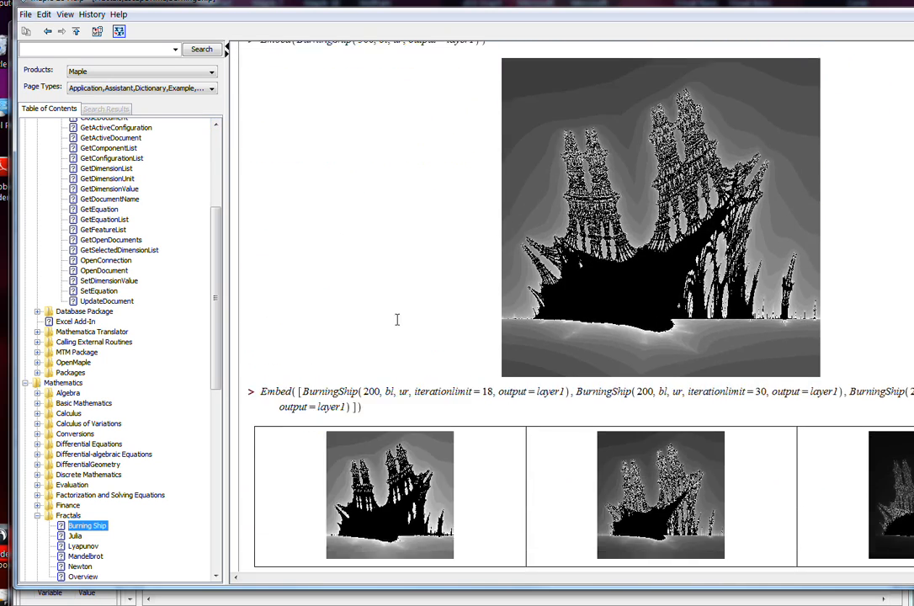
{"action": "scroll", "coordinate": [396, 318], "scroll_direction": "down", "scroll_amount": 7}
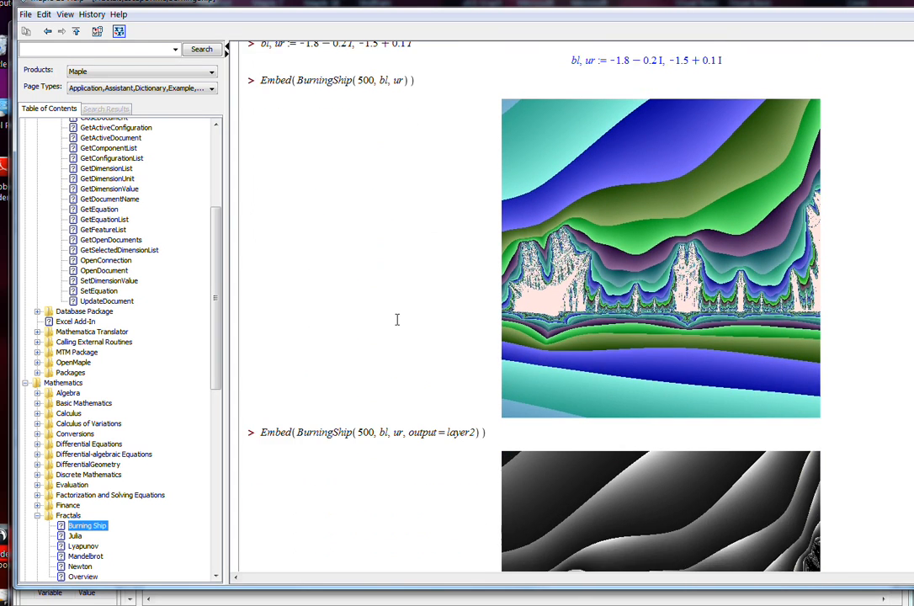
{"action": "scroll", "coordinate": [396, 319], "scroll_direction": "down", "scroll_amount": 2}
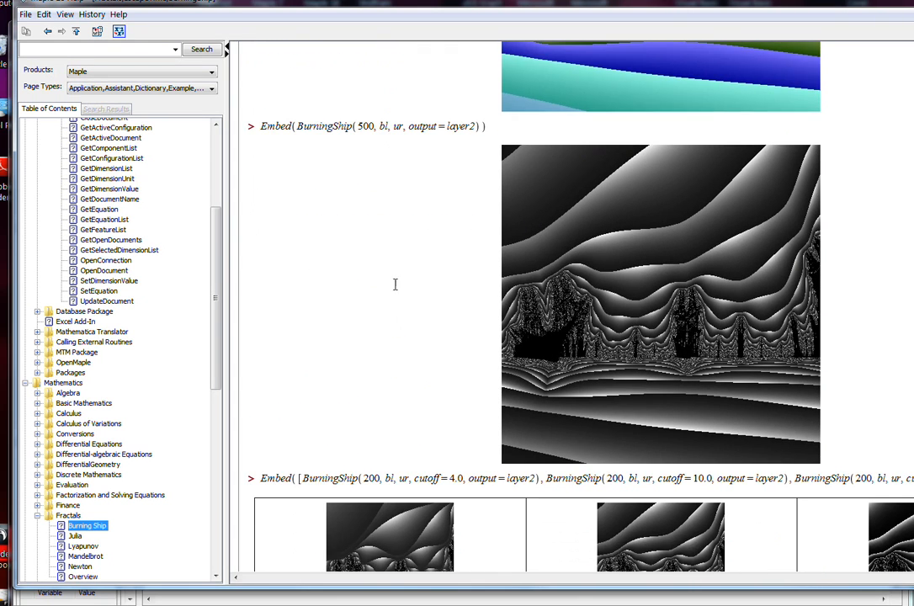
{"action": "scroll", "coordinate": [412, 270], "scroll_direction": "down", "scroll_amount": 2}
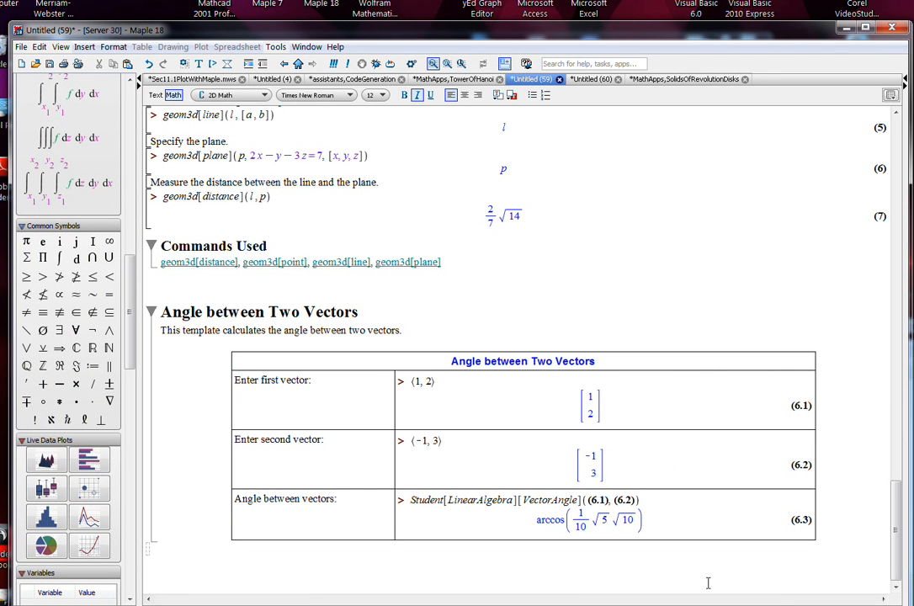
Switch to the Code Generation Assistant worksheet and look over the list of available assistants
{"action": "mouse_move", "coordinate": [701, 604]}
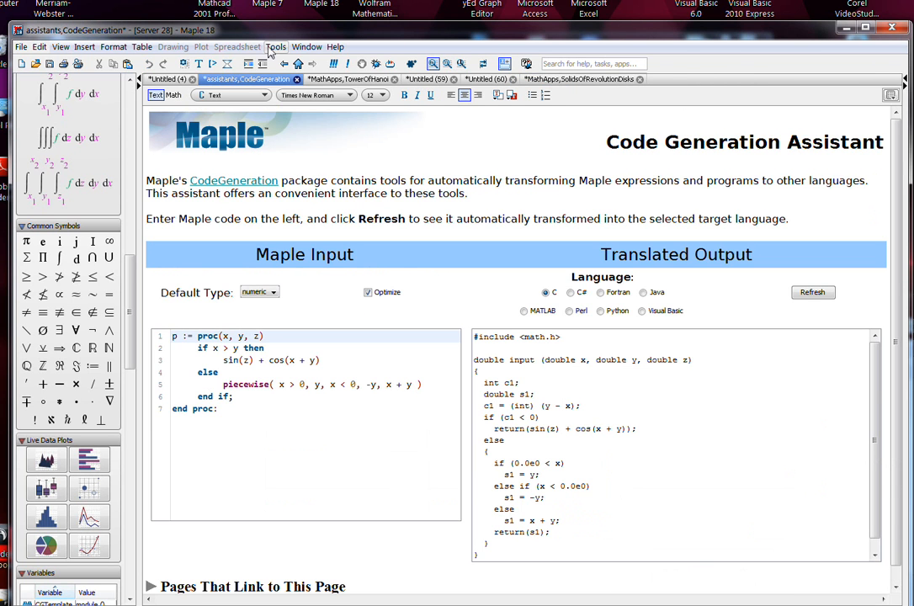
{"action": "left_click", "coordinate": [276, 48]}
{"action": "mouse_move", "coordinate": [392, 65]}
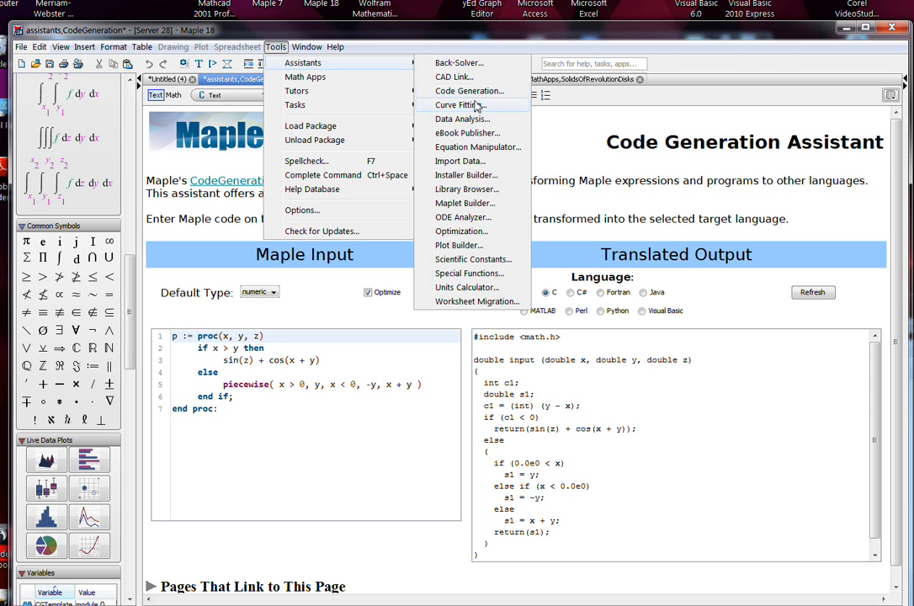
{"action": "left_click", "coordinate": [578, 169]}
{"action": "left_click", "coordinate": [564, 143]}
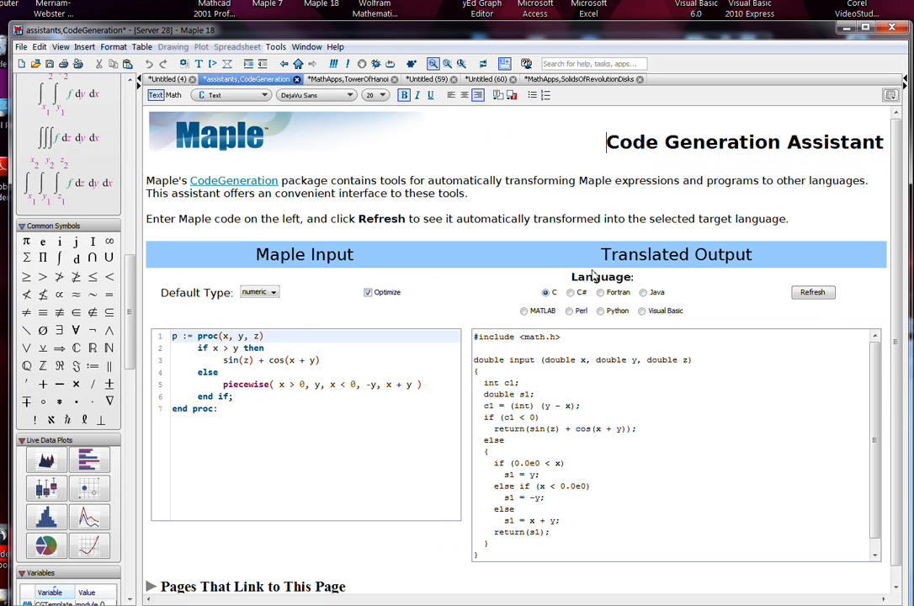
Translate the sample procedure into C#, Fortran, Perl, MATLAB and Visual Basic in turn
{"action": "left_click", "coordinate": [572, 293]}
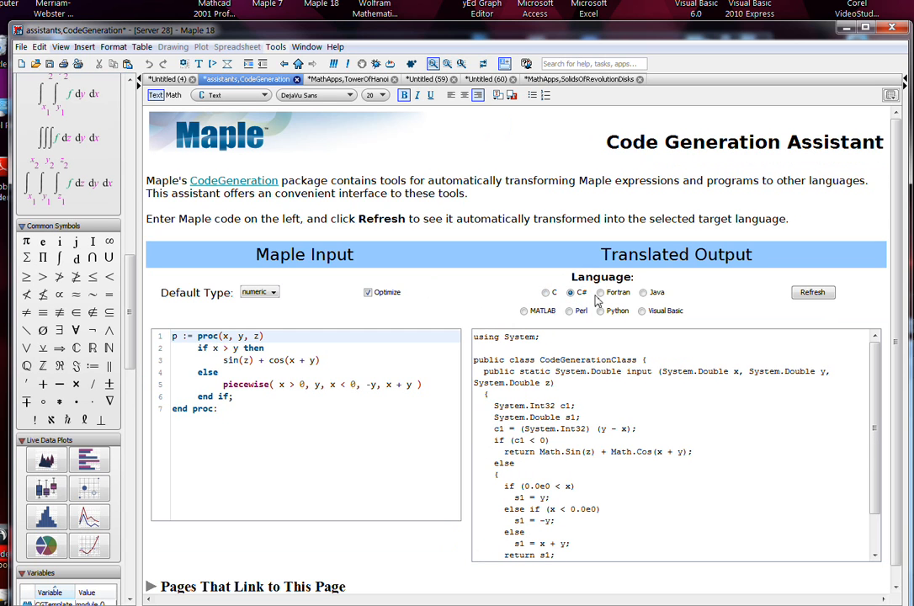
{"action": "left_click", "coordinate": [599, 292]}
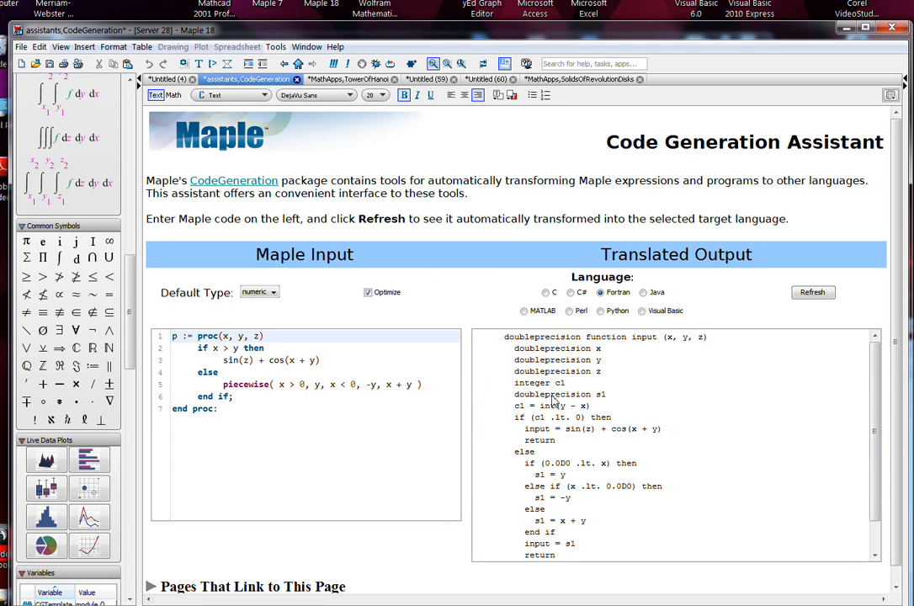
{"action": "left_click", "coordinate": [575, 311]}
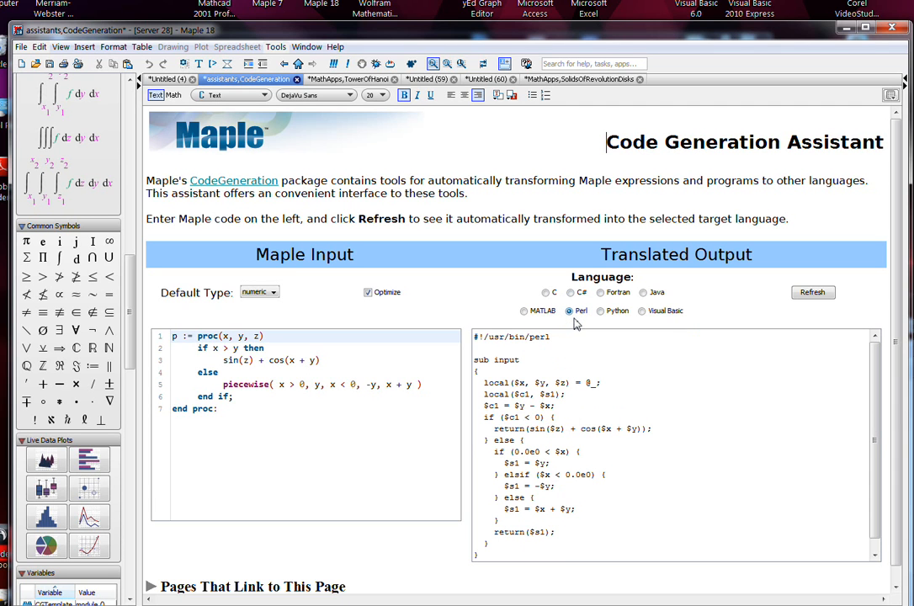
{"action": "left_click", "coordinate": [525, 313]}
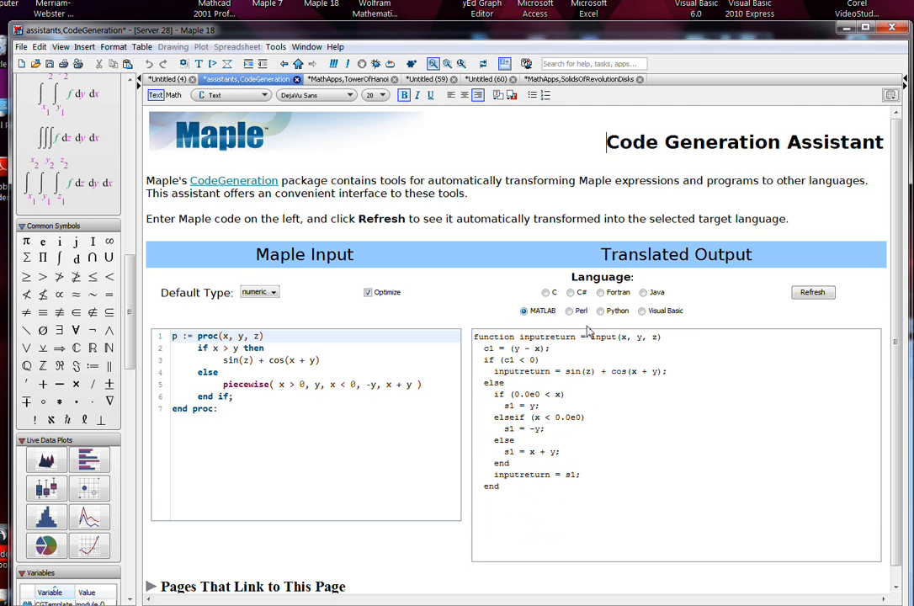
{"action": "left_click", "coordinate": [642, 312]}
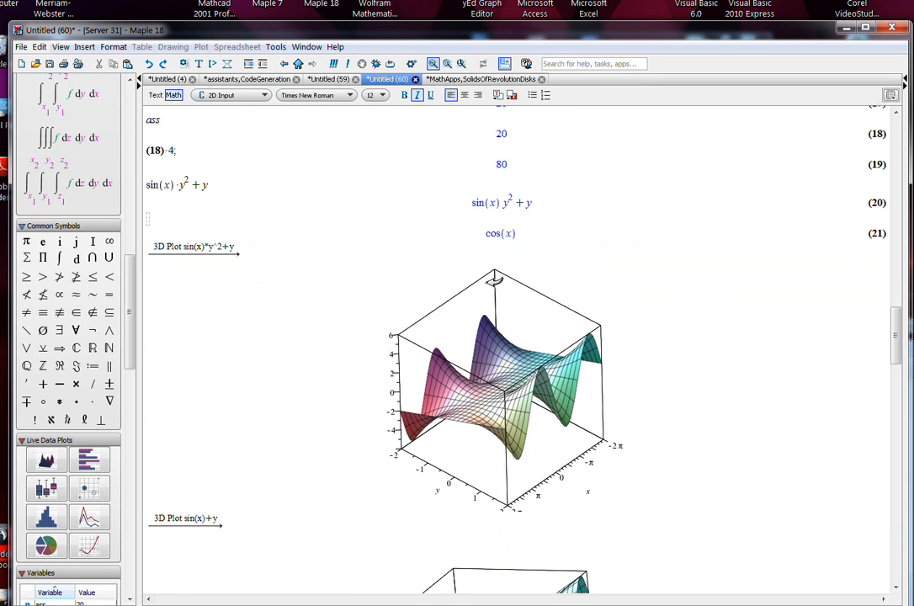
Delete the cos(x) output above the 3D plot of sin(x)*y^2+y in the Untitled (60) document
{"action": "left_click", "coordinate": [383, 253]}
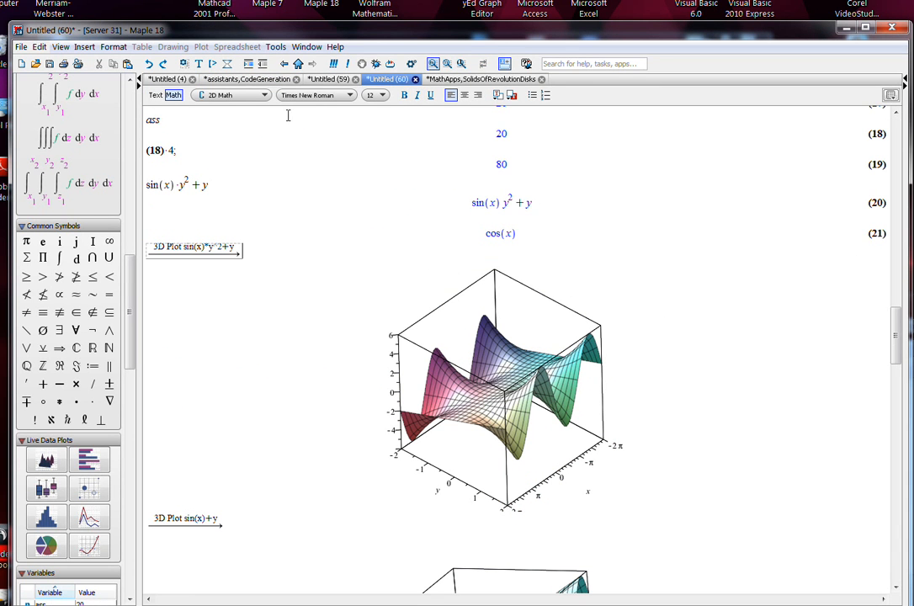
{"action": "left_click", "coordinate": [211, 227]}
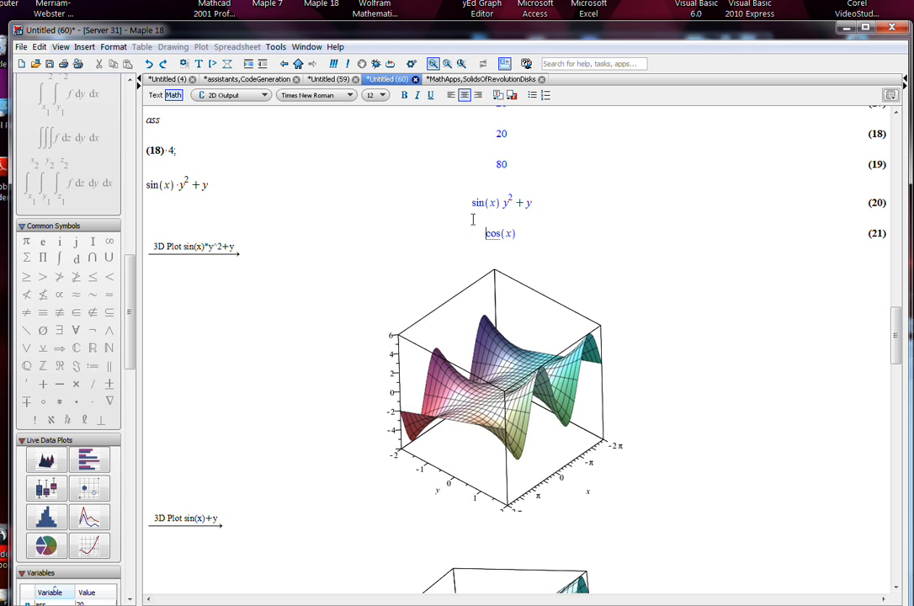
{"action": "left_click_drag", "start_coordinate": [518, 234], "coordinate": [491, 237]}
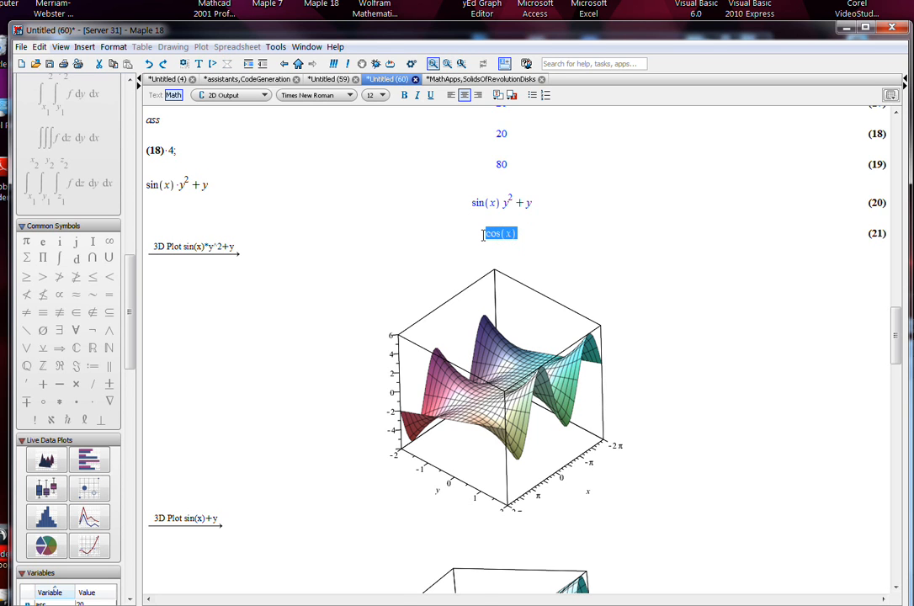
{"action": "key", "text": "Delete"}
{"action": "scroll", "coordinate": [483, 237], "scroll_direction": "up", "scroll_amount": 1}
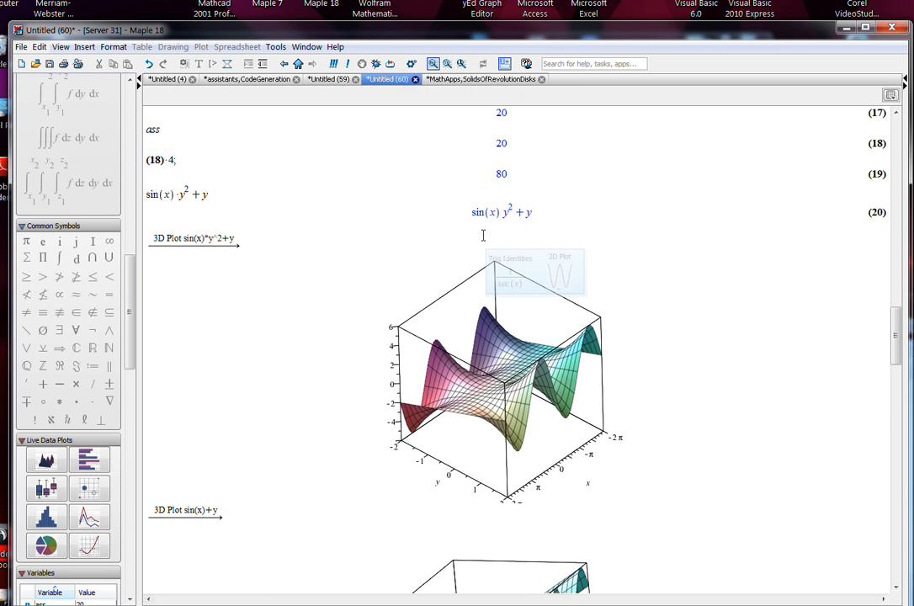
Enter cos(x) on the empty line above the 3D plot of sin(x)*y^2+y and evaluate it
{"action": "left_click", "coordinate": [259, 226]}
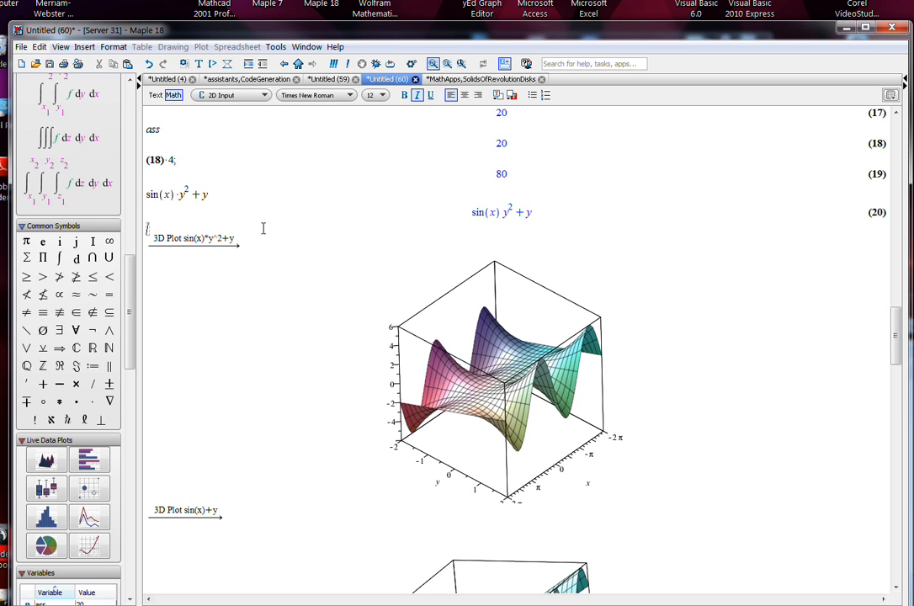
{"action": "type", "text": "cos(c"}
{"action": "key", "text": "Return"}
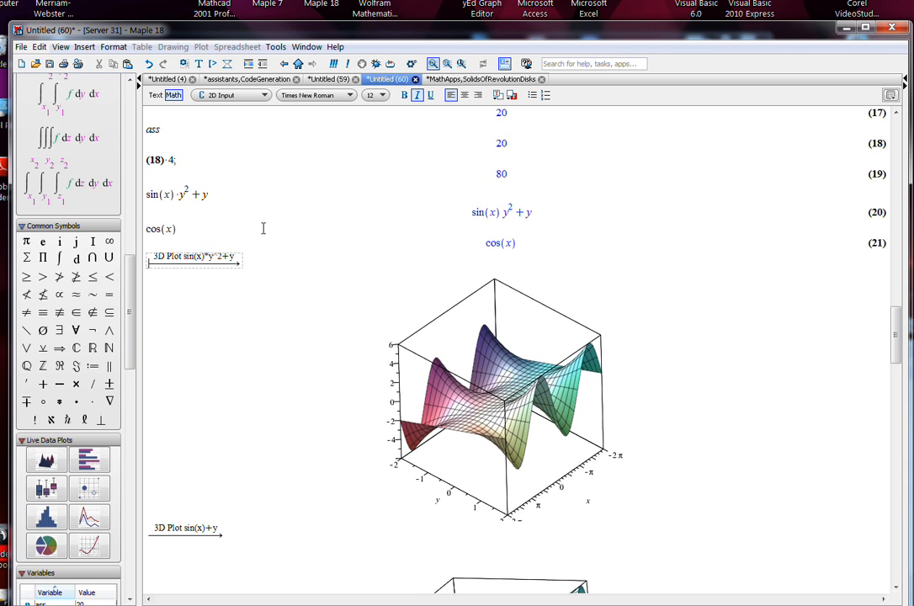
Move the cos(x) input expression into the 3D plot of sin(x)*y^2+y as an additional surface and rotate the plot
{"action": "double_click", "coordinate": [176, 229]}
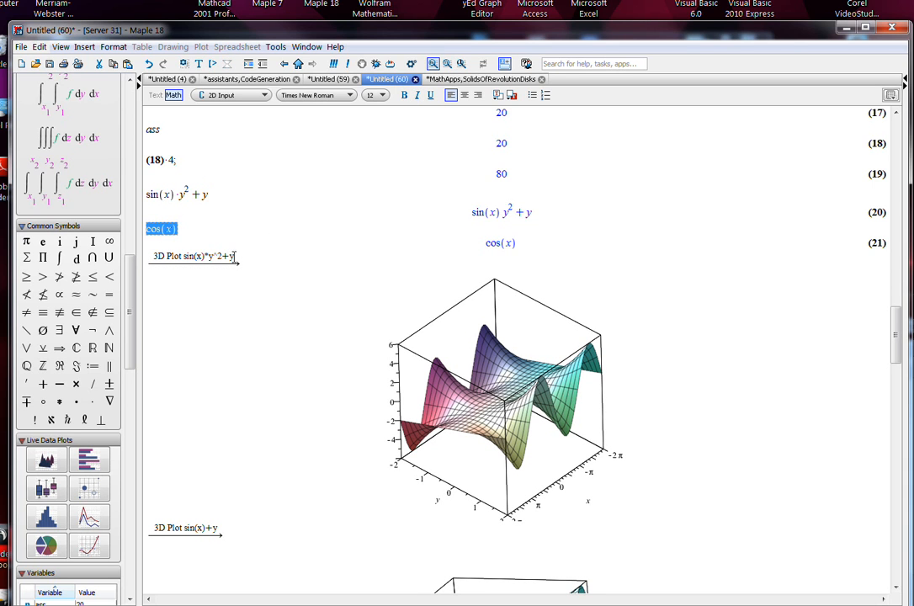
{"action": "left_click", "coordinate": [457, 350]}
{"action": "left_click_drag", "start_coordinate": [457, 349], "coordinate": [546, 328]}
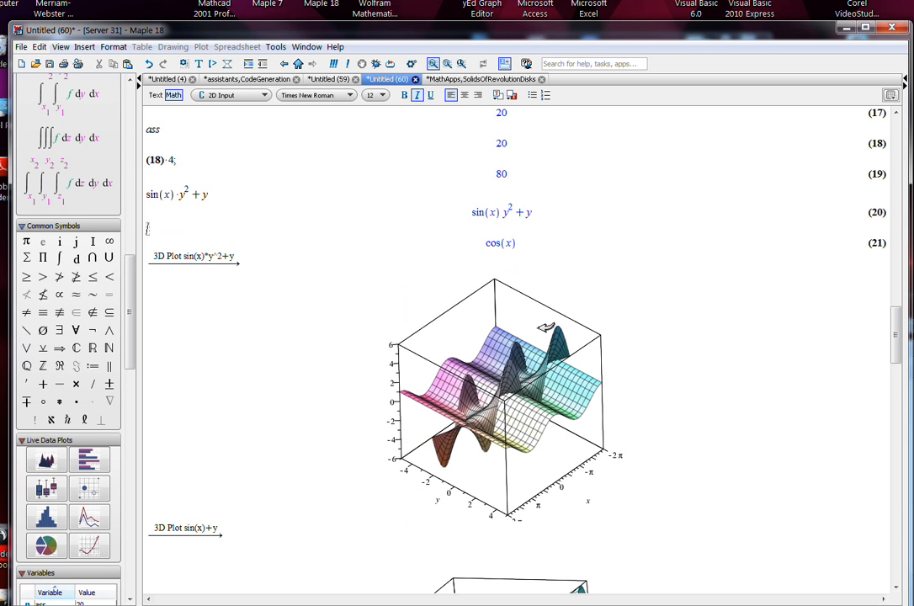
{"action": "left_click", "coordinate": [609, 332]}
{"action": "left_click_drag", "start_coordinate": [528, 401], "coordinate": [543, 385]}
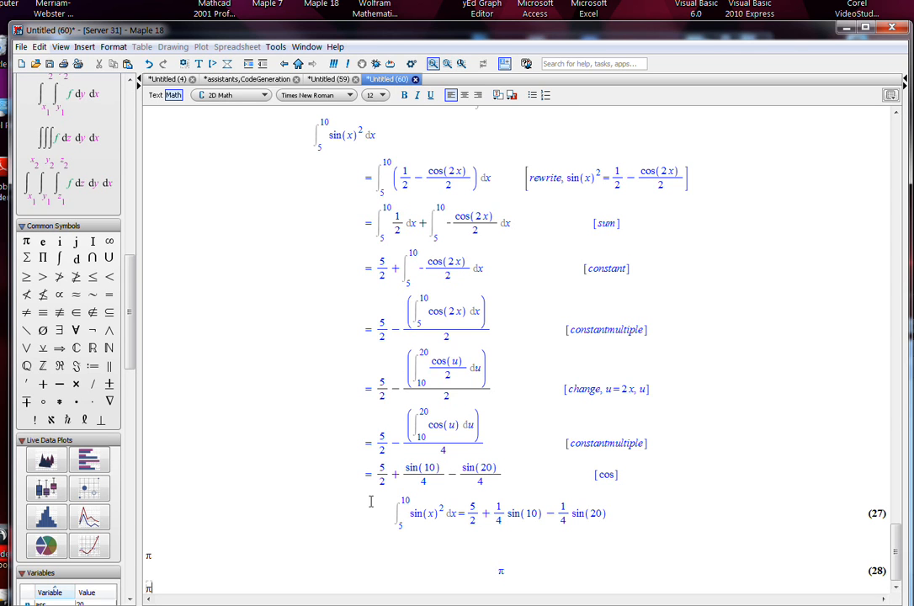
Evaluate the π and τ entries at the end of the document, and enter and evaluate σ below them
{"action": "key", "text": "Return"}
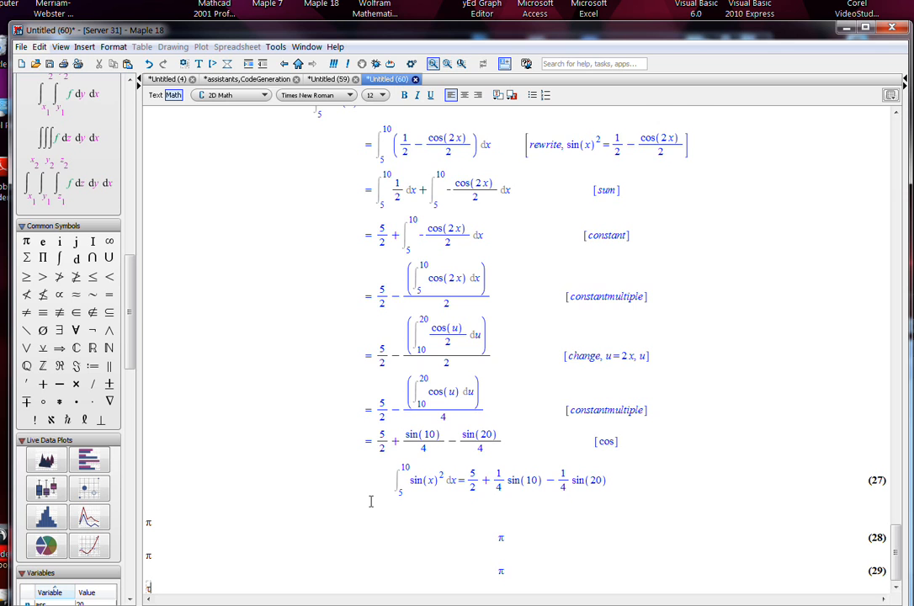
{"action": "key", "text": "Return"}
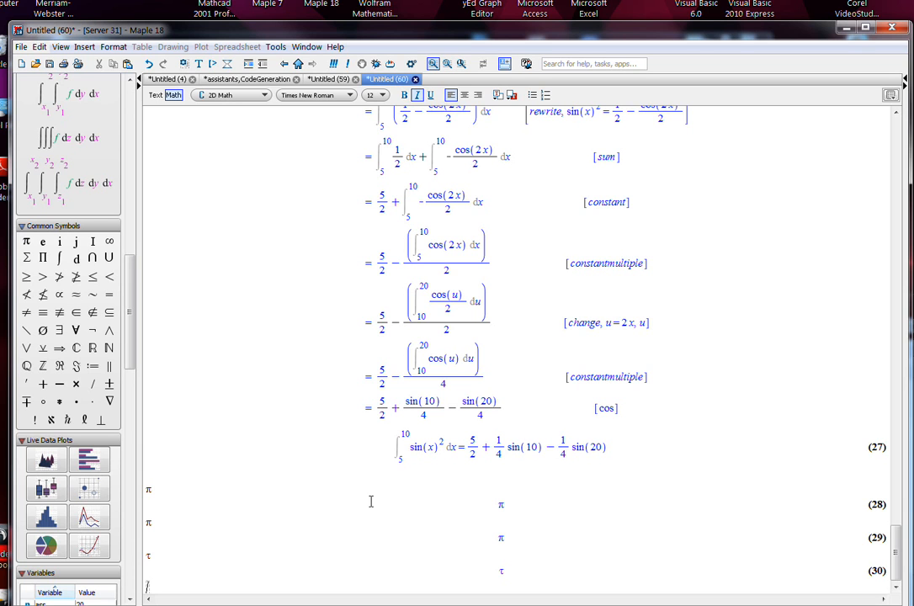
{"action": "type", "text": "σ"}
{"action": "key", "text": "Return"}
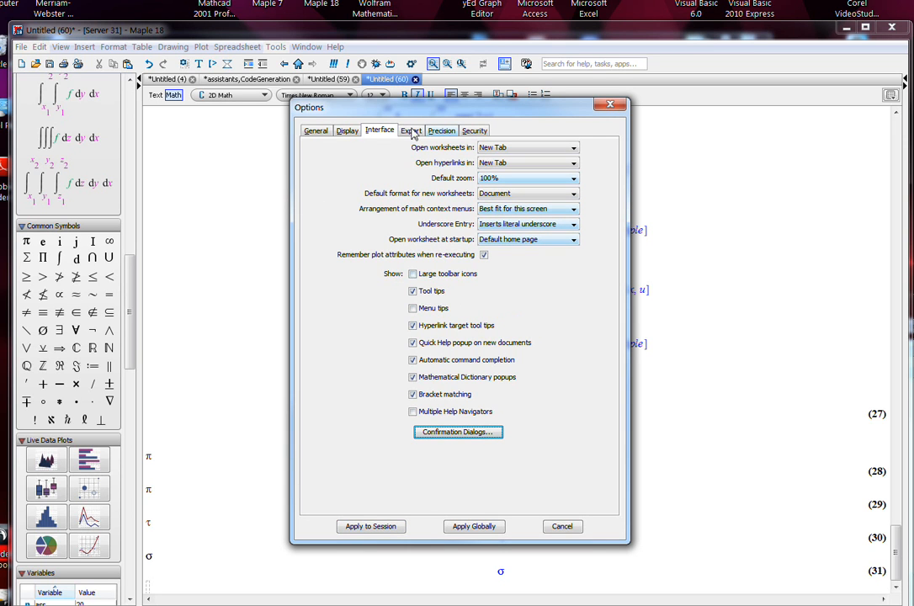
Close the Options dialog without changes and view the document's print settings without printing
{"action": "left_click", "coordinate": [560, 527]}
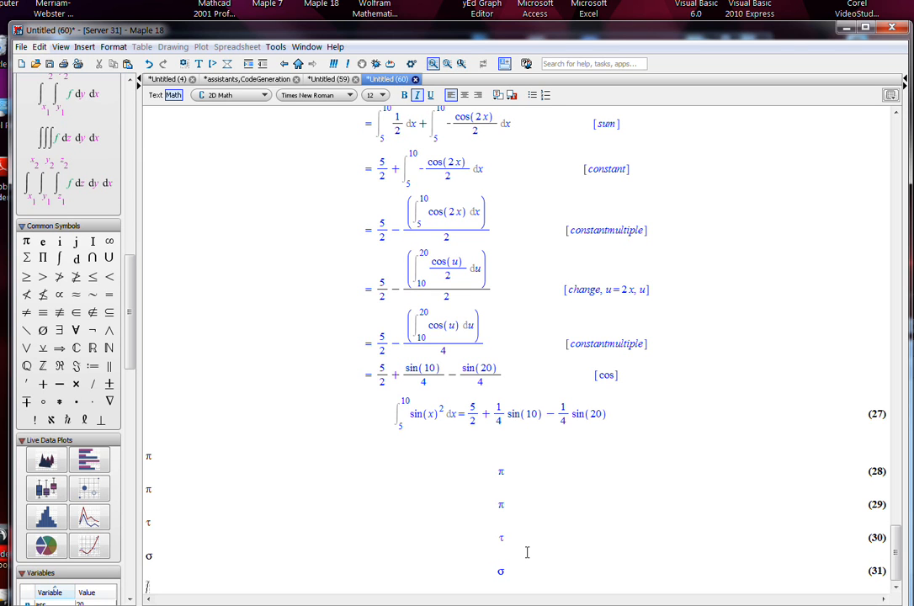
{"action": "key", "text": "ctrl+p"}
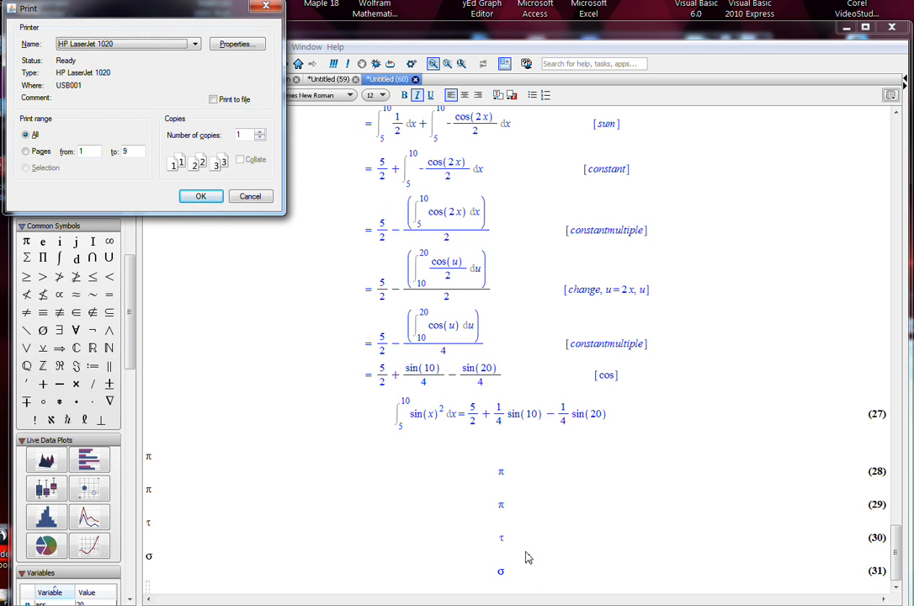
{"action": "left_click", "coordinate": [249, 196]}
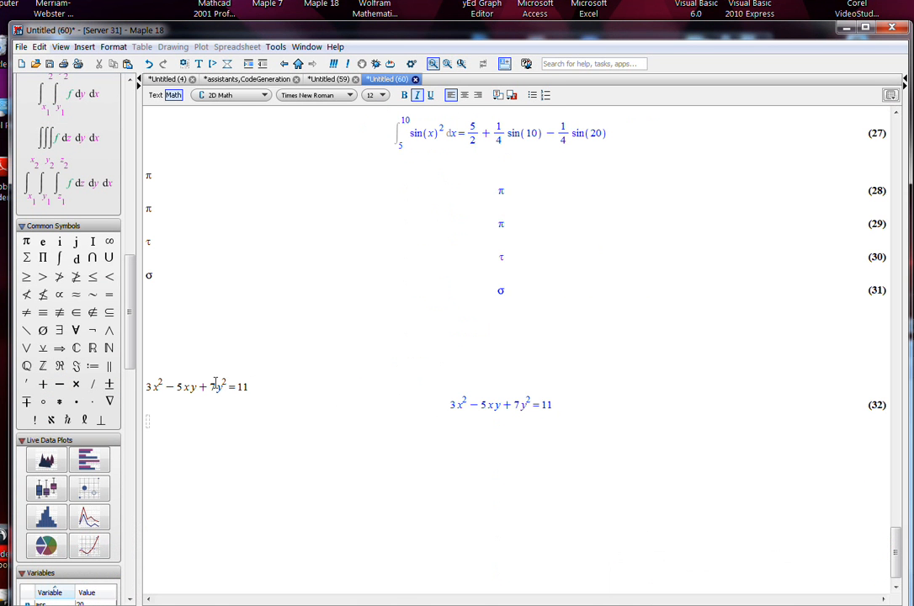
Create a 2-D implicit plot in x, y from the output equation 3x^2 − 5xy + 7y^2 = 11
{"action": "right_click", "coordinate": [482, 414]}
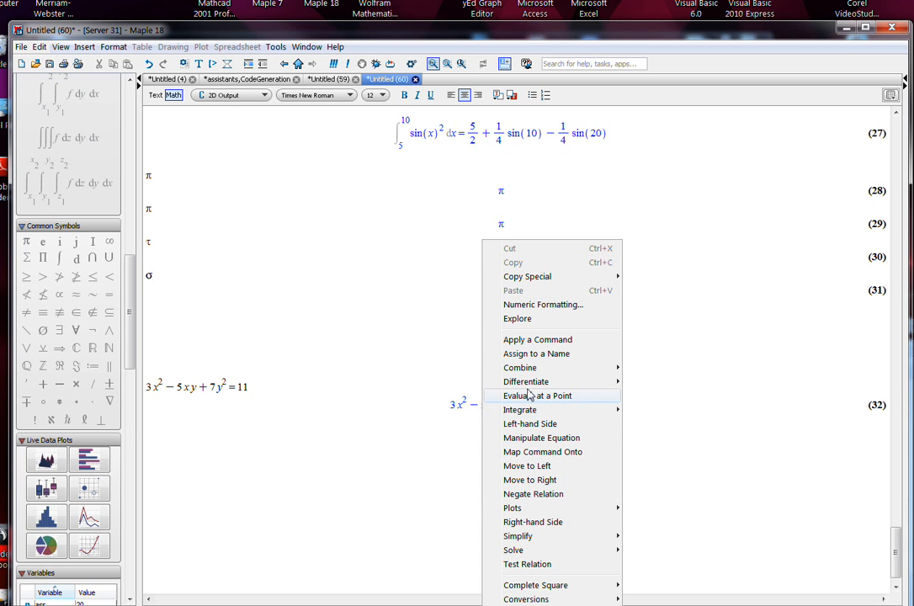
{"action": "mouse_move", "coordinate": [568, 510]}
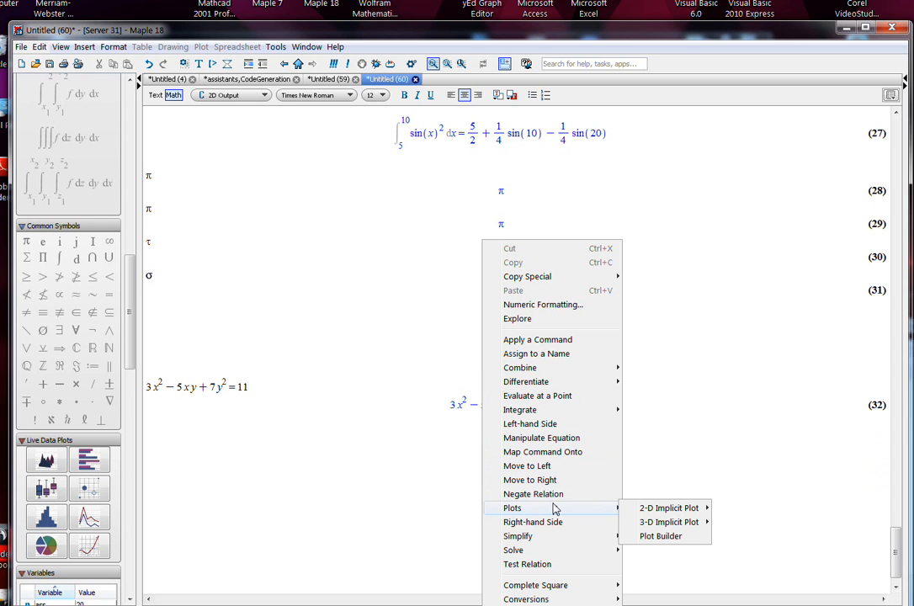
{"action": "mouse_move", "coordinate": [669, 510]}
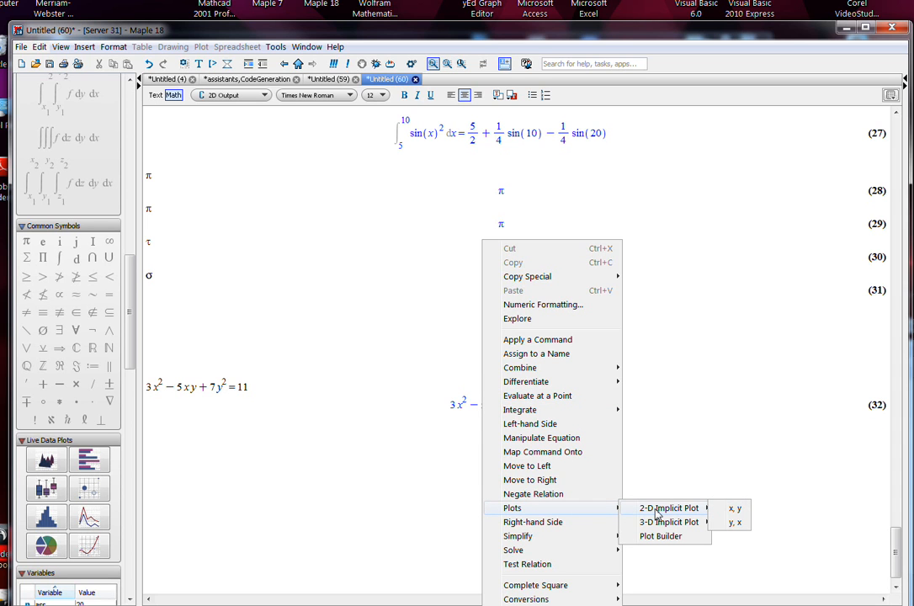
{"action": "left_click", "coordinate": [724, 513]}
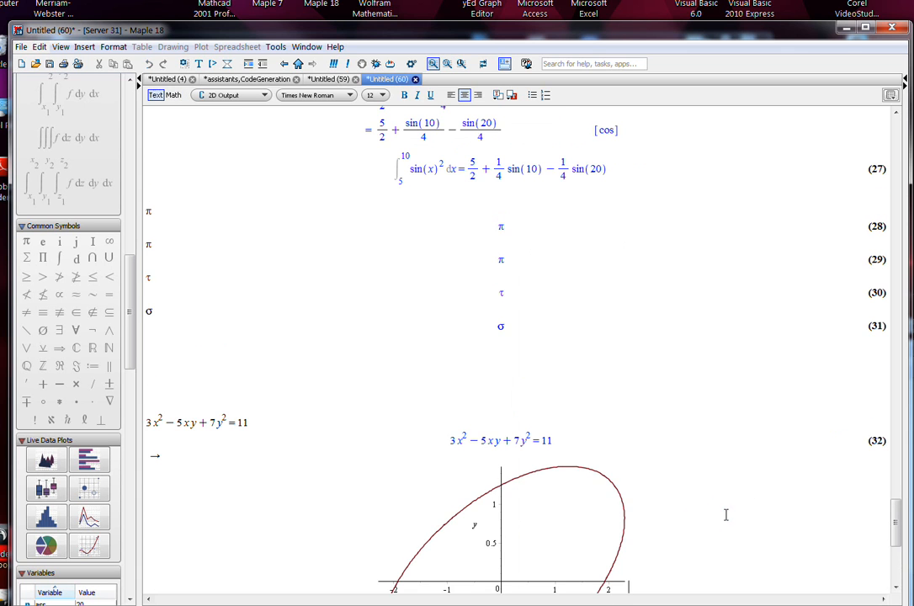
Evaluate 1 below the ellipse plot, move it into the plot as a second curve, and delete that curve again
{"action": "scroll", "coordinate": [639, 379], "scroll_direction": "down", "scroll_amount": 4}
{"action": "scroll", "coordinate": [637, 382], "scroll_direction": "down", "scroll_amount": 2}
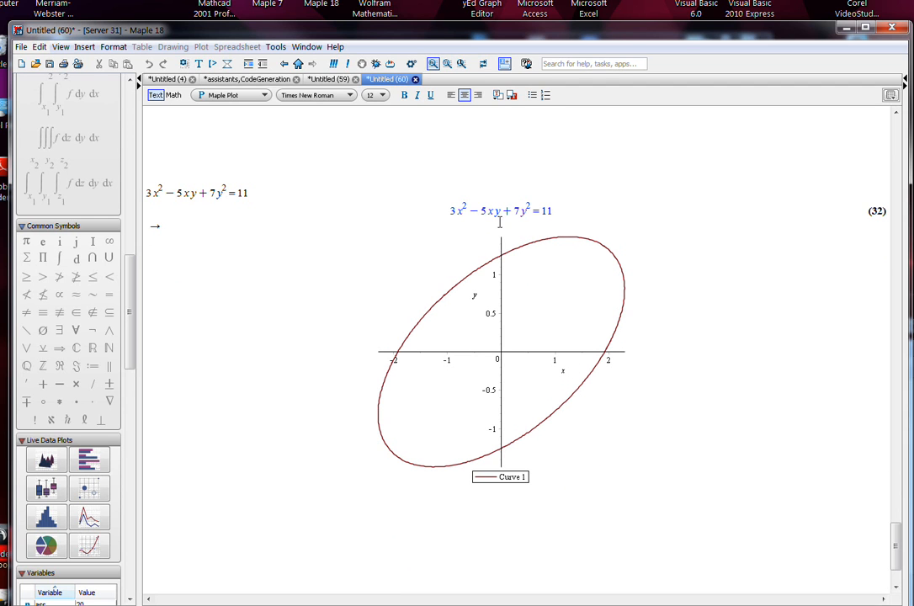
{"action": "left_click", "coordinate": [429, 313]}
{"action": "left_click", "coordinate": [225, 542]}
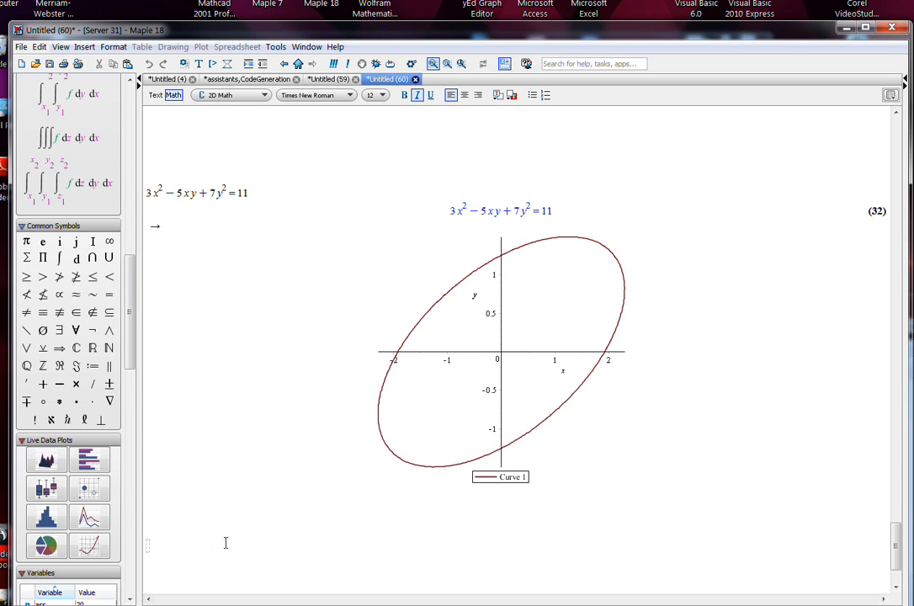
{"action": "type", "text": "1"}
{"action": "key", "text": "Return"}
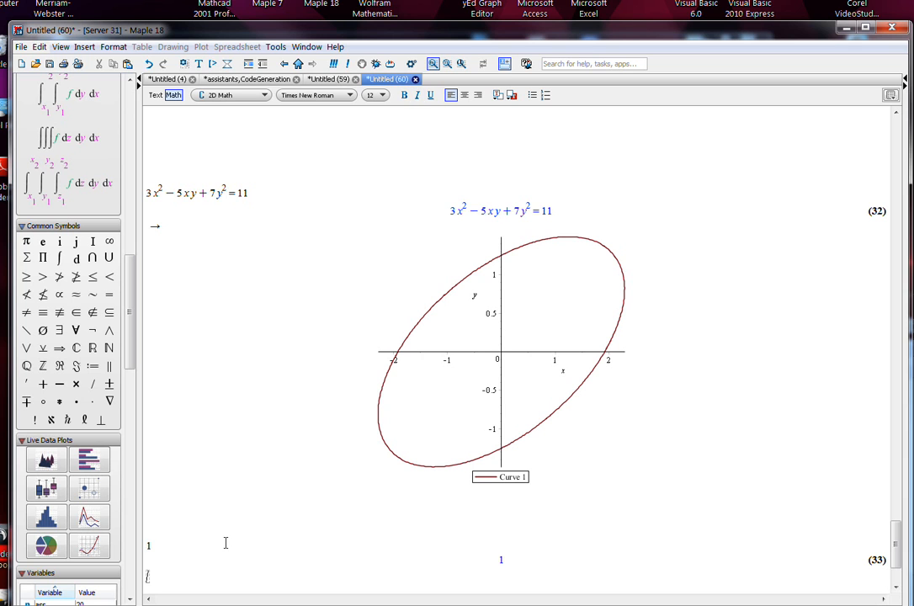
{"action": "left_click_drag", "start_coordinate": [156, 543], "coordinate": [465, 394]}
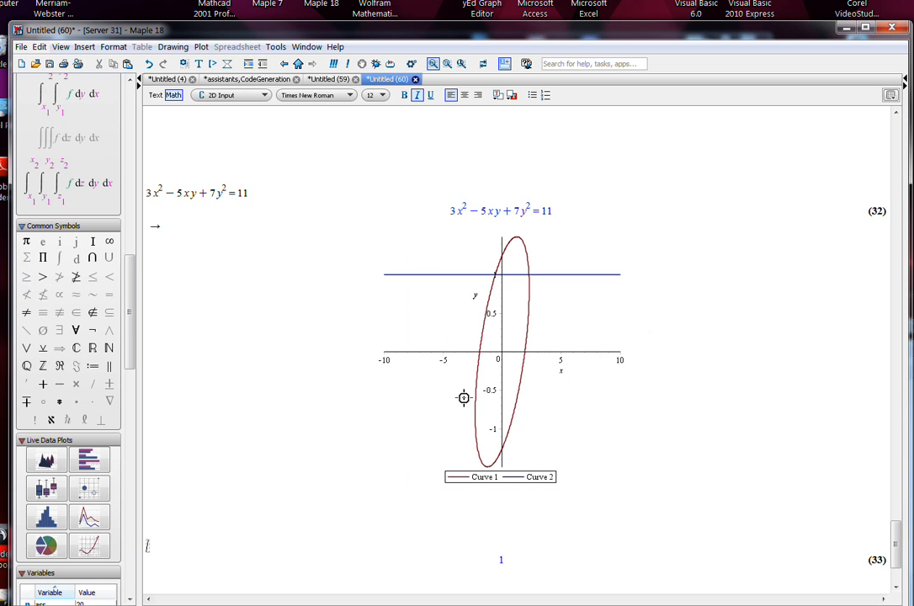
{"action": "left_click", "coordinate": [534, 273]}
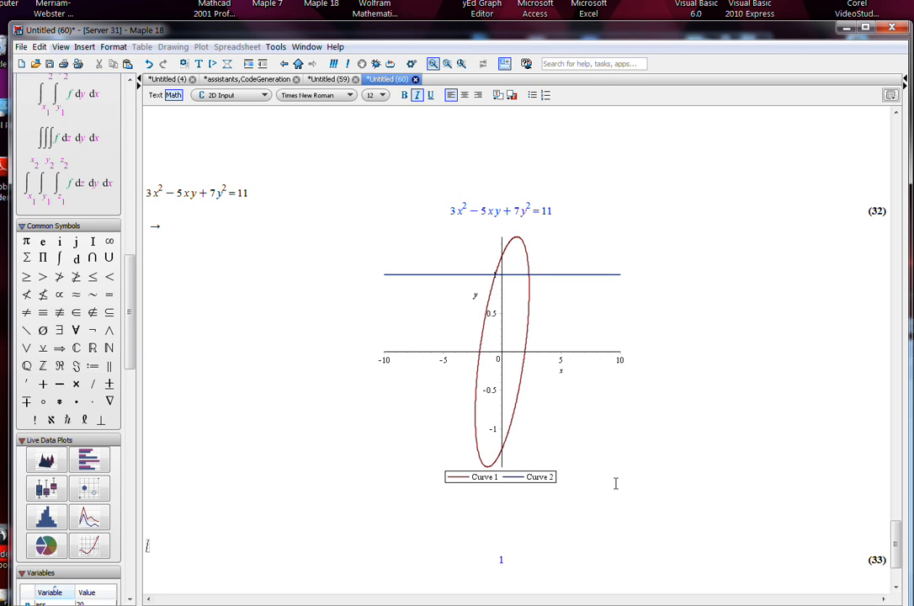
{"action": "key", "text": "Delete"}
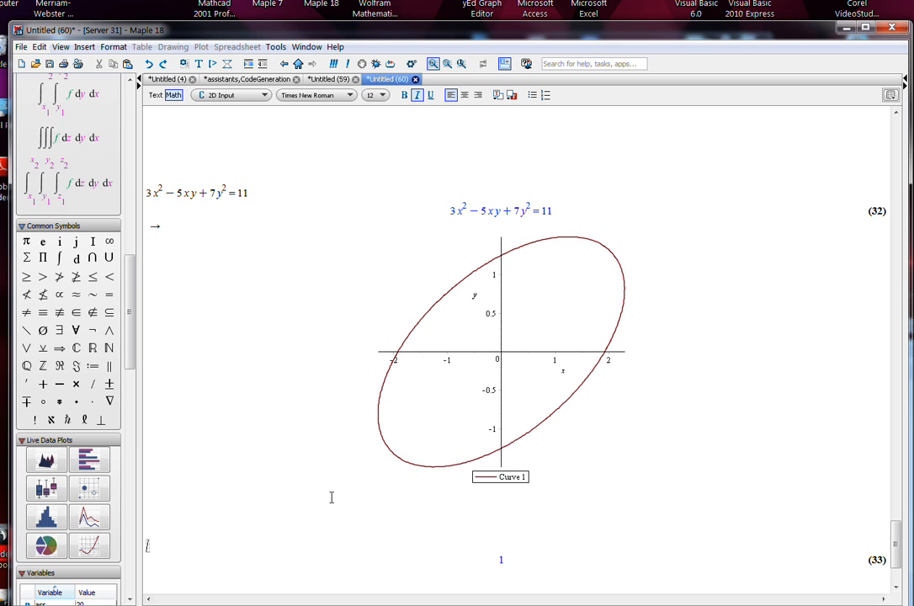
Insert and evaluate a reference to equation label 32 below the plot, and solve the resulting equation for y
{"action": "key", "text": "ctrl+l"}
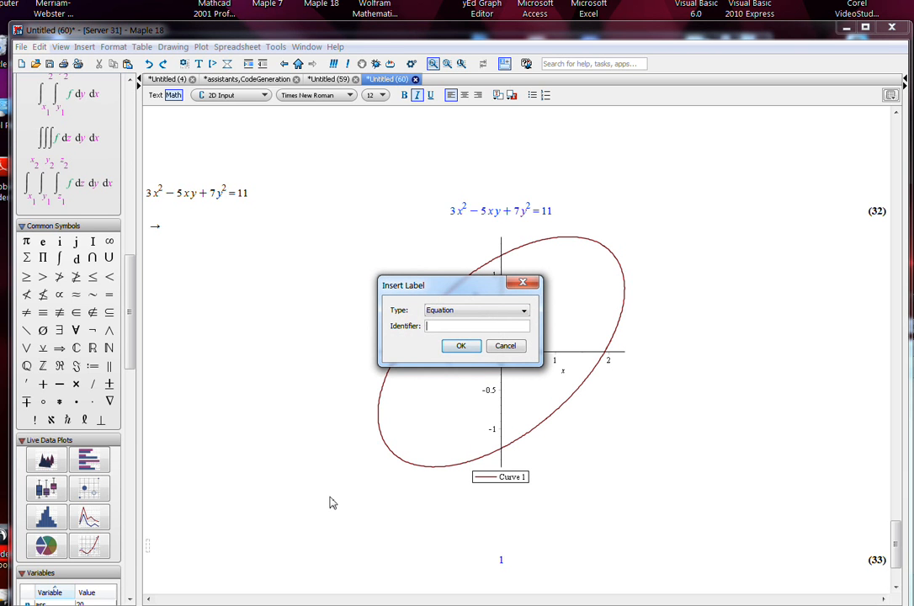
{"action": "key", "text": "Return"}
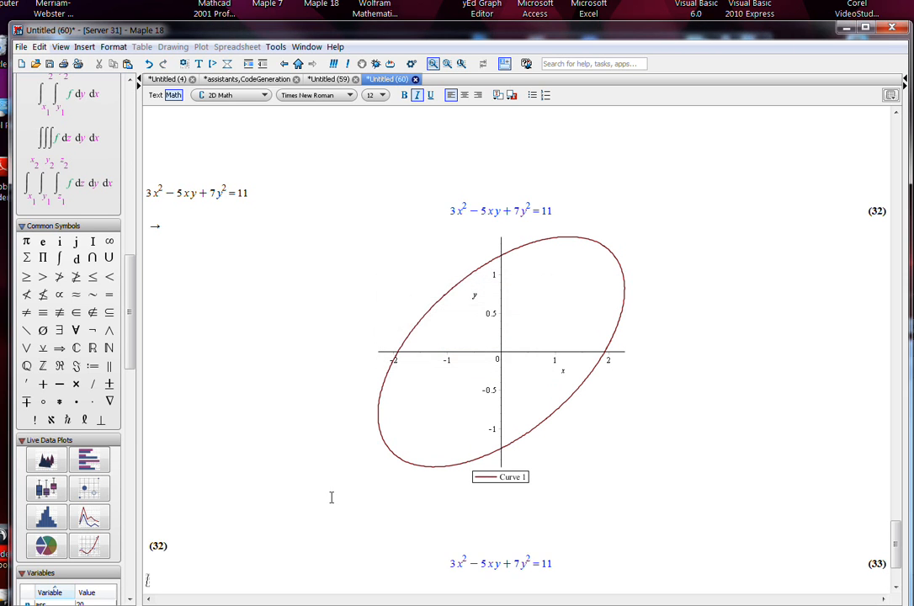
{"action": "right_click", "coordinate": [495, 564]}
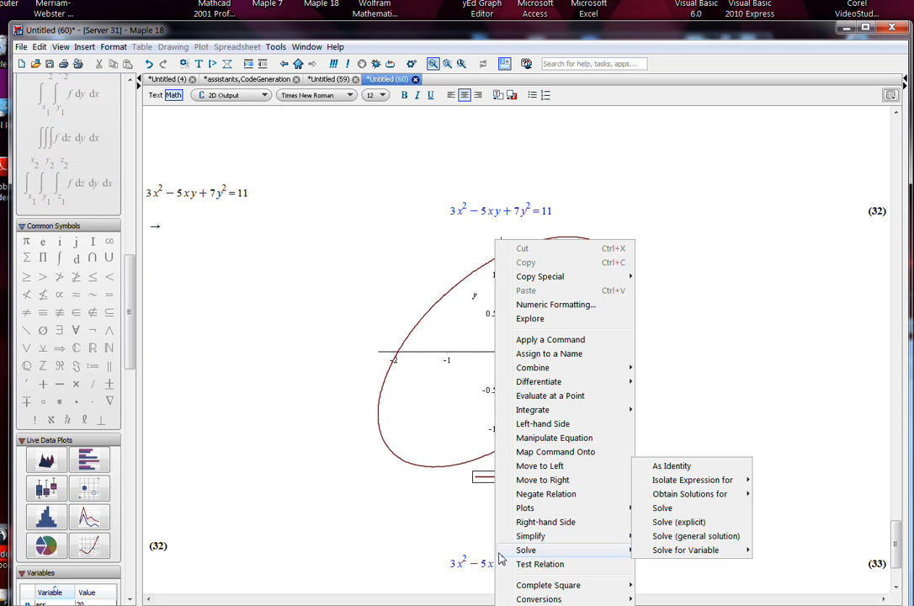
{"action": "mouse_move", "coordinate": [570, 509]}
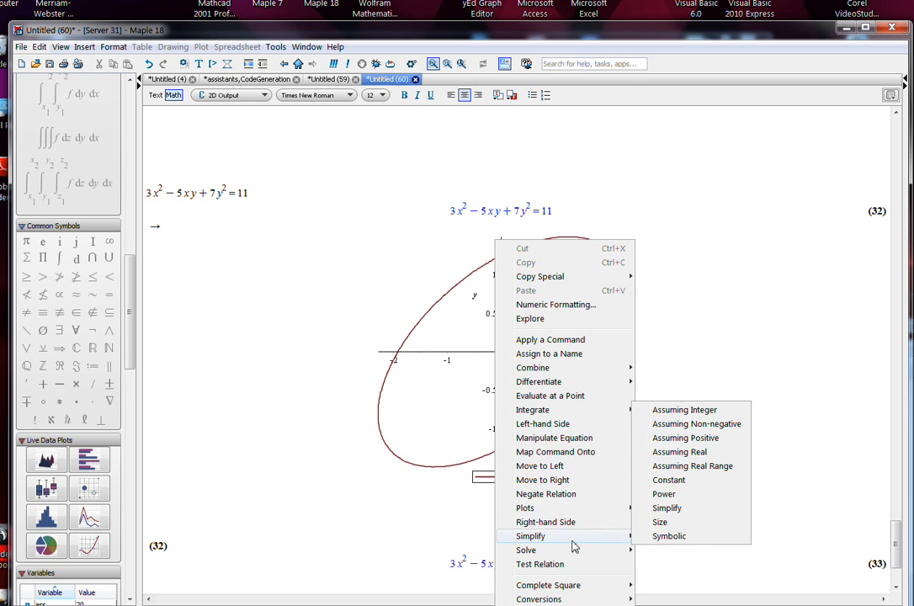
{"action": "mouse_move", "coordinate": [577, 550]}
{"action": "mouse_move", "coordinate": [661, 551]}
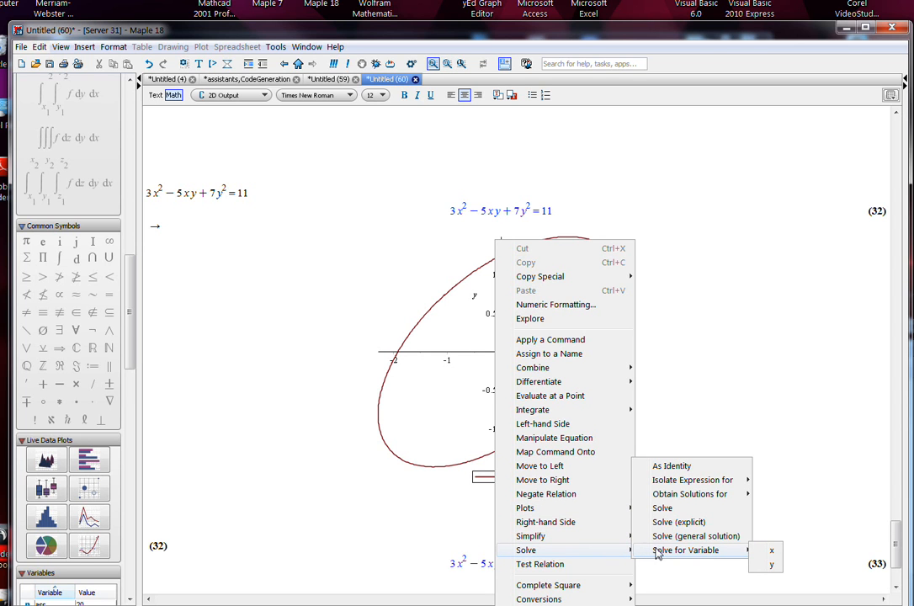
{"action": "left_click", "coordinate": [770, 563]}
{"action": "scroll", "coordinate": [711, 429], "scroll_direction": "down", "scroll_amount": 2}
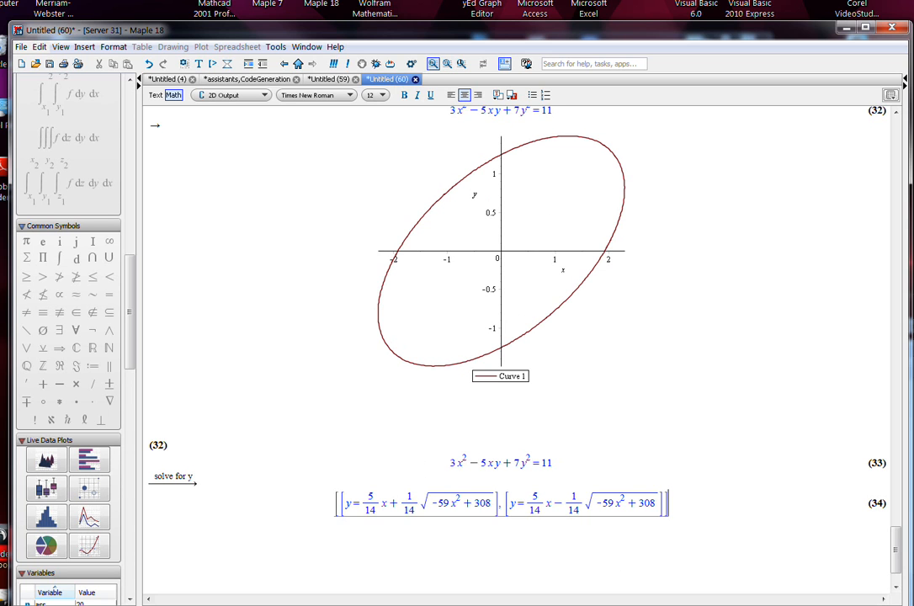
{"action": "left_click", "coordinate": [702, 605]}
{"action": "left_click", "coordinate": [704, 487]}
{"action": "left_click", "coordinate": [167, 445]}
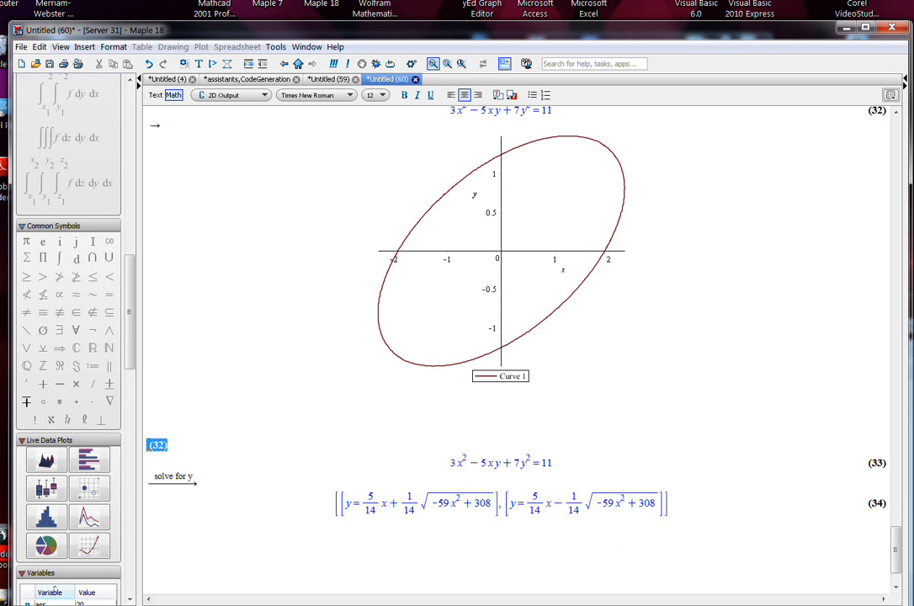
{"action": "key", "text": "ctrl+c"}
{"action": "left_click", "coordinate": [194, 527]}
{"action": "key", "text": "ctrl+v"}
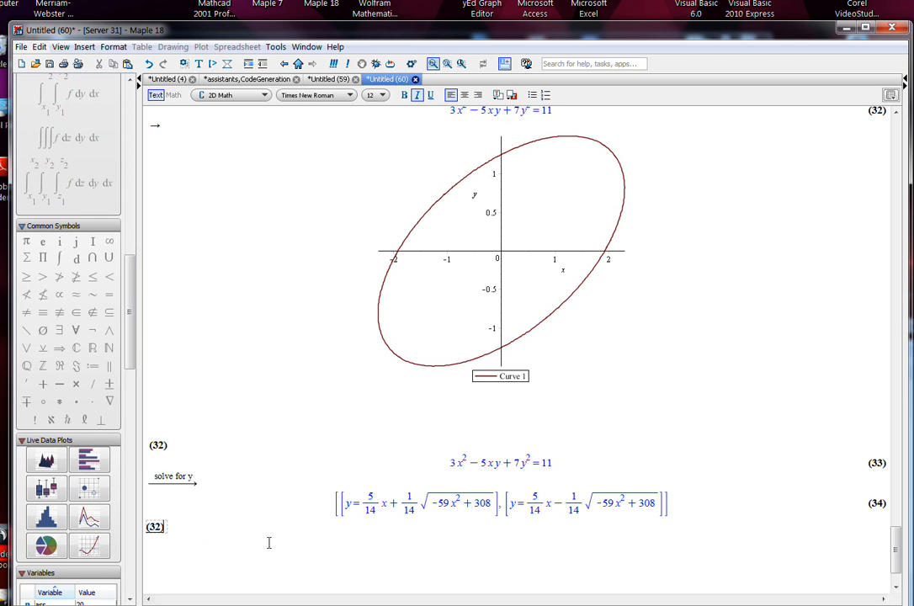
{"action": "left_click", "coordinate": [270, 543]}
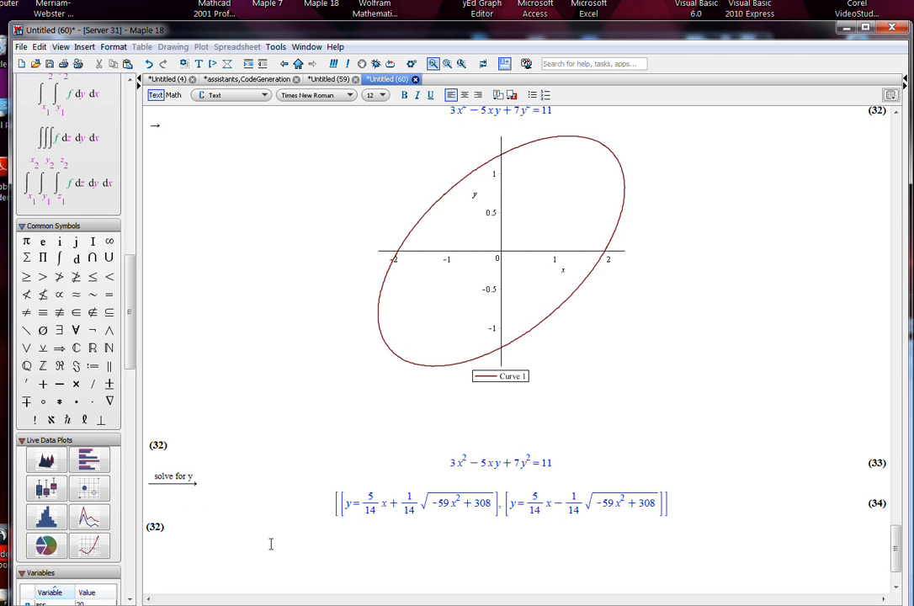
{"action": "left_click", "coordinate": [201, 527]}
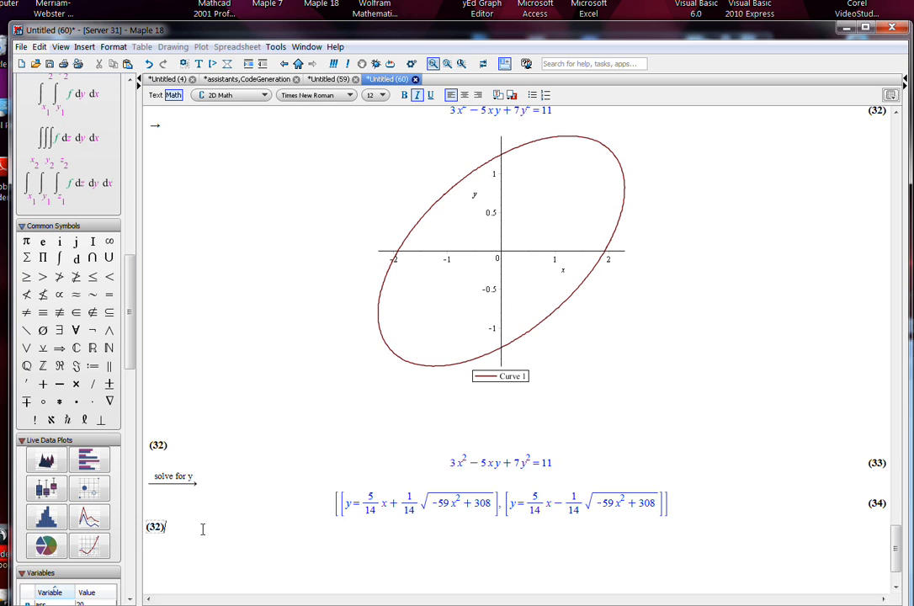
{"action": "left_click_drag", "start_coordinate": [197, 526], "coordinate": [143, 524]}
{"action": "key", "text": "Delete"}
Insert and evaluate a reference to equation label 33 on the line below the solutions for y
{"action": "key", "text": "ctrl+l"}
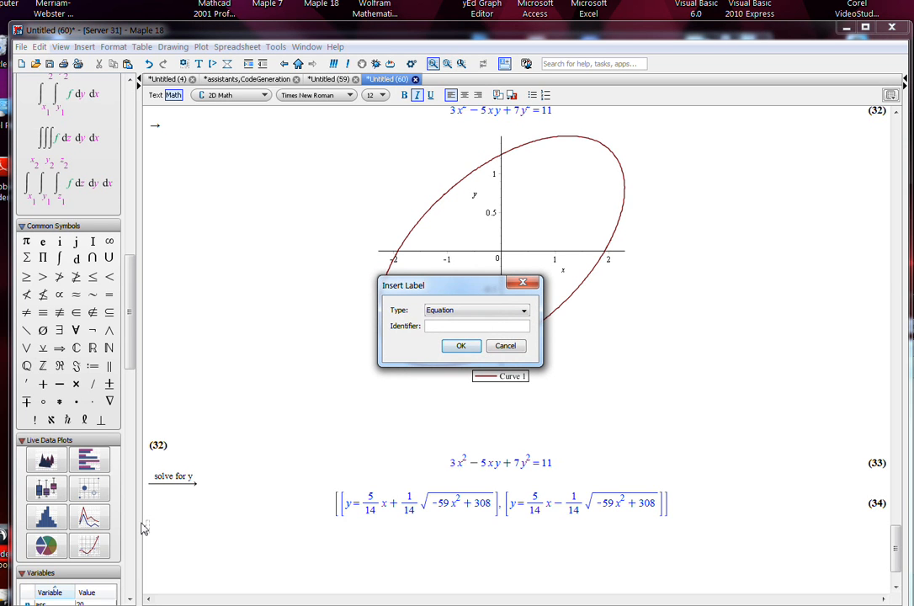
{"action": "type", "text": "33"}
{"action": "key", "text": "Return"}
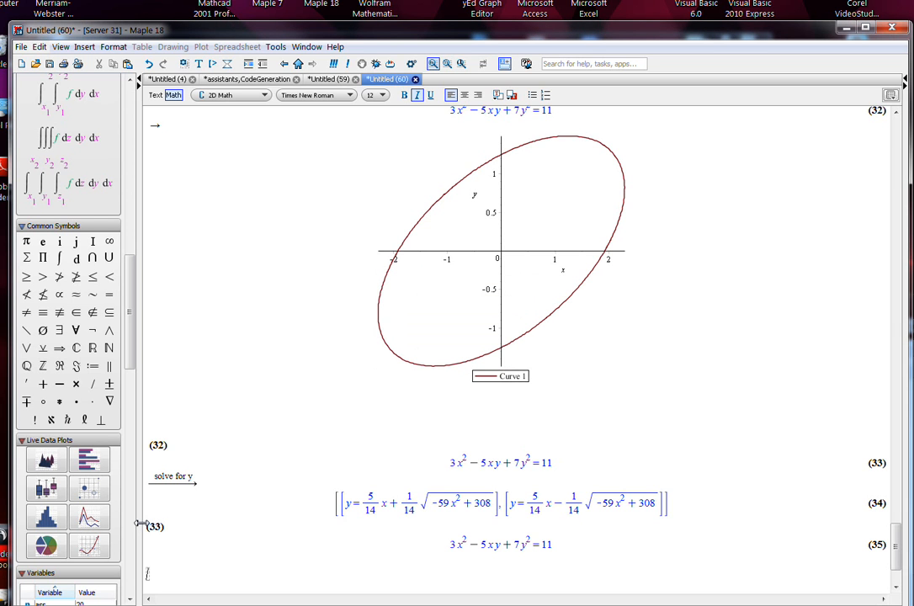
Differentiate the output of reference (33) implicitly, with y as dependent and x as independent variable
{"action": "right_click", "coordinate": [469, 548]}
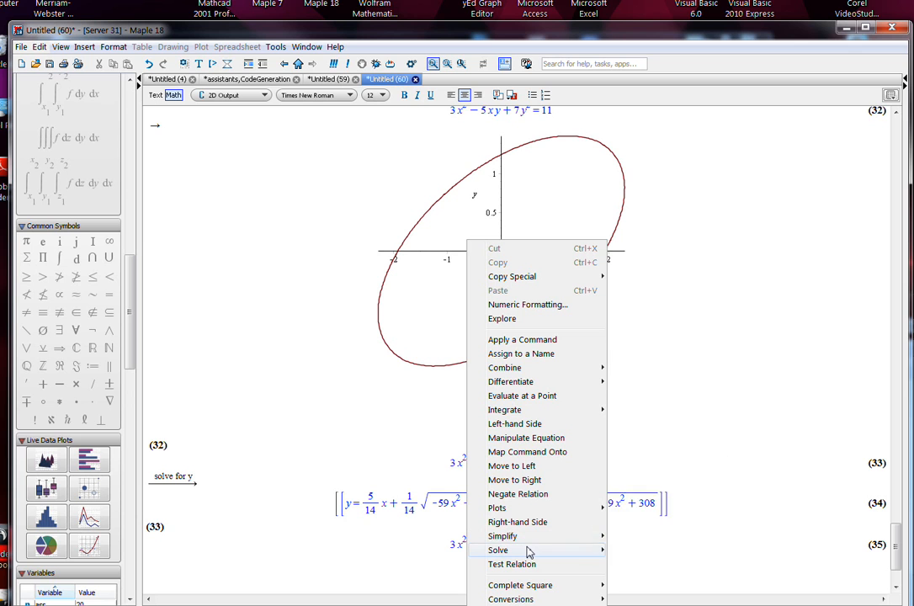
{"action": "mouse_move", "coordinate": [529, 552]}
{"action": "mouse_move", "coordinate": [567, 382]}
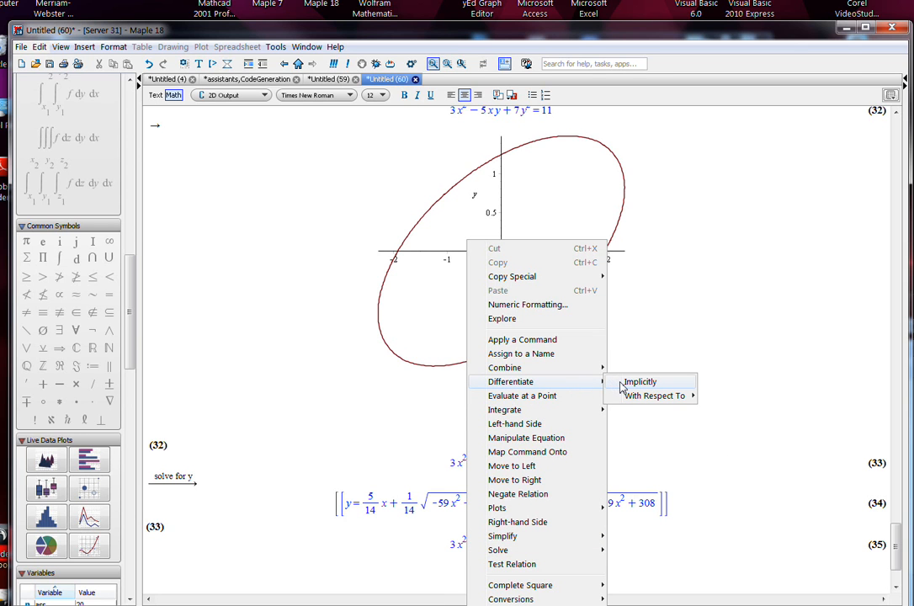
{"action": "left_click", "coordinate": [631, 383]}
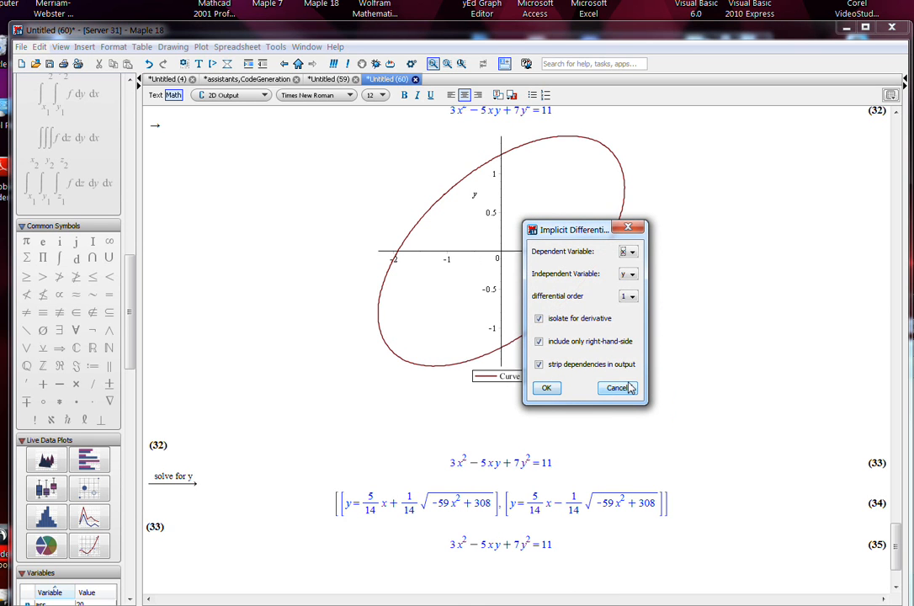
{"action": "left_click", "coordinate": [633, 253]}
{"action": "left_click", "coordinate": [633, 274]}
{"action": "left_click", "coordinate": [632, 275]}
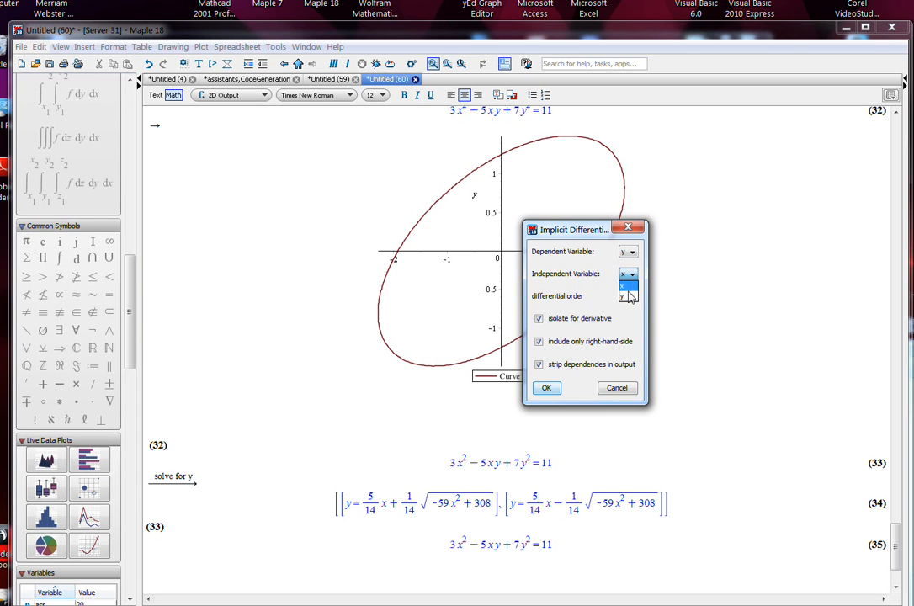
{"action": "left_click", "coordinate": [627, 287]}
{"action": "left_click", "coordinate": [546, 387]}
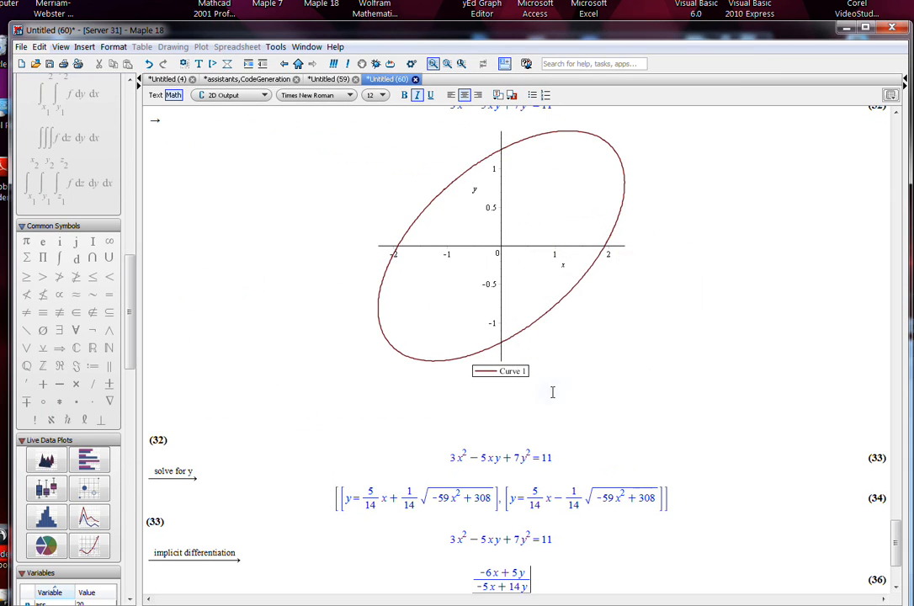
Differentiate the output equation of reference (33) with respect to y
{"action": "scroll", "coordinate": [595, 497], "scroll_direction": "down", "scroll_amount": 2}
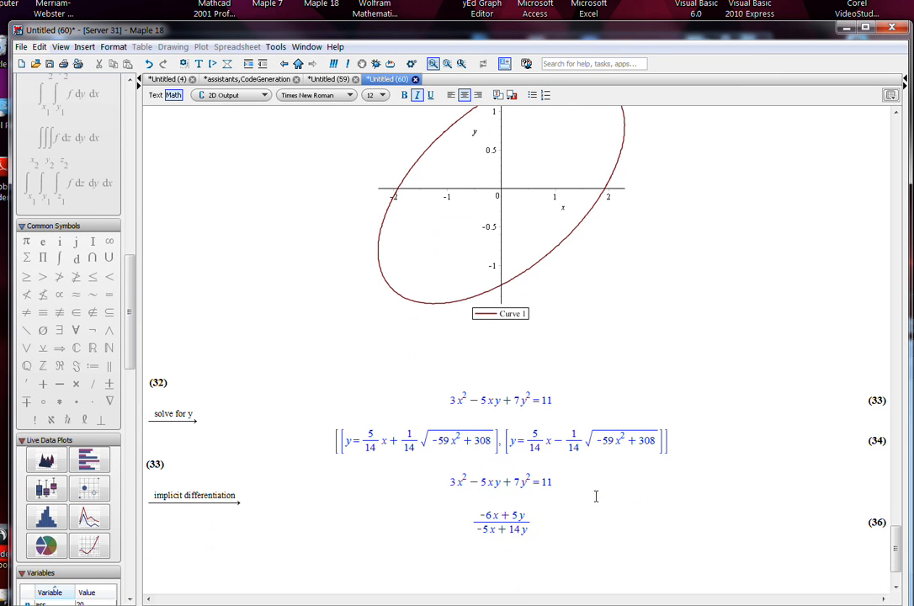
{"action": "key", "text": "Return"}
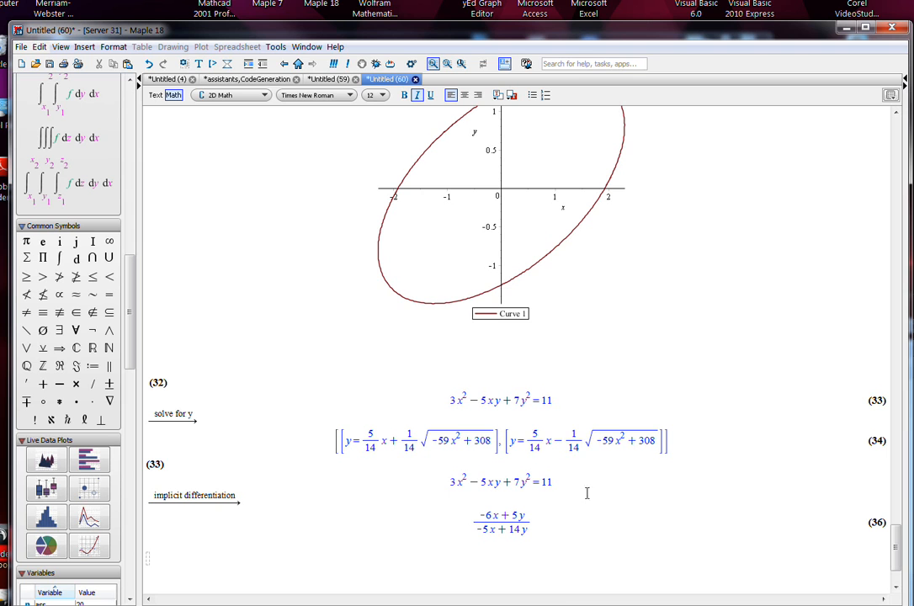
{"action": "right_click", "coordinate": [545, 483]}
{"action": "mouse_move", "coordinate": [589, 381]}
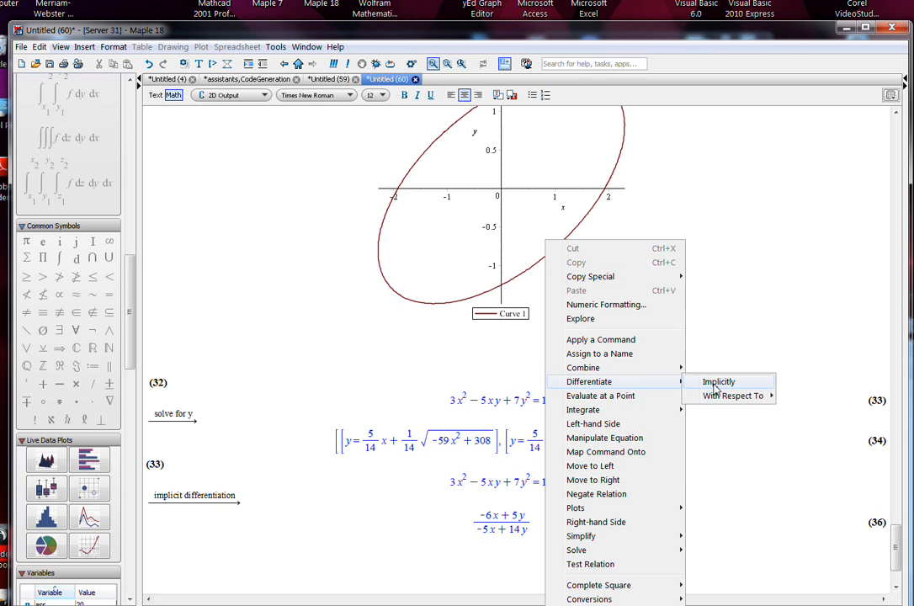
{"action": "mouse_move", "coordinate": [770, 396]}
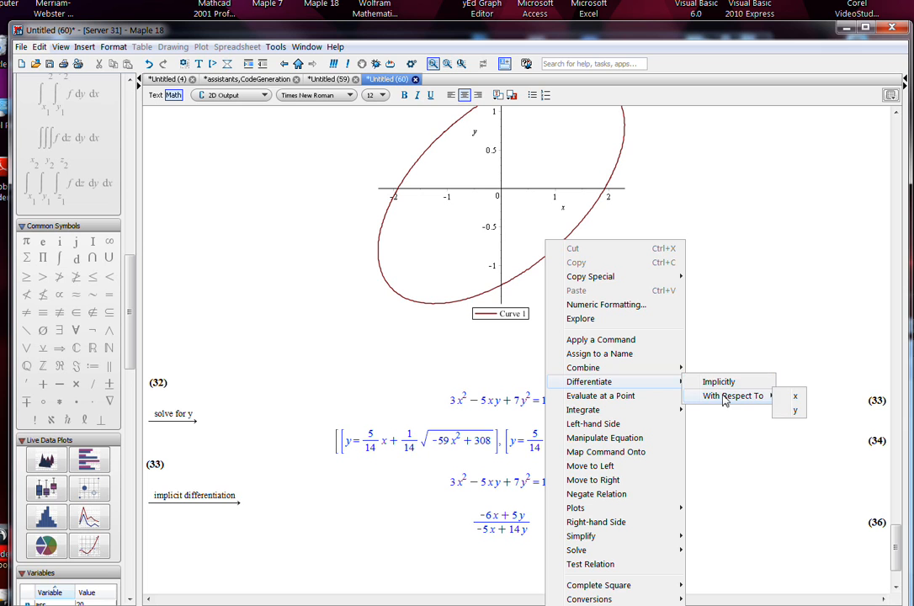
{"action": "left_click", "coordinate": [791, 409]}
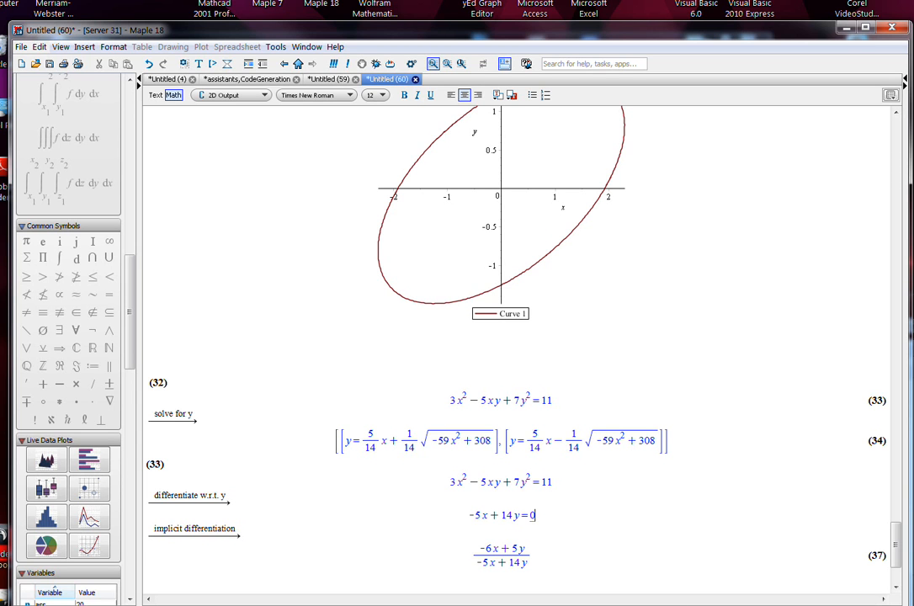
Enter and evaluate f(t) = t^2 − 7t + 5 on a new line below the implicit derivative
{"action": "left_click", "coordinate": [544, 570]}
{"action": "key", "text": "Return"}
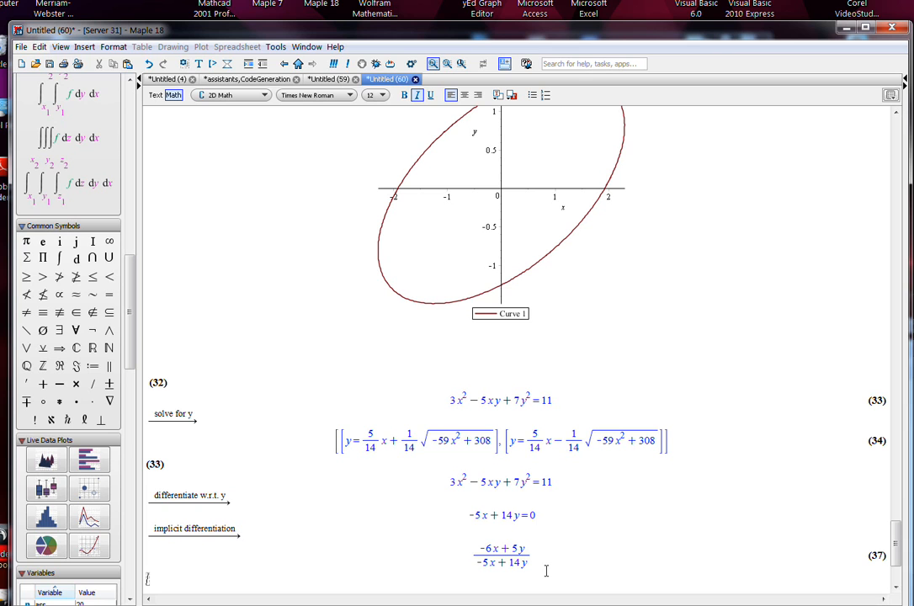
{"action": "type", "text": "f(t) = t^2"}
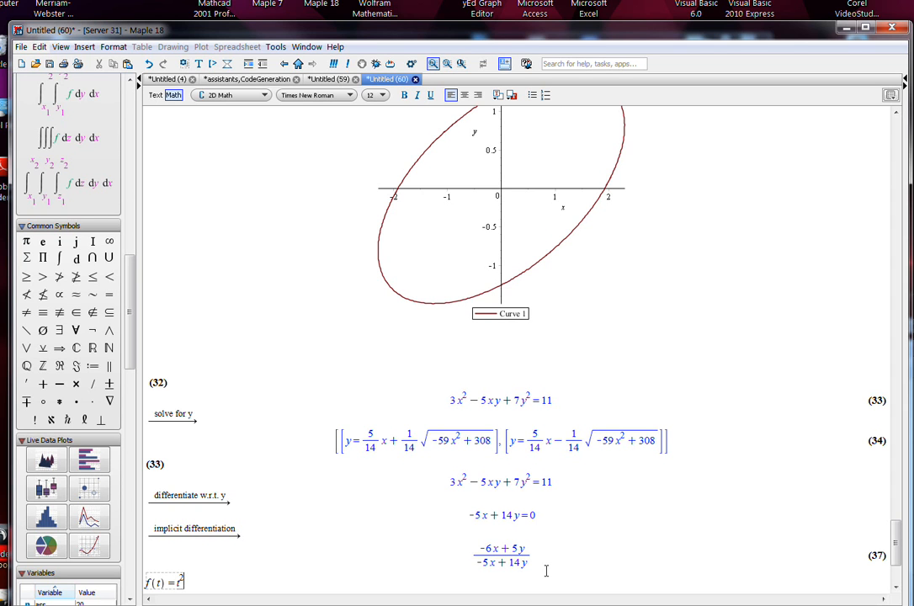
{"action": "key", "text": "Right"}
{"action": "type", "text": "-7t+5"}
{"action": "key", "text": "Return"}
{"action": "type", "text": "f(5)"}
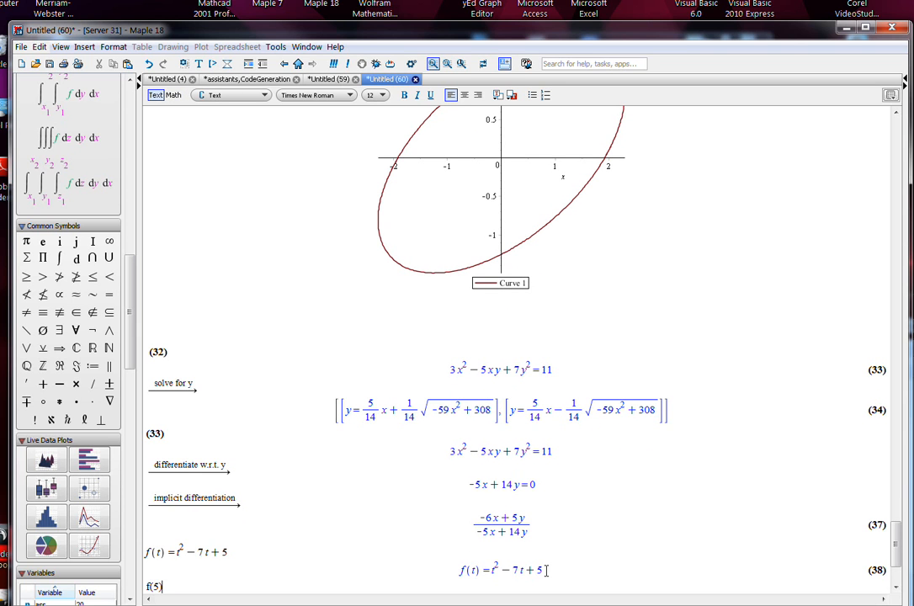
{"action": "key", "text": "Return"}
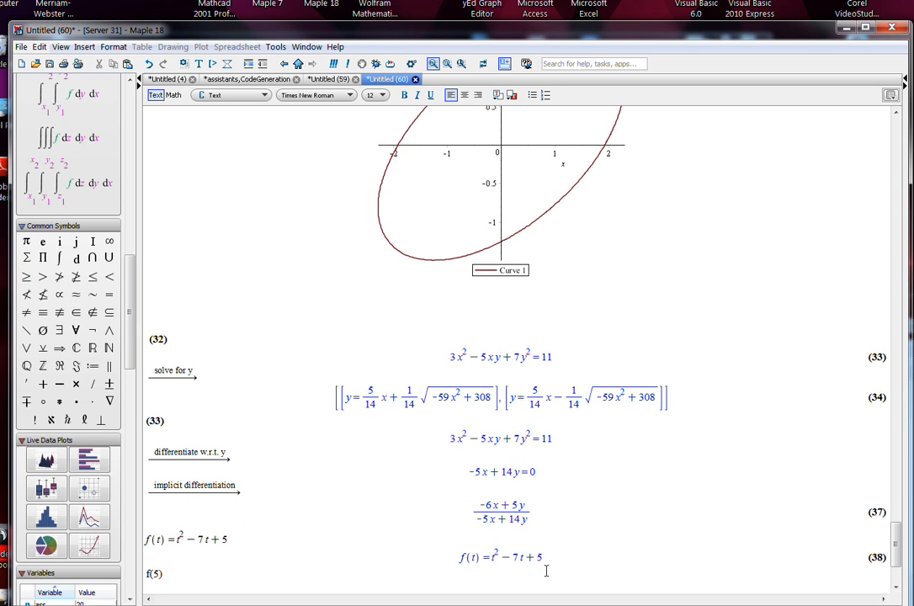
{"action": "key", "text": "F5"}
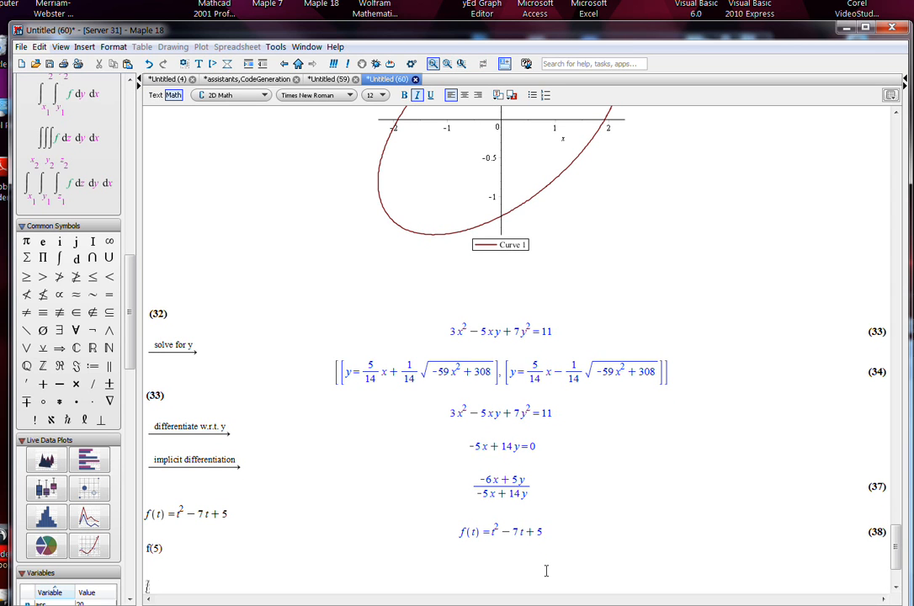
{"action": "key", "text": "F5"}
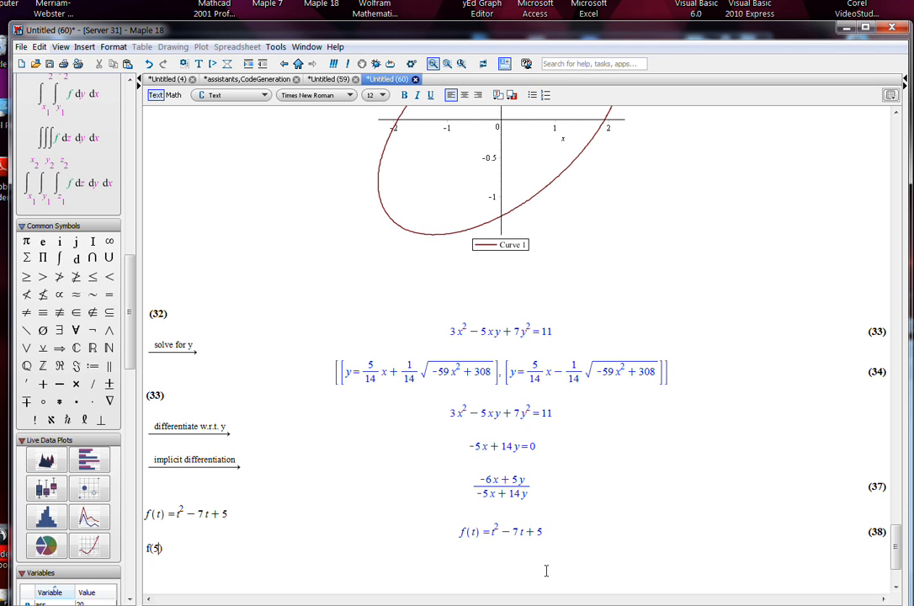
{"action": "type", "text": "(5)"}
{"action": "key", "text": "Return"}
{"action": "left_click", "coordinate": [889, 95]}
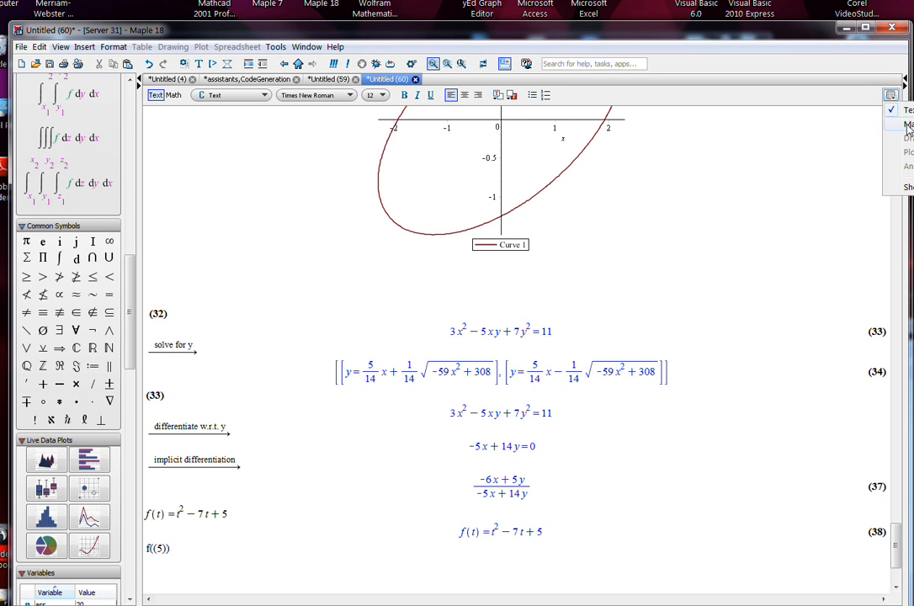
{"action": "left_click", "coordinate": [907, 124]}
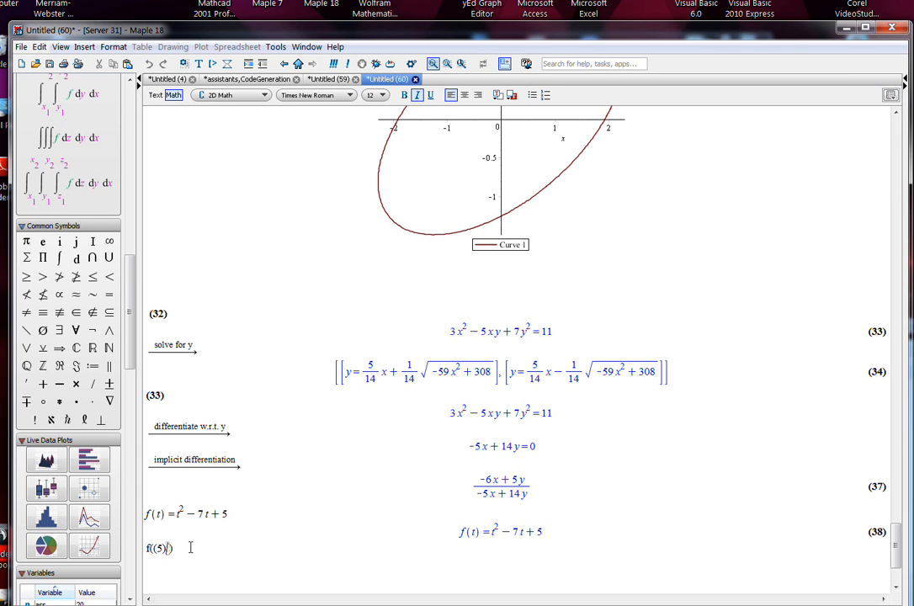
{"action": "key", "text": "F5"}
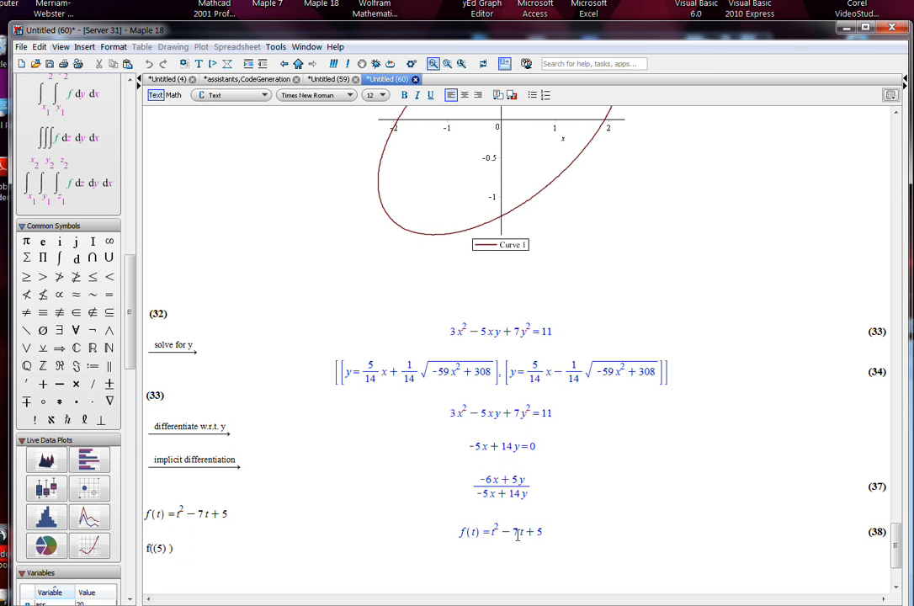
Enter and evaluate f(5) as math on a new line below the f(t) output
{"action": "left_click", "coordinate": [563, 524]}
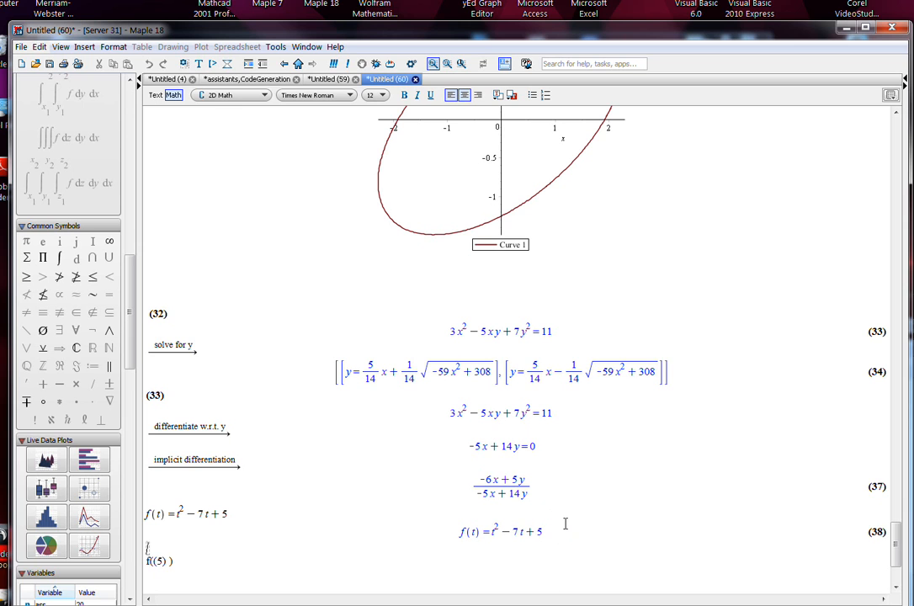
{"action": "key", "text": "Return"}
{"action": "type", "text": "f(("}
{"action": "type", "text": "5)"}
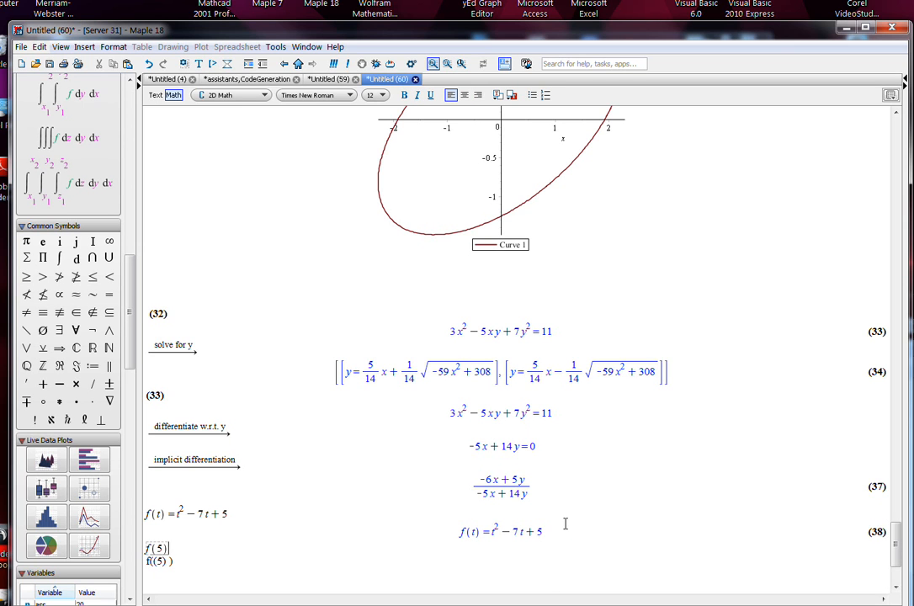
{"action": "key", "text": "Return"}
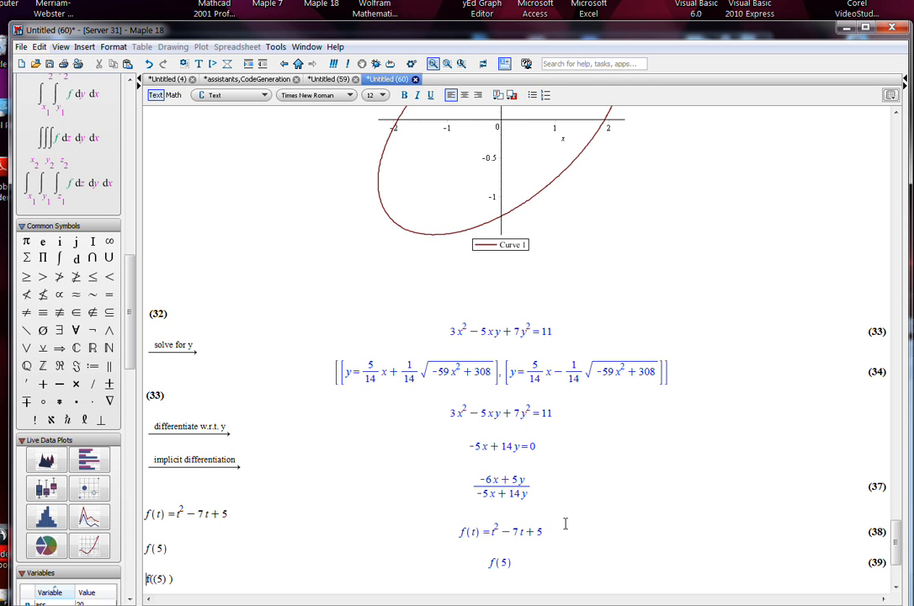
Replace the stray text line below the f(5) result with the math expression f((5)) and evaluate it
{"action": "type", "text": "("}
{"action": "key", "text": "BackSpace"}
{"action": "key", "text": "Delete"}
{"action": "key", "text": "Delete"}
{"action": "key", "text": "Delete"}
{"action": "key", "text": "Delete"}
{"action": "key", "text": "Delete"}
{"action": "key", "text": "Delete"}
{"action": "key", "text": "BackSpace"}
{"action": "key", "text": "Up"}
{"action": "key", "text": "End"}
{"action": "key", "text": "Down"}
{"action": "type", "text": "f((5))"}
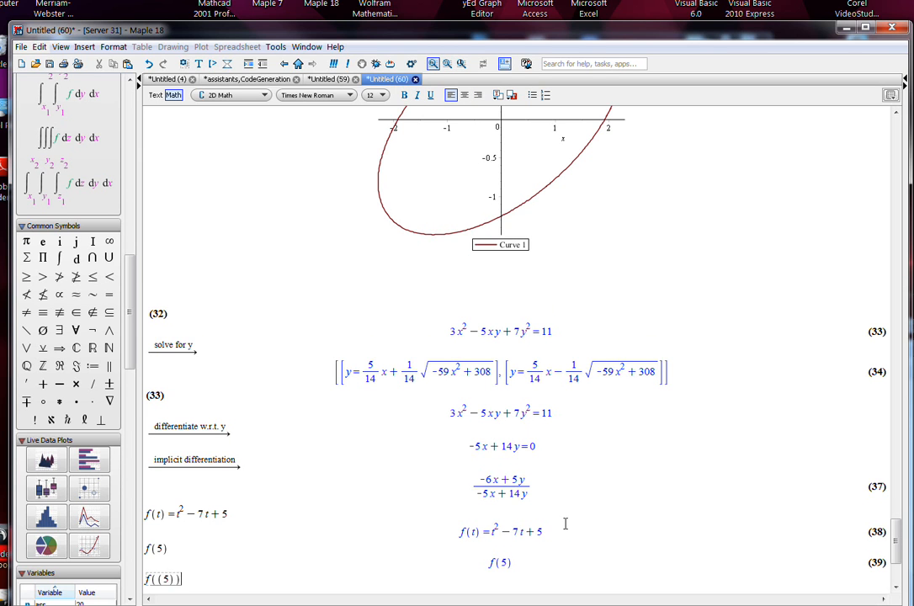
{"action": "key", "text": "Return"}
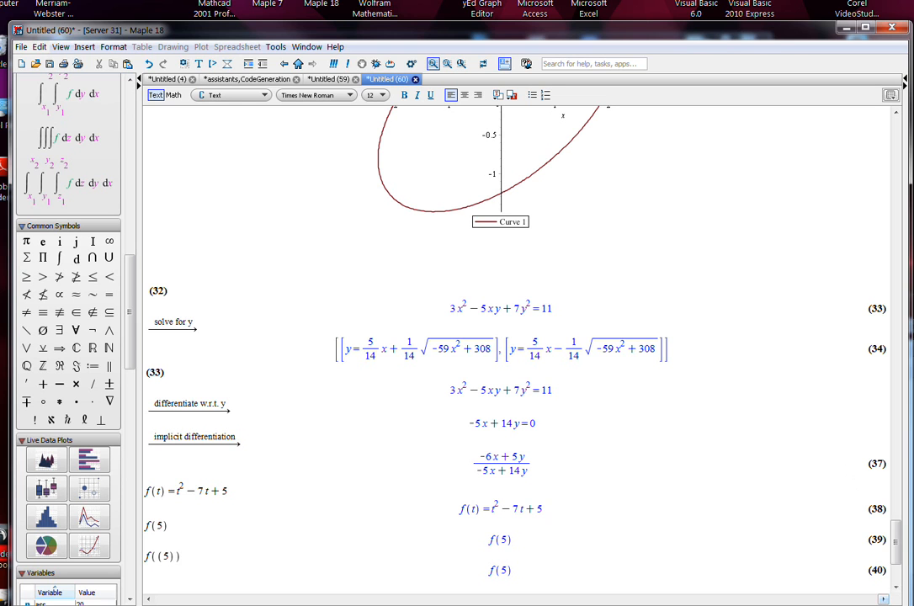
Assign f(t) = t^2 − 7t + 5 as a function and start a new math line below it
{"action": "left_click", "coordinate": [244, 491]}
{"action": "right_click", "coordinate": [228, 492]}
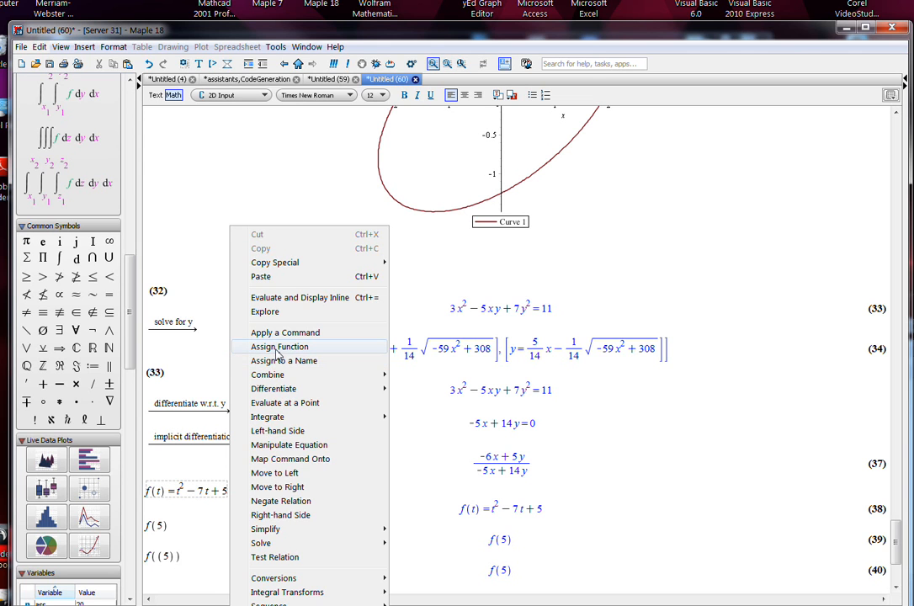
{"action": "left_click", "coordinate": [277, 351]}
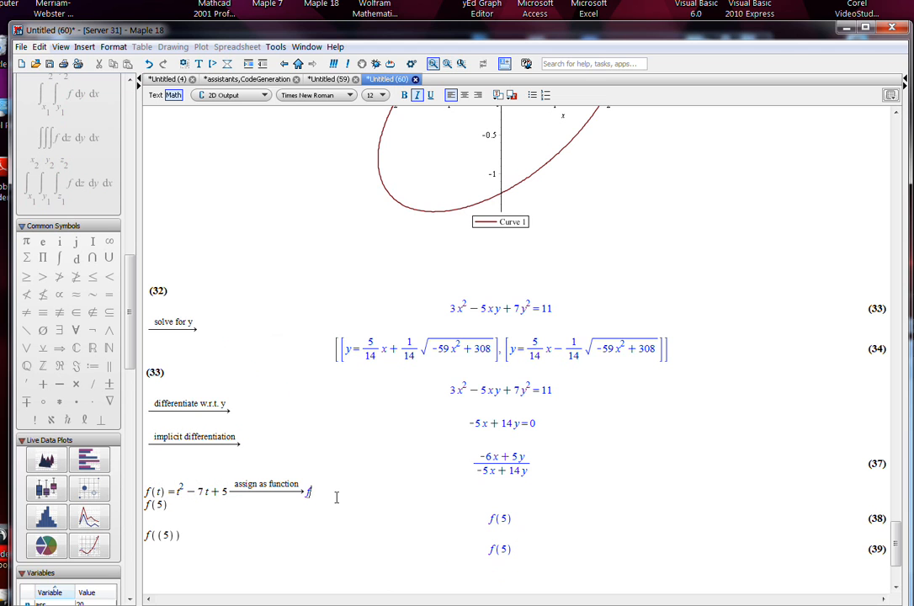
{"action": "key", "text": "Return"}
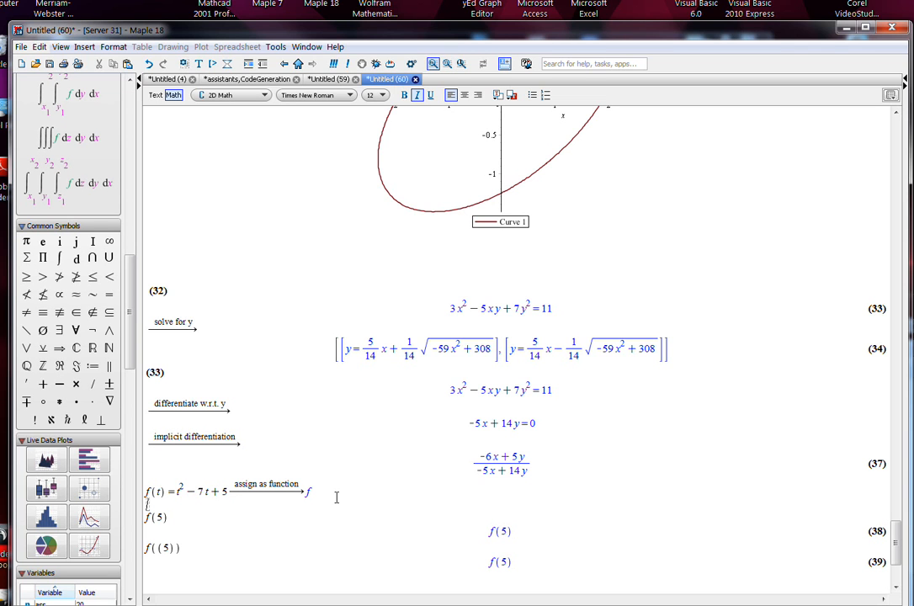
Delete the f(5) and f((5)) lines with their outputs below the function assignment
{"action": "key", "text": "shift+Down"}
{"action": "key", "text": "shift+Down"}
{"action": "key", "text": "shift+Down"}
{"action": "key", "text": "shift+Down"}
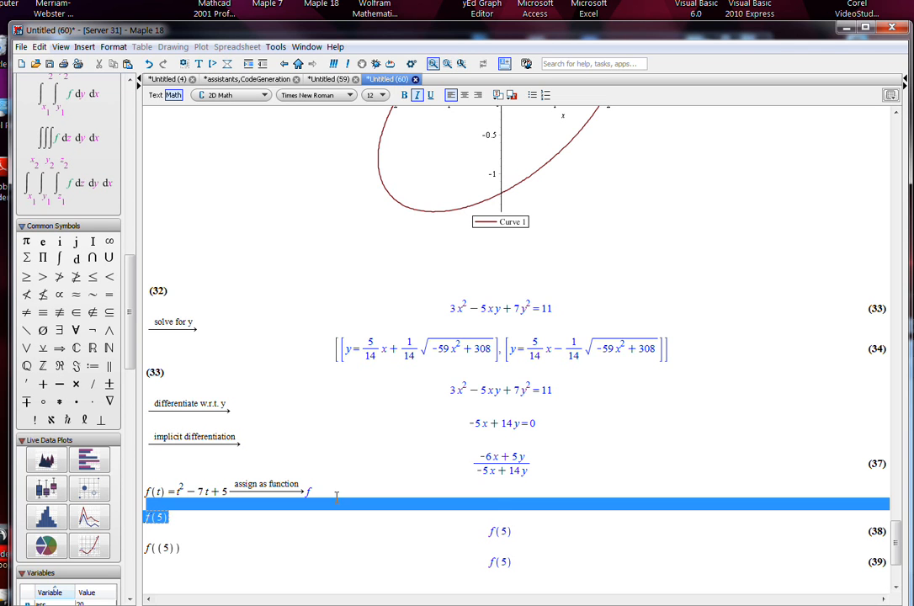
{"action": "key", "text": "Delete"}
Enter and evaluate f(4) on the line below the function assignment
{"action": "key", "text": "F5"}
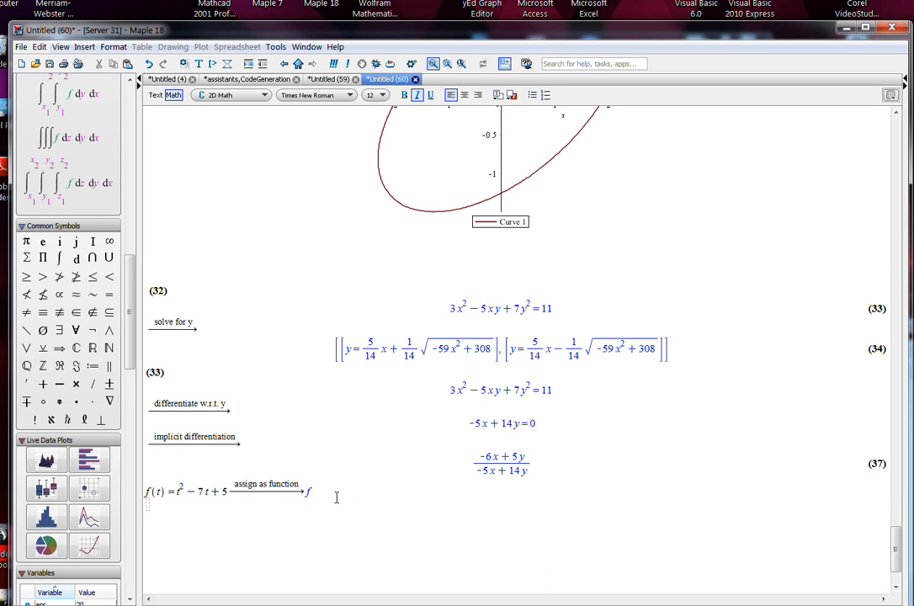
{"action": "type", "text": "f(4)"}
{"action": "key", "text": "Return"}
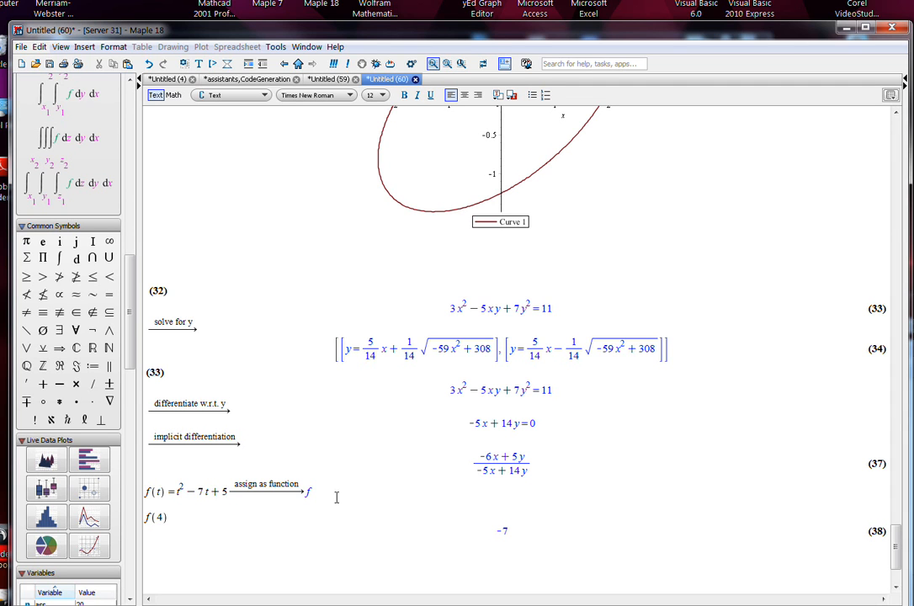
Enter f(x) below the f(4) result, first as plain text and again as math, and evaluate the math version
{"action": "type", "text": "f(x)"}
{"action": "key", "text": "Return"}
{"action": "left_click", "coordinate": [889, 96]}
{"action": "left_click", "coordinate": [905, 124]}
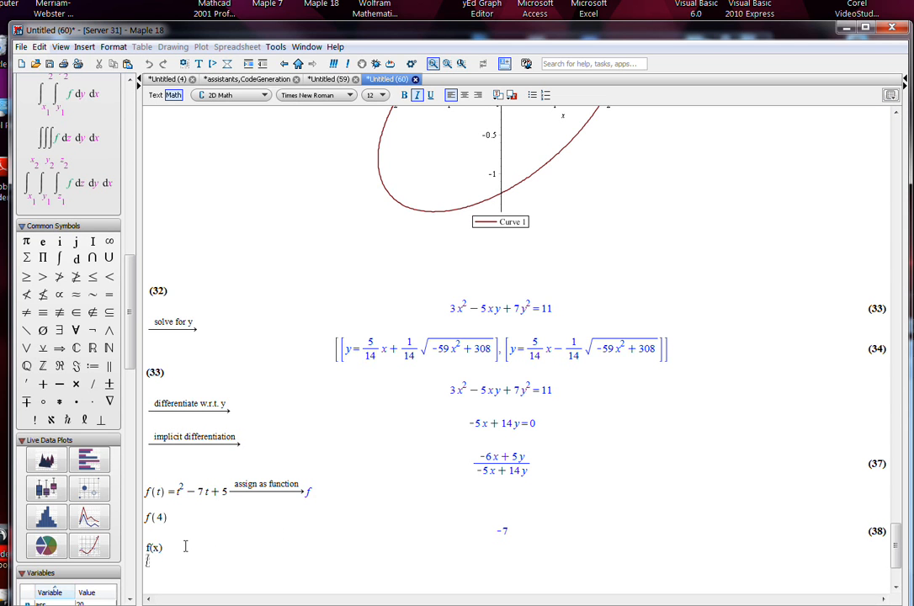
{"action": "type", "text": "f(x)"}
{"action": "key", "text": "Return"}
{"action": "key", "text": "F5"}
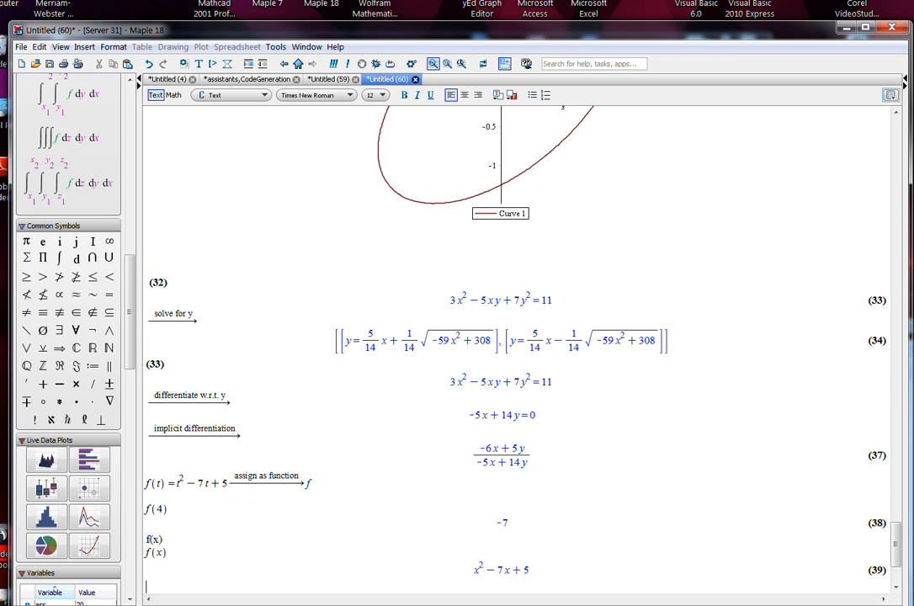
Start an empty math line below the output of f(x)
{"action": "left_click", "coordinate": [892, 94]}
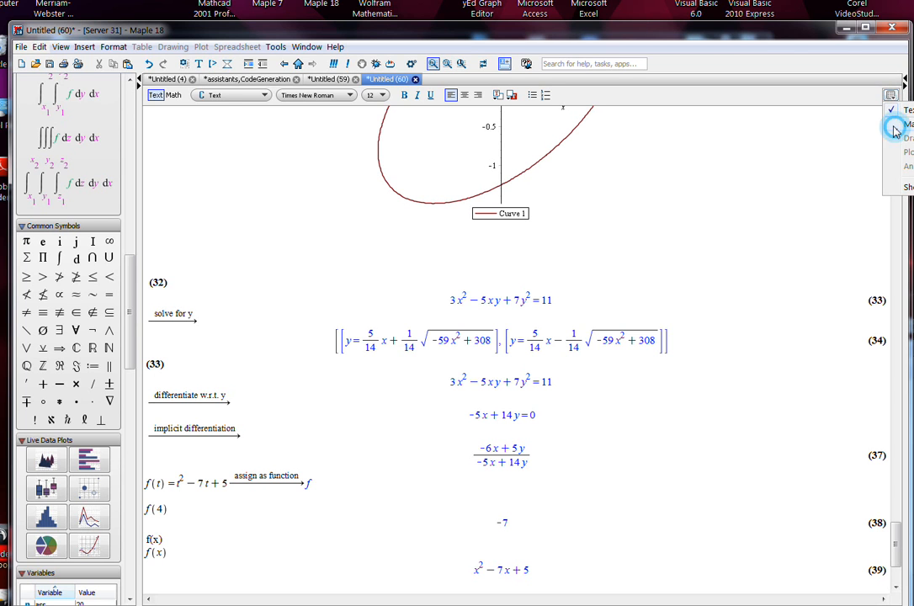
{"action": "left_click", "coordinate": [902, 123]}
{"action": "left_click", "coordinate": [673, 186]}
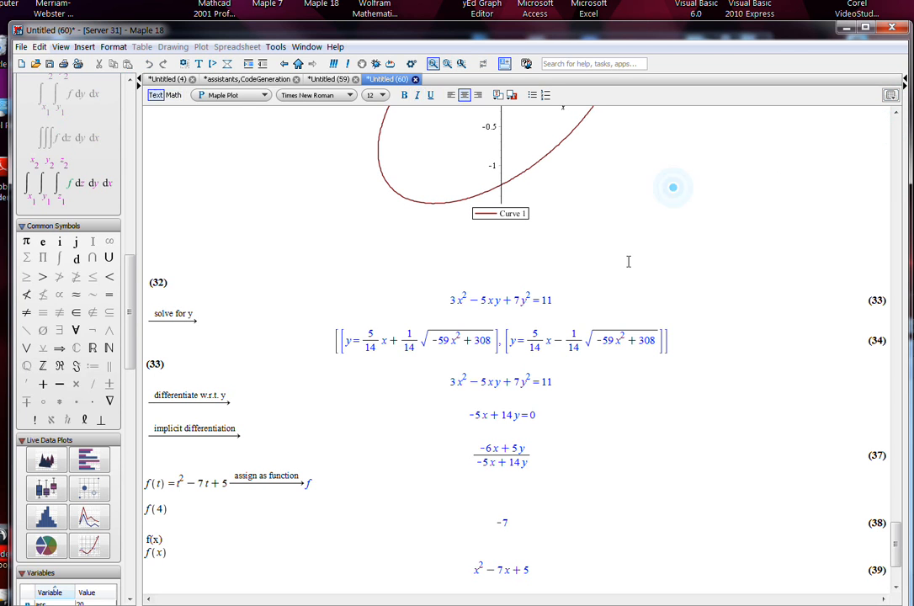
{"action": "left_click", "coordinate": [340, 561]}
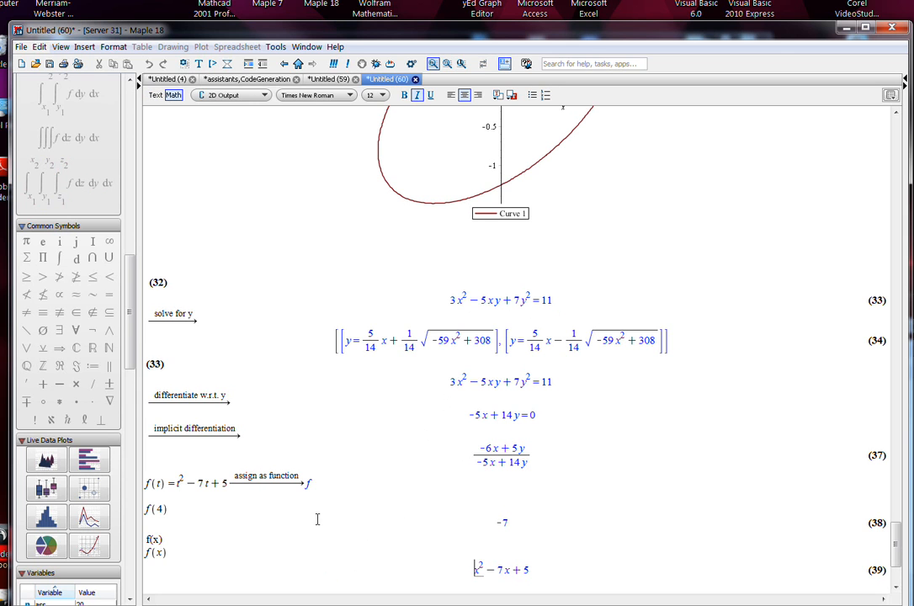
{"action": "left_click", "coordinate": [231, 555]}
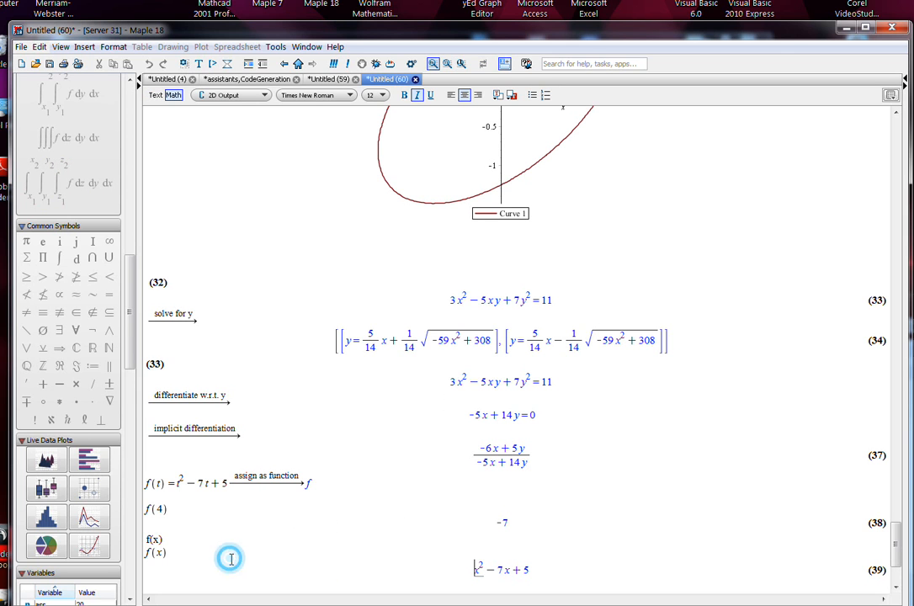
{"action": "left_click", "coordinate": [214, 557]}
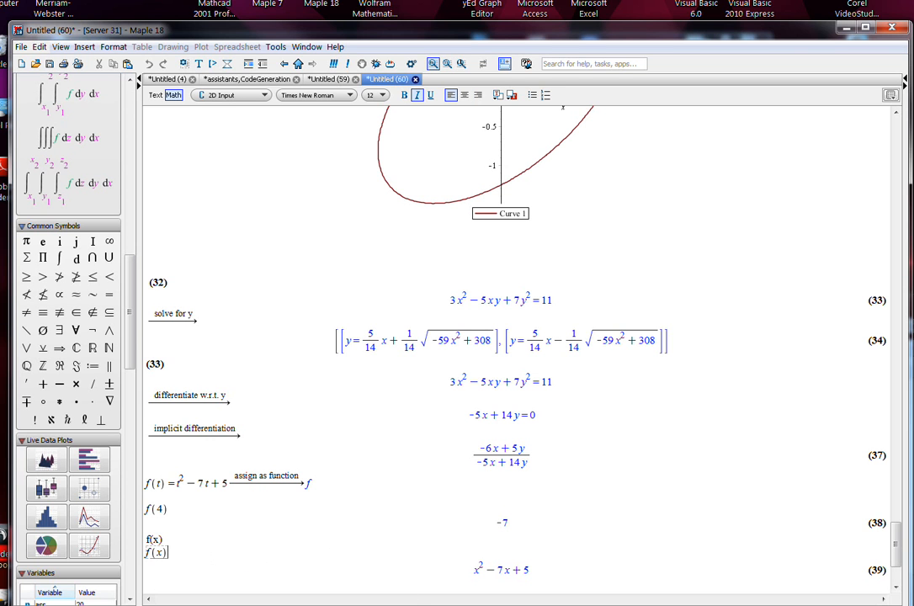
{"action": "key", "text": "Return"}
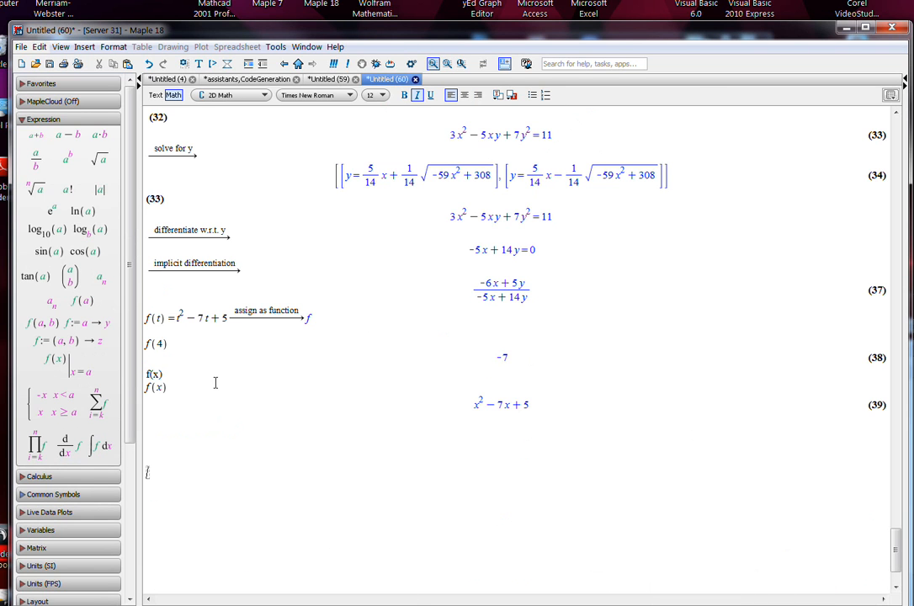
Insert a two-row piecewise template on the empty math line below the f(x) output
{"action": "left_click", "coordinate": [44, 477]}
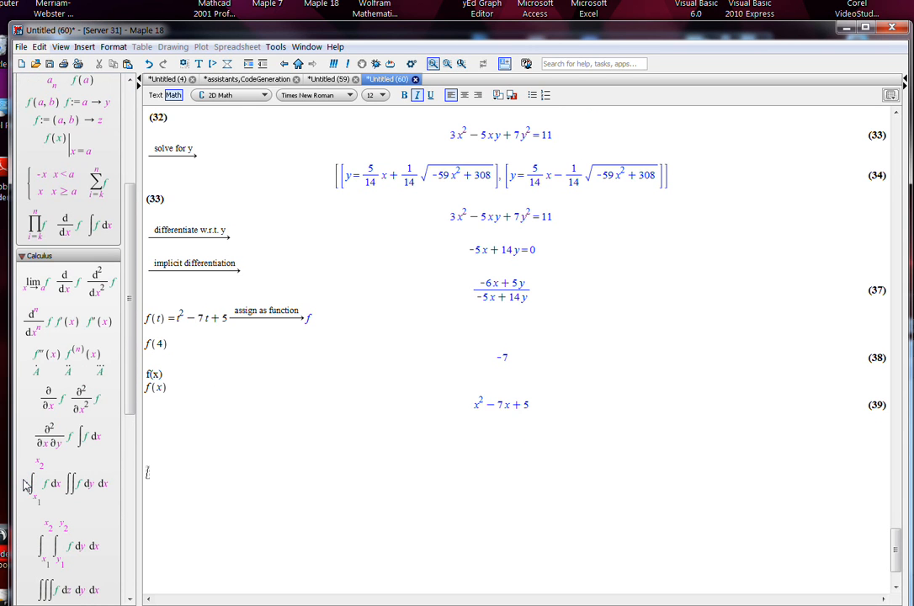
{"action": "left_click", "coordinate": [24, 255]}
{"action": "left_click_drag", "start_coordinate": [129, 358], "coordinate": [128, 220]}
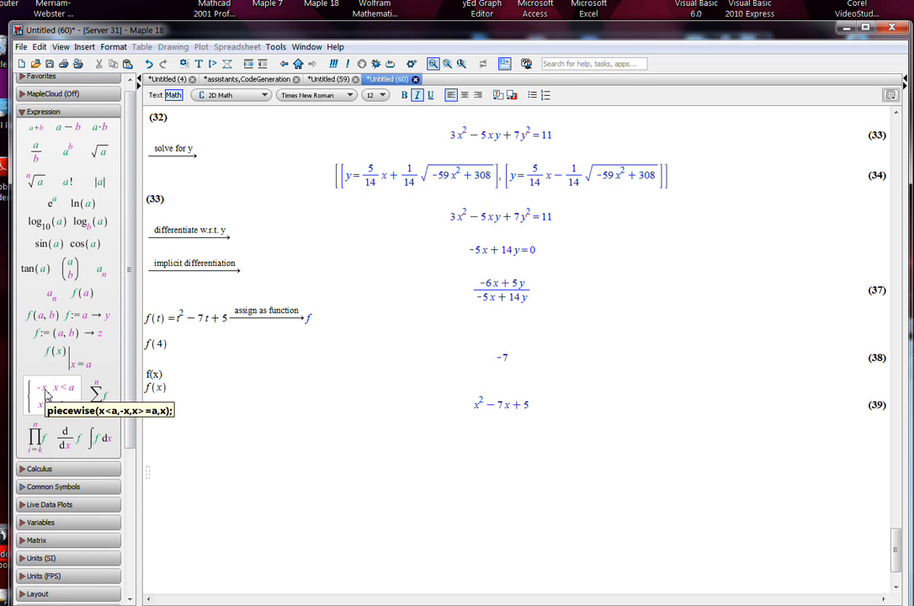
{"action": "left_click", "coordinate": [46, 393]}
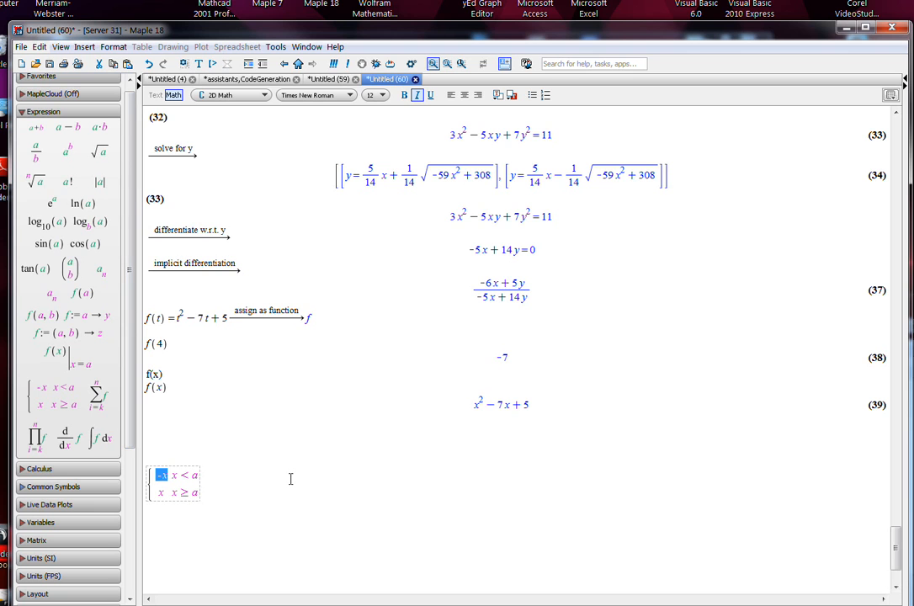
Fill the piecewise template with 2x+1 for x < 2 and 10-3x for x ≥ 2, and evaluate it
{"action": "type", "text": "2 x "}
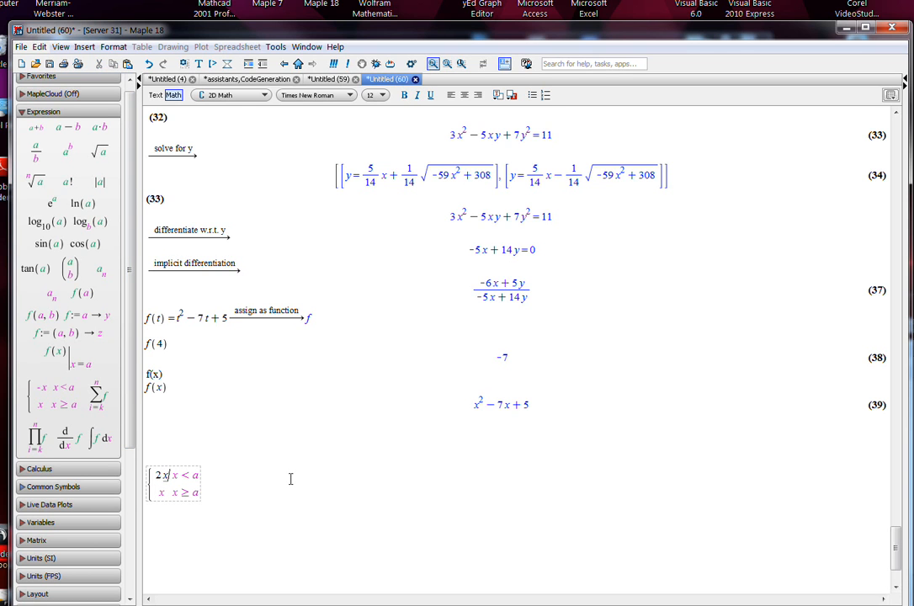
{"action": "type", "text": "+ 1"}
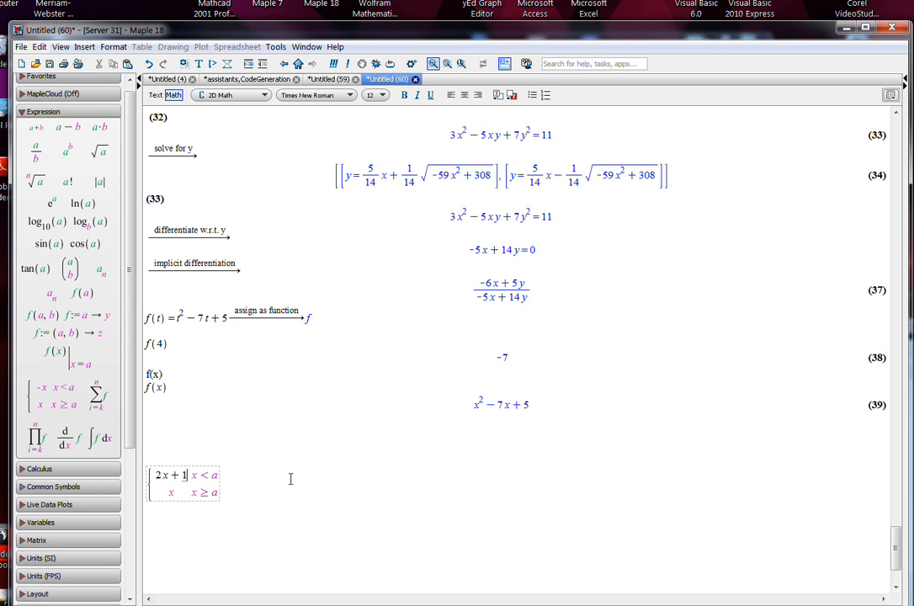
{"action": "key", "text": "Tab"}
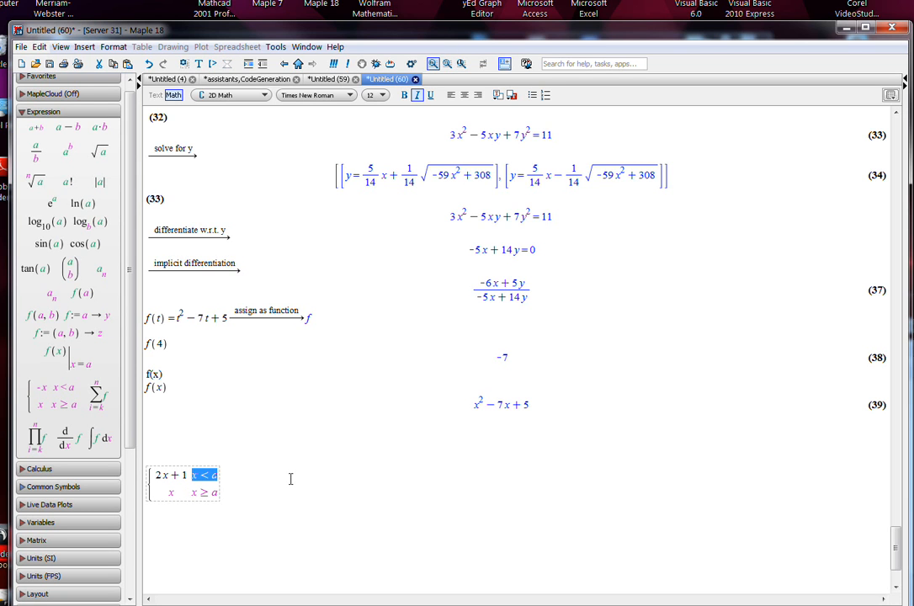
{"action": "type", "text": "x<2"}
{"action": "key", "text": "Tab"}
{"action": "type", "text": "10"}
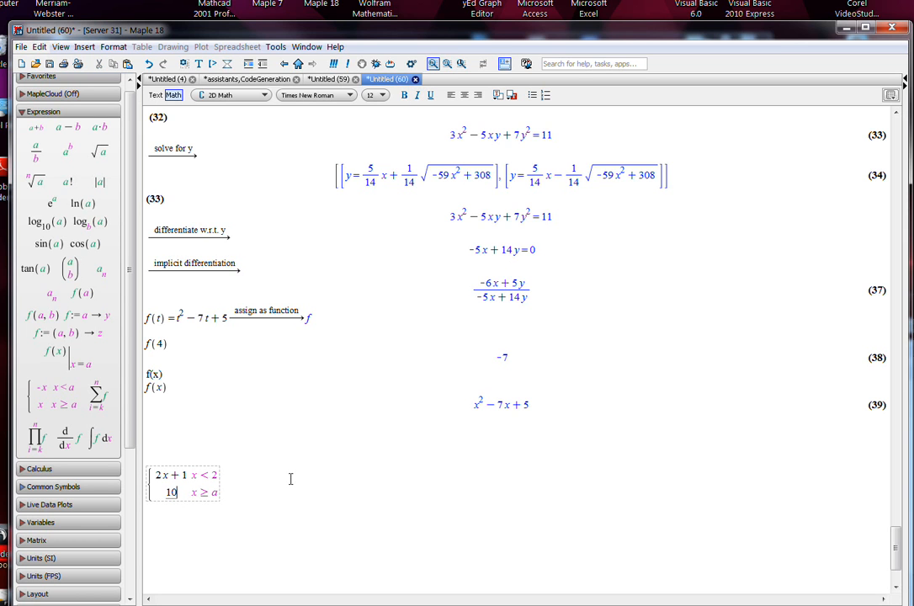
{"action": "type", "text": "-3x"}
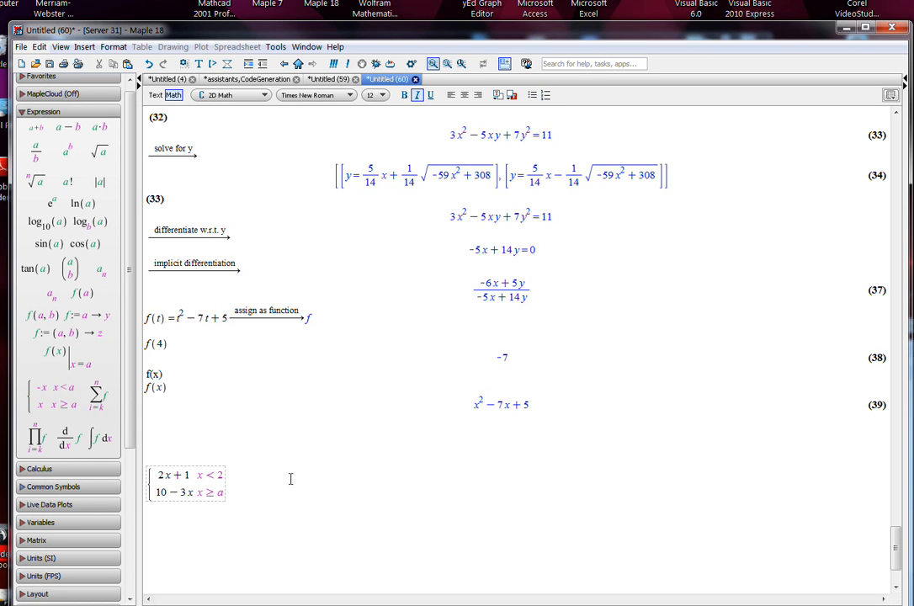
{"action": "key", "text": "Tab"}
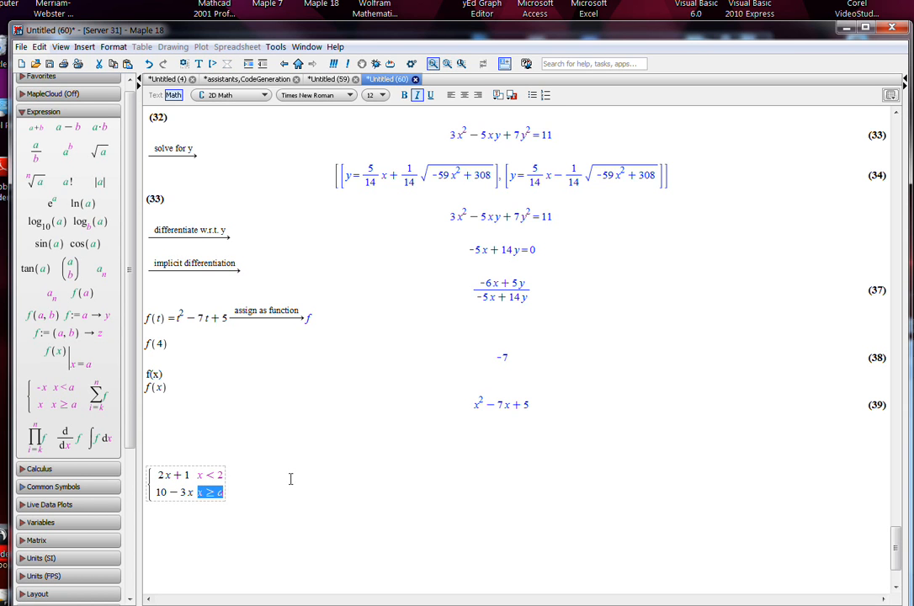
{"action": "key", "text": "Right"}
{"action": "key", "text": "BackSpace"}
{"action": "type", "text": "2"}
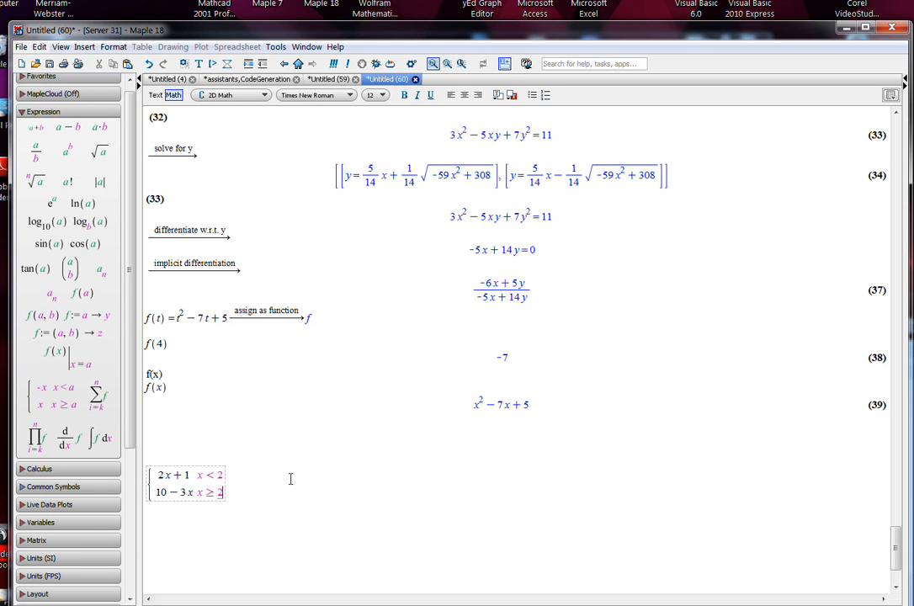
{"action": "key", "text": "Return"}
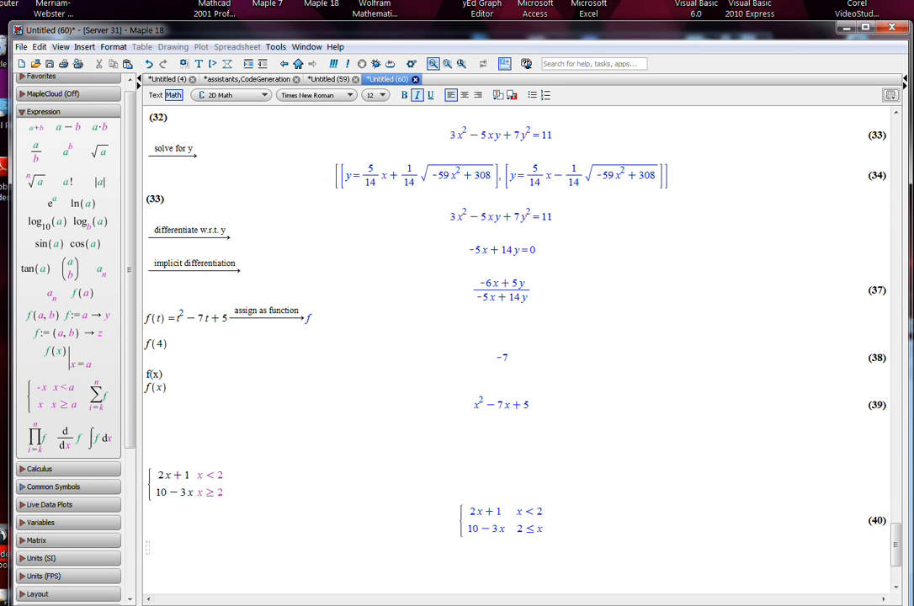
Set the x range from 0 to 4 for a 2-D plot of the piecewise output in Plot Builder, preview it and try to plot it
{"action": "right_click", "coordinate": [531, 531]}
{"action": "mouse_move", "coordinate": [577, 444]}
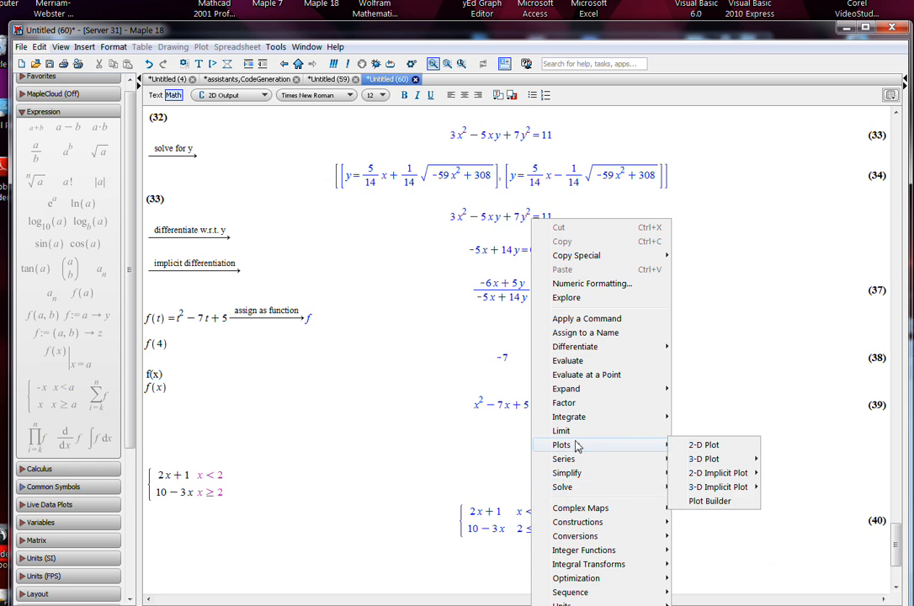
{"action": "left_click", "coordinate": [709, 500]}
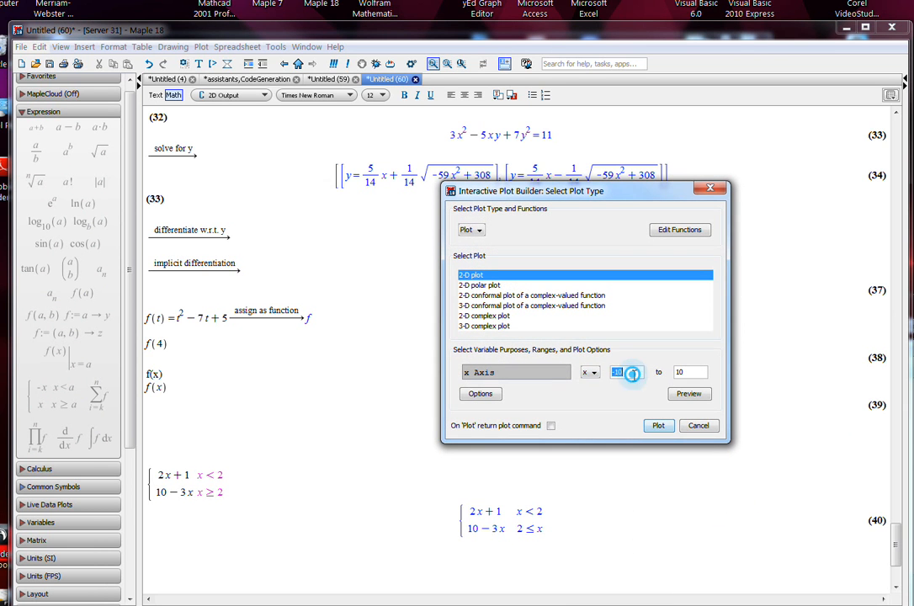
{"action": "left_click_drag", "start_coordinate": [642, 373], "coordinate": [602, 374]}
{"action": "type", "text": "0"}
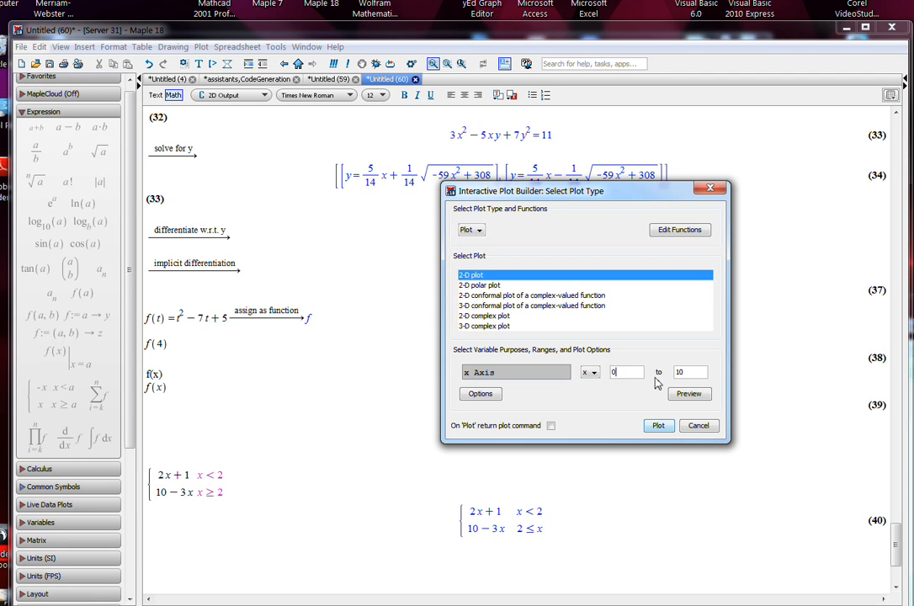
{"action": "double_click", "coordinate": [698, 372]}
{"action": "left_click", "coordinate": [706, 392]}
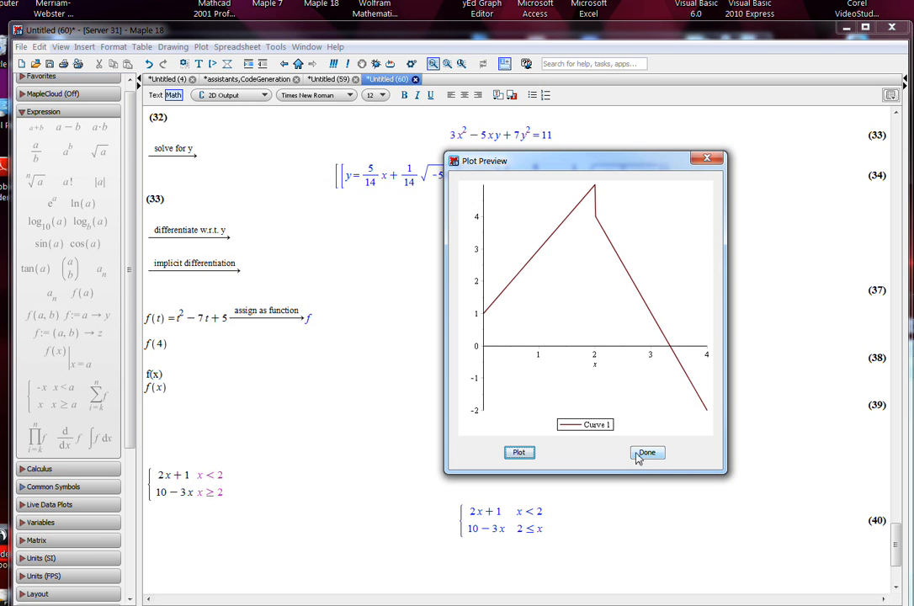
{"action": "left_click", "coordinate": [519, 452]}
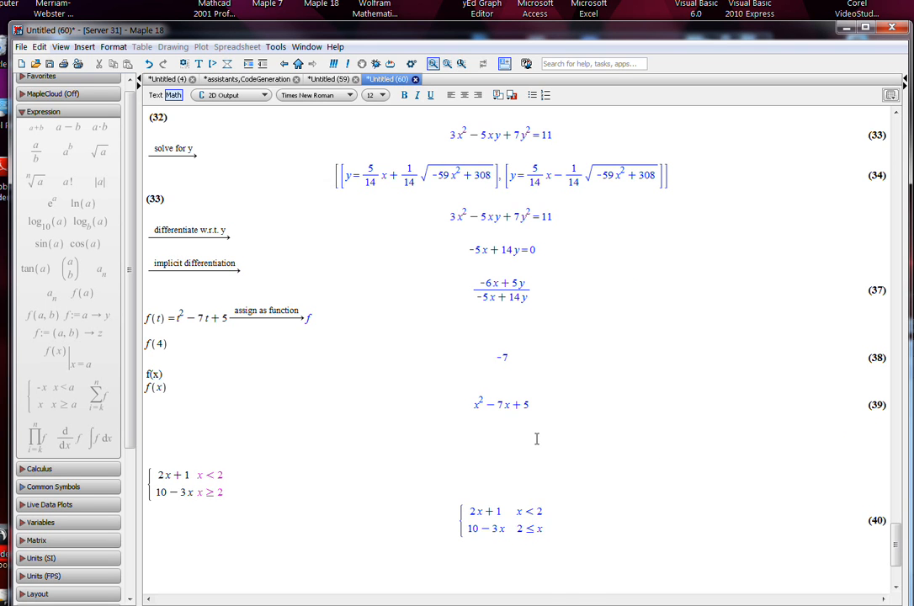
Enable Find Discontinuities in the Plot Builder options for the piecewise output, compare previews before and after, and try to plot it
{"action": "right_click", "coordinate": [528, 530]}
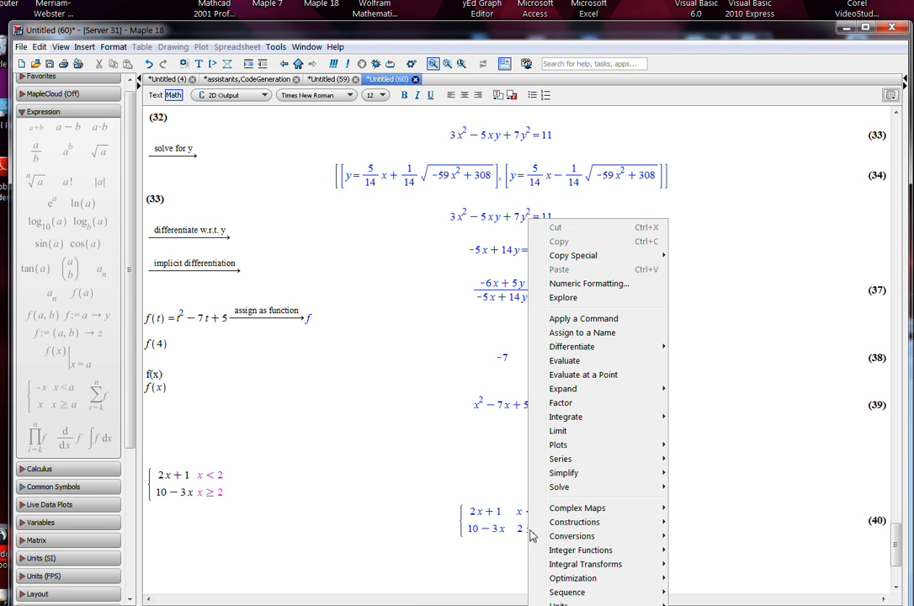
{"action": "mouse_move", "coordinate": [572, 450]}
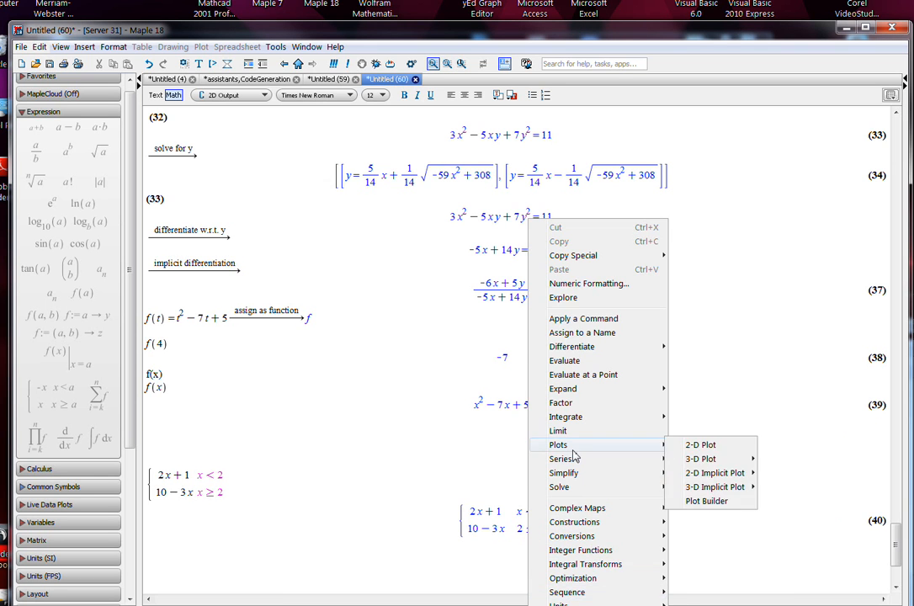
{"action": "left_click", "coordinate": [695, 500]}
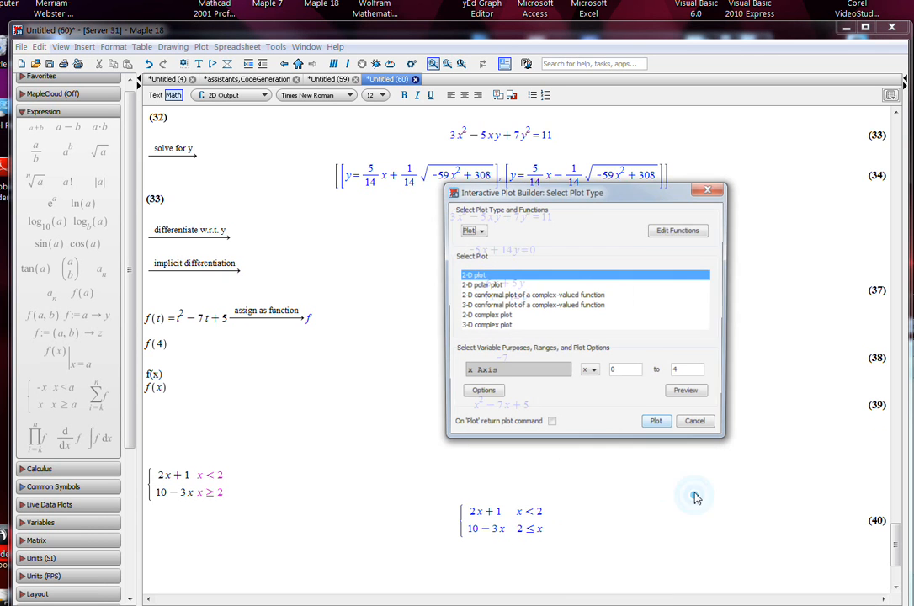
{"action": "left_click", "coordinate": [678, 394]}
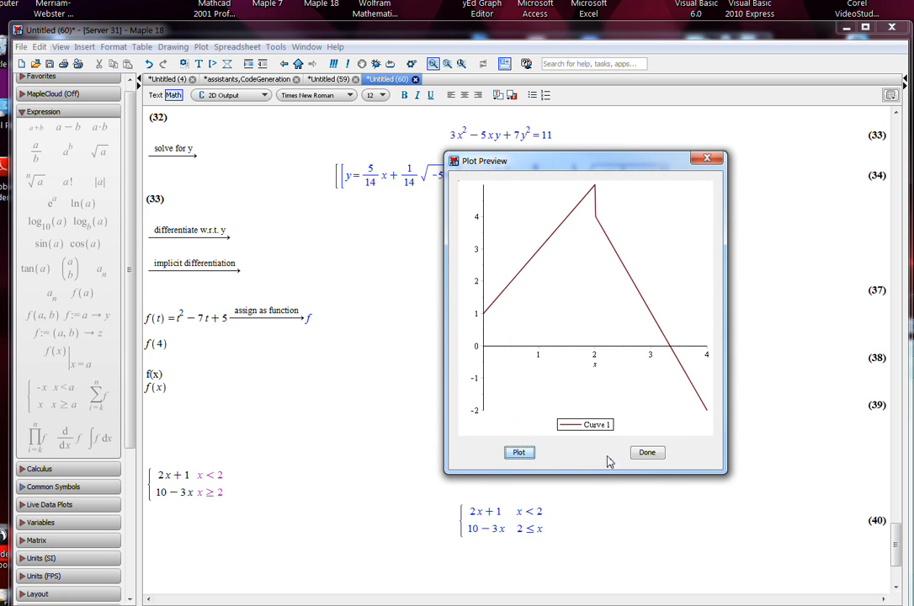
{"action": "left_click", "coordinate": [648, 452]}
{"action": "left_click", "coordinate": [482, 395]}
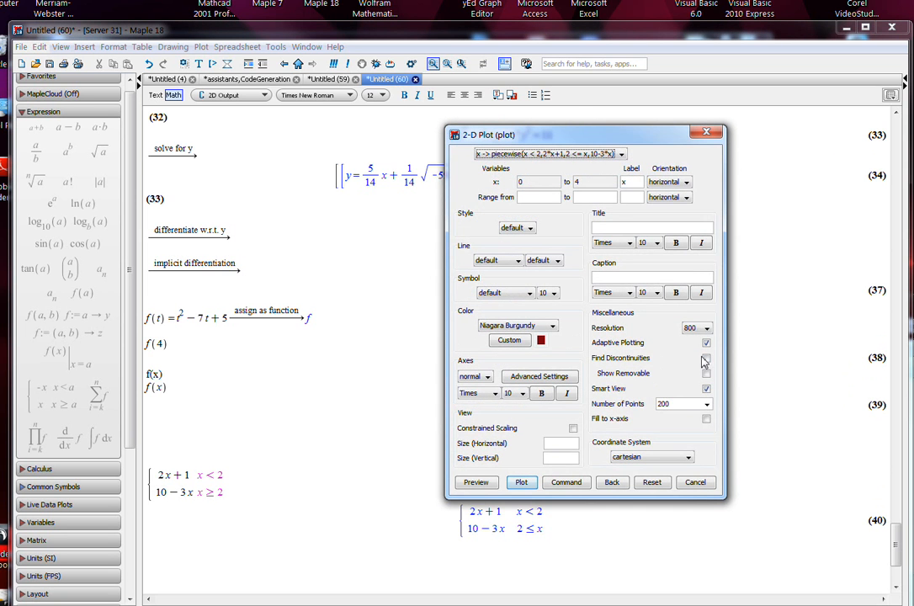
{"action": "left_click", "coordinate": [705, 359]}
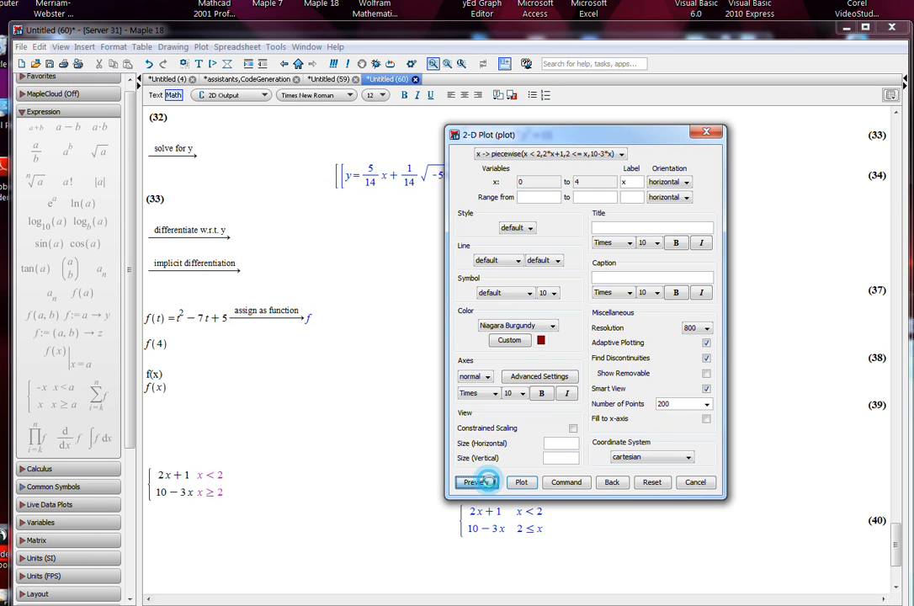
{"action": "left_click", "coordinate": [476, 481]}
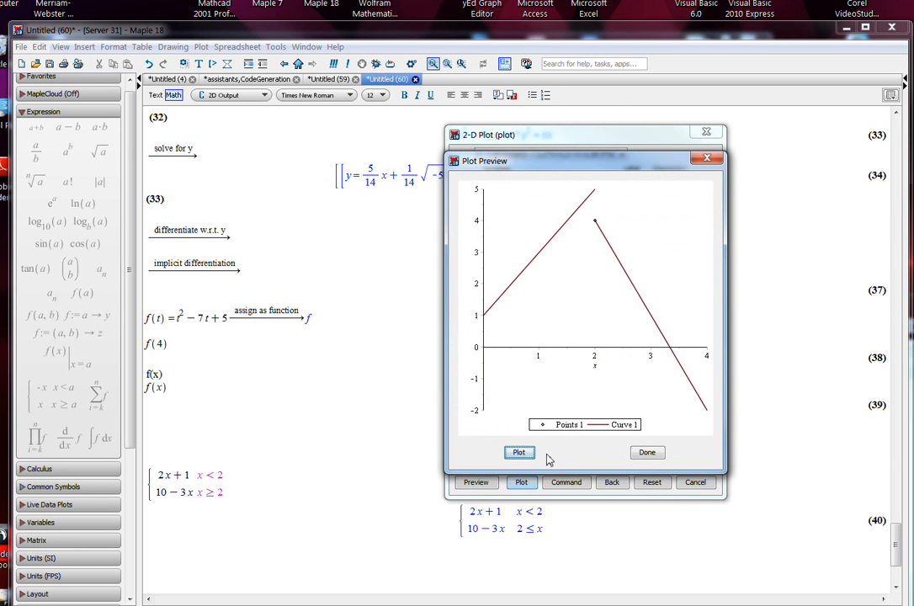
{"action": "left_click", "coordinate": [648, 452]}
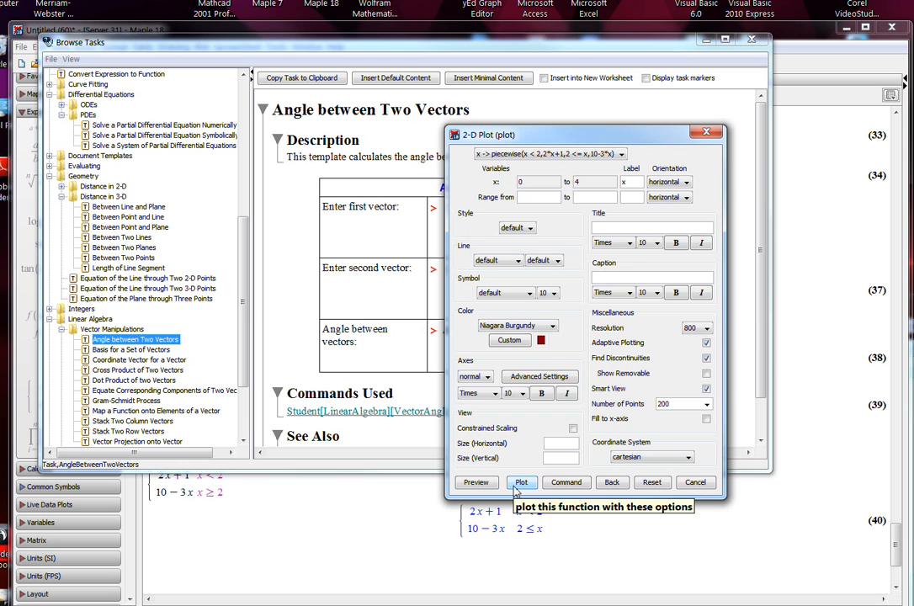
{"action": "left_click", "coordinate": [519, 483]}
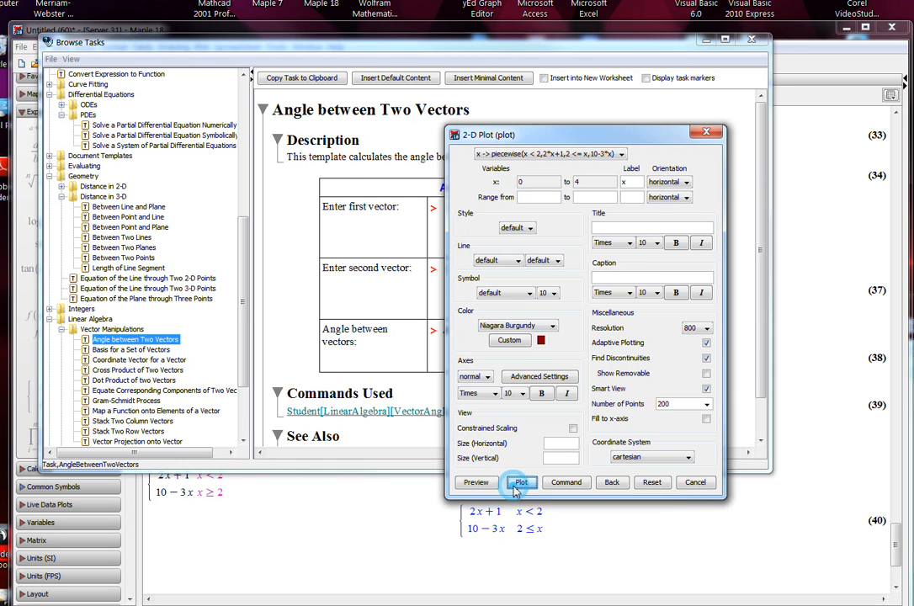
Insert the 2-D plot of the piecewise output for x from 0 to 4 with Plot Builder
{"action": "scroll", "coordinate": [538, 475], "scroll_direction": "down", "scroll_amount": 5}
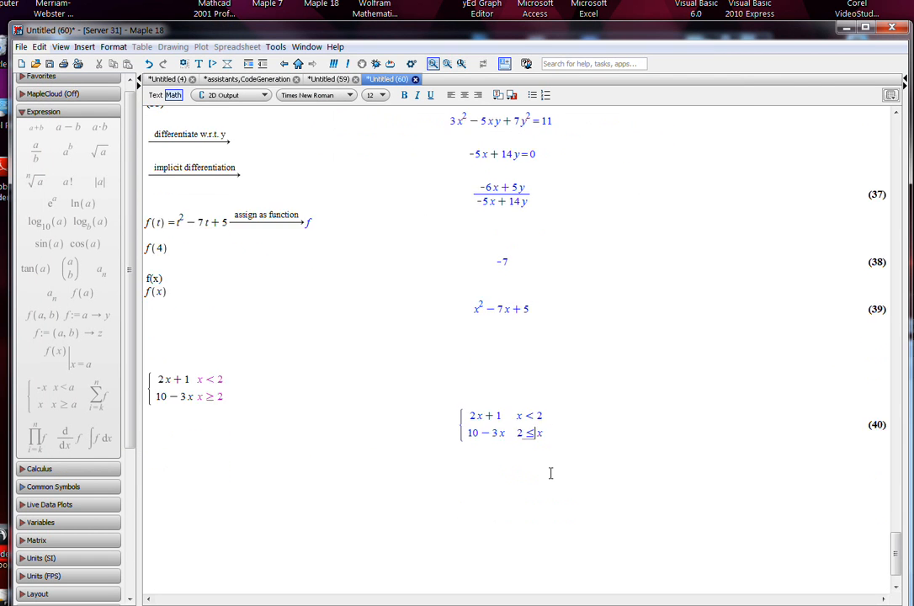
{"action": "double_click", "coordinate": [543, 377]}
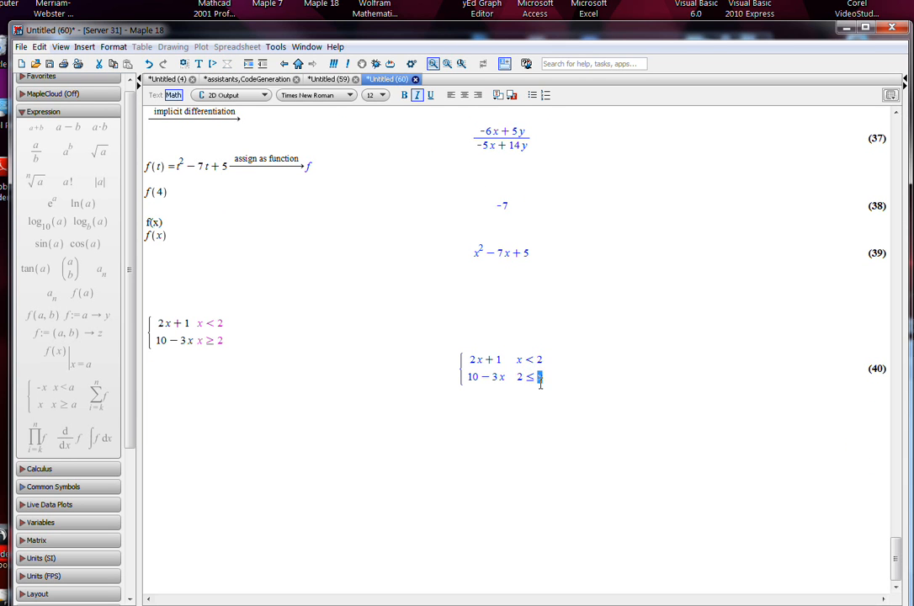
{"action": "right_click", "coordinate": [540, 383]}
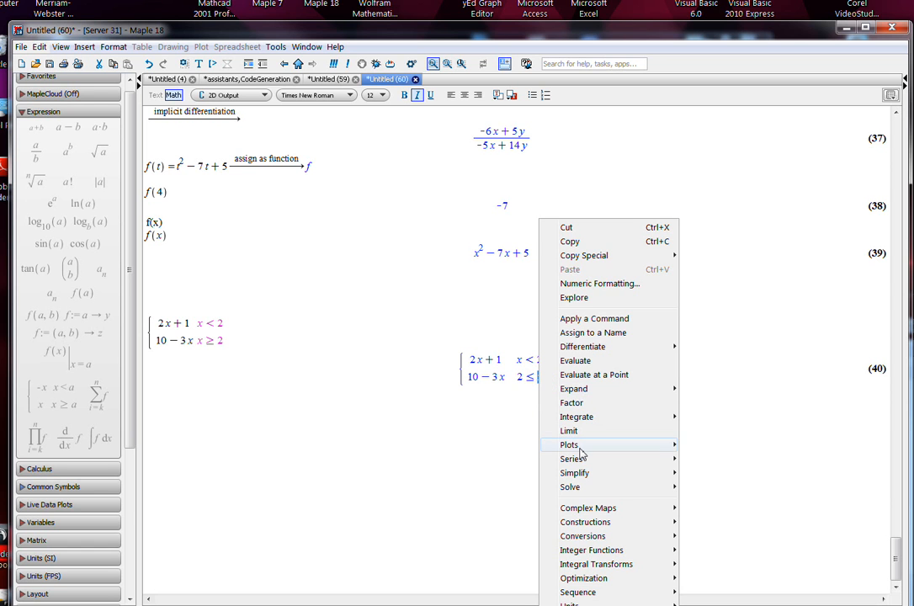
{"action": "mouse_move", "coordinate": [589, 446]}
{"action": "left_click", "coordinate": [684, 498]}
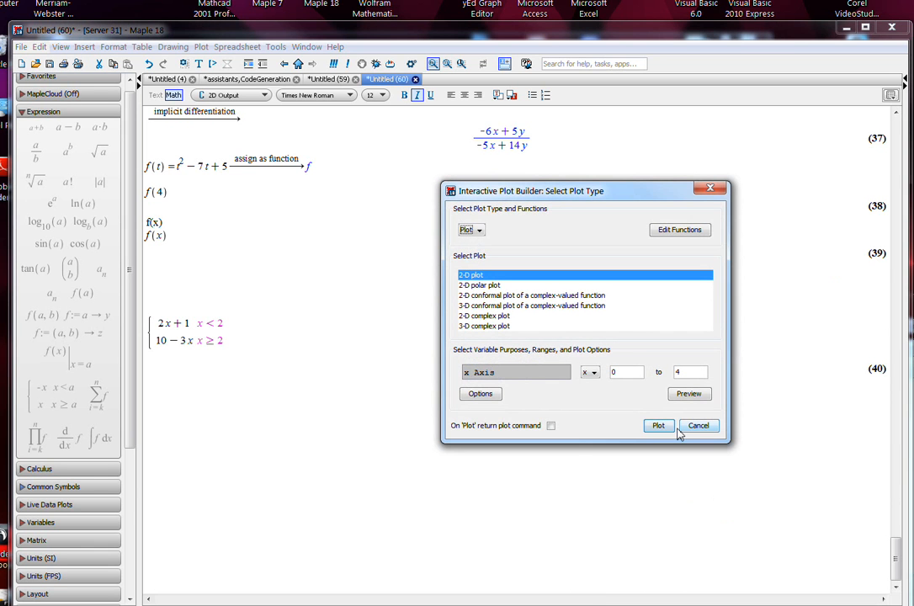
{"action": "left_click", "coordinate": [657, 425]}
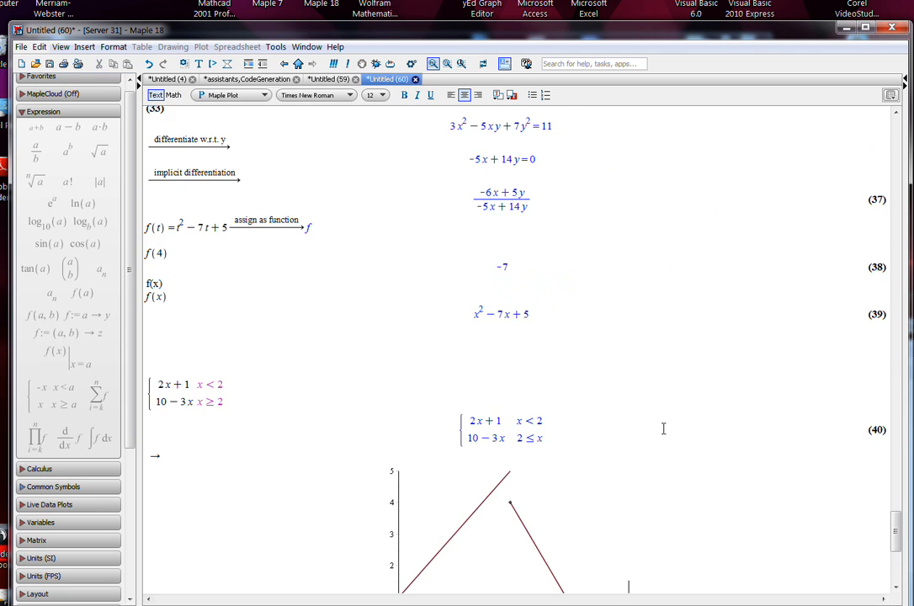
Enter 3 as math below the piecewise plot and add it to that plot as a second curve
{"action": "scroll", "coordinate": [665, 387], "scroll_direction": "down", "scroll_amount": 5}
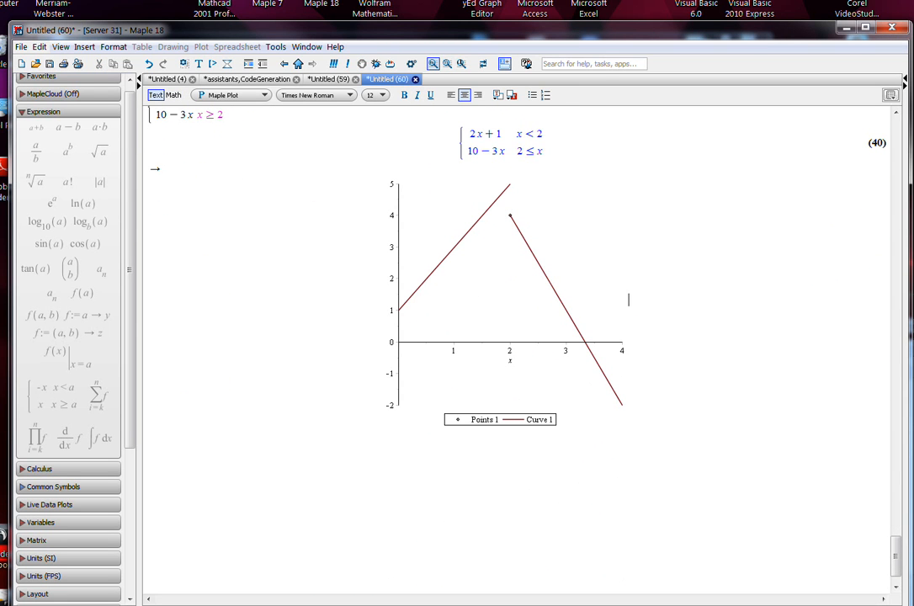
{"action": "left_click", "coordinate": [178, 485]}
{"action": "left_click", "coordinate": [197, 465]}
{"action": "type", "text": "3/"}
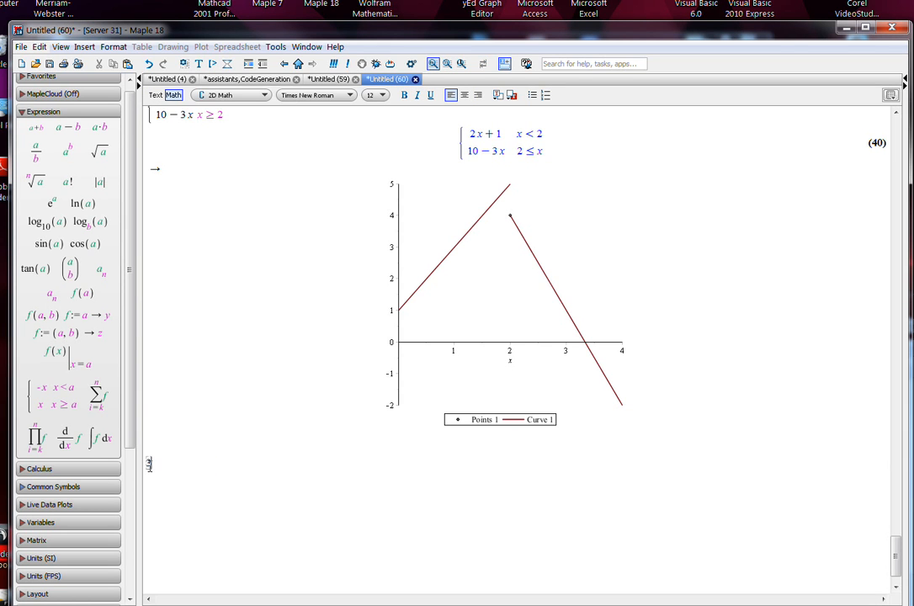
{"action": "left_click_drag", "start_coordinate": [146, 463], "coordinate": [177, 459]}
{"action": "left_click", "coordinate": [154, 462]}
{"action": "double_click", "coordinate": [148, 462]}
{"action": "left_click_drag", "start_coordinate": [148, 462], "coordinate": [207, 463]}
{"action": "key", "text": "F5"}
{"action": "left_click", "coordinate": [422, 350]}
{"action": "left_click_drag", "start_coordinate": [469, 324], "coordinate": [464, 328]}
{"action": "left_click", "coordinate": [429, 251]}
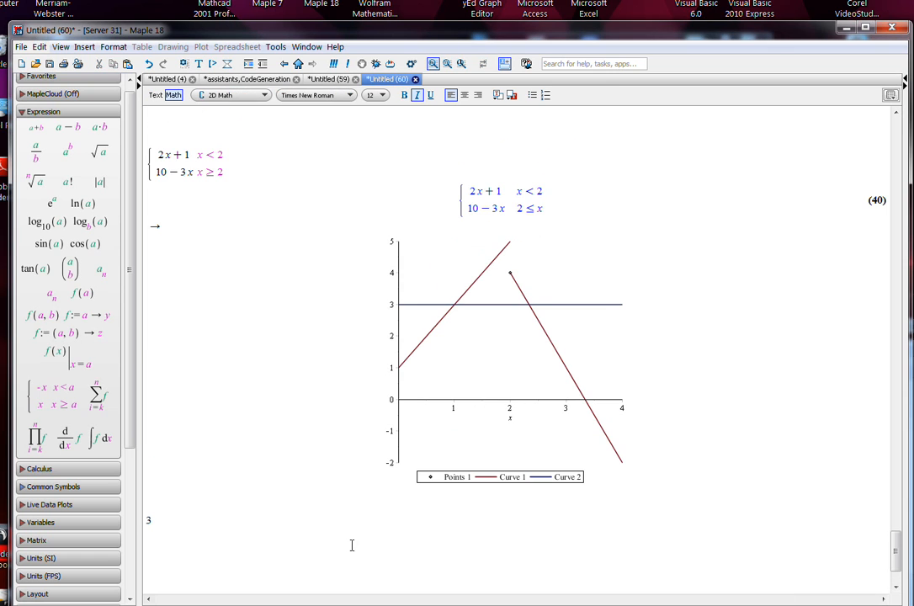
Below the 3, enter the equation (40) = 3 using a reference to equation label 40, and evaluate it
{"action": "left_click", "coordinate": [187, 521]}
{"action": "type", "text": "/"}
{"action": "key", "text": "ctrl+l"}
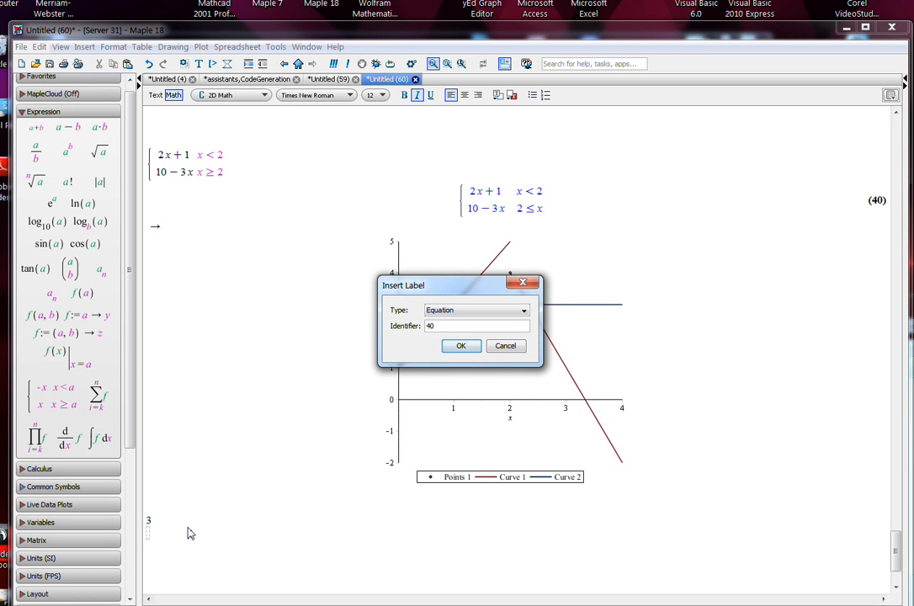
{"action": "type", "text": "40"}
{"action": "key", "text": "Return"}
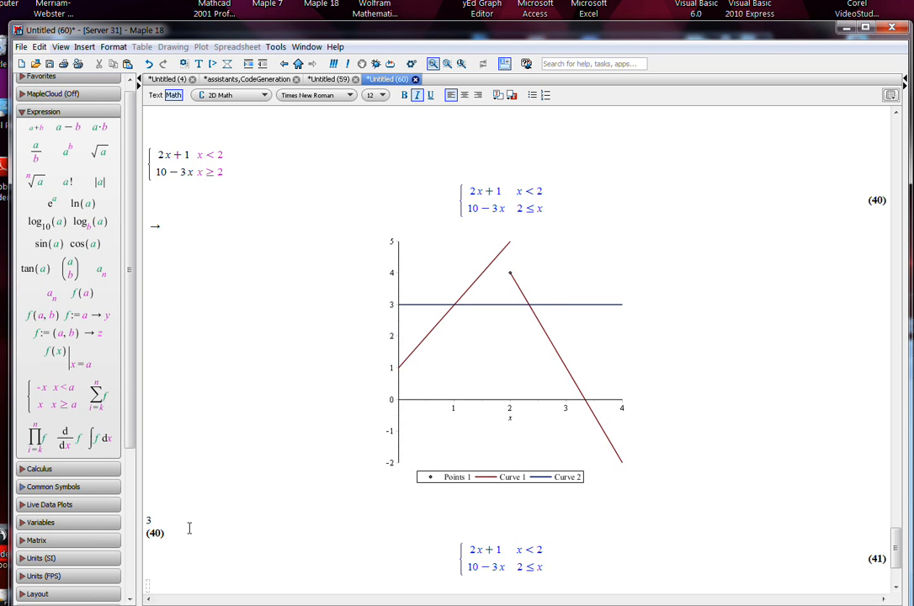
{"action": "key", "text": "BackSpace"}
{"action": "left_click", "coordinate": [189, 528]}
{"action": "type", "text": "="}
{"action": "key", "text": "Return"}
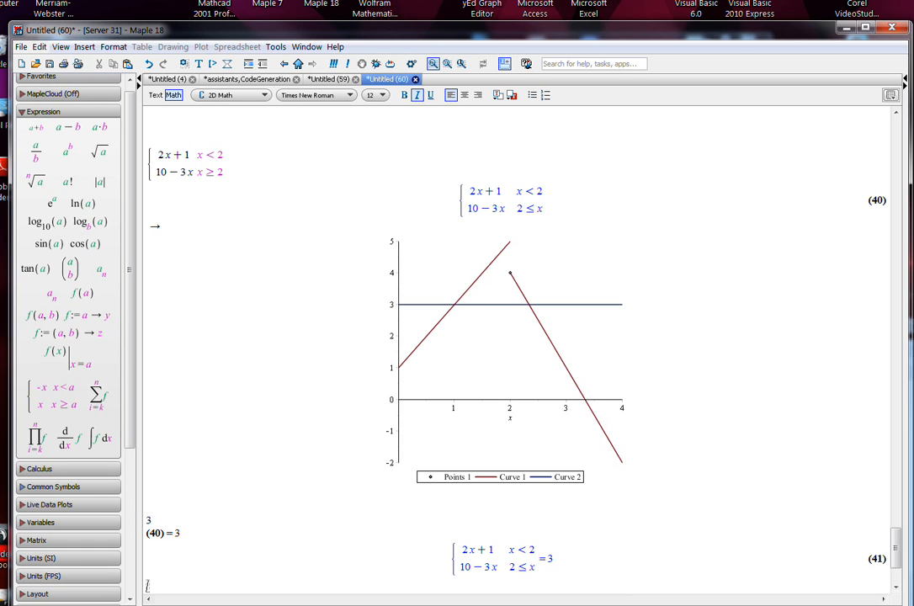
Solve the resulting piecewise equation with the general Solve operation
{"action": "right_click", "coordinate": [532, 564]}
{"action": "mouse_move", "coordinate": [589, 564]}
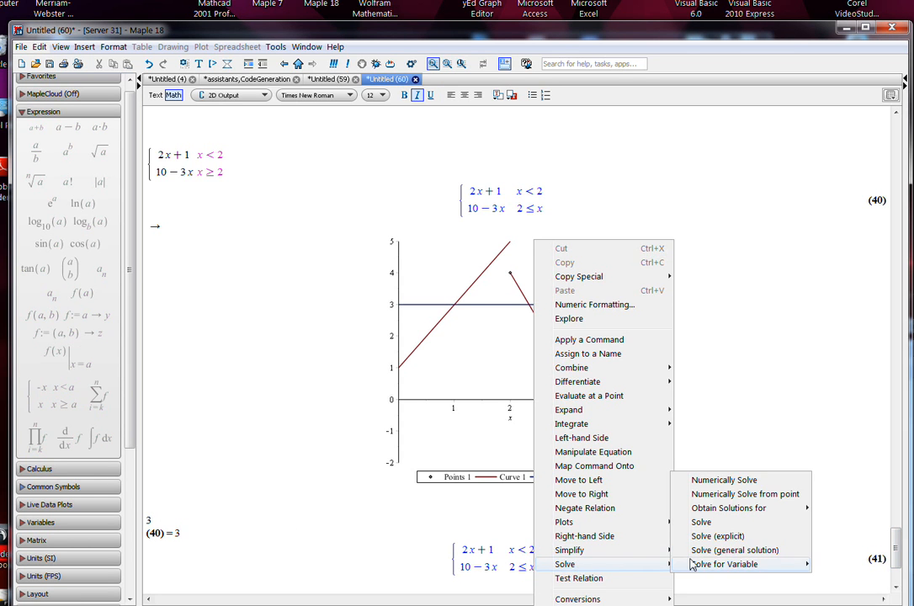
{"action": "left_click", "coordinate": [703, 522]}
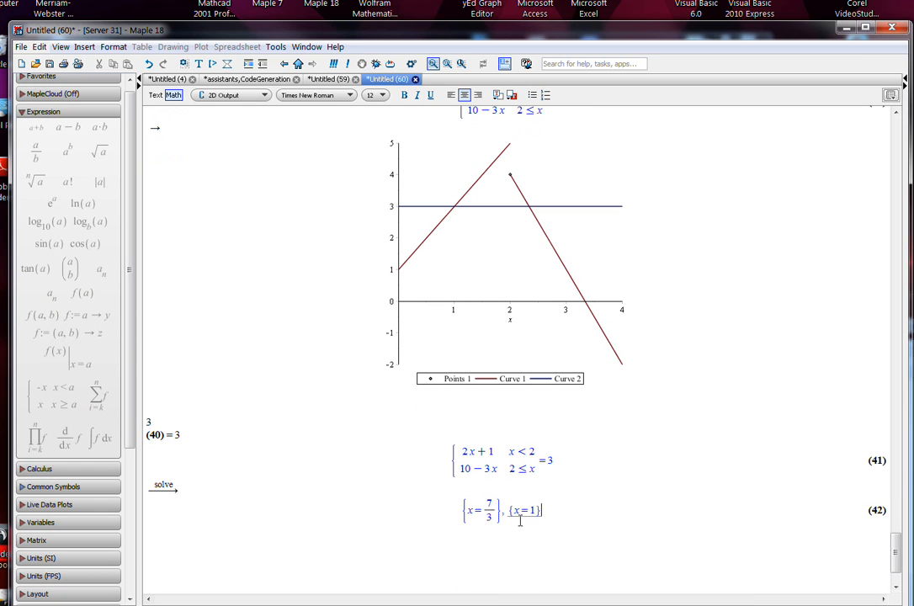